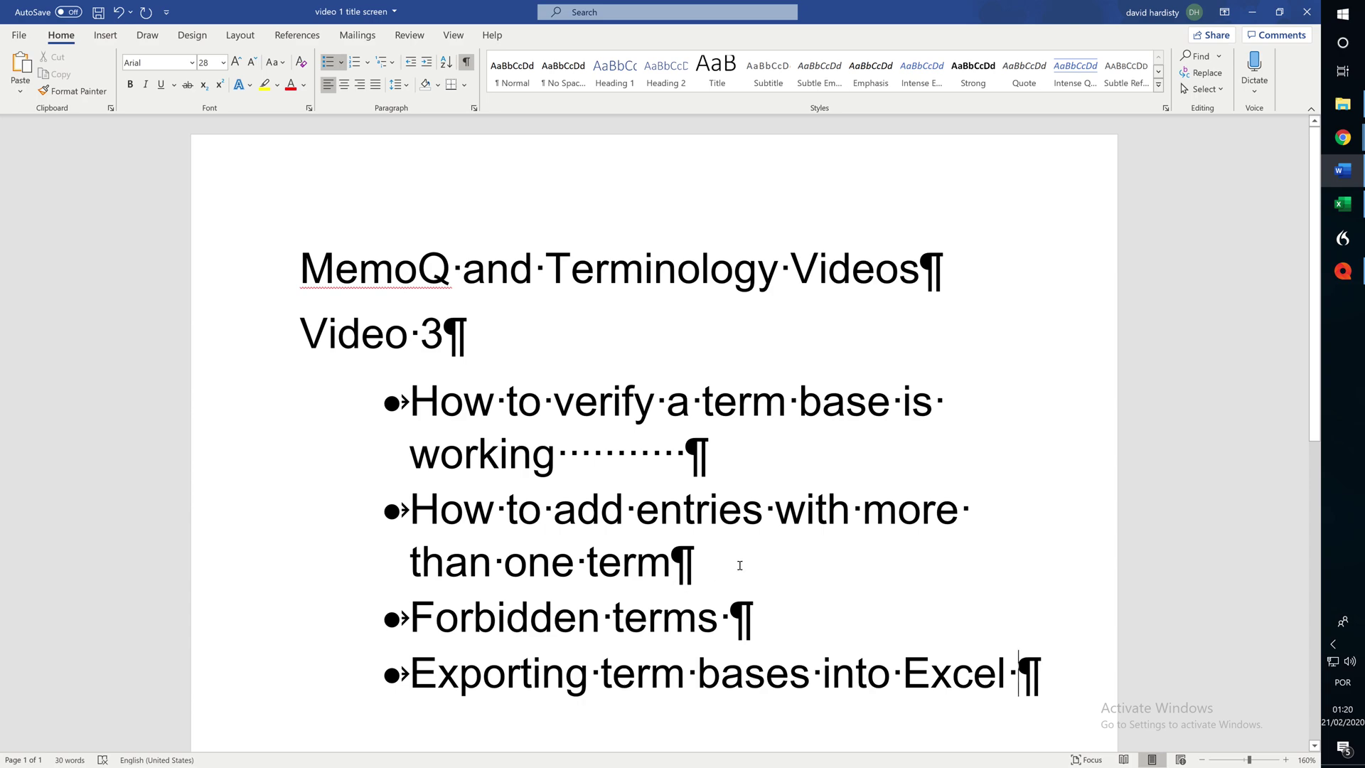
# Step: Minimize the MemoQ and Terminology Videos title document in Word
pyautogui.click(1254, 12)
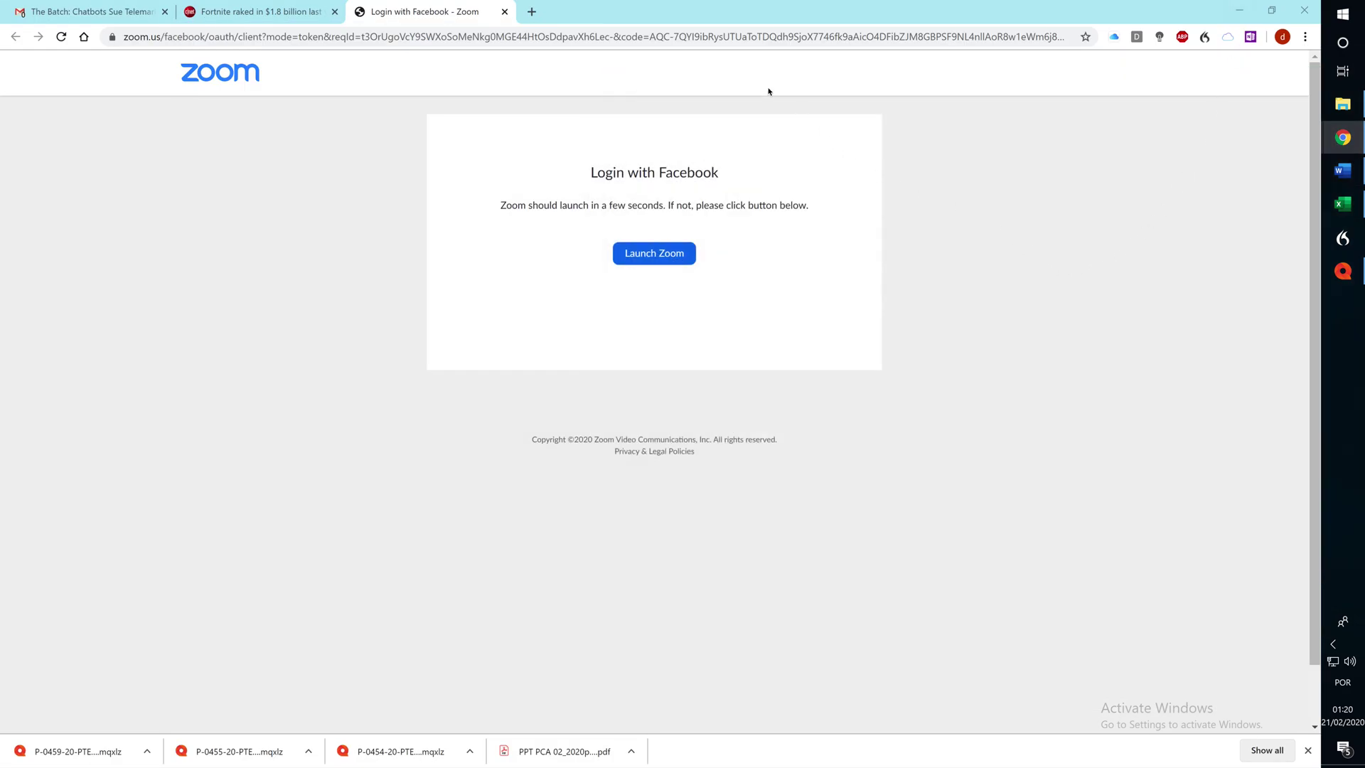
# Step: Bring memoQ forward, then start and cancel a terminology import into the Video 1 term base
pyautogui.click(1240, 10)
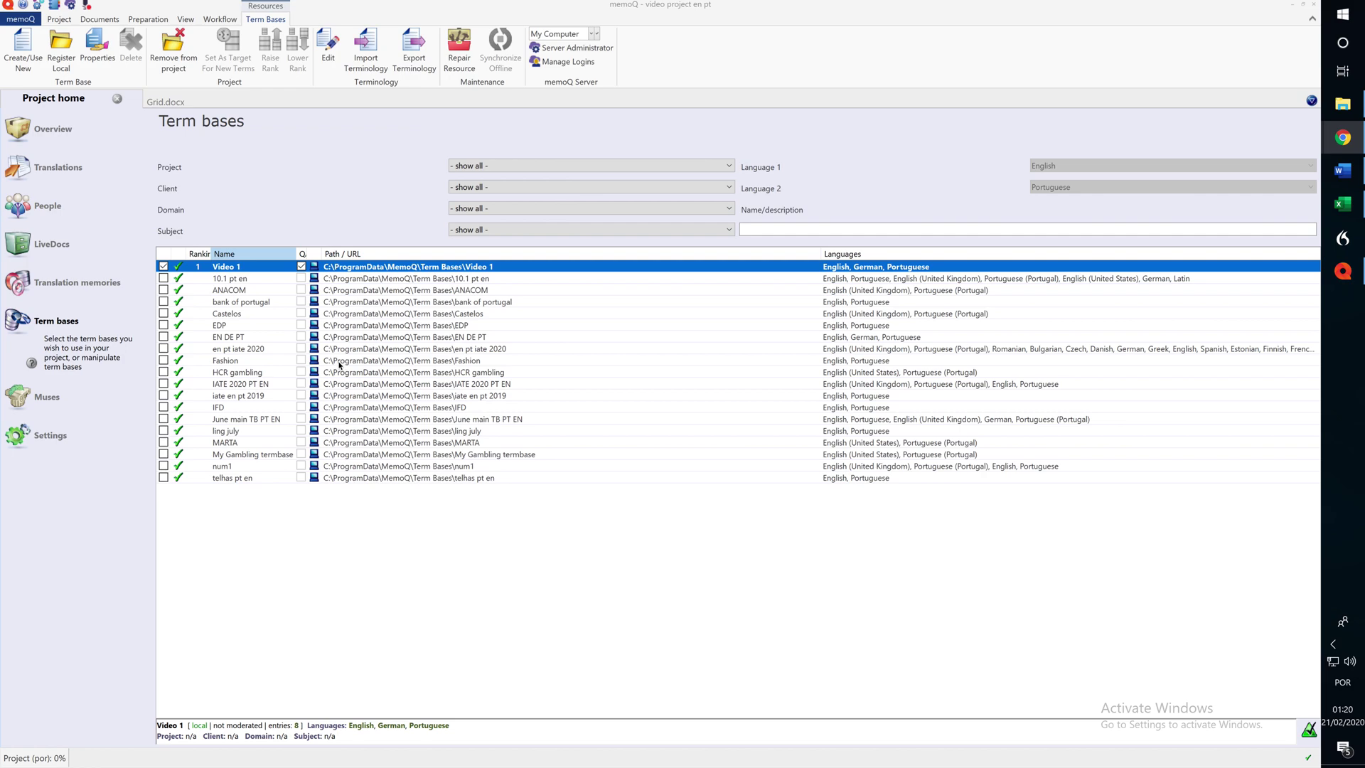
pyautogui.rightClick(249, 268)
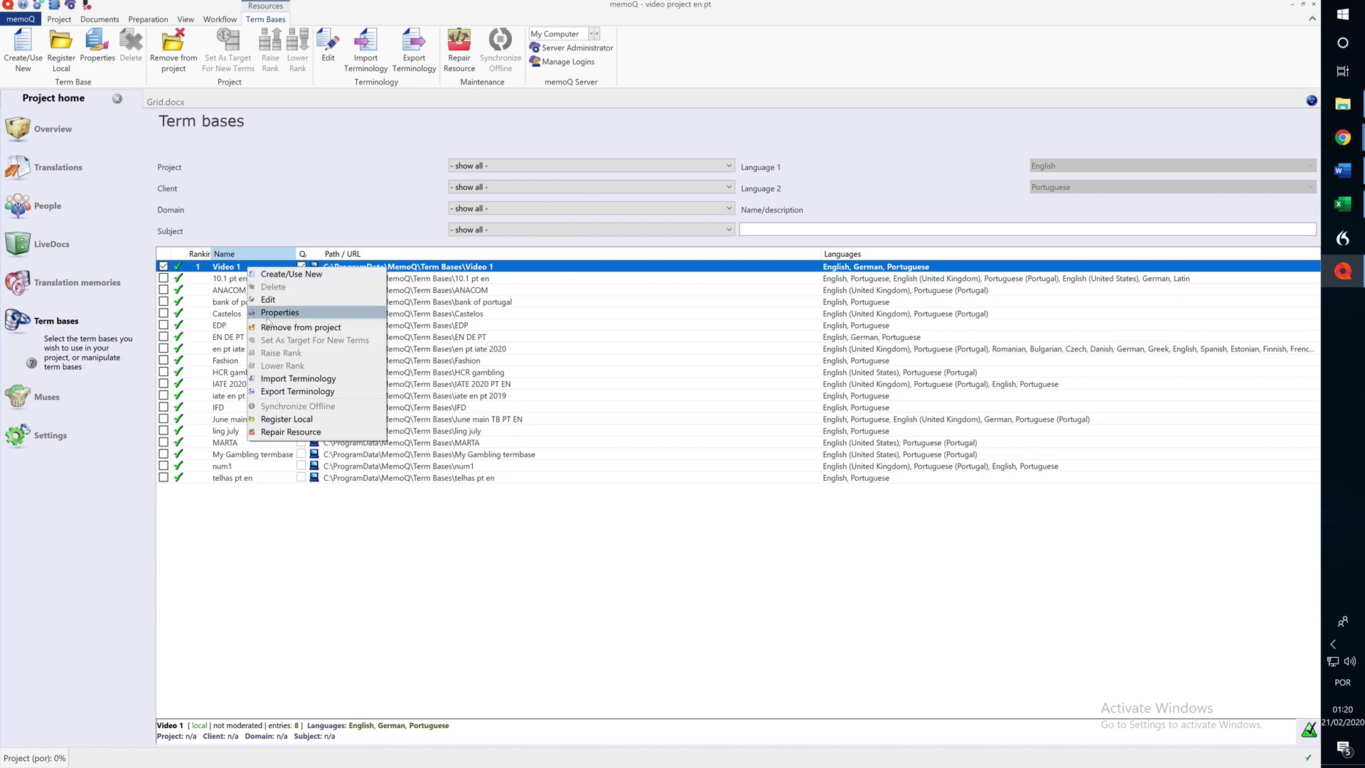
pyautogui.click(310, 381)
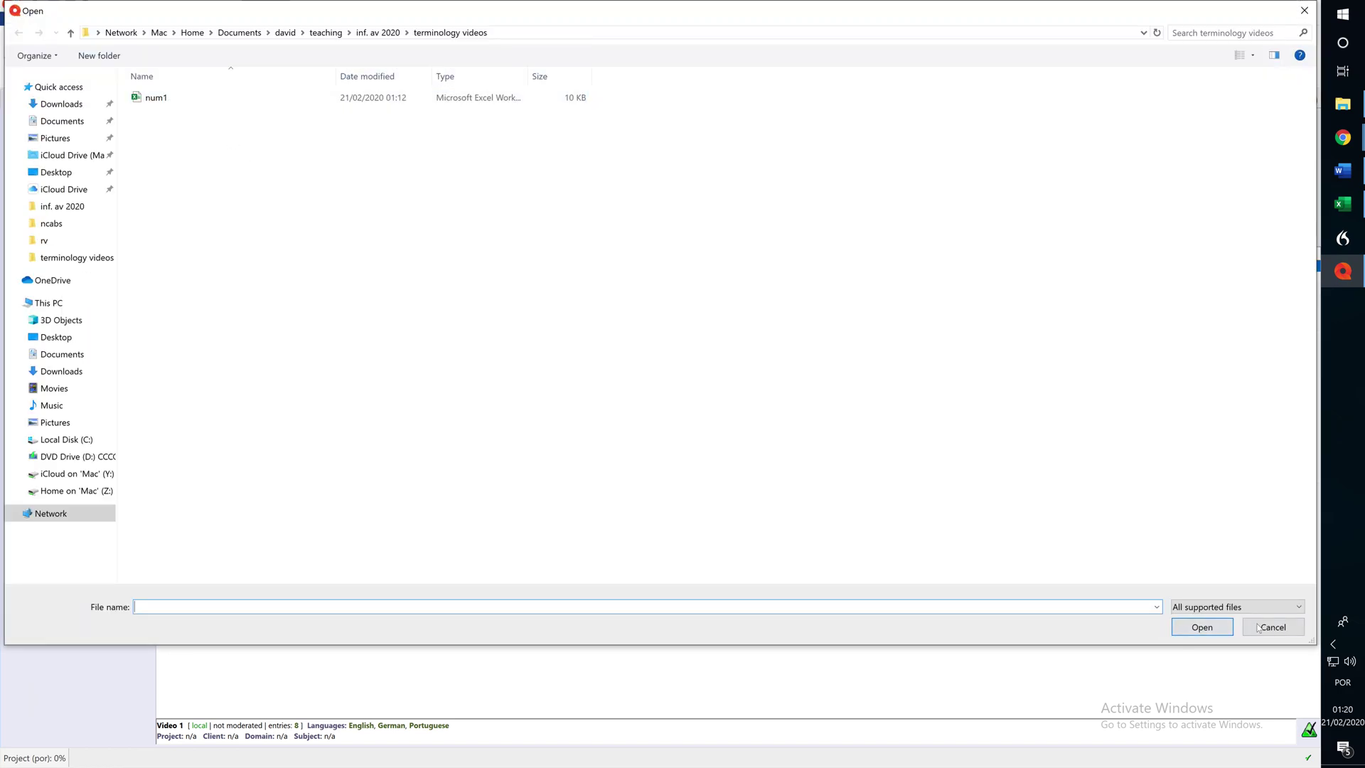
pyautogui.click(1272, 626)
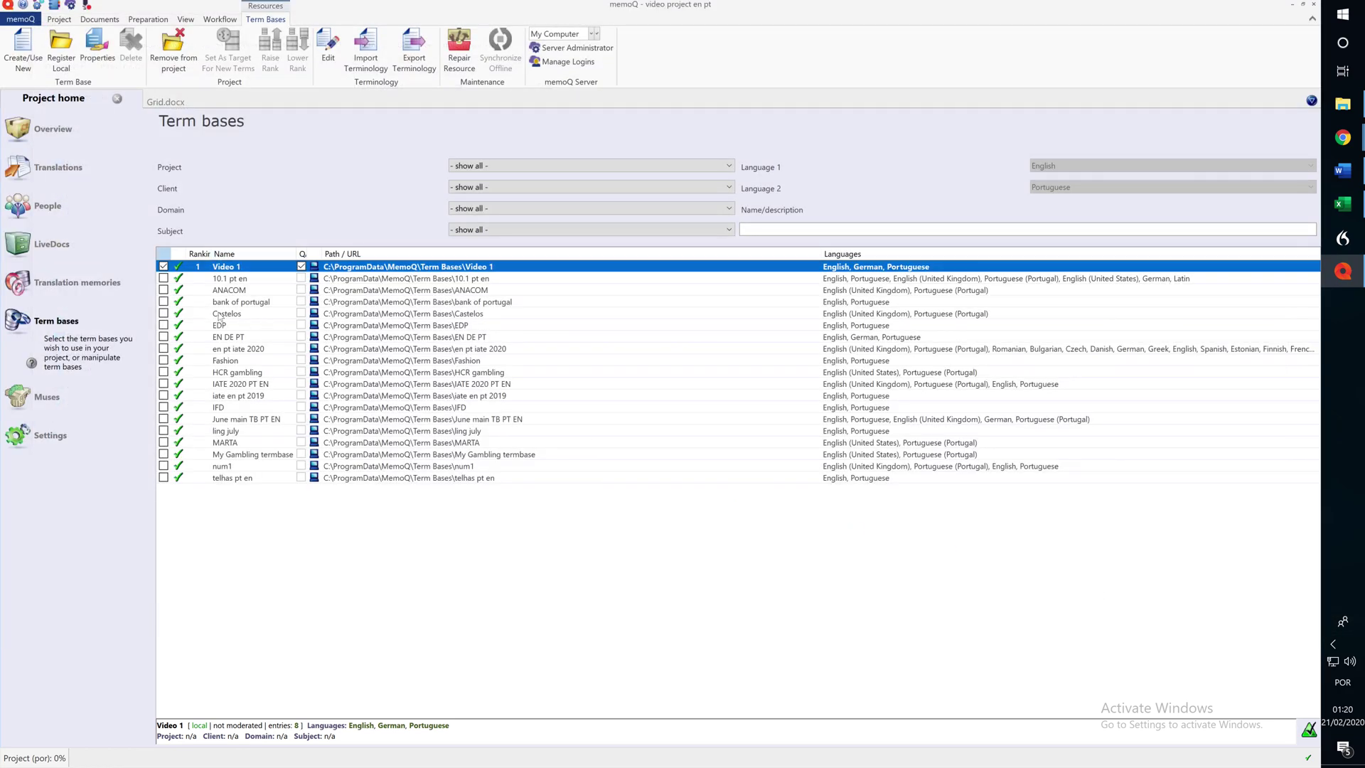
# Step: Open Video 1 to view its eight entries, one/uma to eight/oito, then close it
pyautogui.rightClick(245, 268)
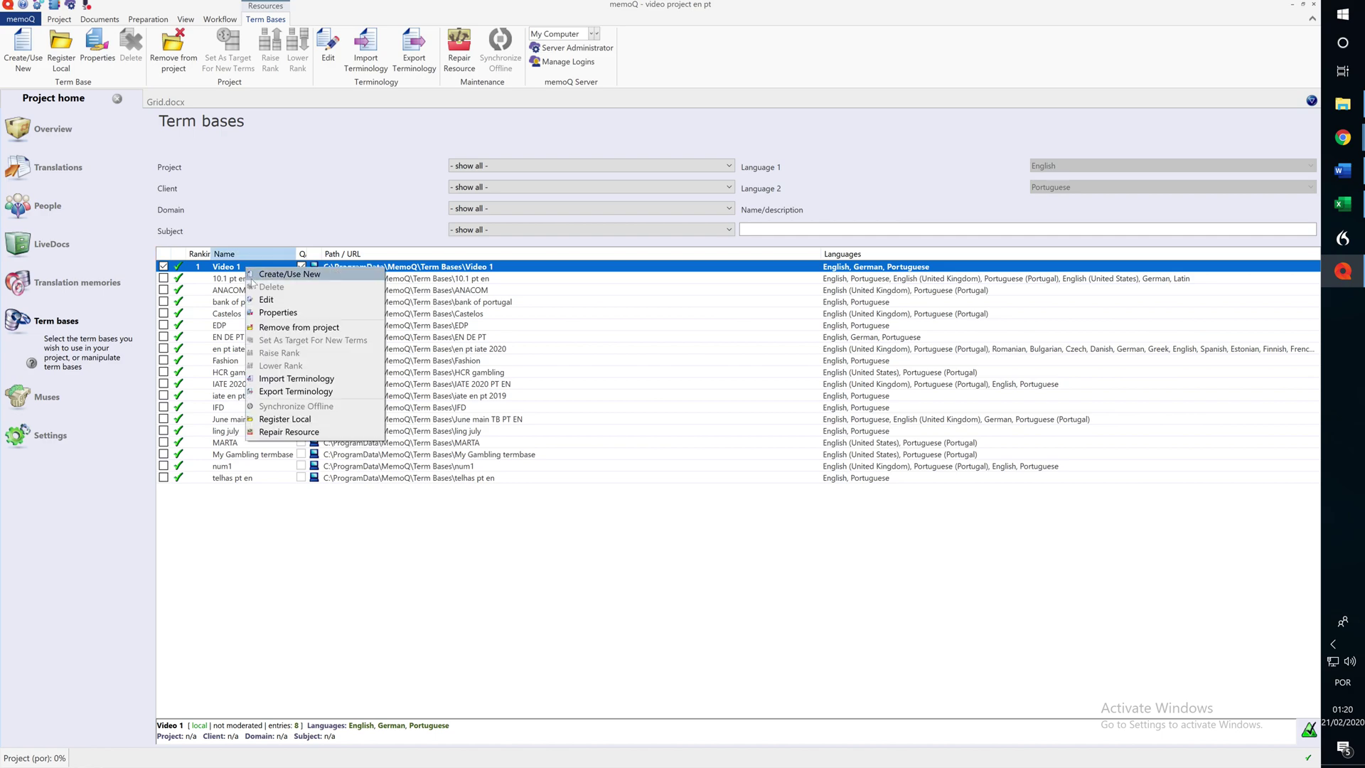
pyautogui.click(260, 299)
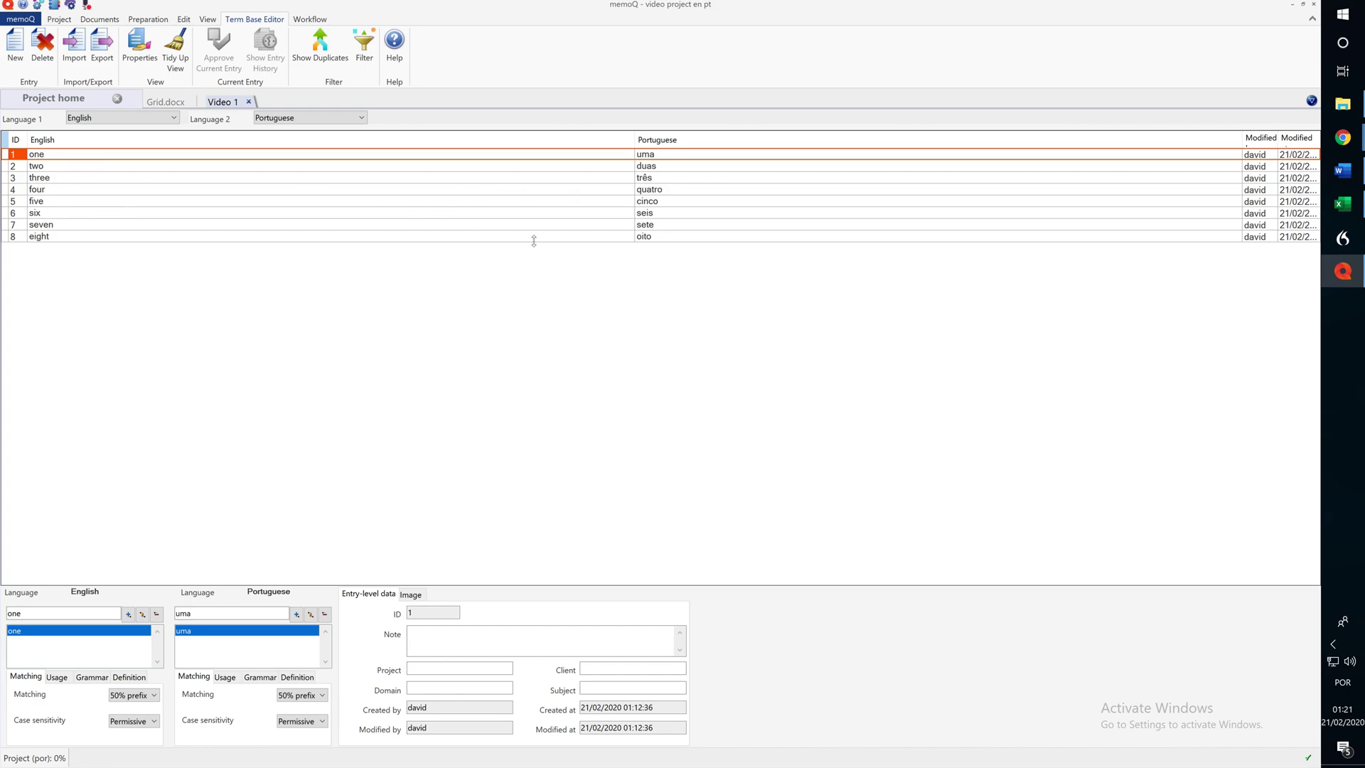
pyautogui.click(249, 102)
# Step: Edit segment 1's source in Grid.docx to read '1 one two three' so term hits appear
pyautogui.click(170, 102)
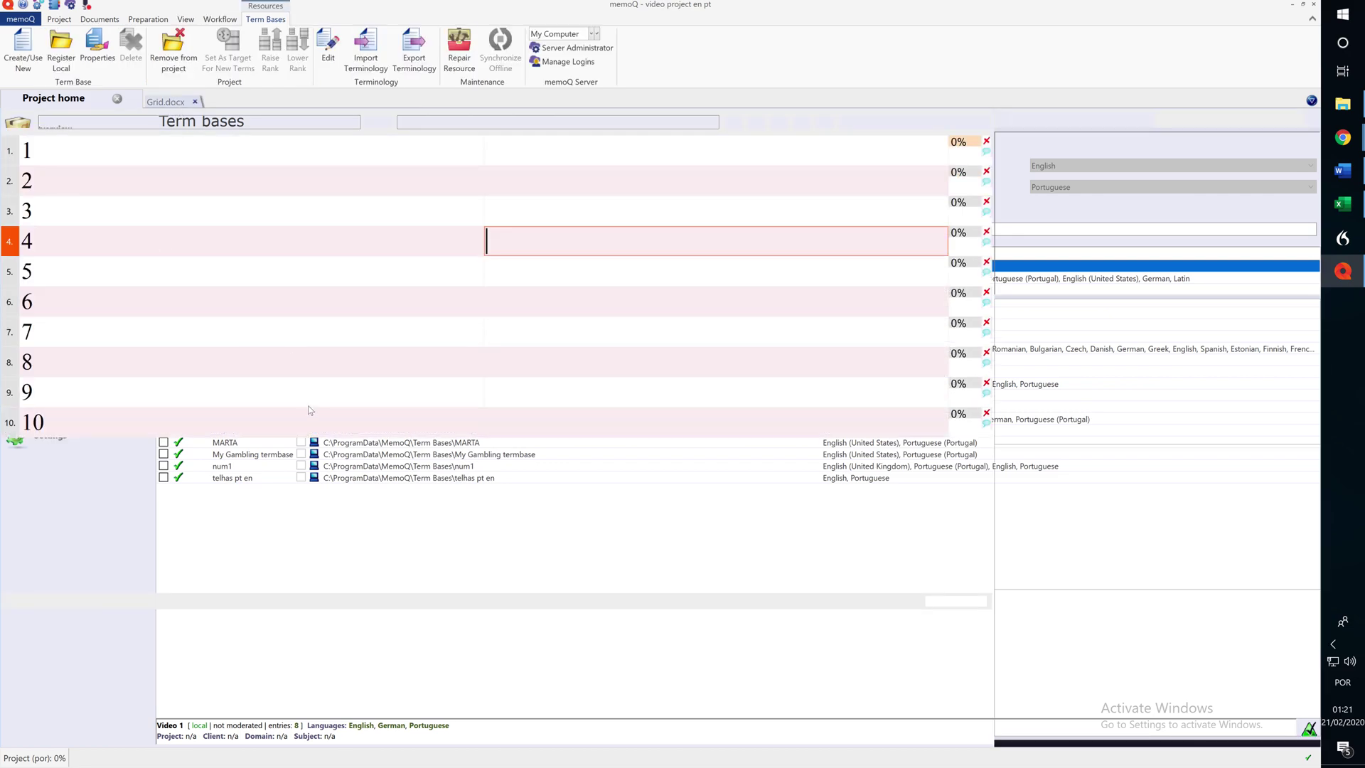
pyautogui.click(229, 151)
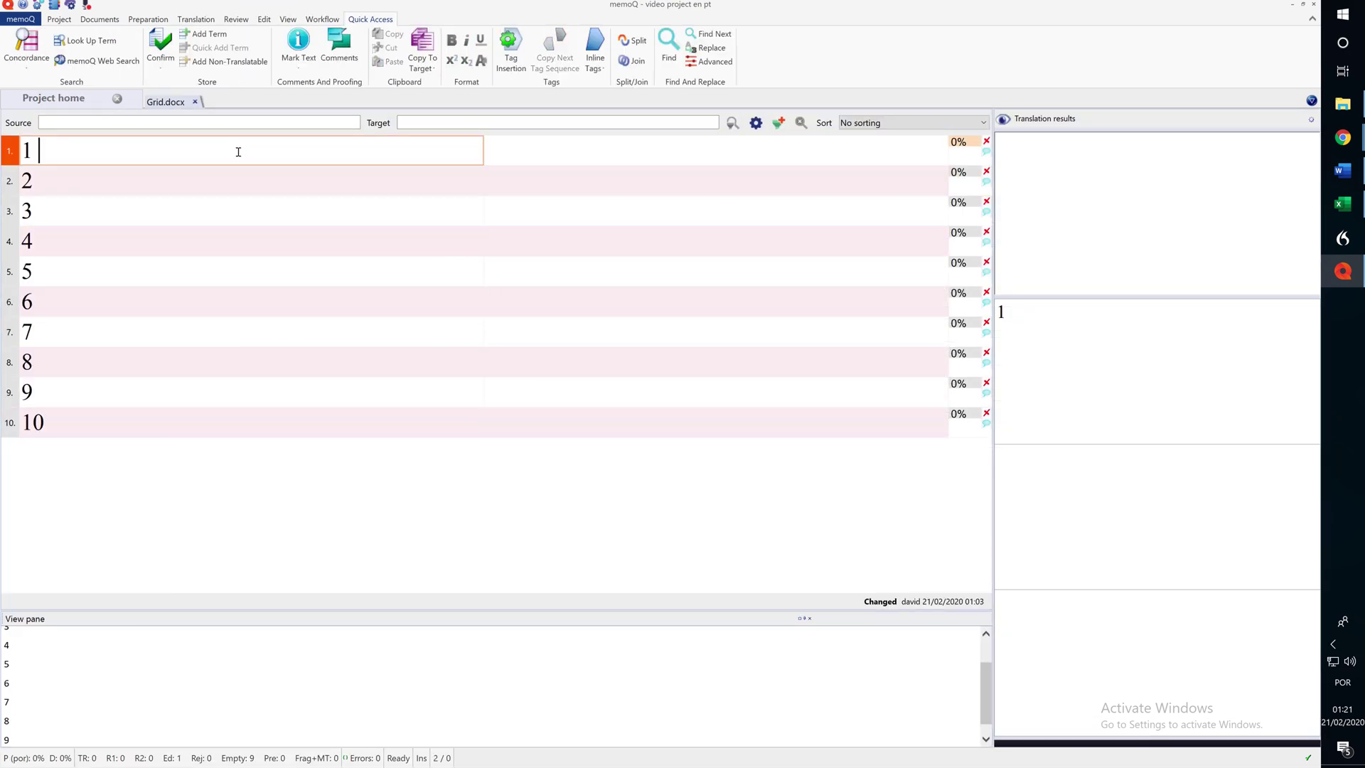
pyautogui.click(547, 158)
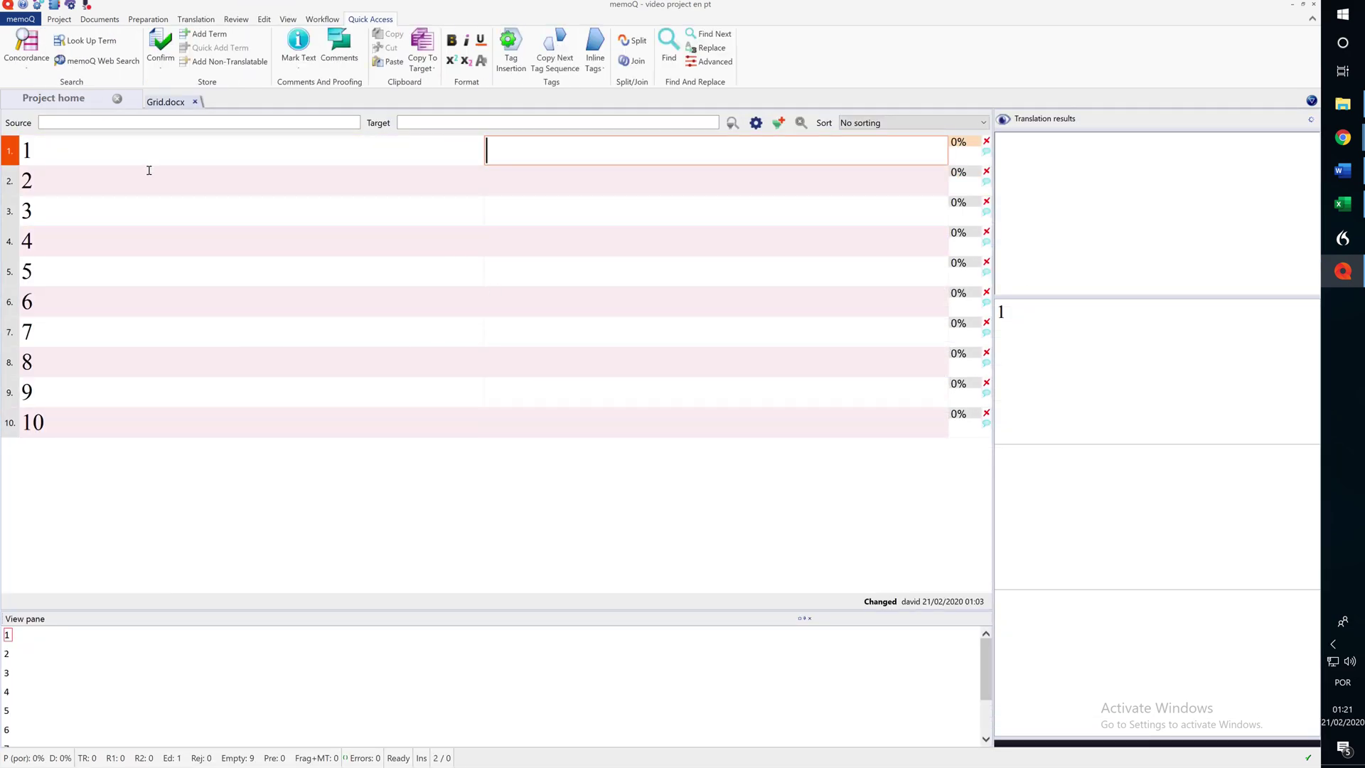
pyautogui.click(80, 161)
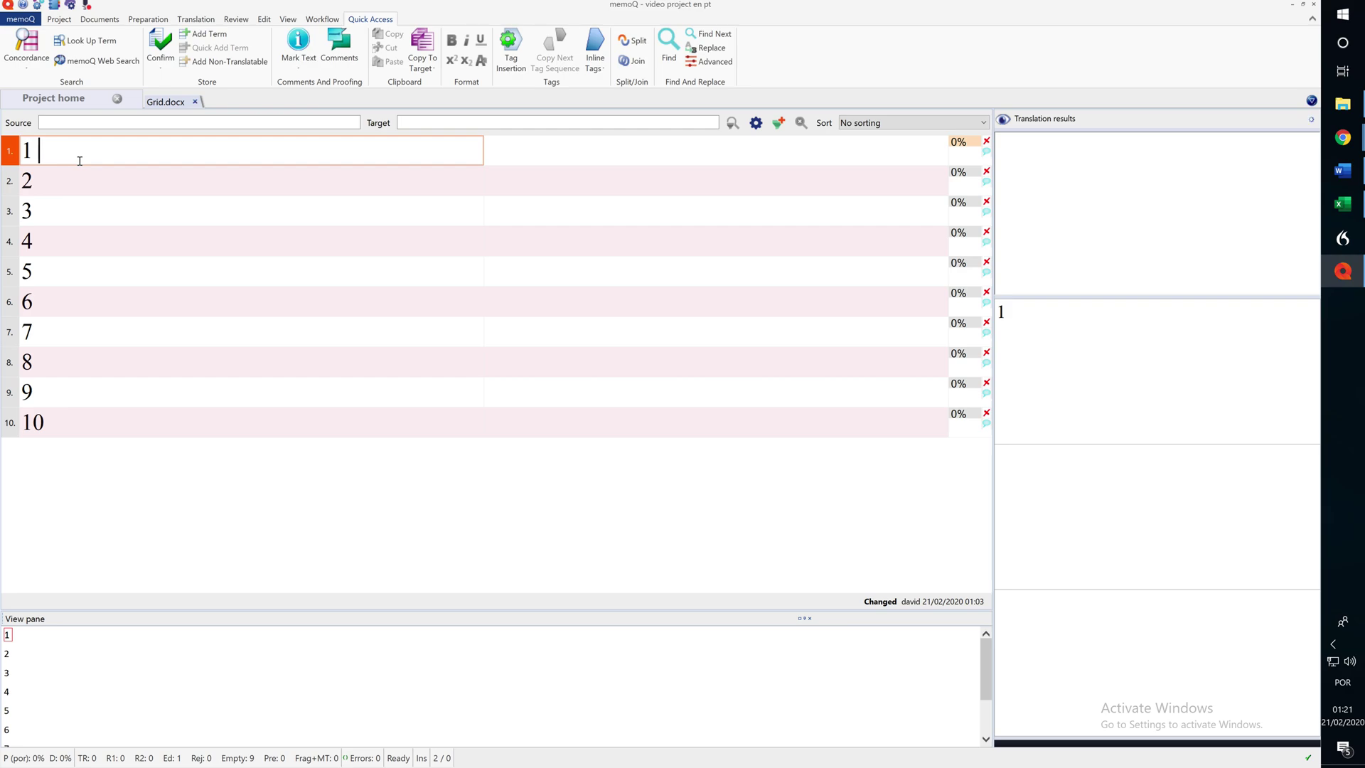
pyautogui.rightClick(80, 158)
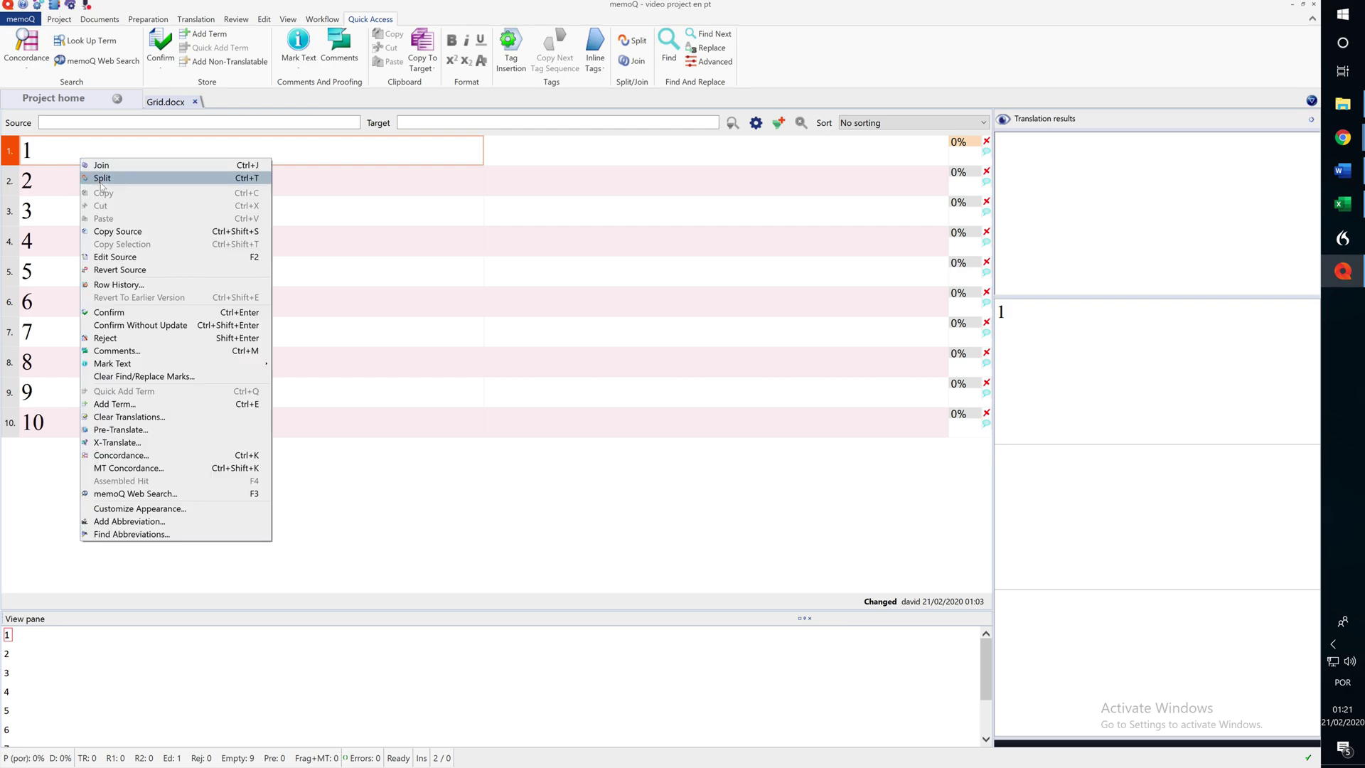
pyautogui.click(260, 259)
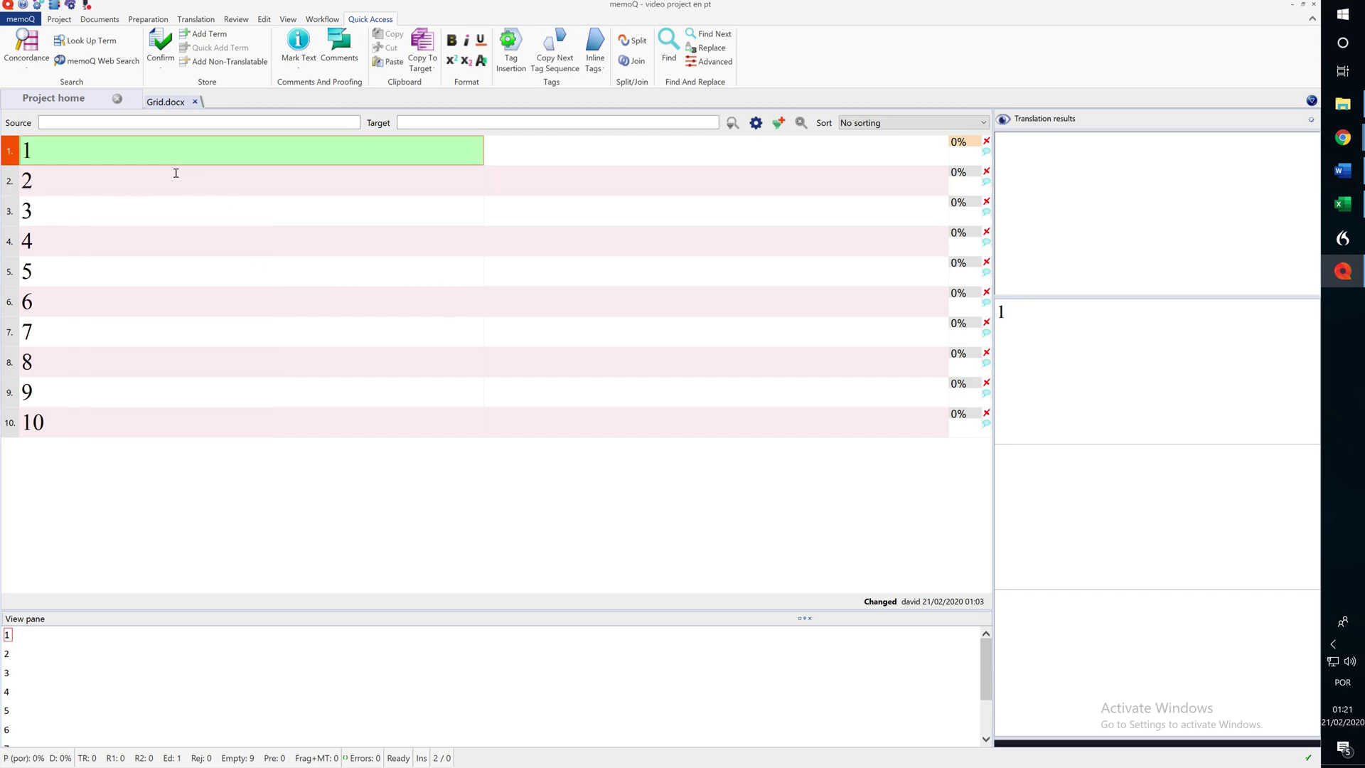
pyautogui.write('one two three')
pyautogui.click(523, 154)
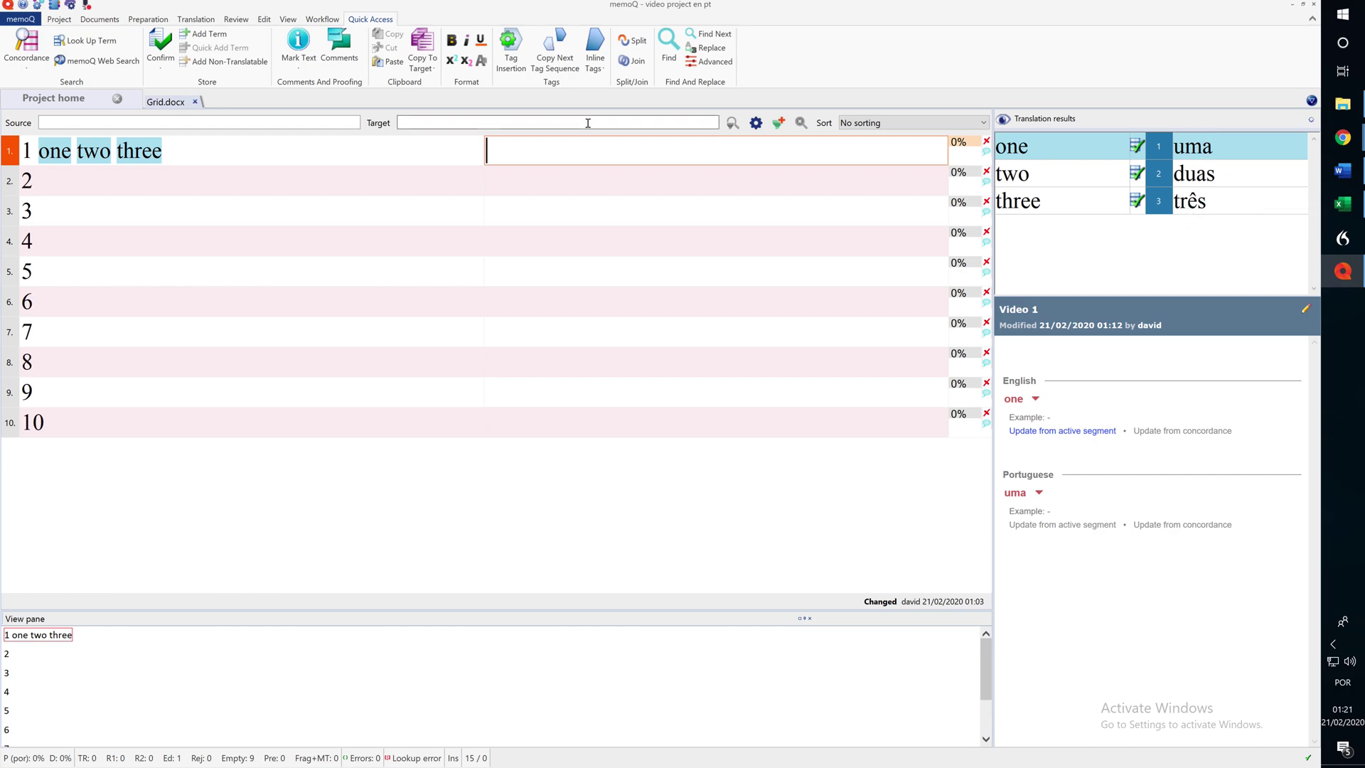
# Step: Fill segment 1's target with the suggested terms uma, duas and três
pyautogui.write('u')
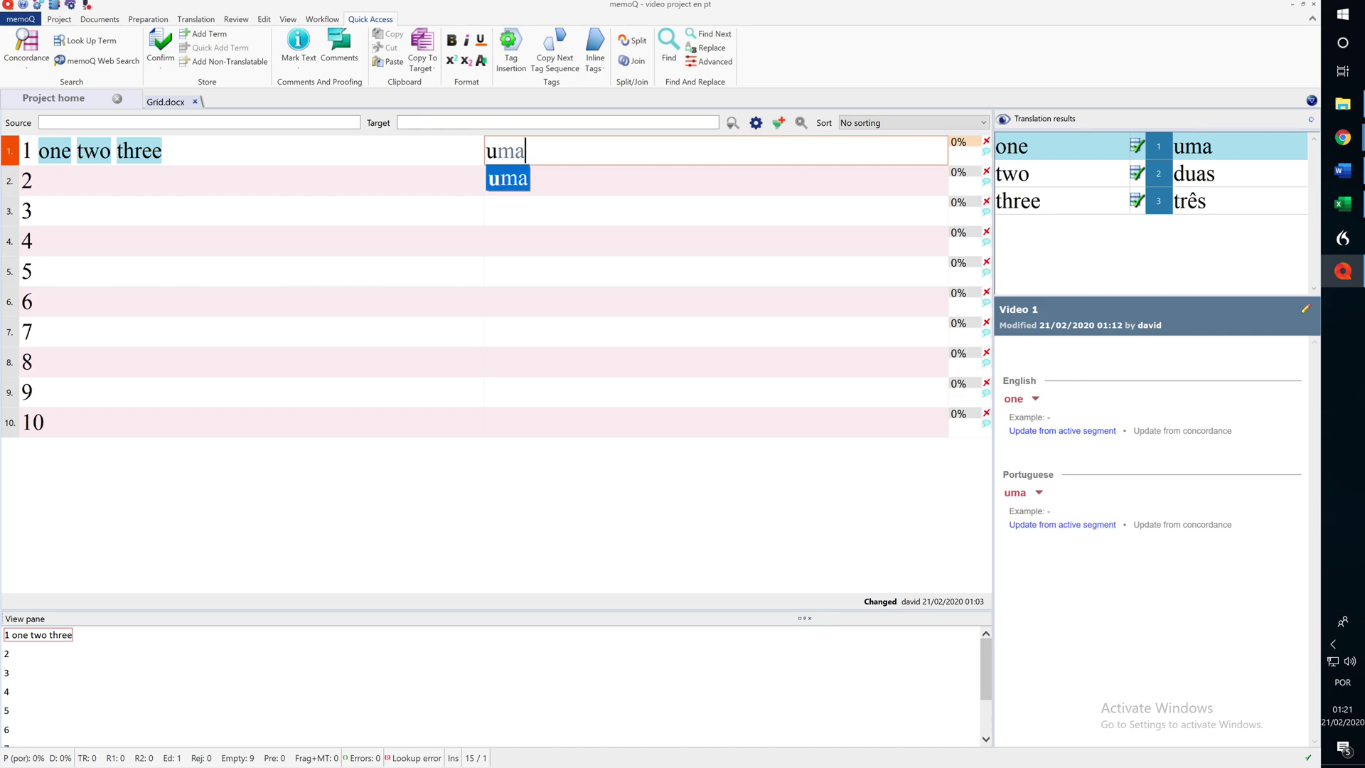
pyautogui.press('Return')
pyautogui.write('d')
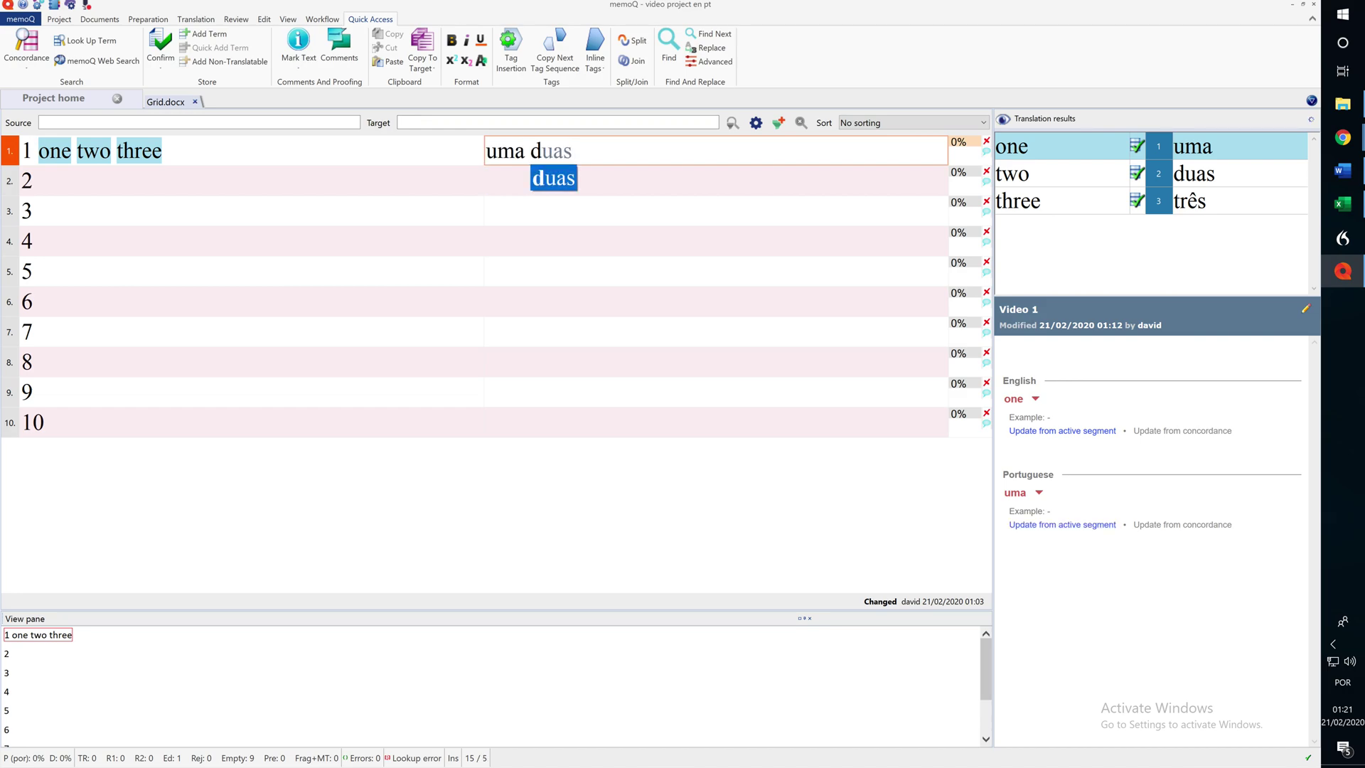
pyautogui.press('Return')
pyautogui.write('t')
pyautogui.press('Return')
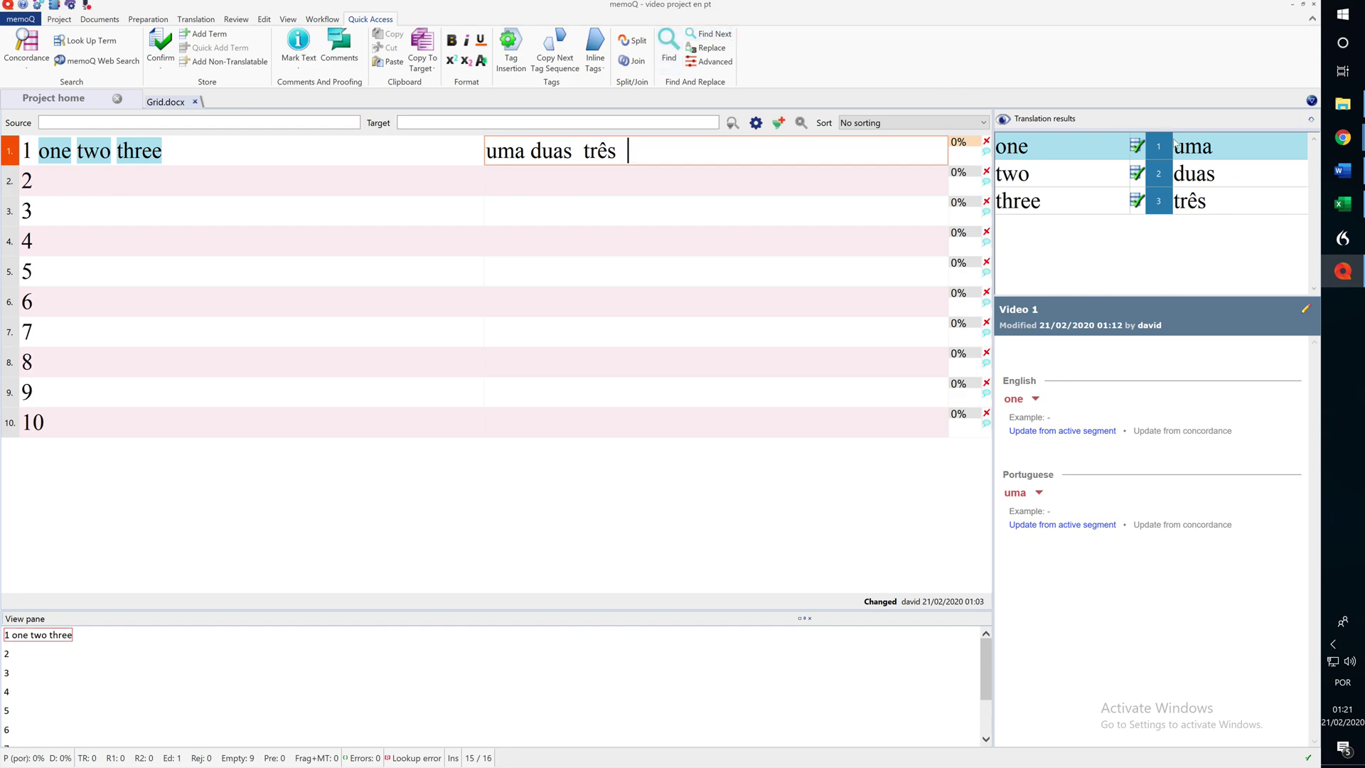
# Step: Insert uma from the one/uma term hit, then delete the target text
pyautogui.doubleClick(1160, 150)
pyautogui.rightClick(1200, 150)
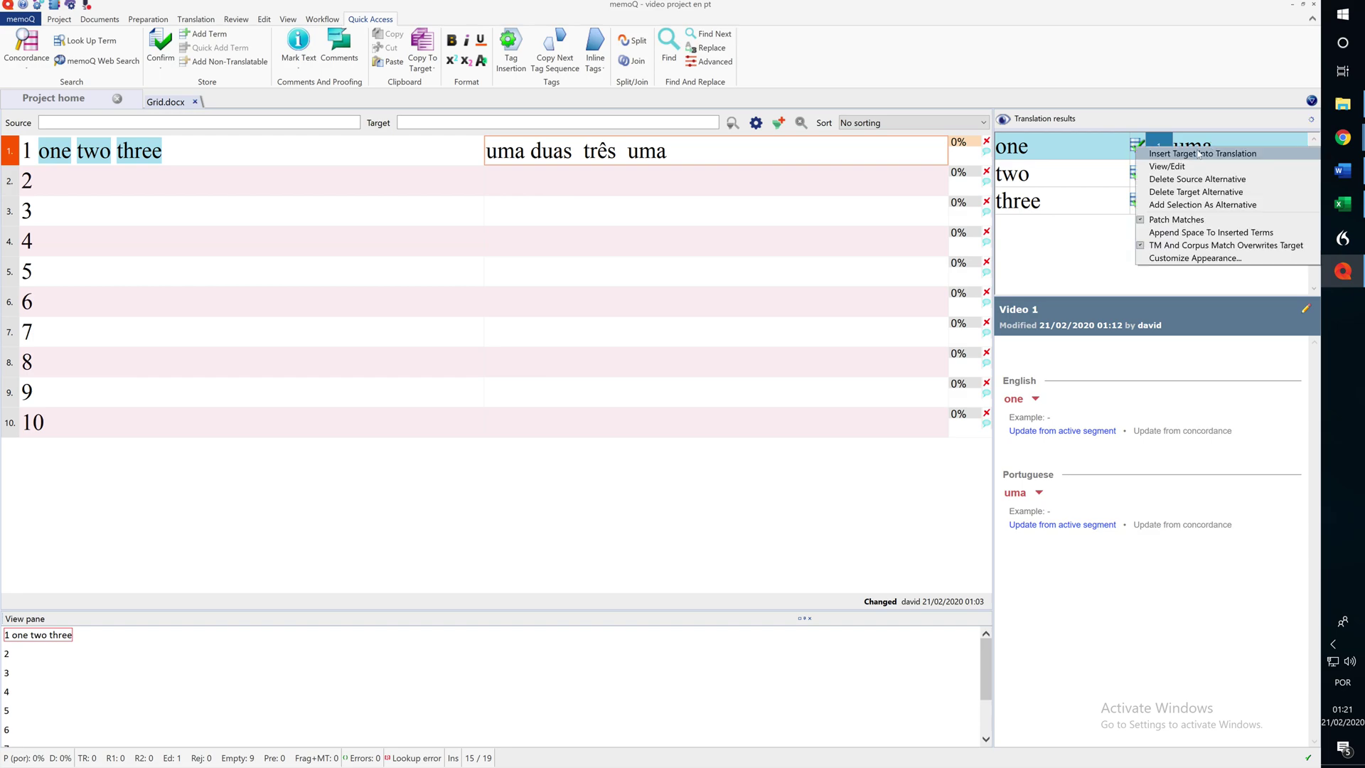
pyautogui.click(1180, 159)
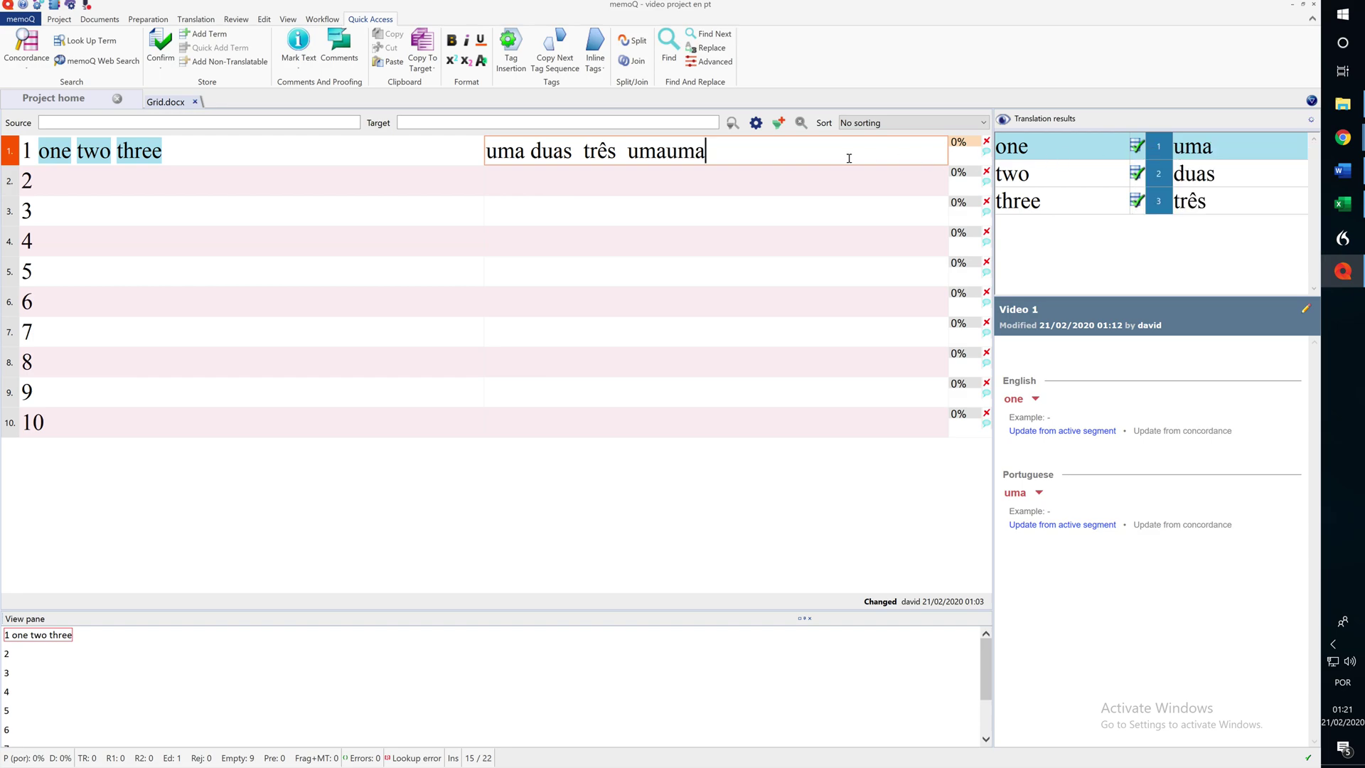
pyautogui.click(667, 152)
pyautogui.moveTo(715, 153); pyautogui.dragTo(490, 155)
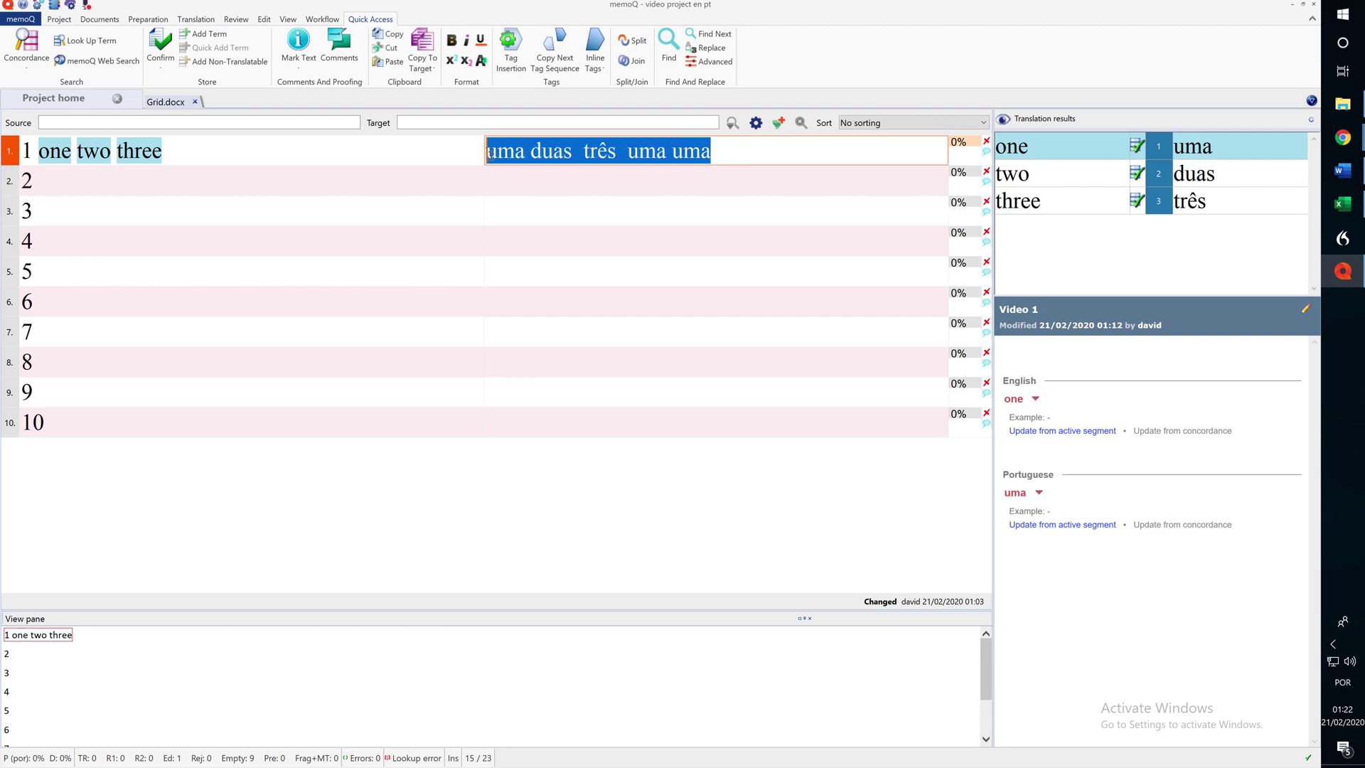
pyautogui.press('Delete')
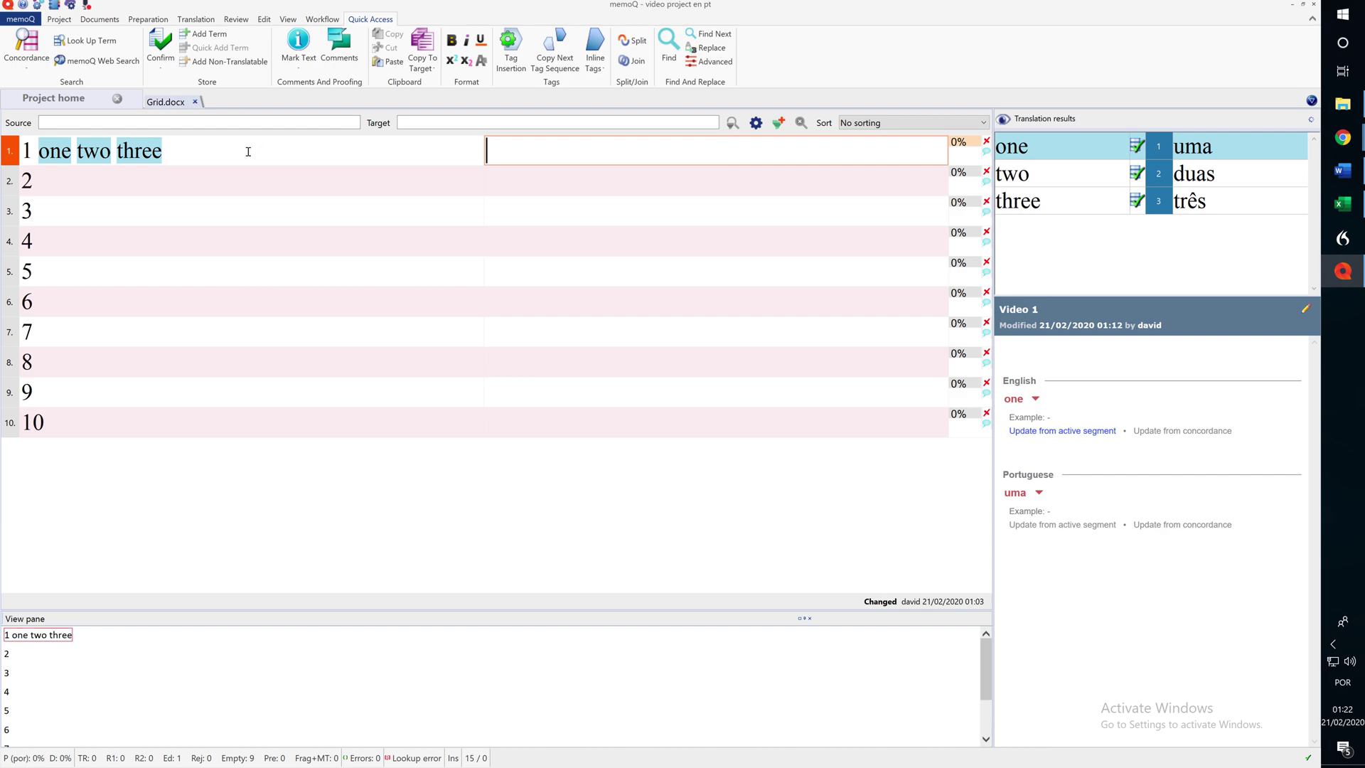
# Step: Revert segment 1's source to just '1' and bring up the num1 workbook in Excel
pyautogui.click(247, 151)
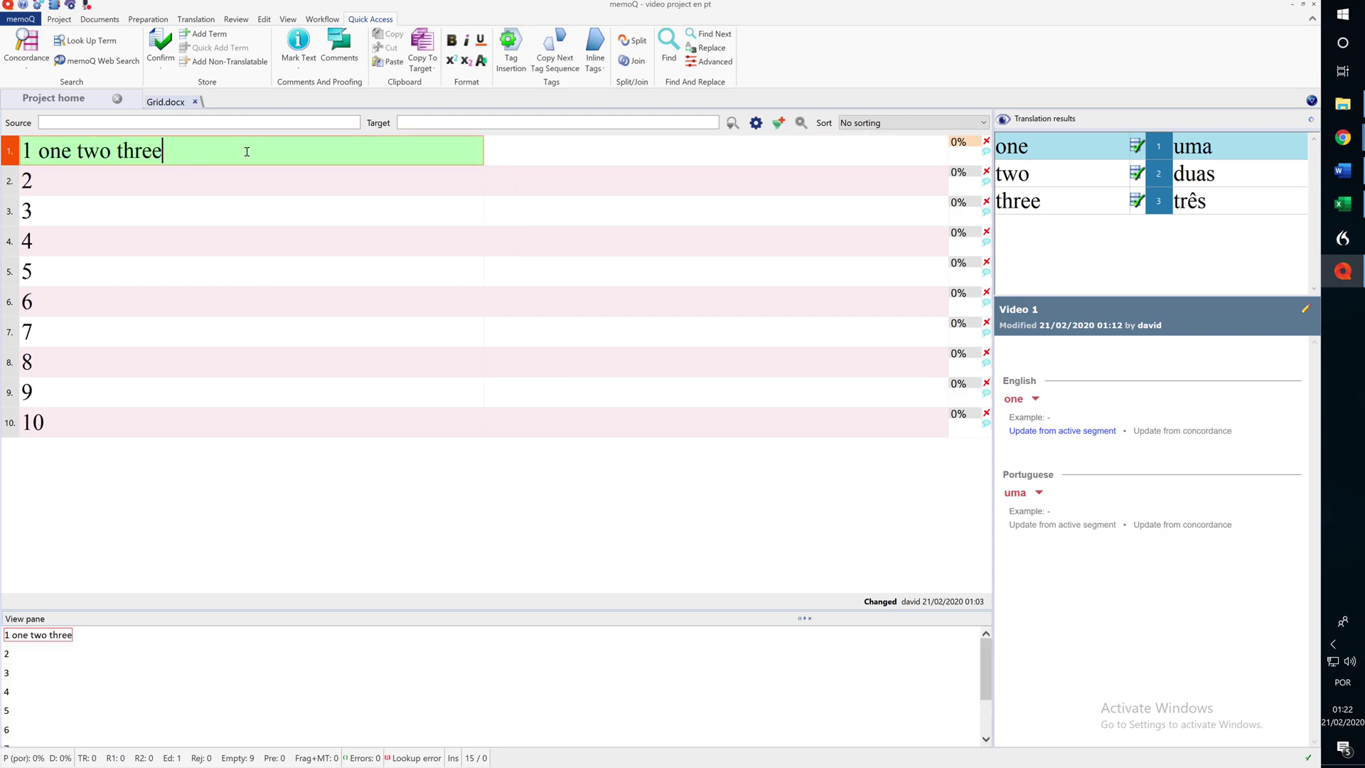
pyautogui.press('F2')
pyautogui.press('BackSpace')
pyautogui.press('BackSpace')
pyautogui.press('BackSpace')
pyautogui.press('BackSpace')
pyautogui.press('BackSpace')
pyautogui.press('BackSpace')
pyautogui.press('BackSpace')
pyautogui.press('BackSpace')
pyautogui.press('BackSpace')
pyautogui.press('BackSpace')
pyautogui.press('BackSpace')
pyautogui.press('BackSpace')
pyautogui.press('BackSpace')
pyautogui.press('BackSpace')
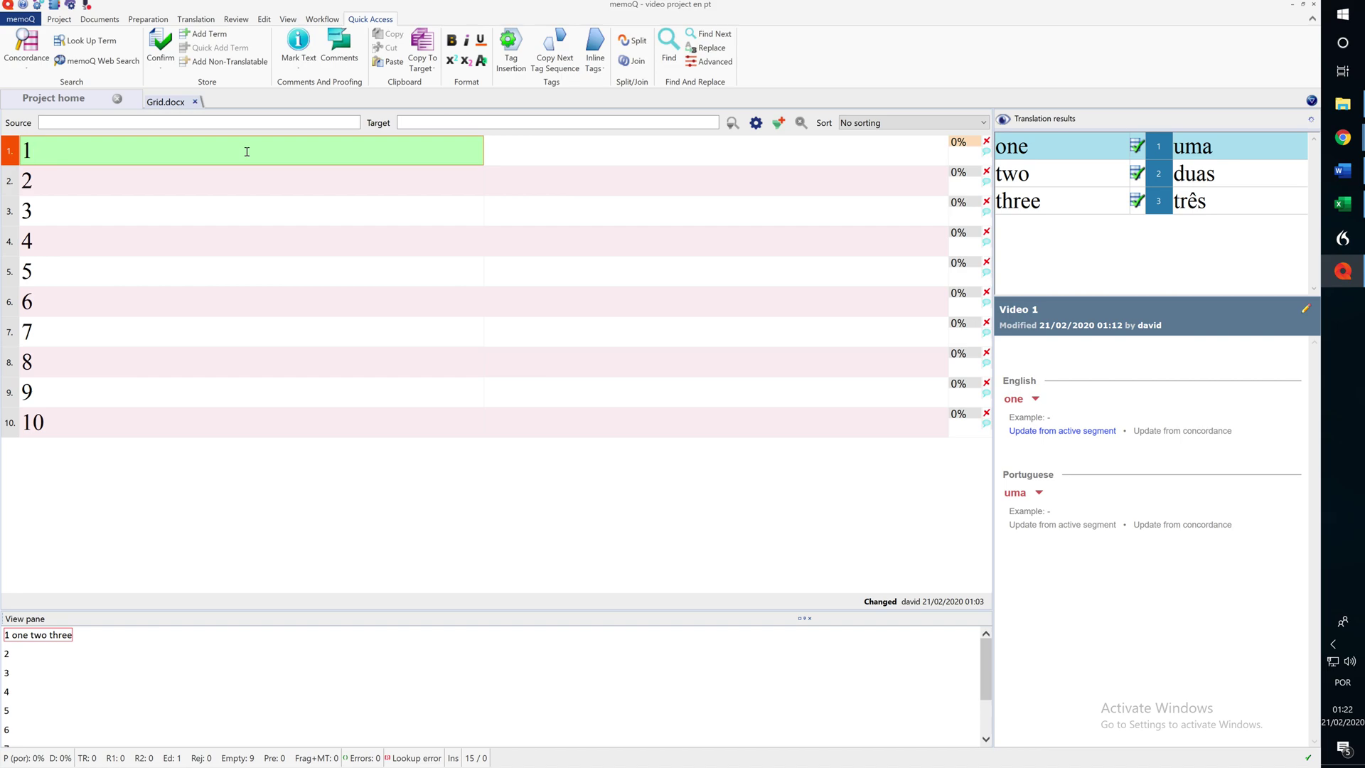
pyautogui.click(521, 236)
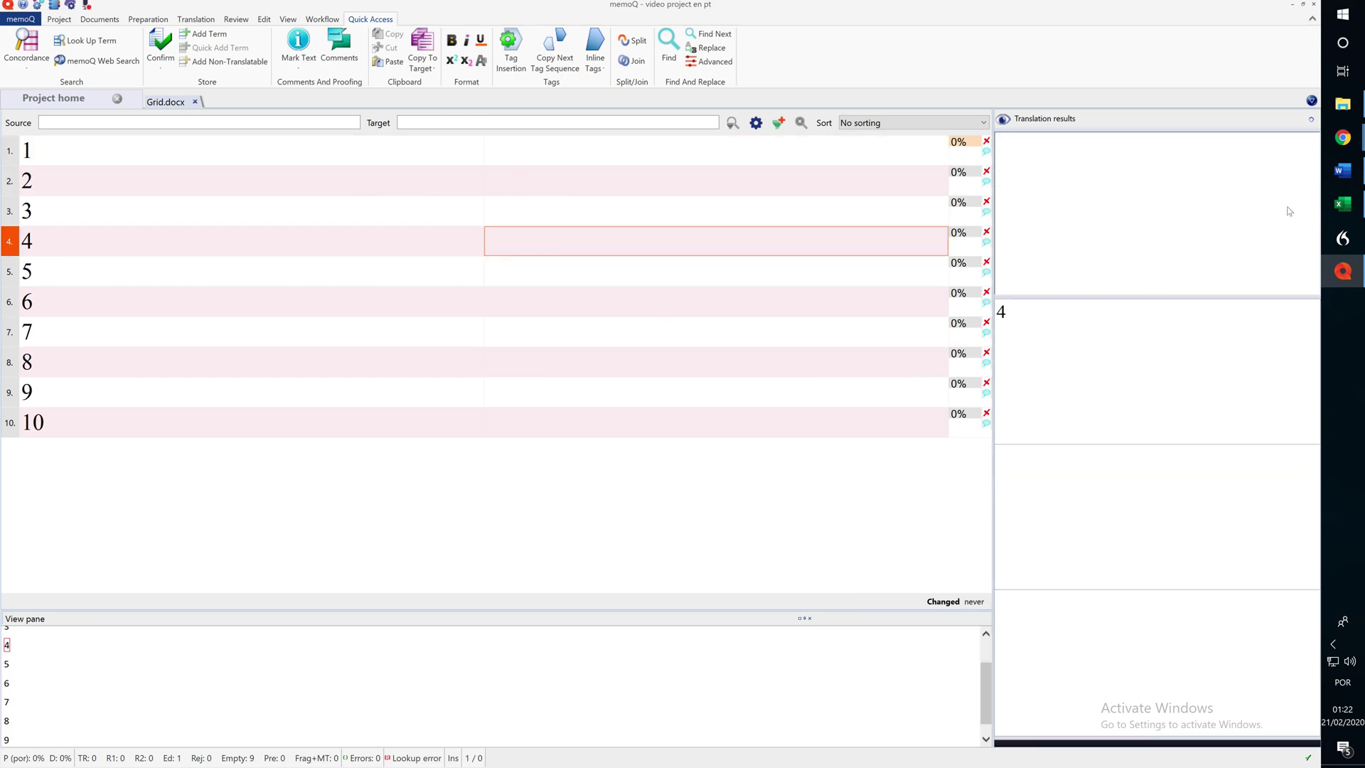
pyautogui.click(1343, 204)
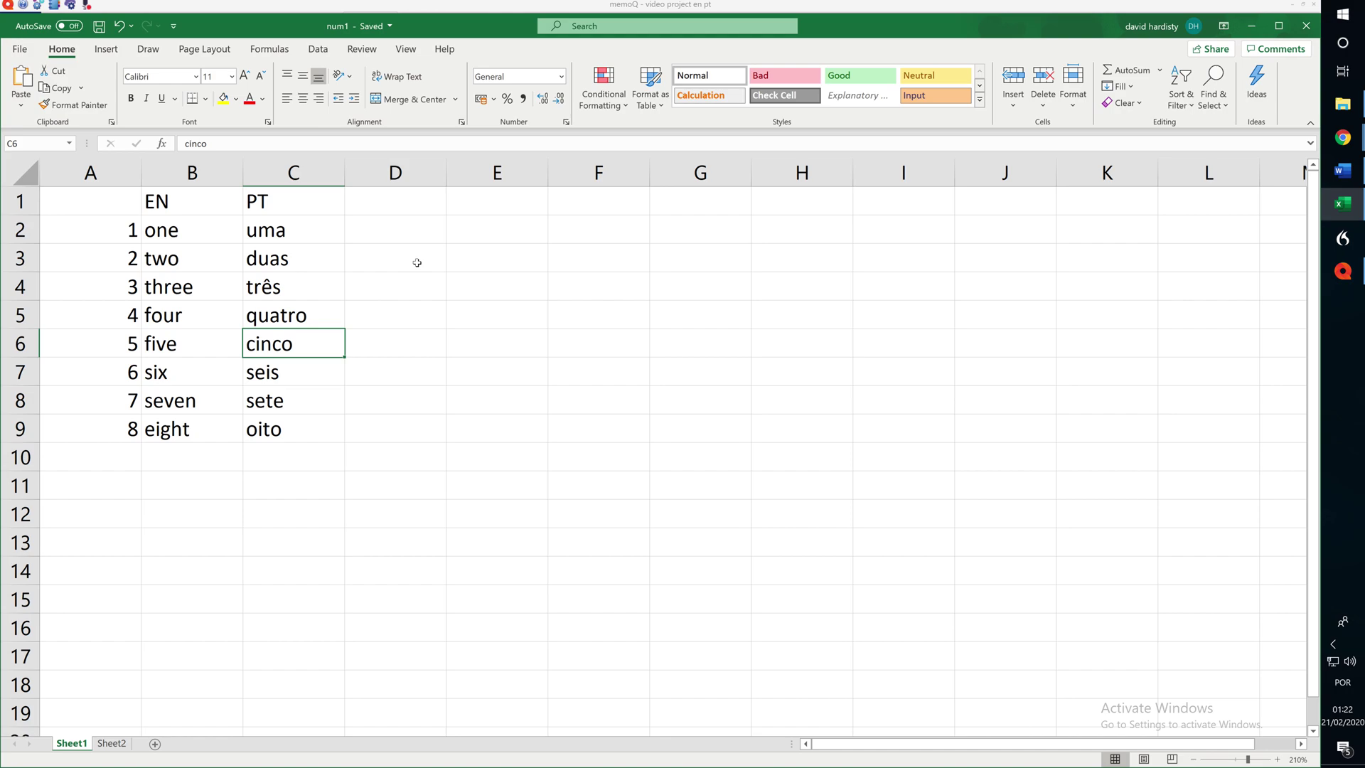
# Step: Add alternatives so C2 reads uma;um and C3 reads duas;dois
pyautogui.click(284, 238)
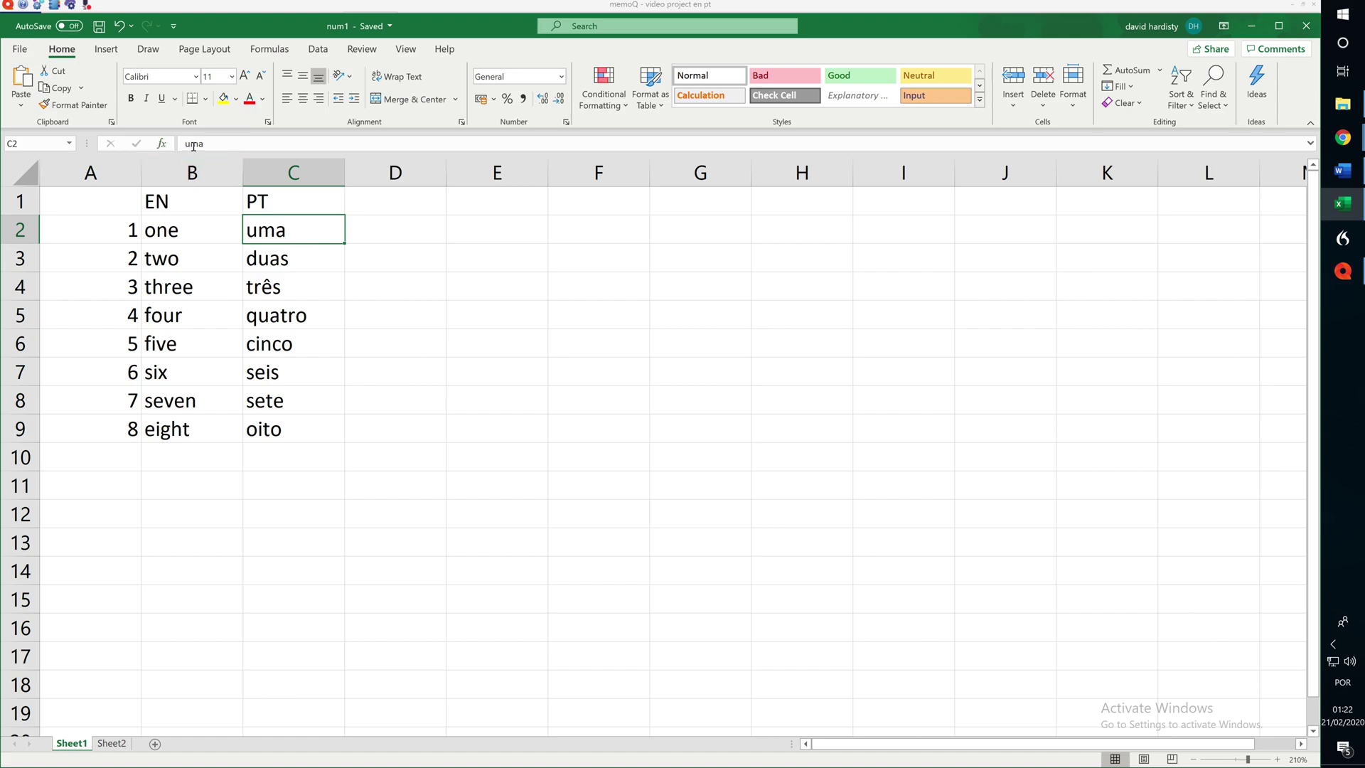
pyautogui.click(221, 144)
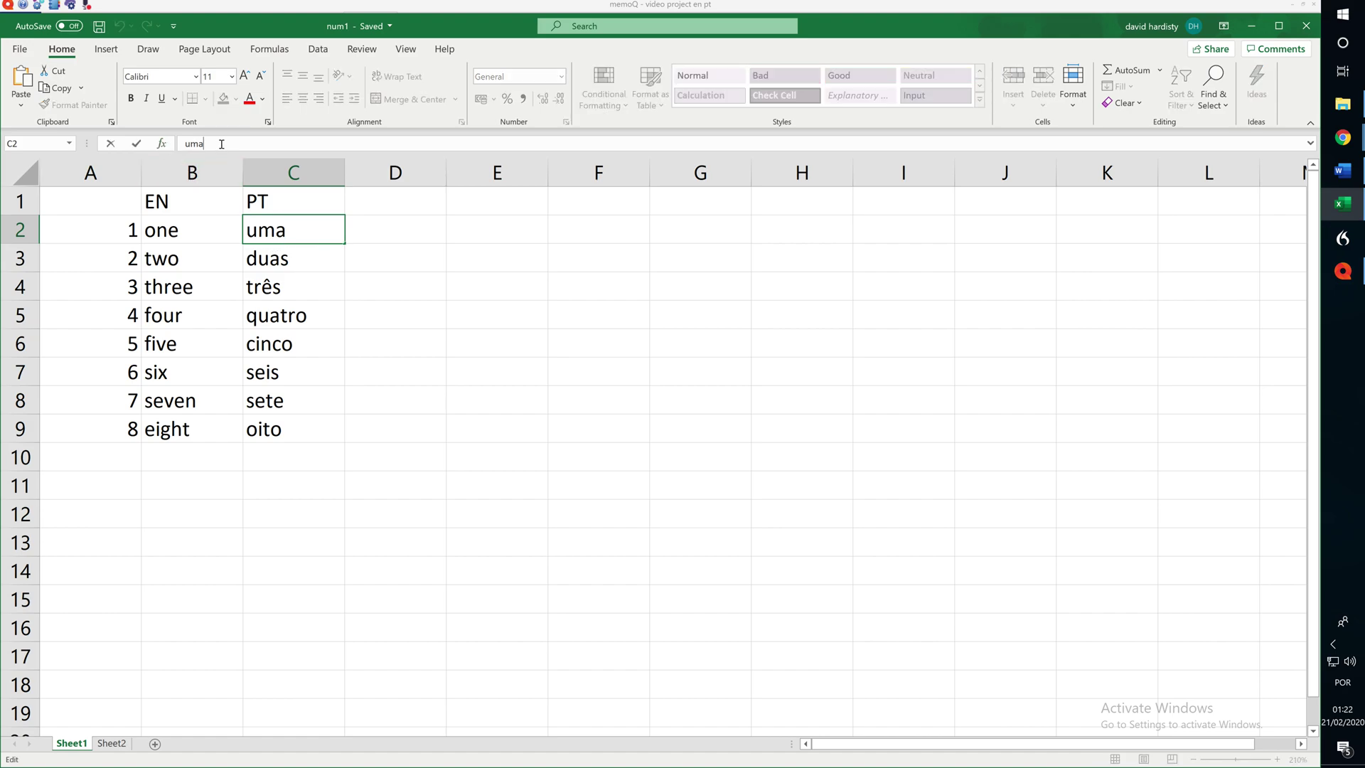
pyautogui.write(';um')
pyautogui.press('Return')
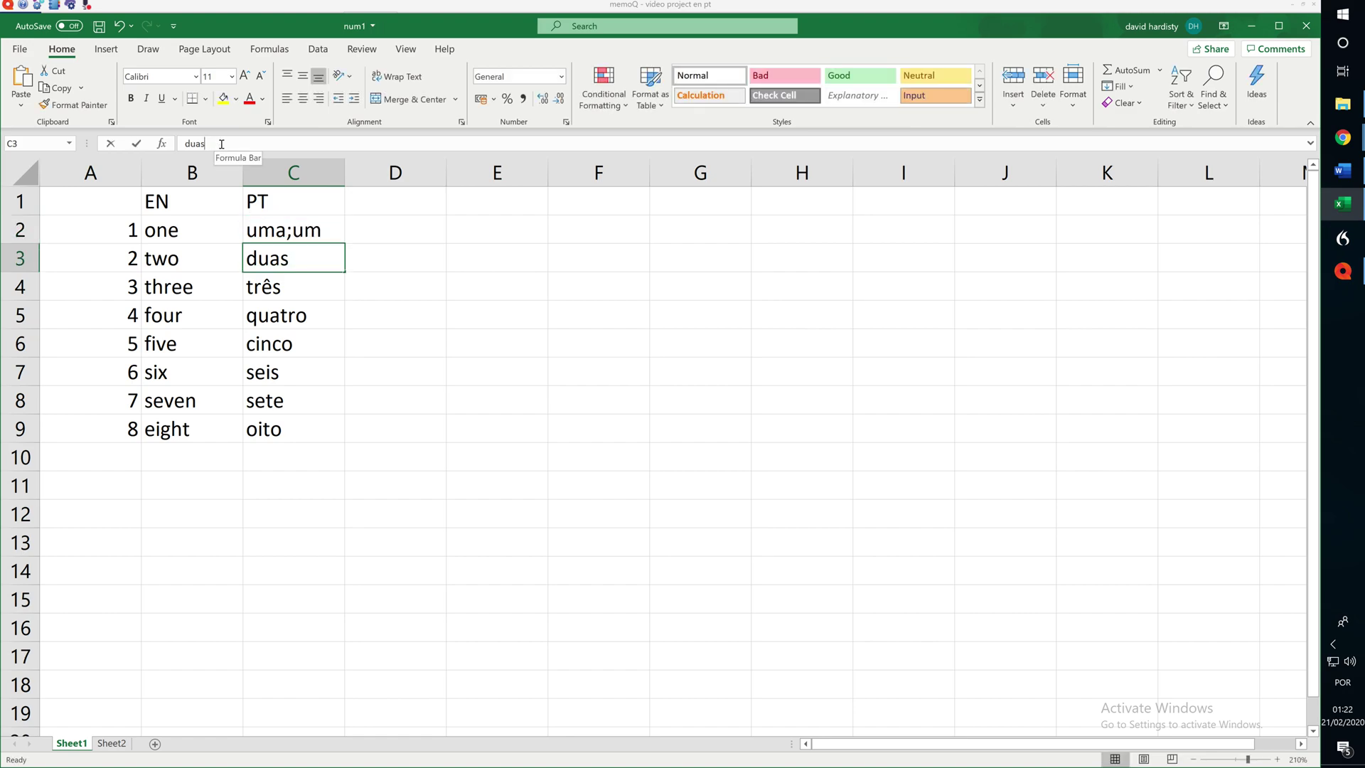
pyautogui.click(222, 144)
pyautogui.write(';dois')
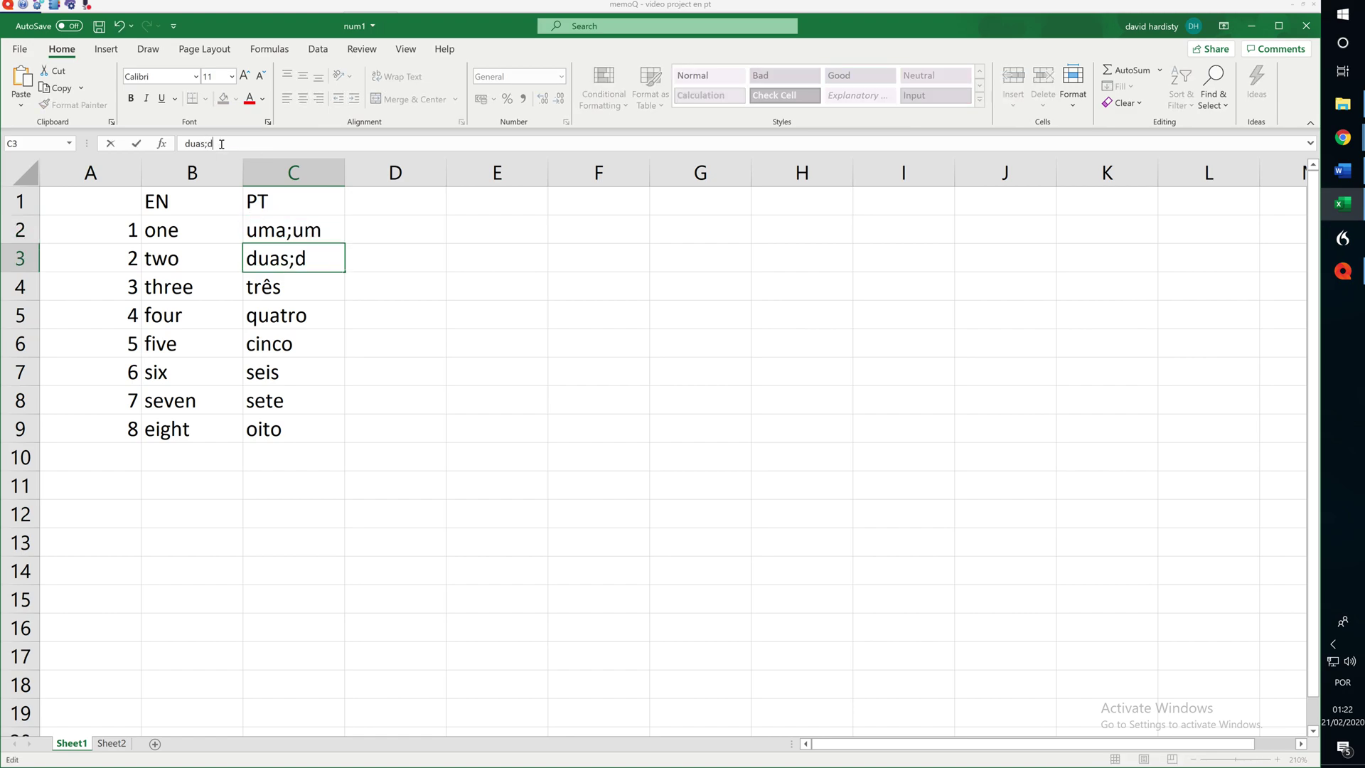
pyautogui.press('Return')
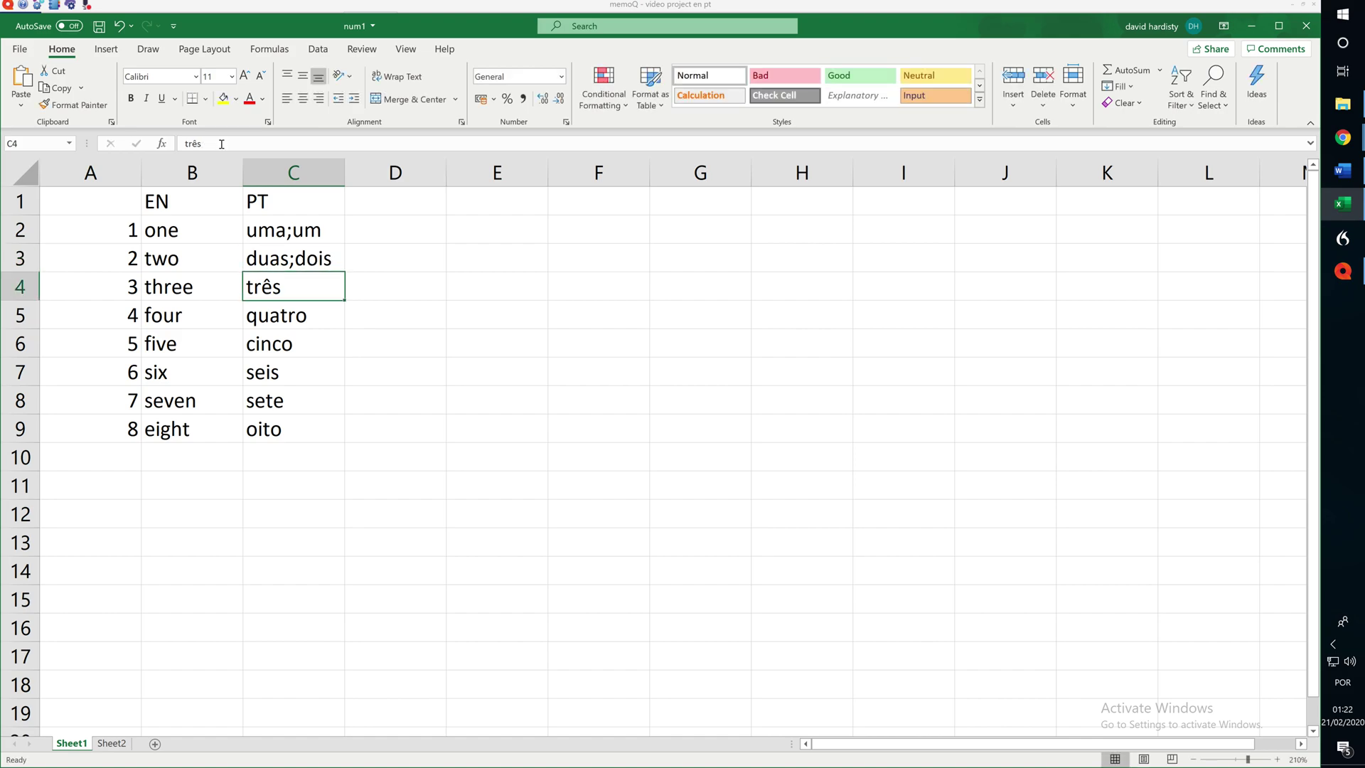
# Step: Save the num1 workbook and return to memoQ
pyautogui.click(273, 240)
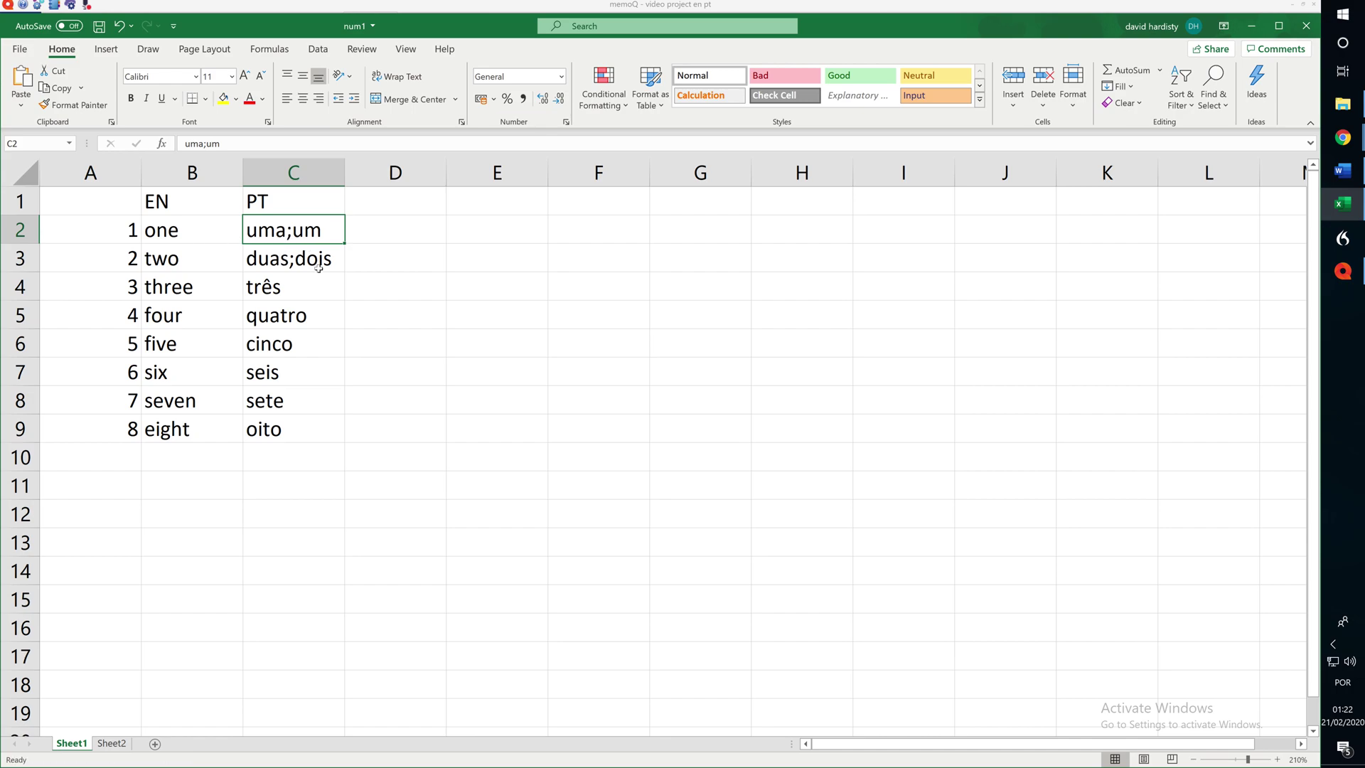
pyautogui.click(99, 27)
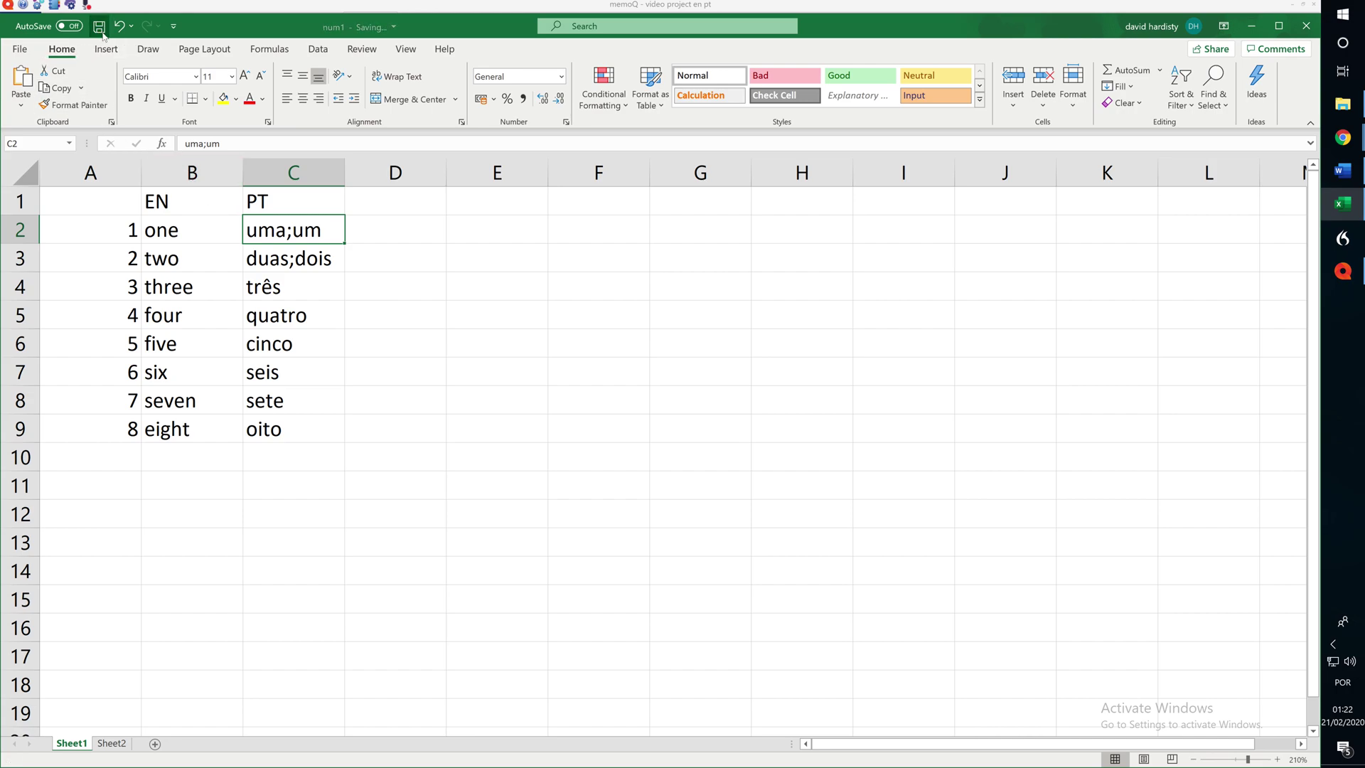
pyautogui.click(1346, 273)
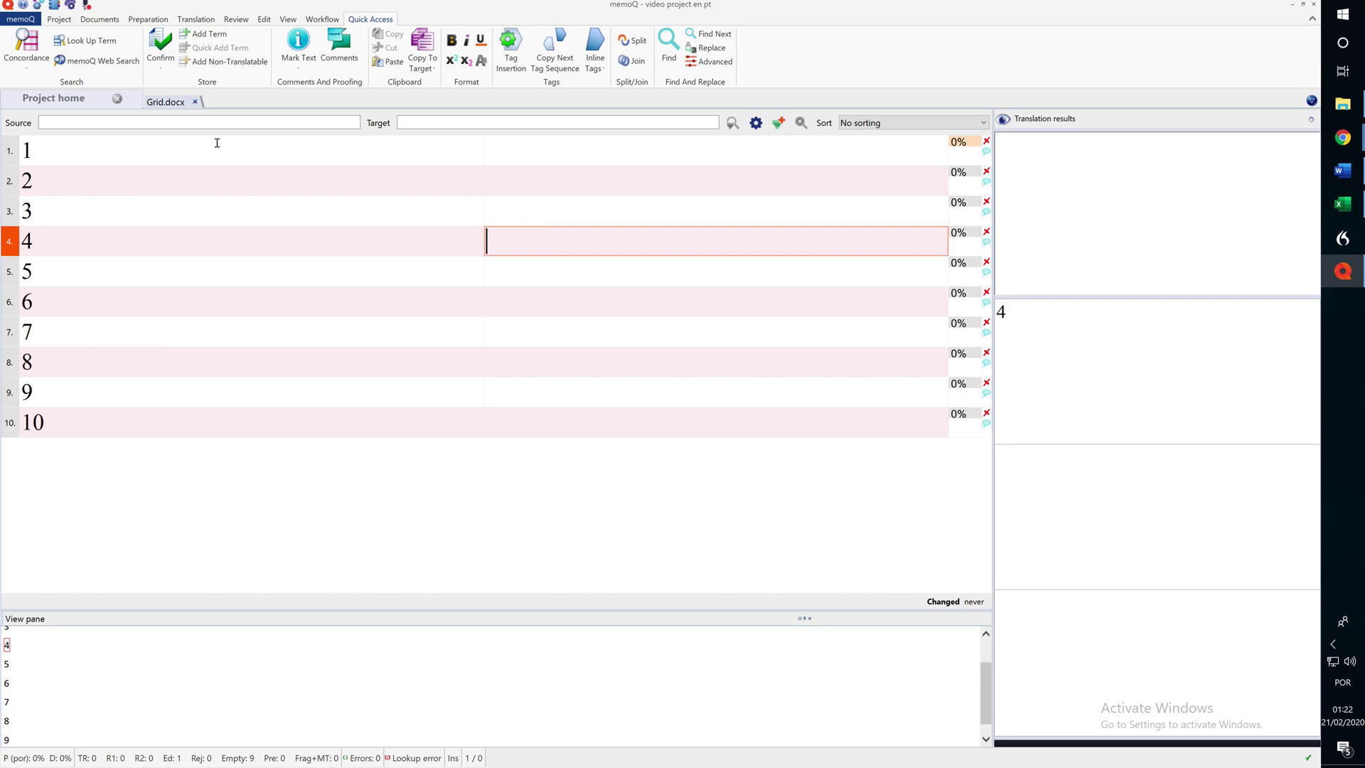
# Step: Import num1.xlsx into Video 1, mapping F0 to Entry ID to update existing entries
pyautogui.click(53, 98)
pyautogui.click(119, 360)
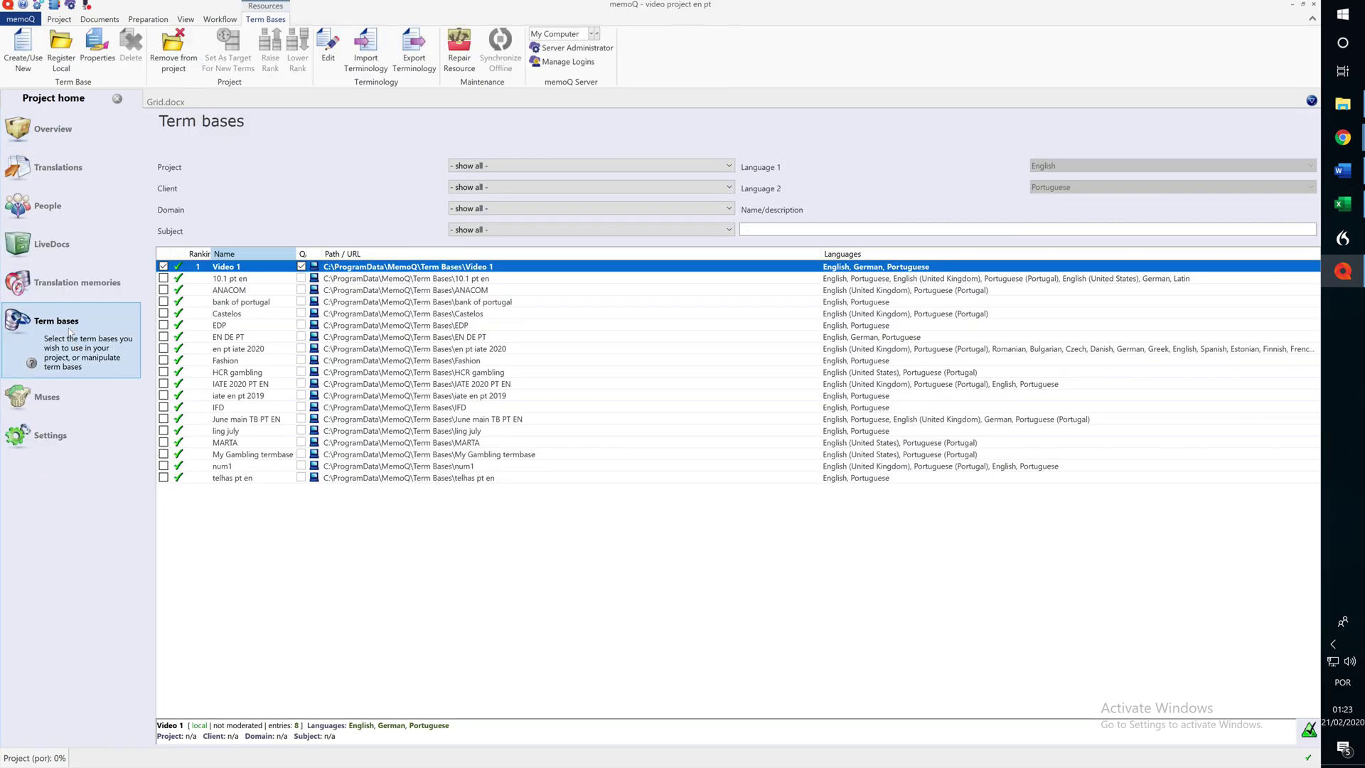
pyautogui.rightClick(251, 269)
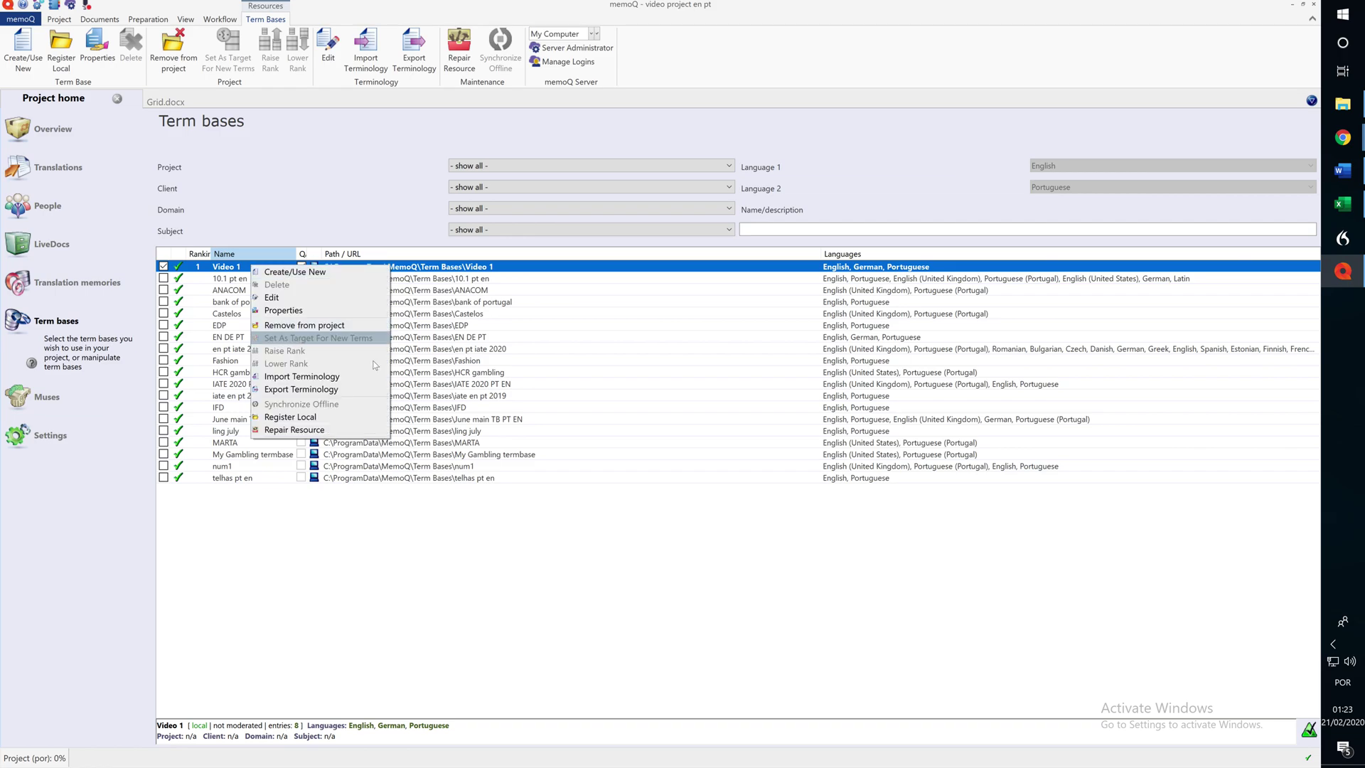
pyautogui.click(307, 375)
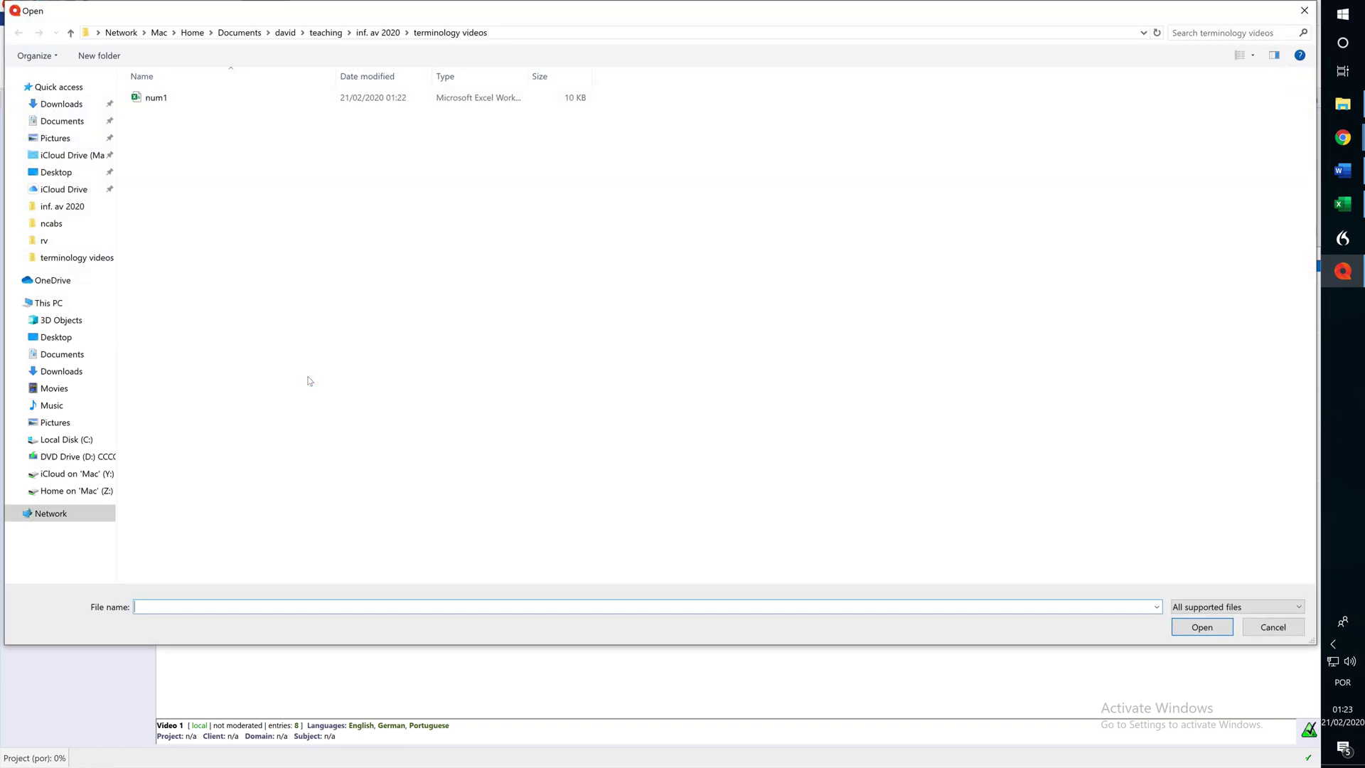
pyautogui.doubleClick(155, 98)
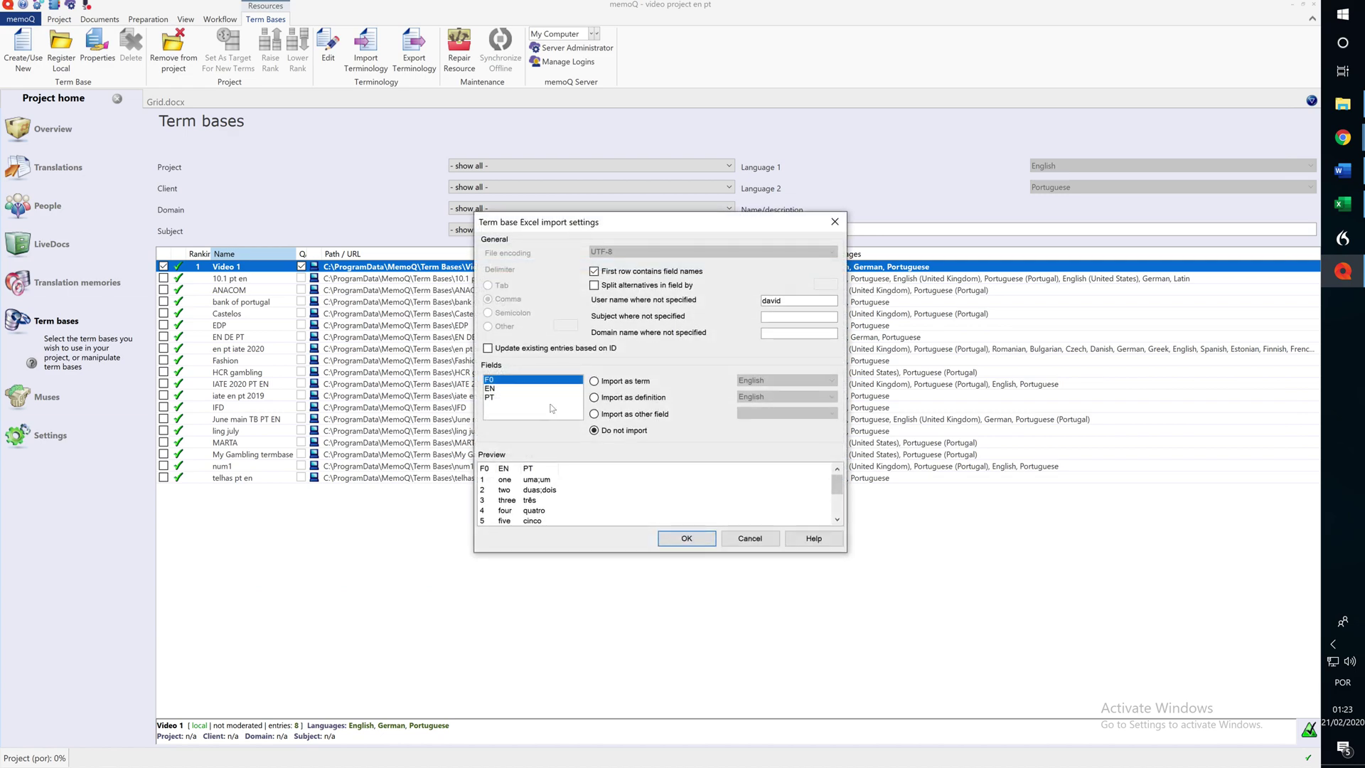
pyautogui.click(596, 414)
pyautogui.click(767, 416)
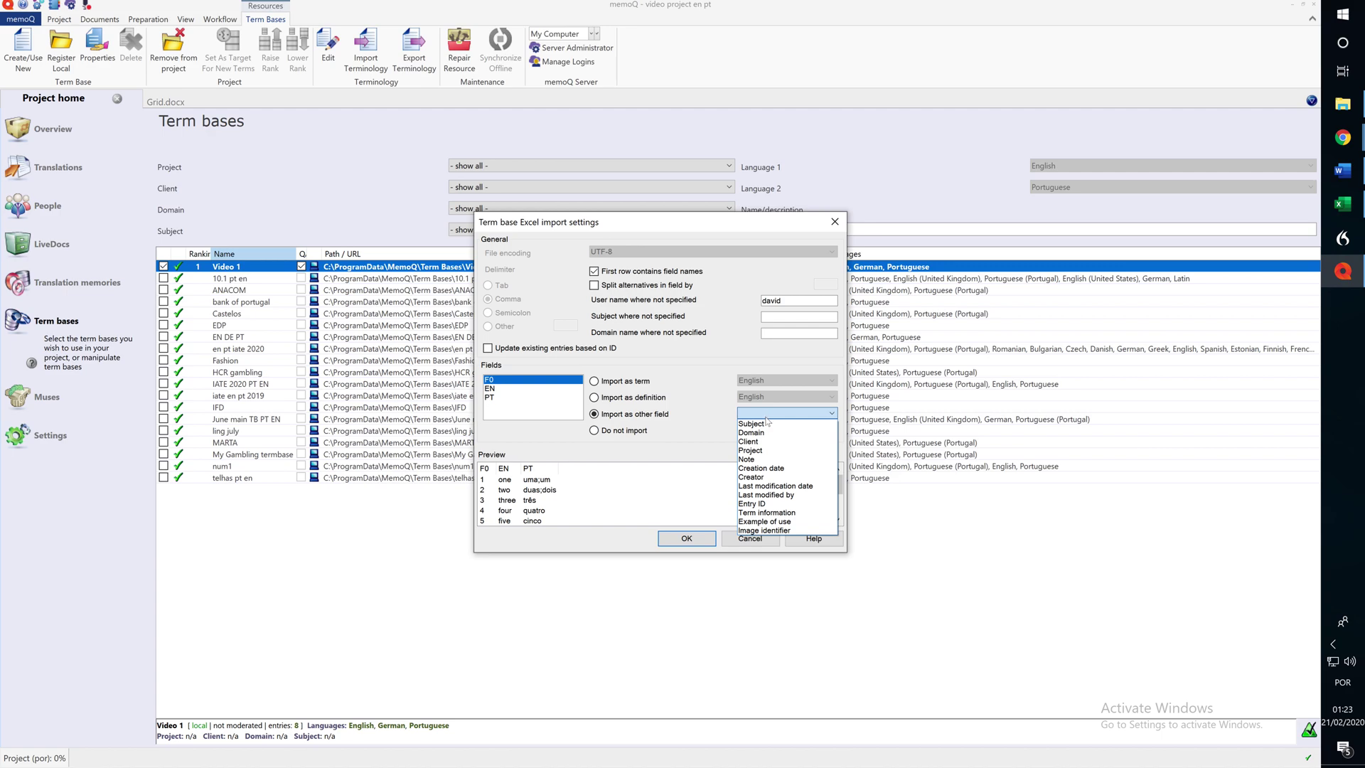
pyautogui.click(754, 503)
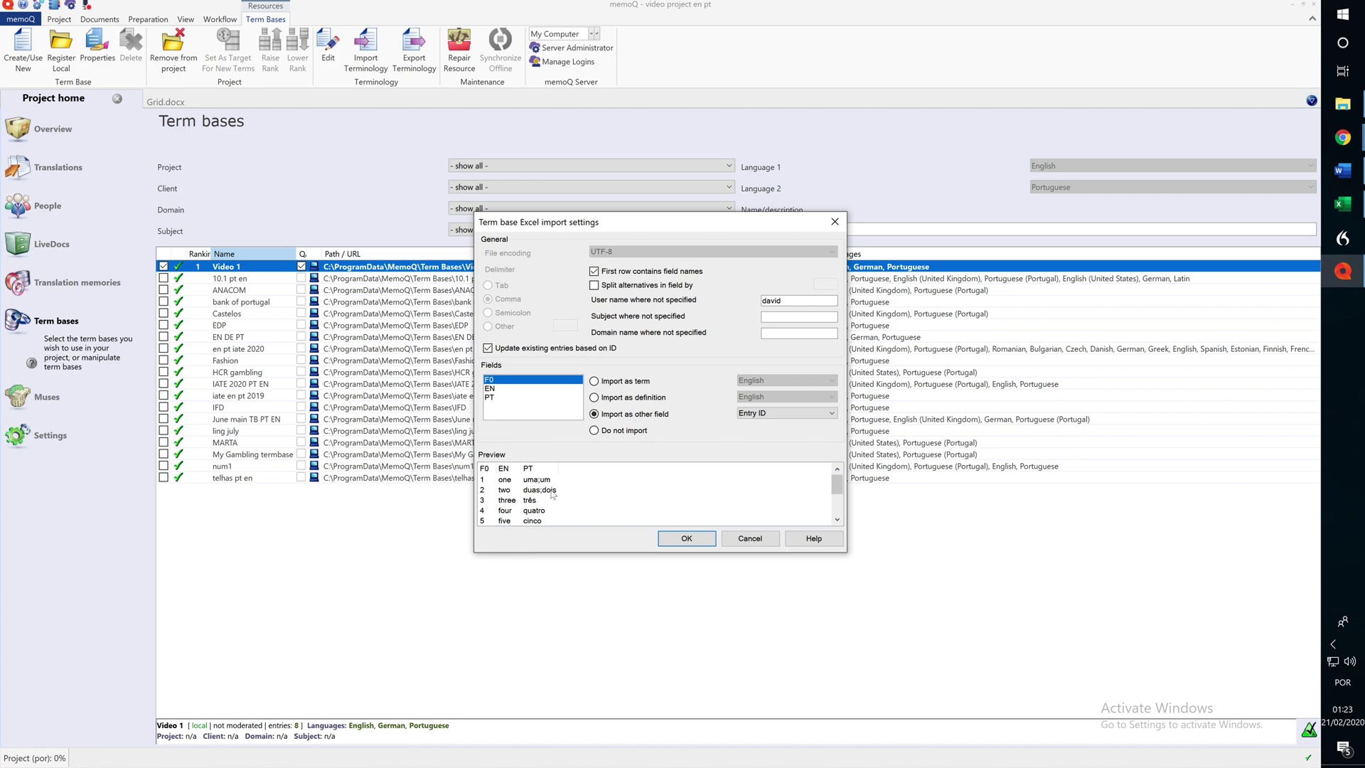
pyautogui.click(687, 539)
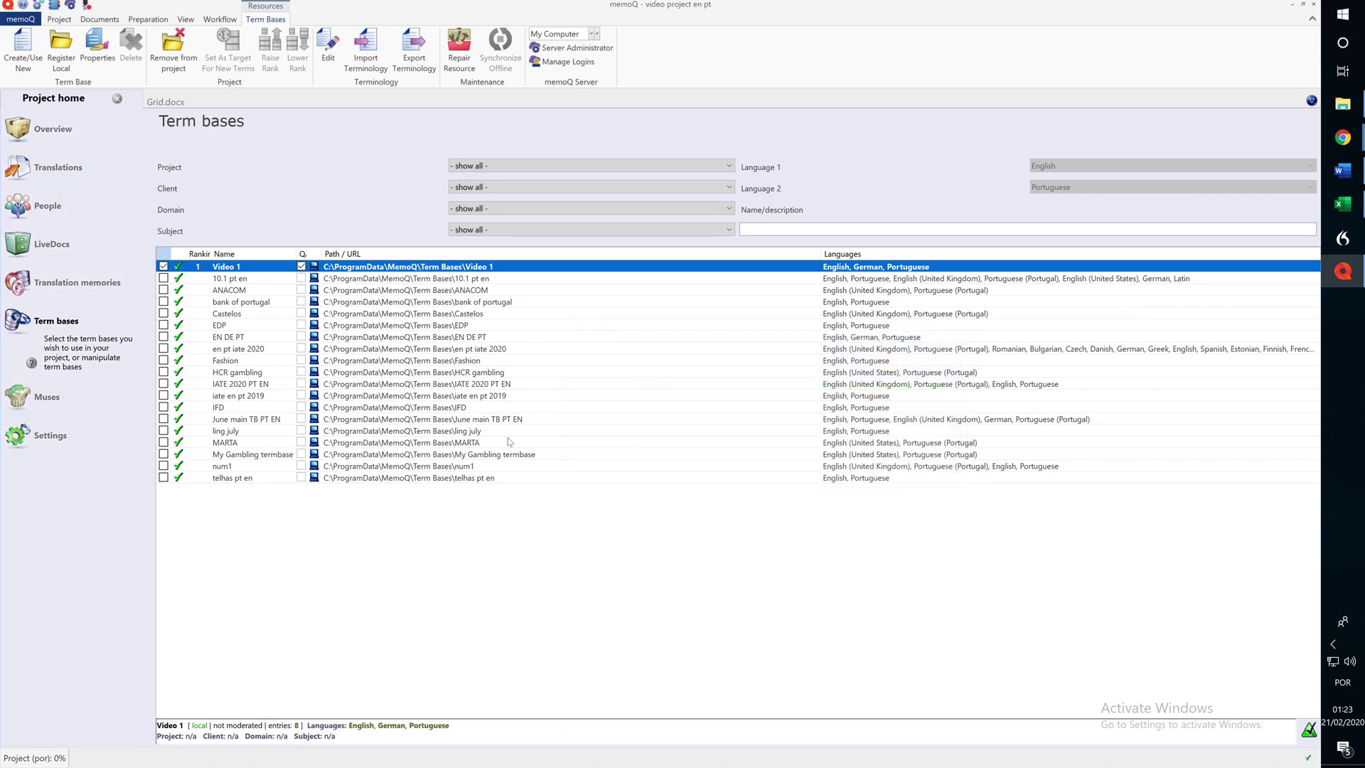
pyautogui.rightClick(362, 267)
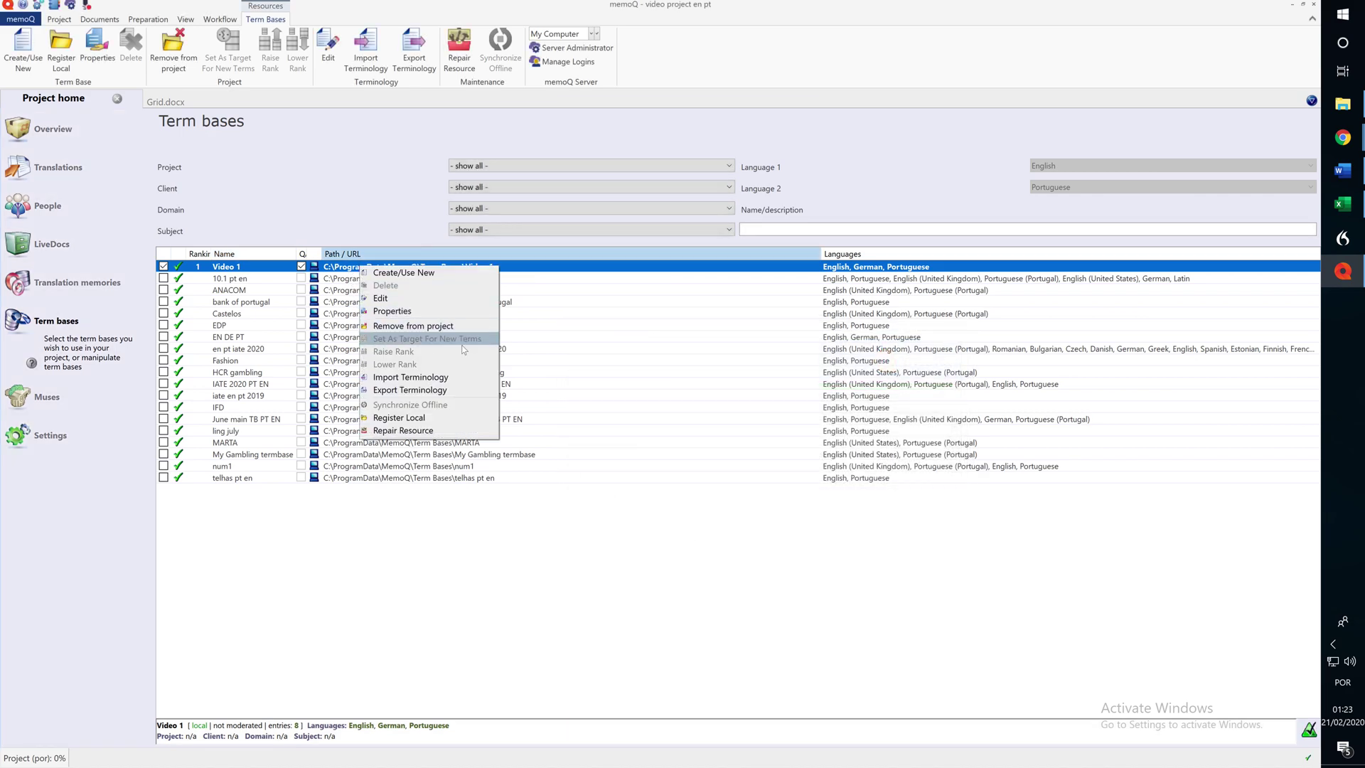
pyautogui.click(395, 298)
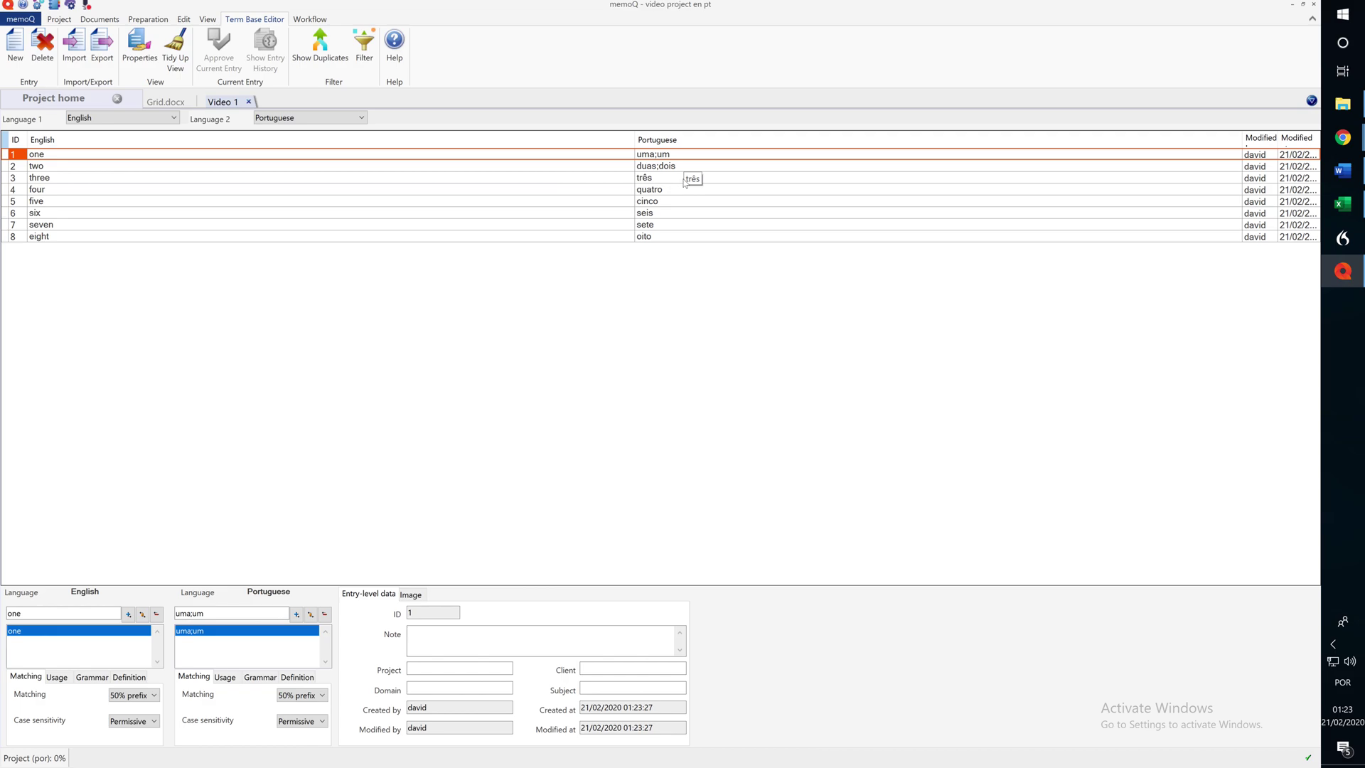
pyautogui.click(250, 102)
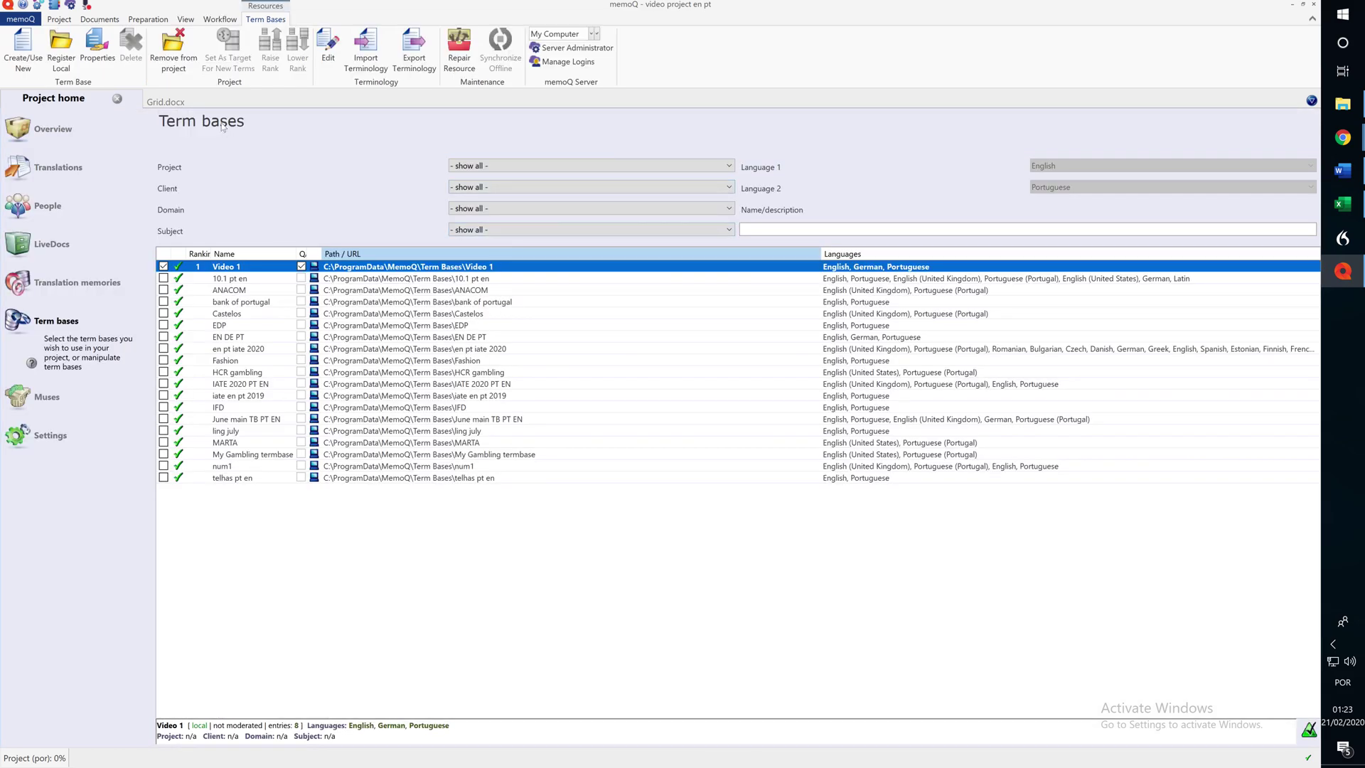
# Step: Change segment 1's source in Grid.docx to '1 one two three'
pyautogui.click(165, 101)
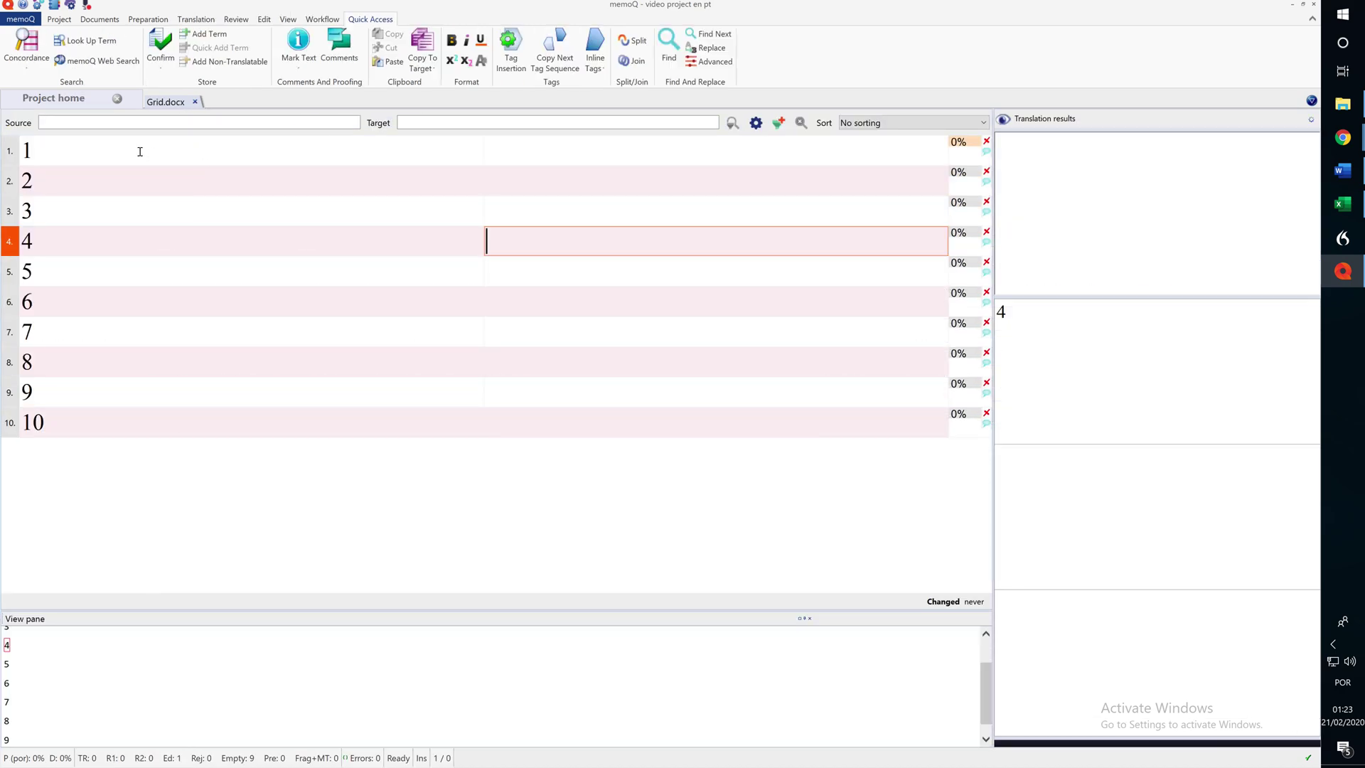
pyautogui.click(140, 151)
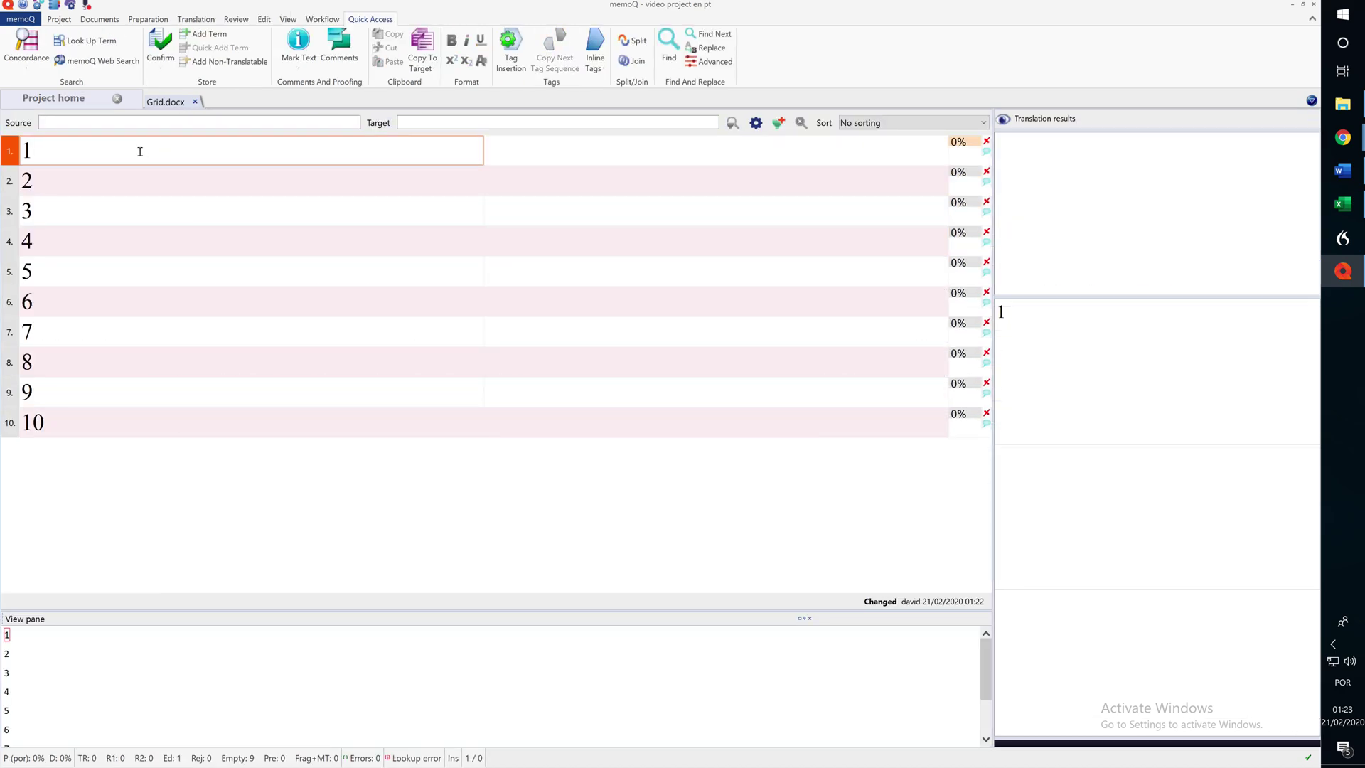
pyautogui.press('F2')
pyautogui.write('one')
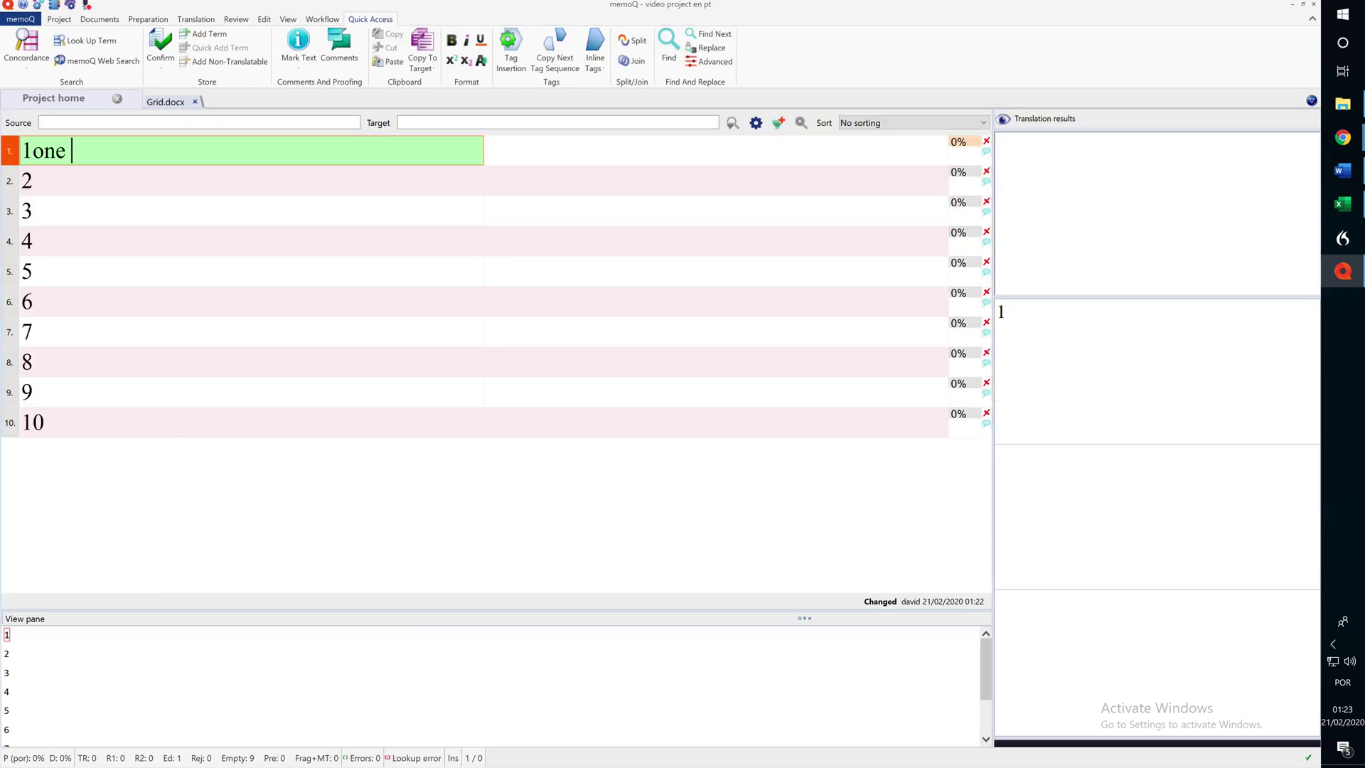
pyautogui.press('BackSpace')
pyautogui.press('Left')
pyautogui.press('Left')
pyautogui.press('Left')
pyautogui.press('Right')
pyautogui.press('Right')
pyautogui.press('Right')
pyautogui.write('two three')
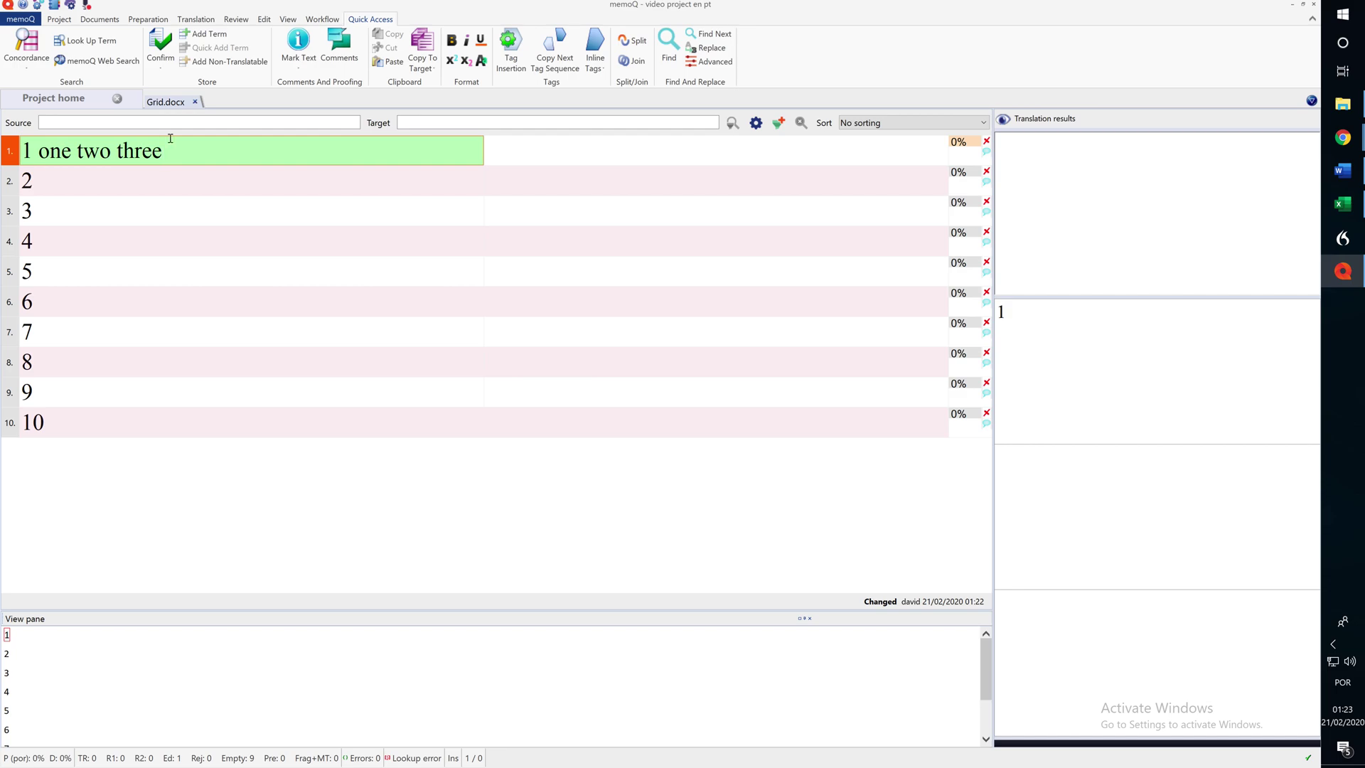
pyautogui.click(524, 147)
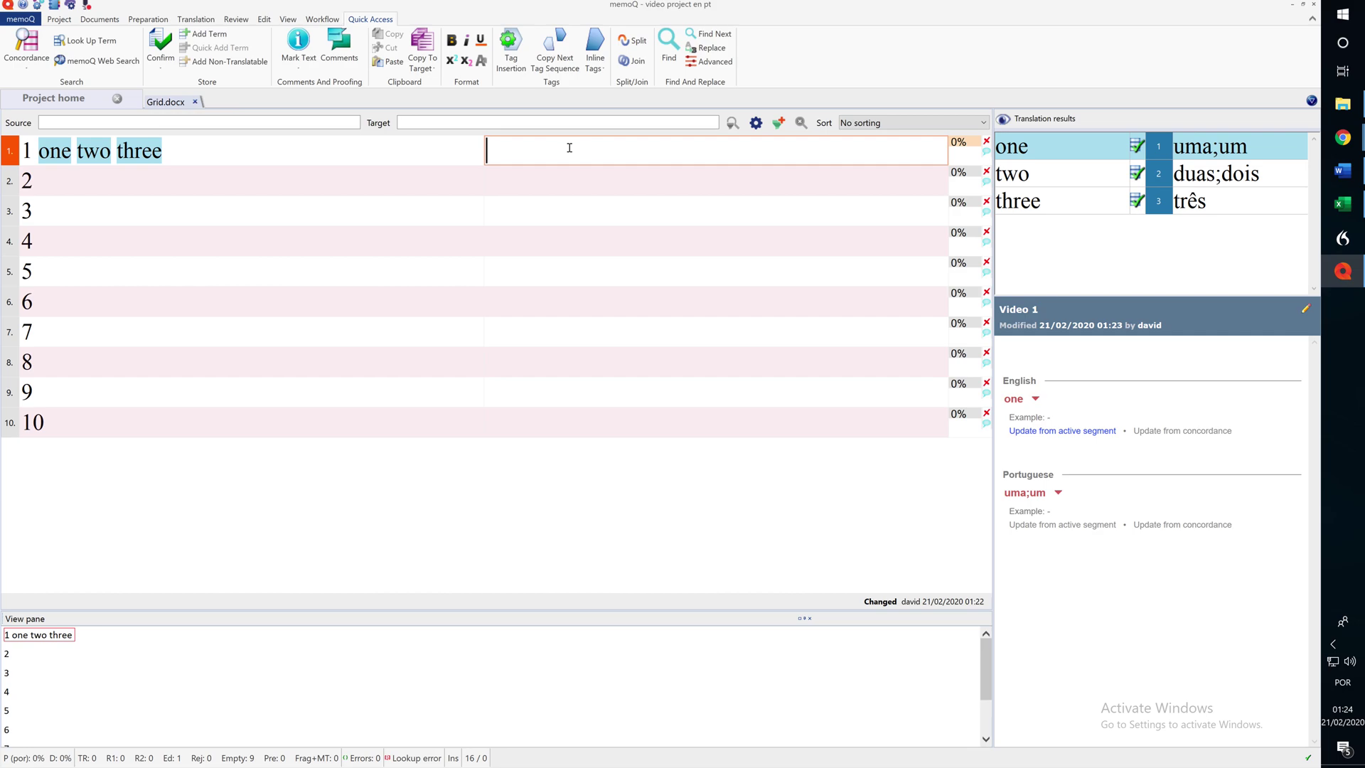
# Step: Fill segment 1's target with the uma;um and duas;dois term suggestions
pyautogui.write('u')
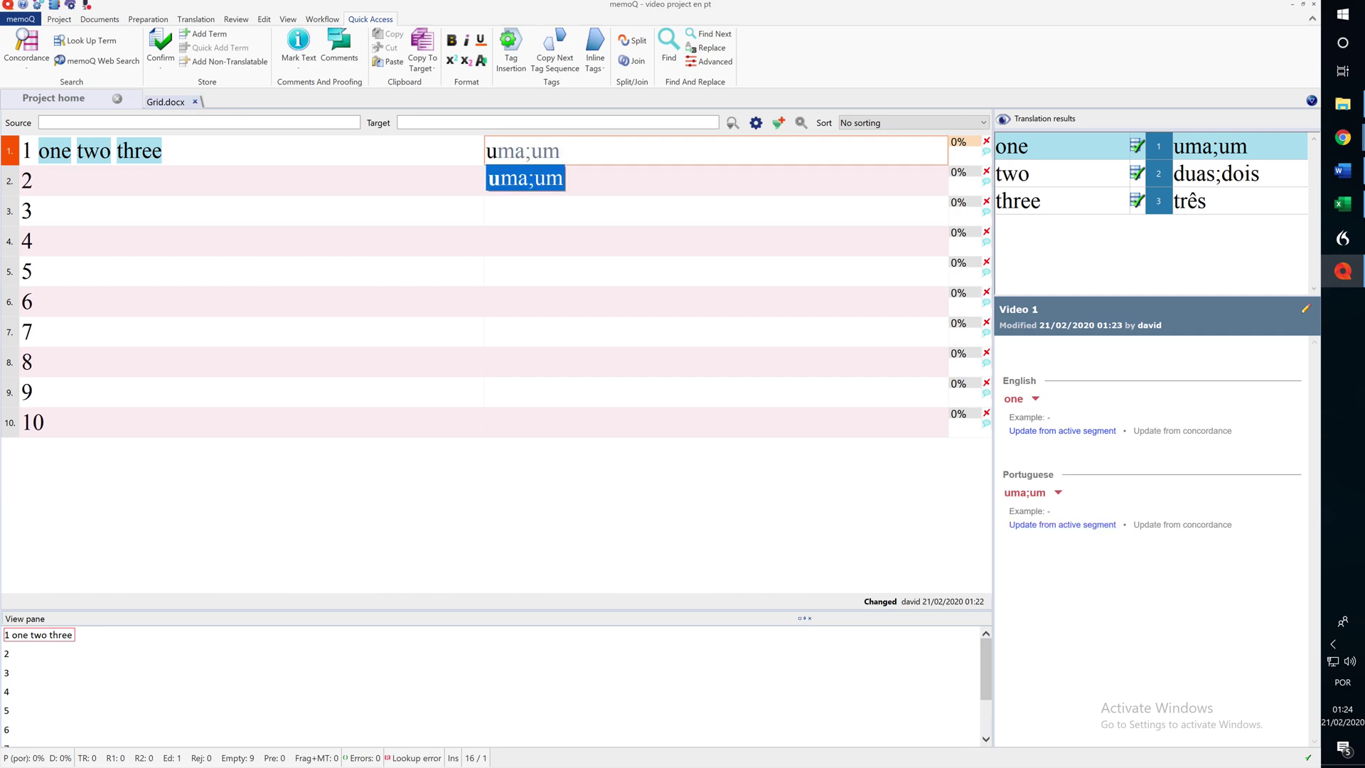
pyautogui.press('Return')
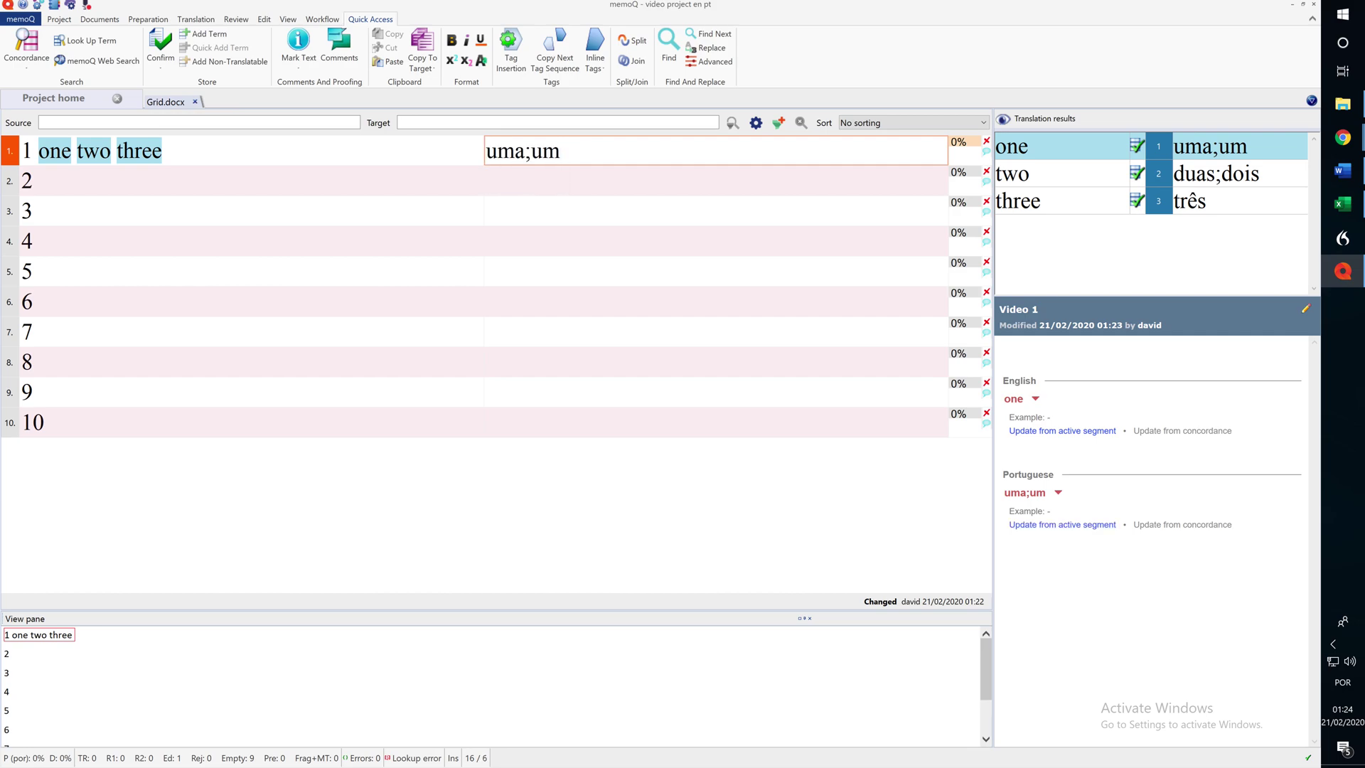
pyautogui.write('d')
pyautogui.press('Return')
pyautogui.click(487, 150)
pyautogui.moveTo(487, 151); pyautogui.dragTo(566, 152)
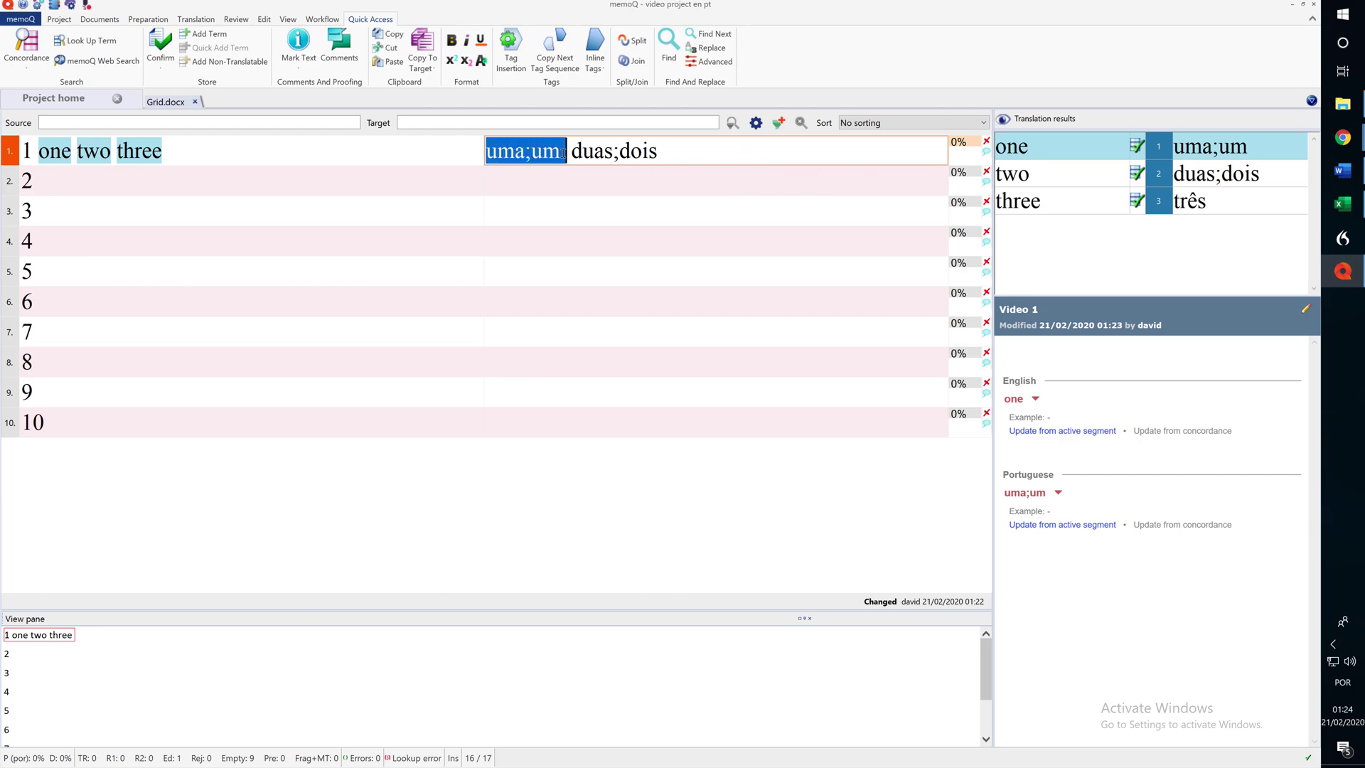
pyautogui.click(1343, 204)
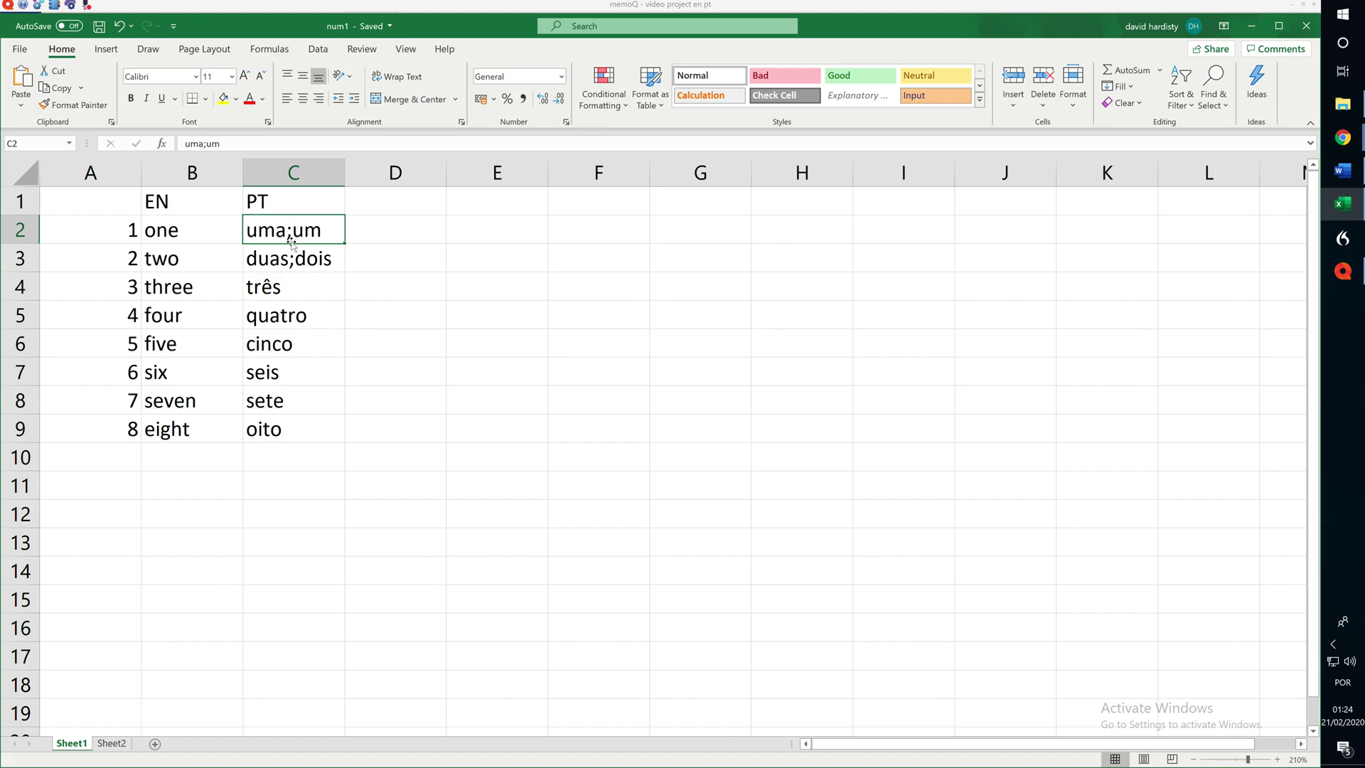
pyautogui.click(1336, 281)
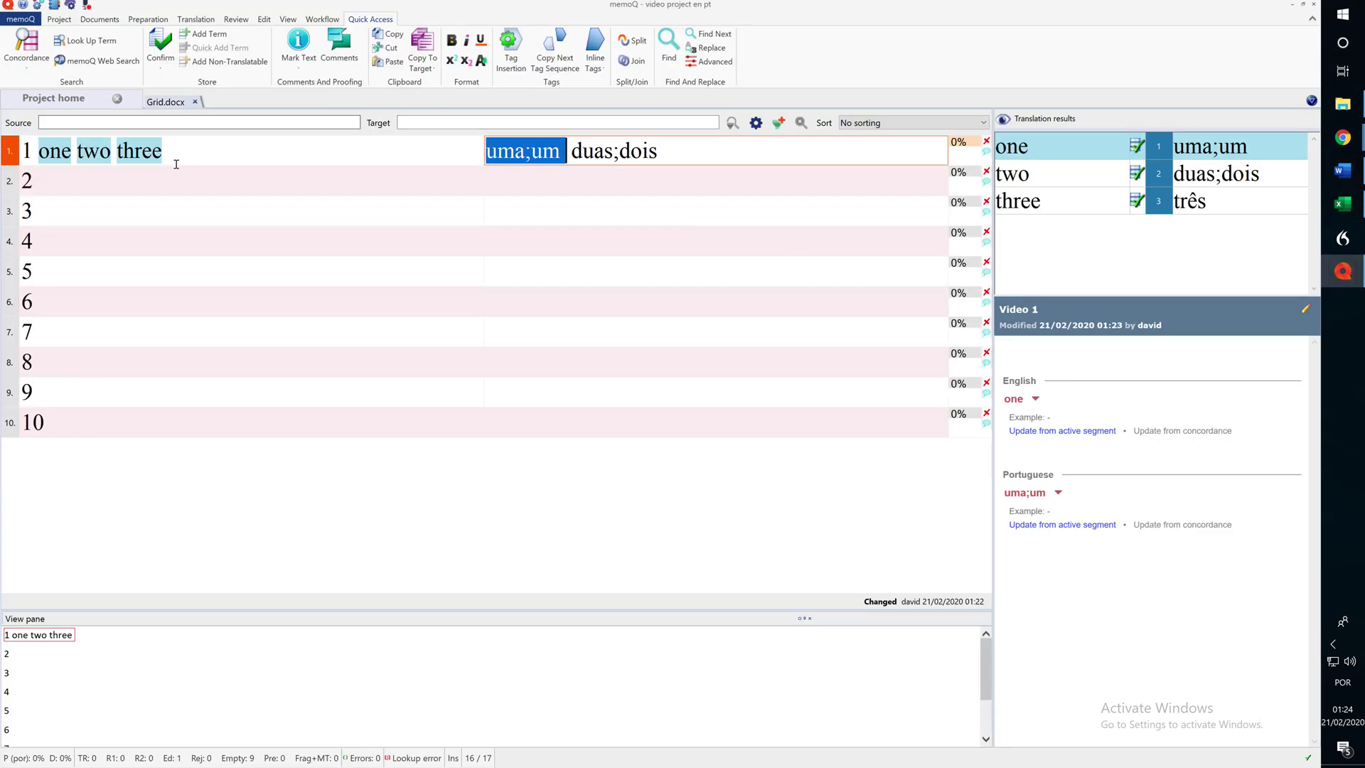
# Step: Re-import num1.xlsx into Video 1 with F0 as Entry ID and alternatives split into separate terms
pyautogui.click(53, 98)
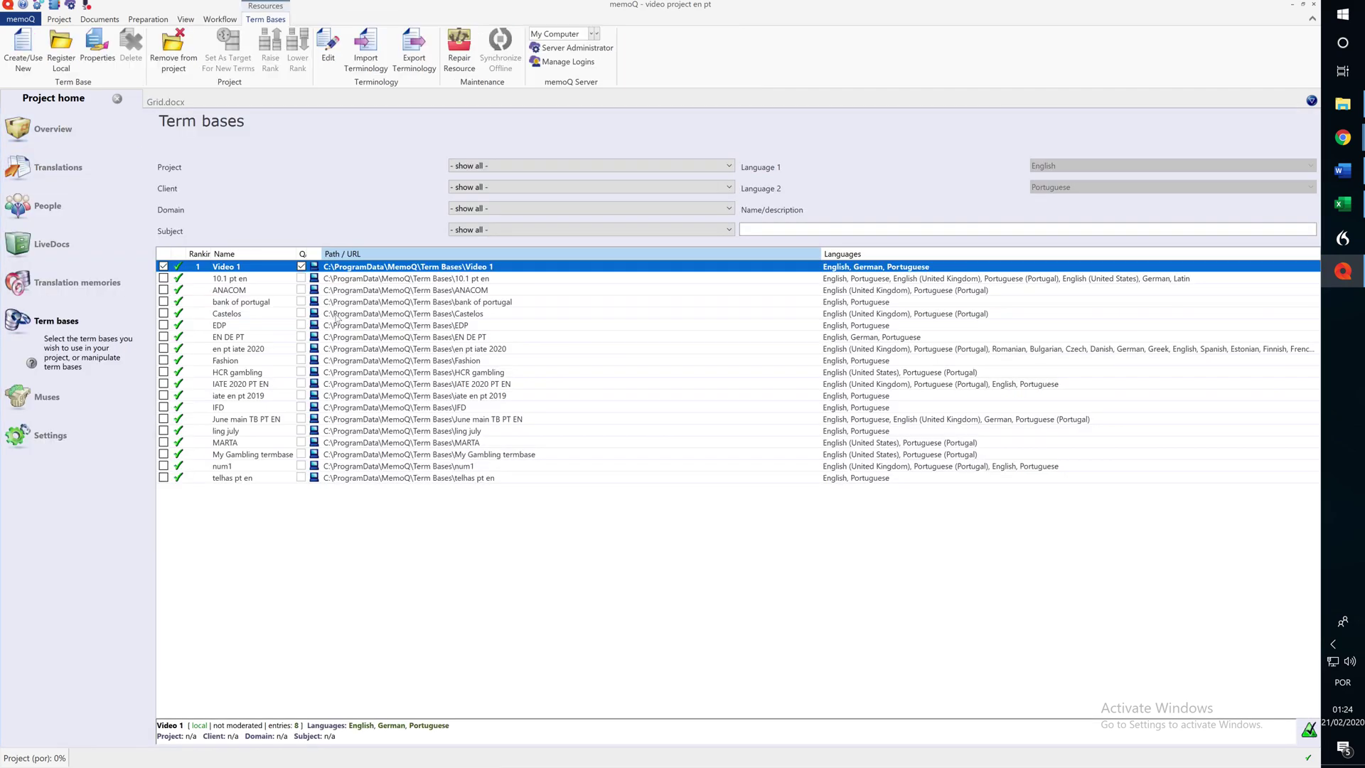
pyautogui.rightClick(242, 265)
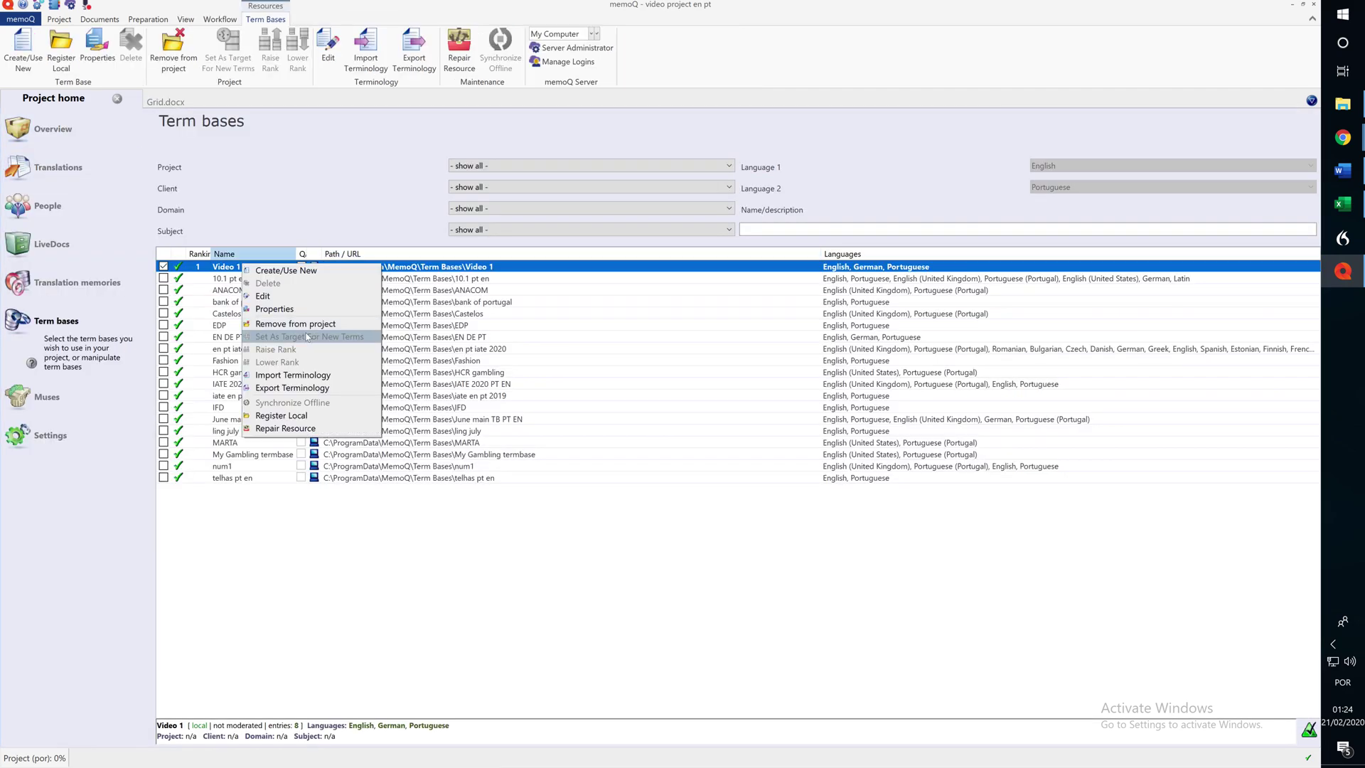
pyautogui.click(316, 375)
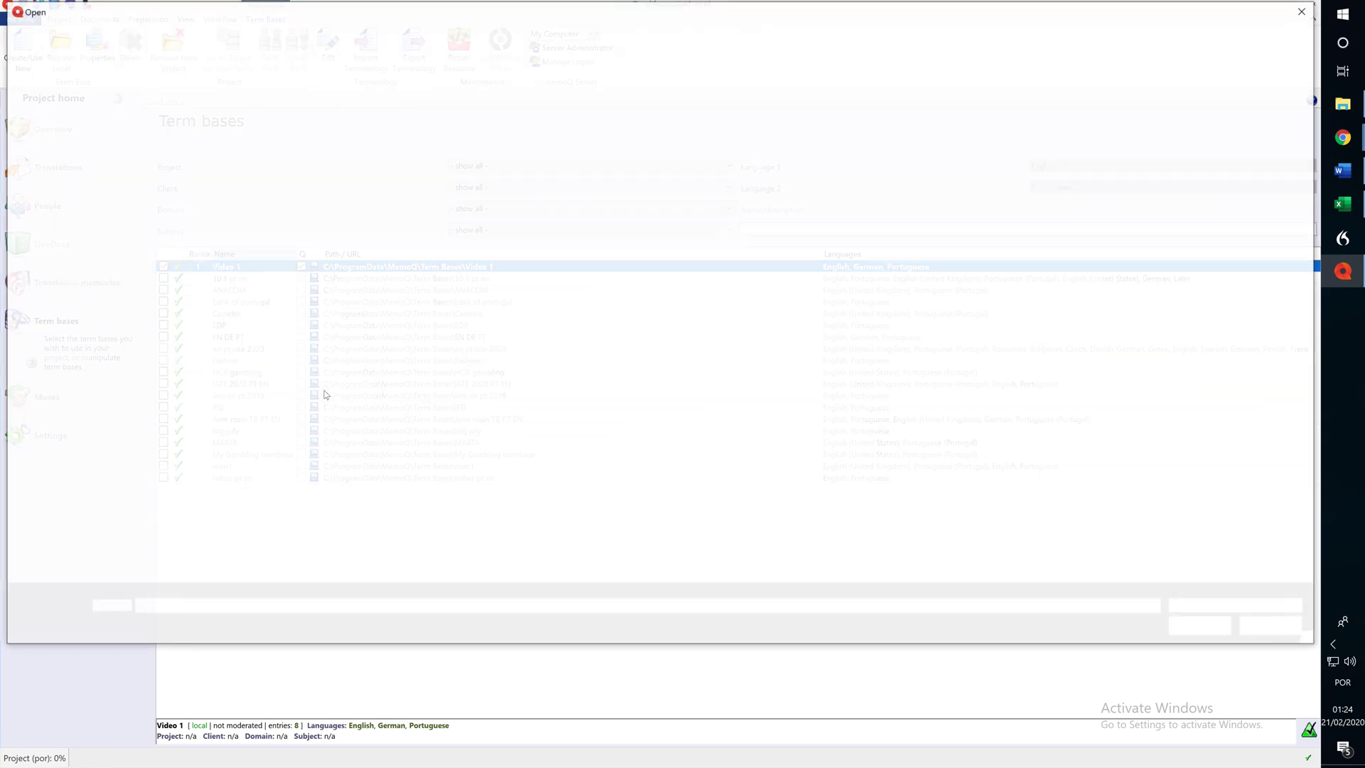
pyautogui.doubleClick(169, 103)
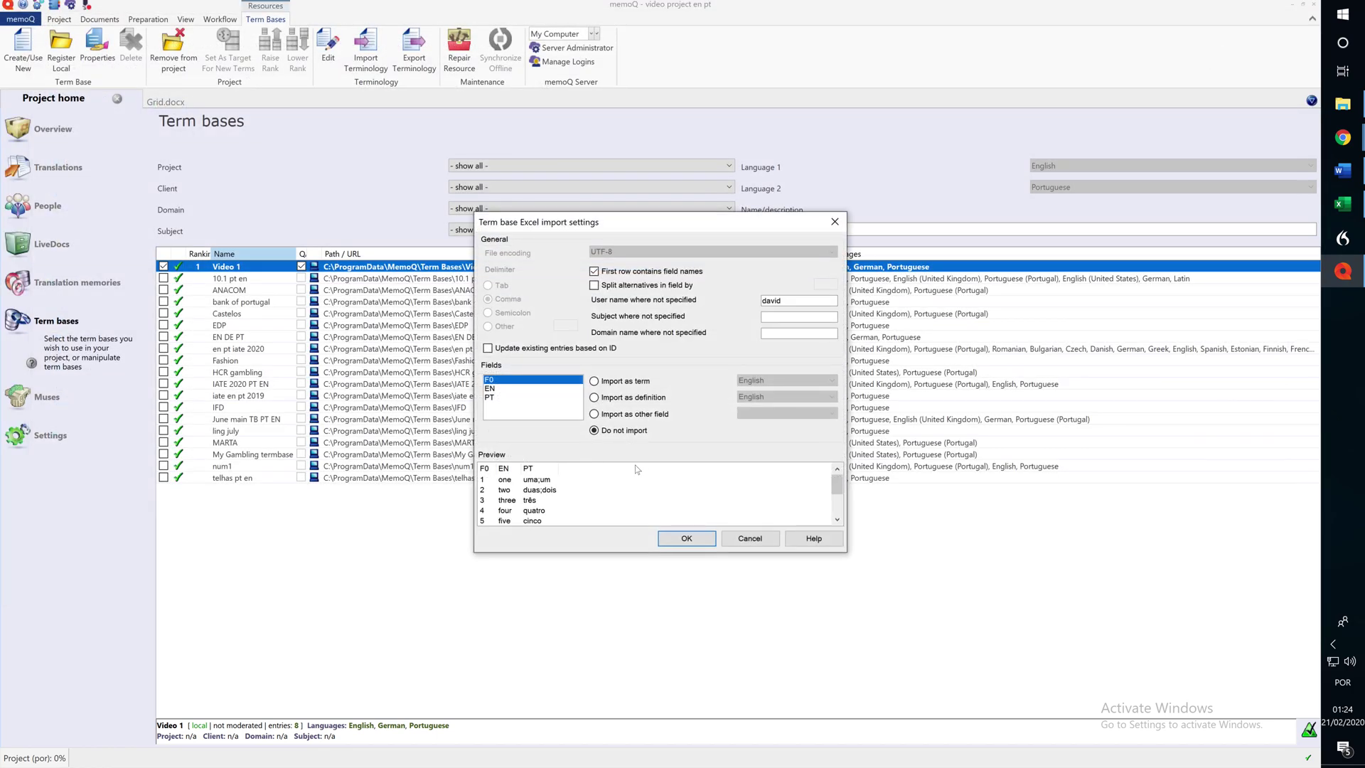
pyautogui.click(594, 414)
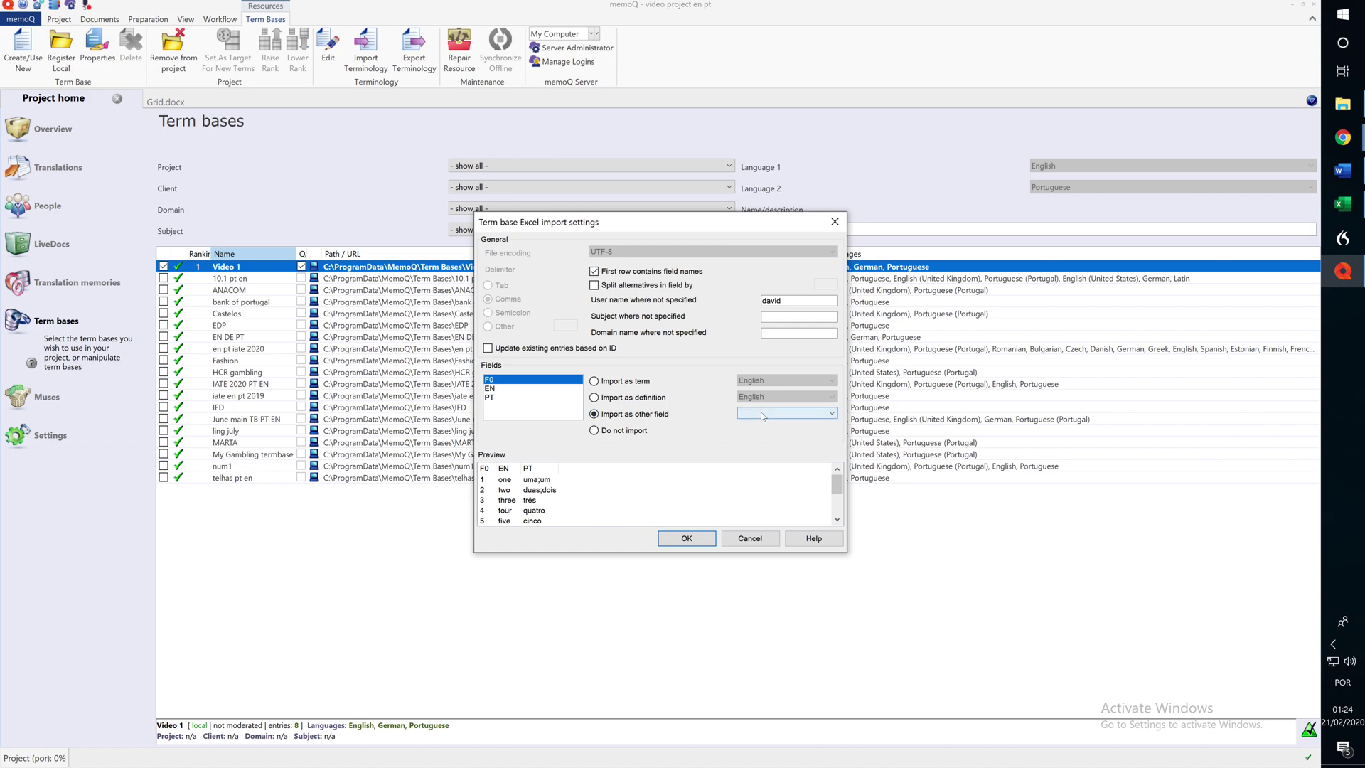
pyautogui.click(785, 413)
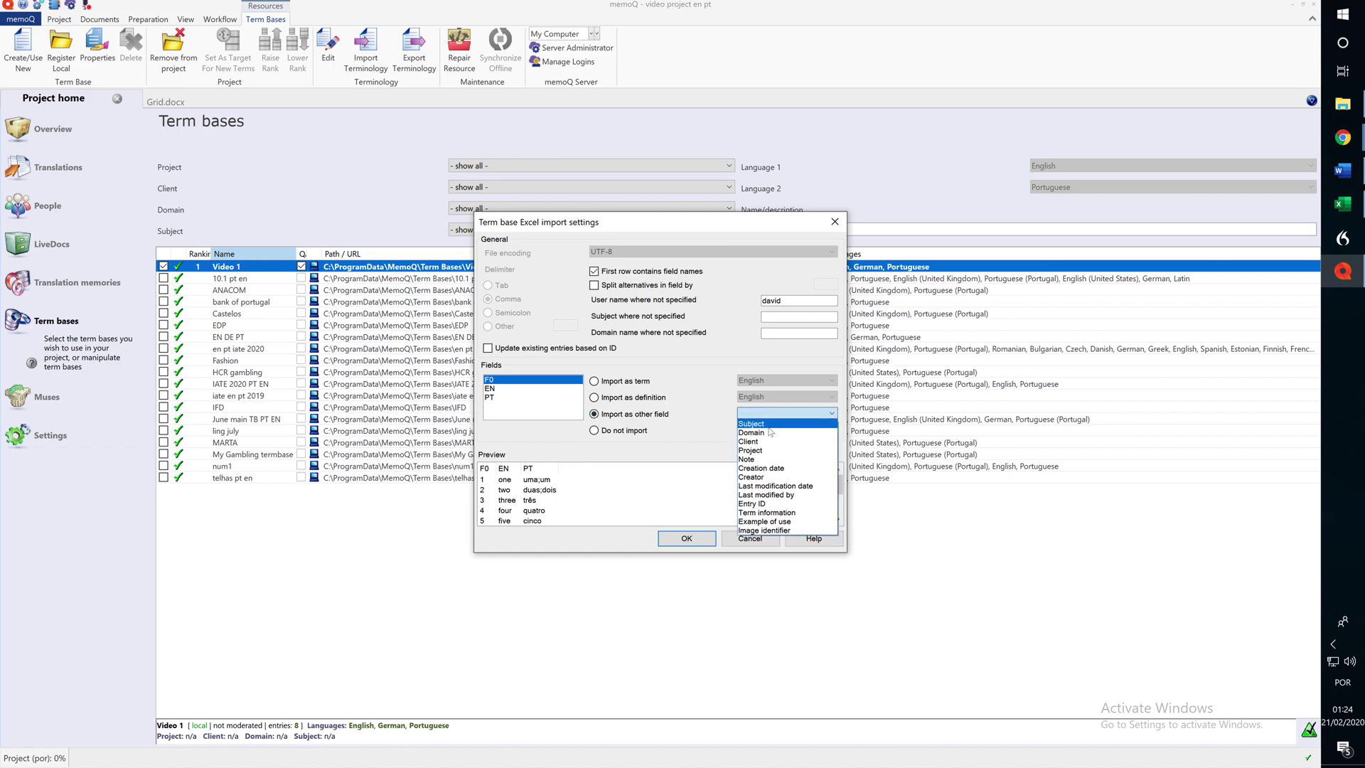
pyautogui.click(758, 505)
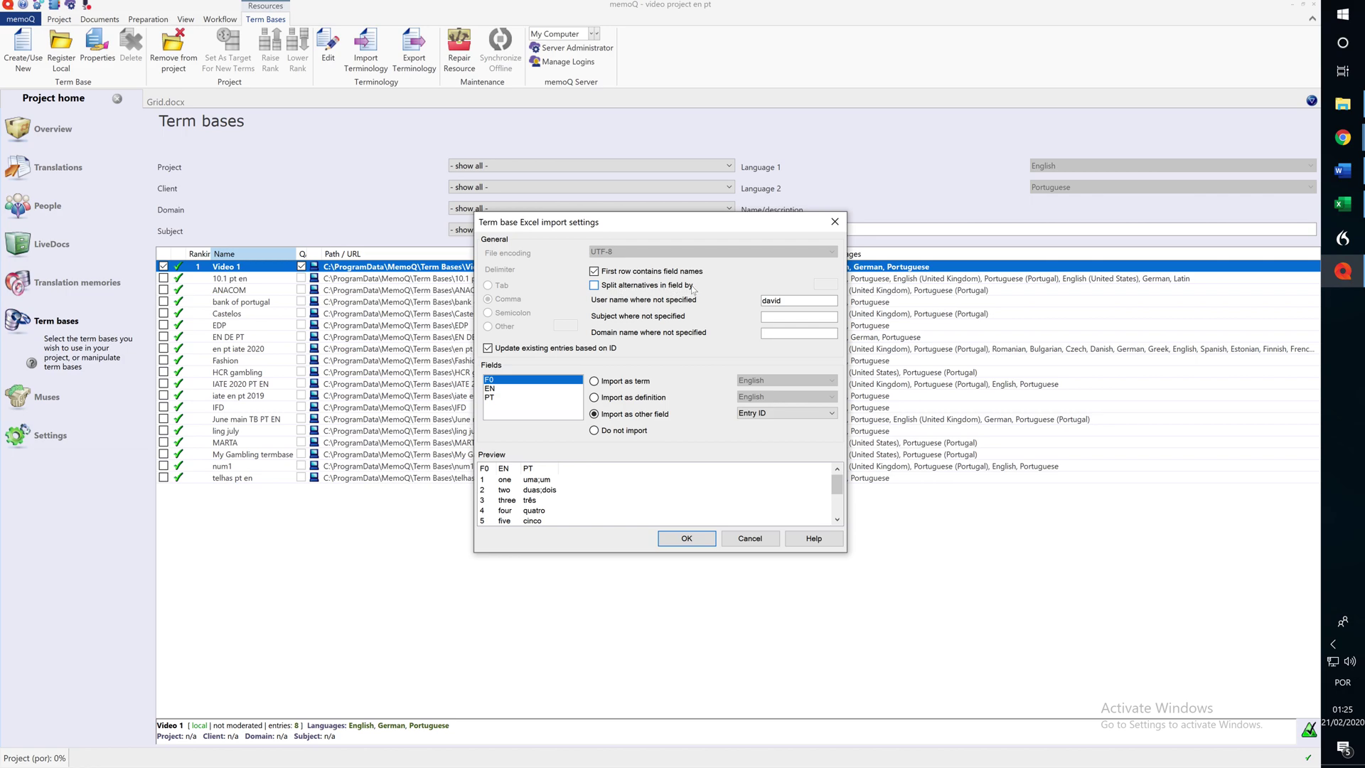
pyautogui.click(594, 286)
pyautogui.click(678, 538)
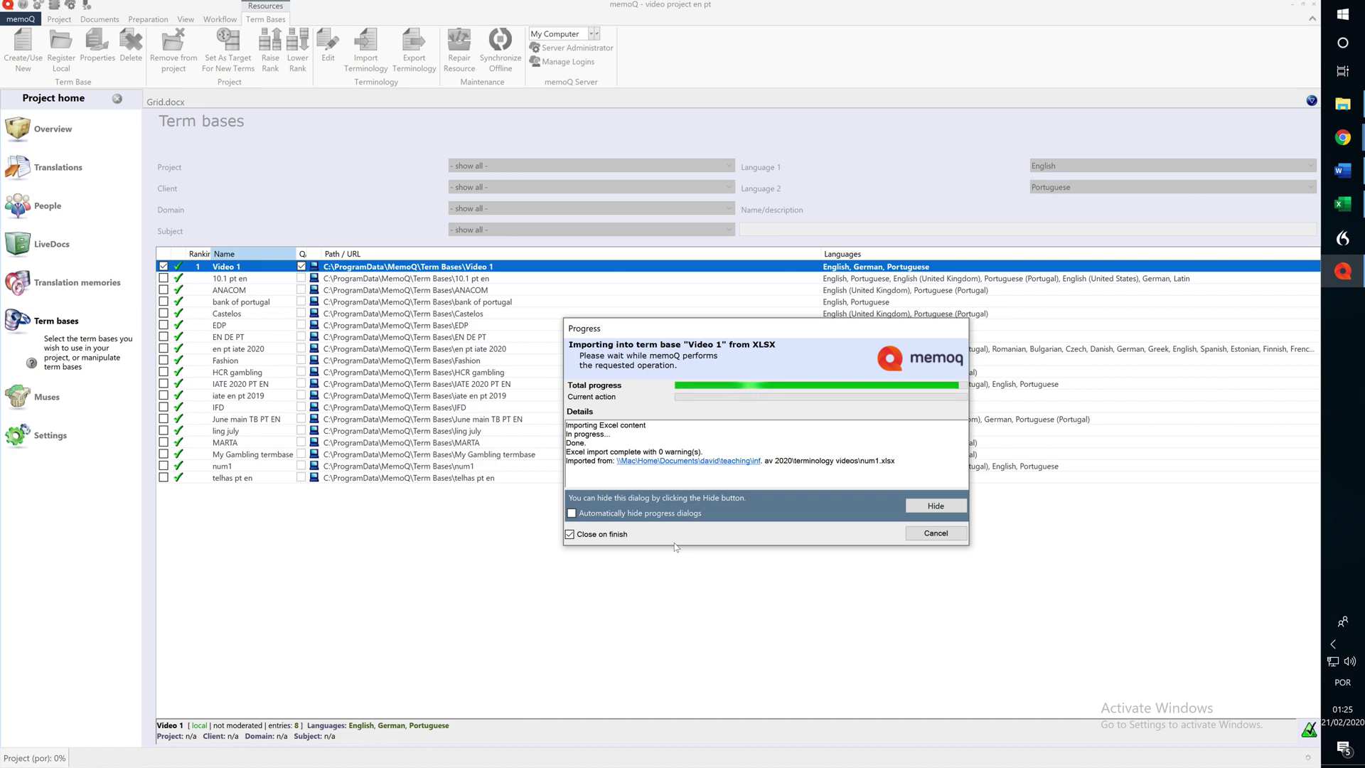
# Step: Check Video 1 entries one and two show uma/um and duas/dois separately, then return to Grid.docx
pyautogui.rightClick(393, 263)
pyautogui.click(432, 306)
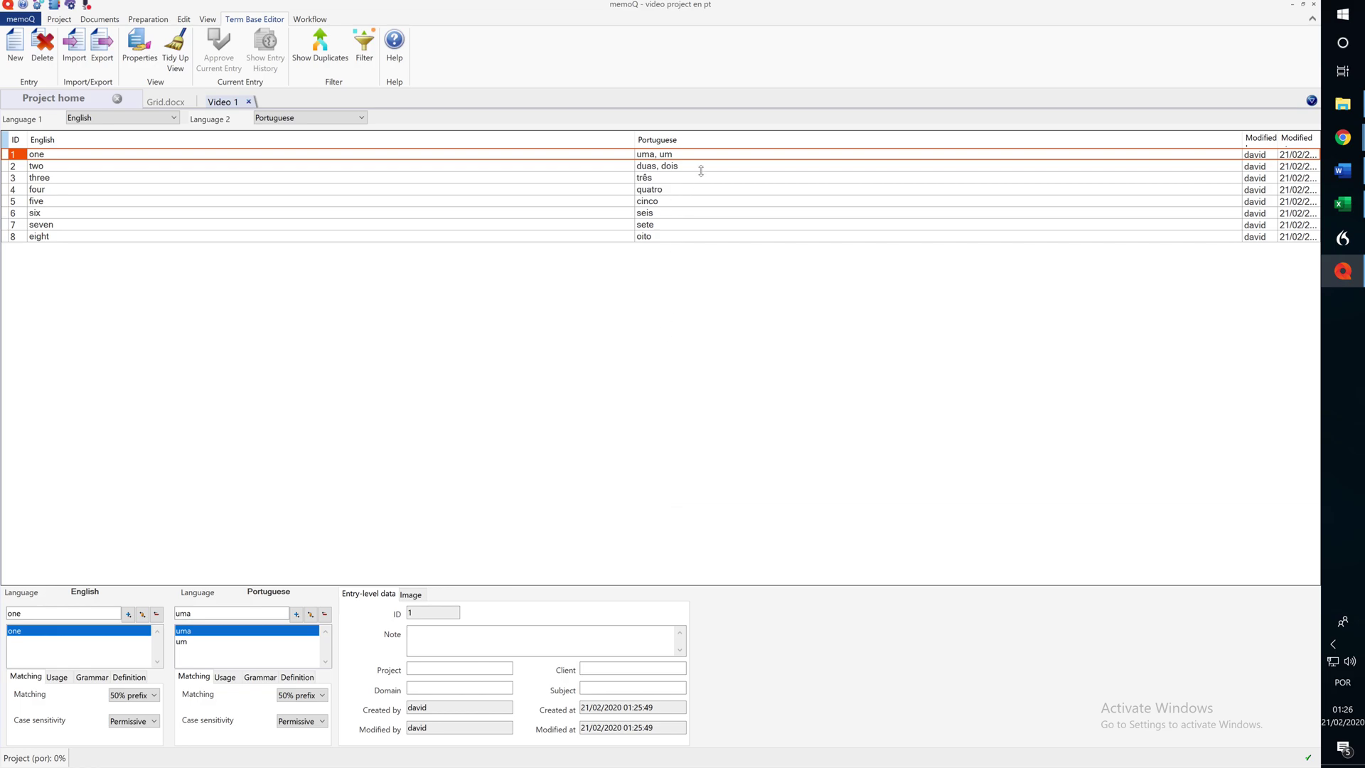
pyautogui.click(1351, 205)
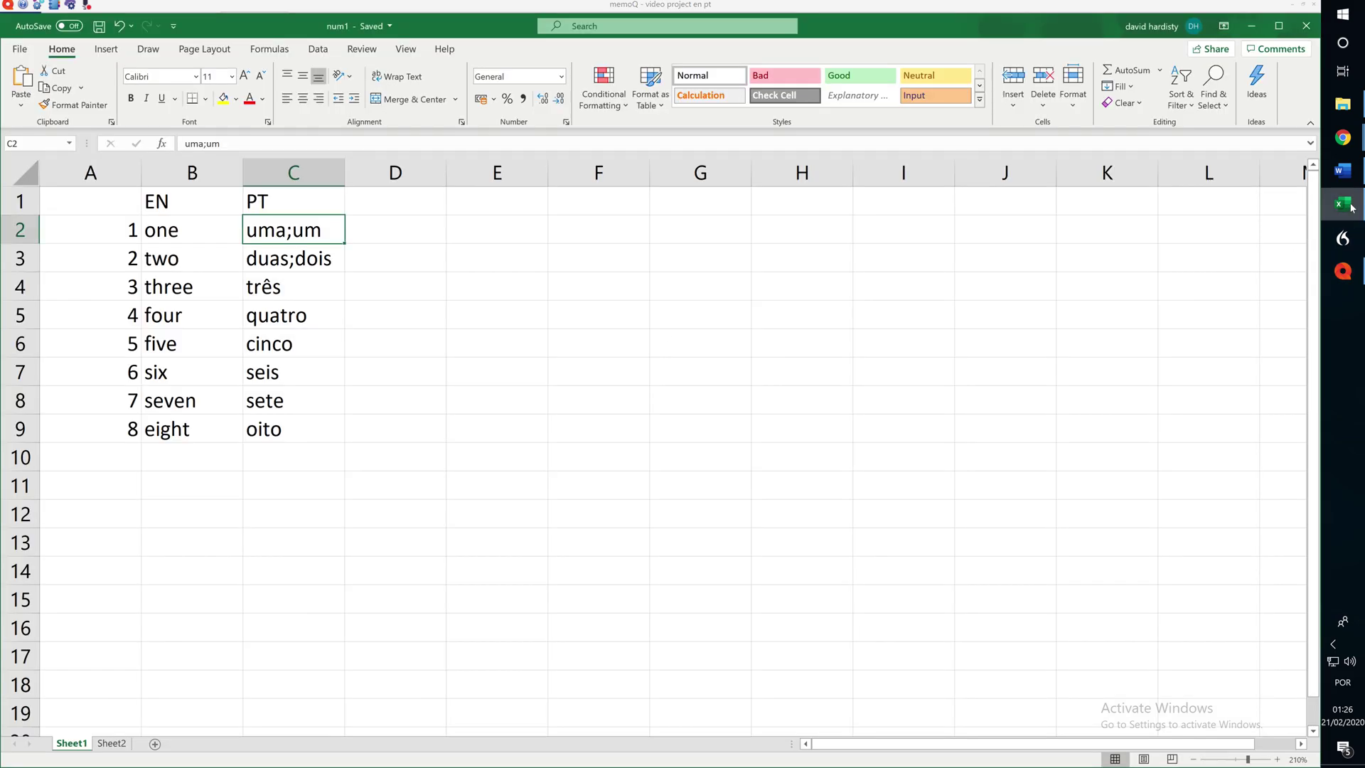
pyautogui.click(1351, 206)
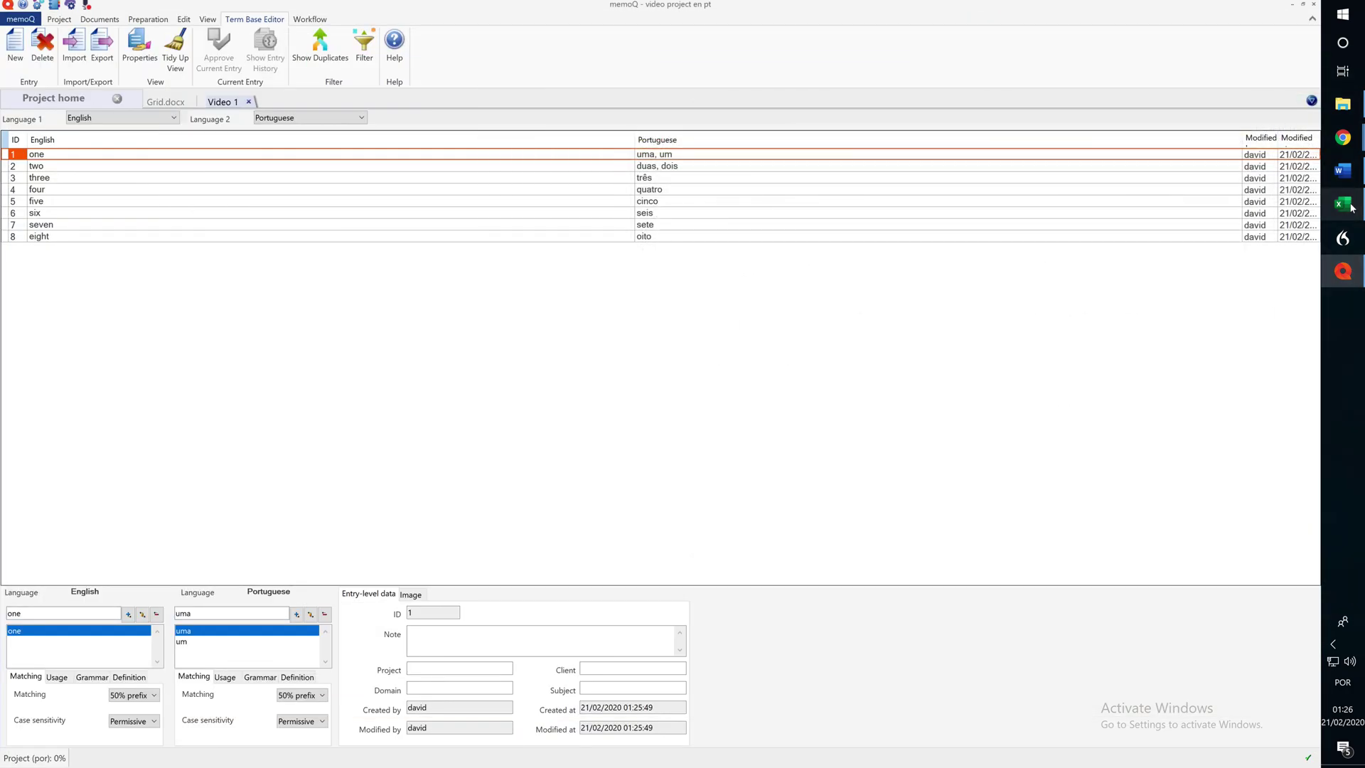
pyautogui.click(671, 155)
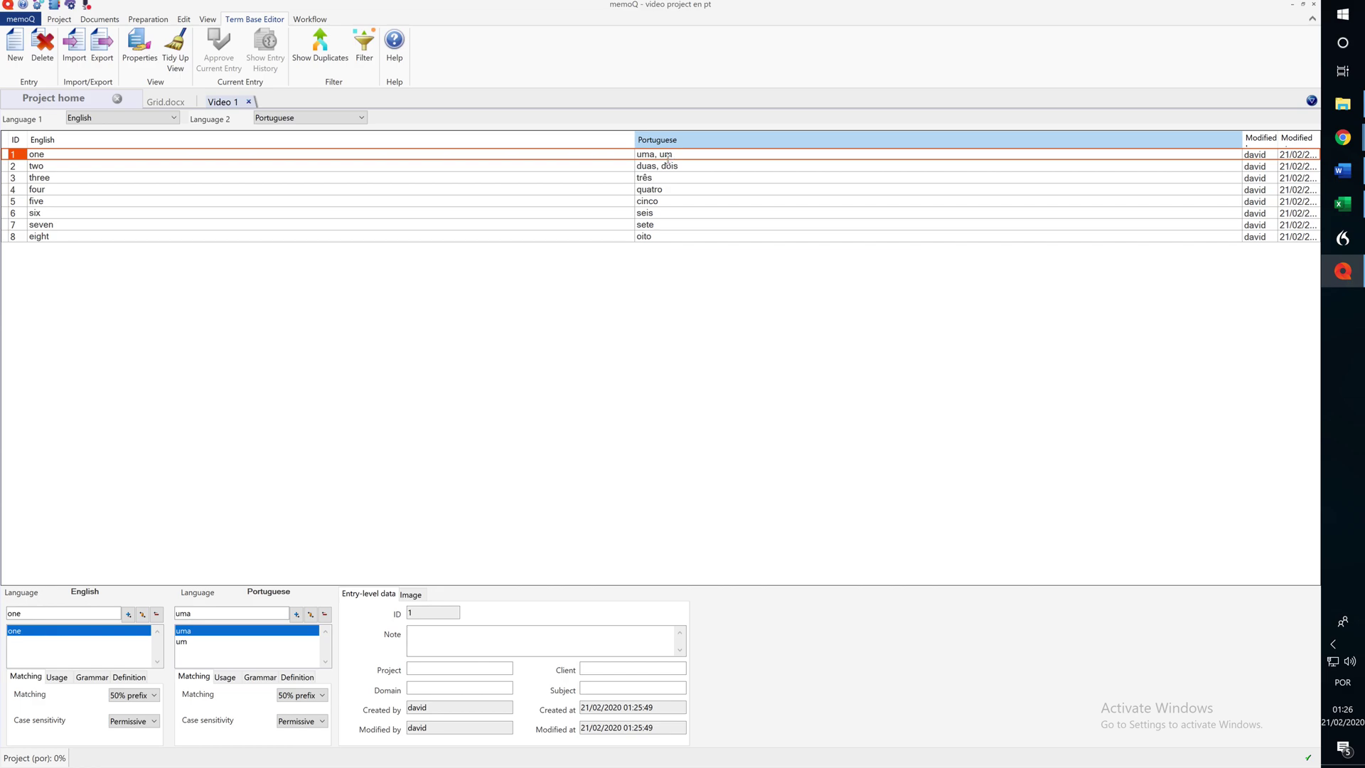
pyautogui.press('Down')
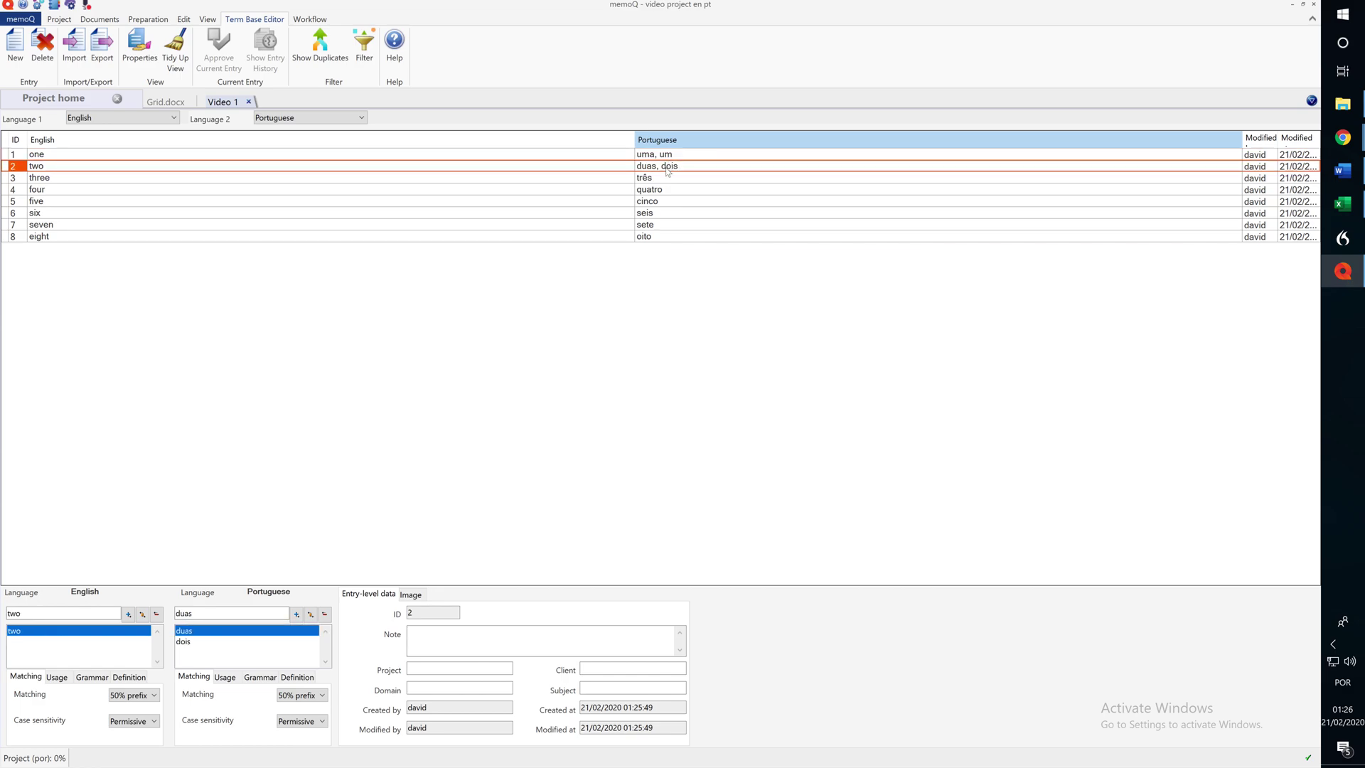
pyautogui.click(249, 102)
pyautogui.click(165, 102)
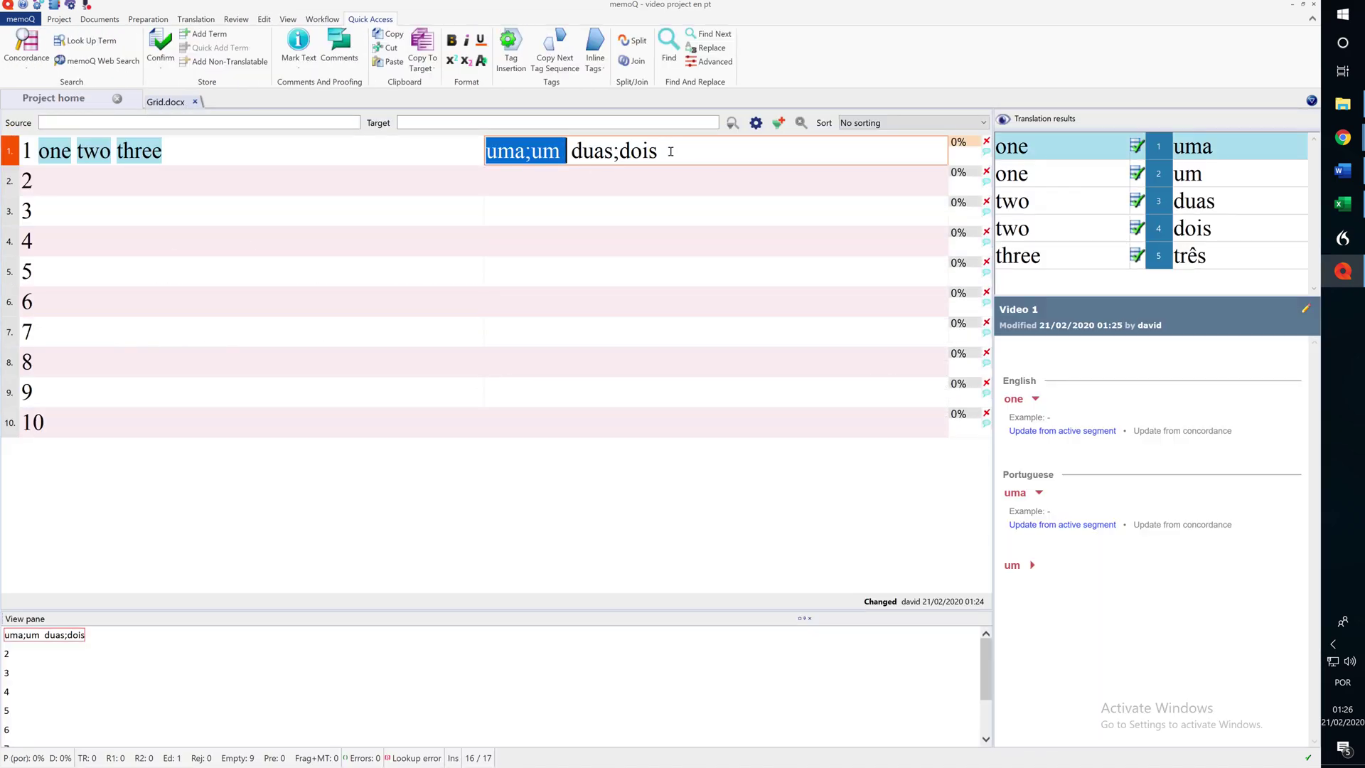
# Step: Clear segment 1's target and rebuild it as 'uma dois' from term base suggestions
pyautogui.moveTo(670, 152); pyautogui.dragTo(475, 147)
pyautogui.press('Delete')
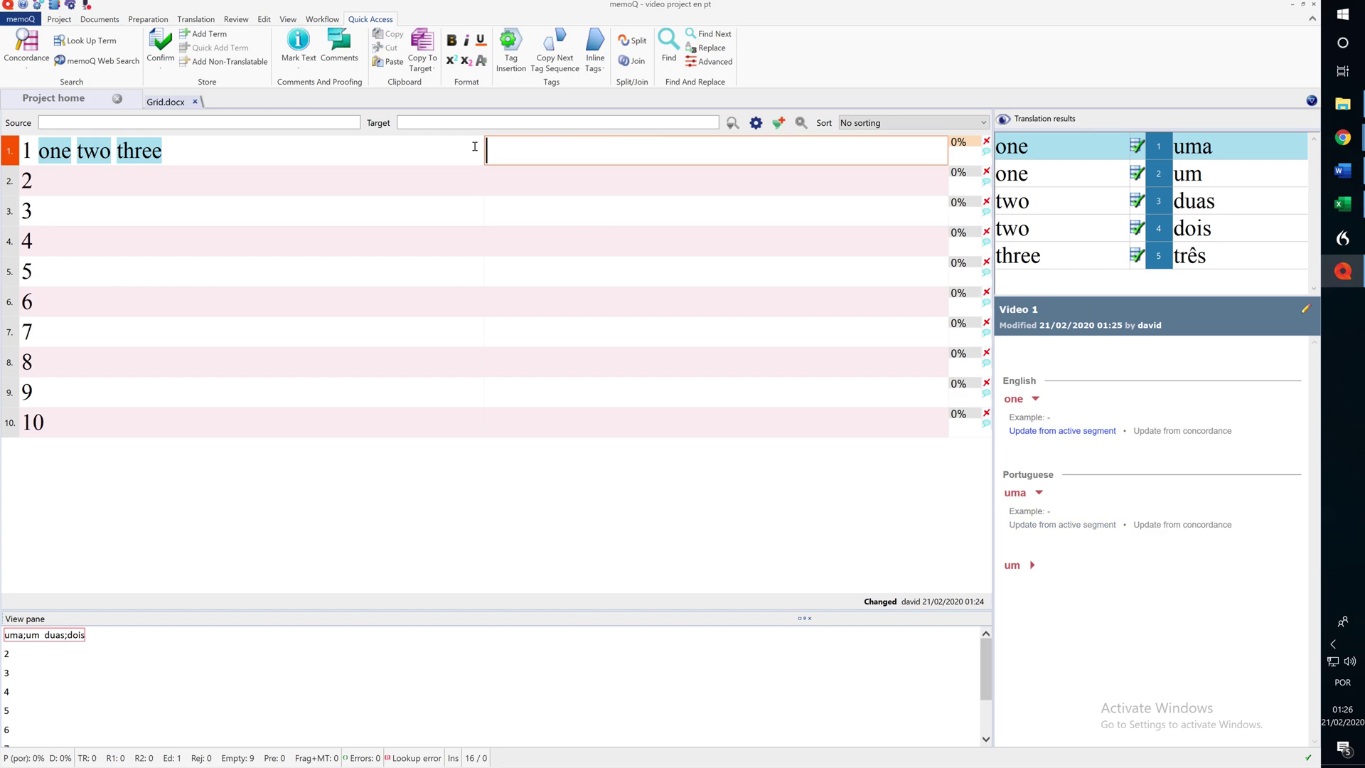
pyautogui.click(501, 176)
pyautogui.click(510, 148)
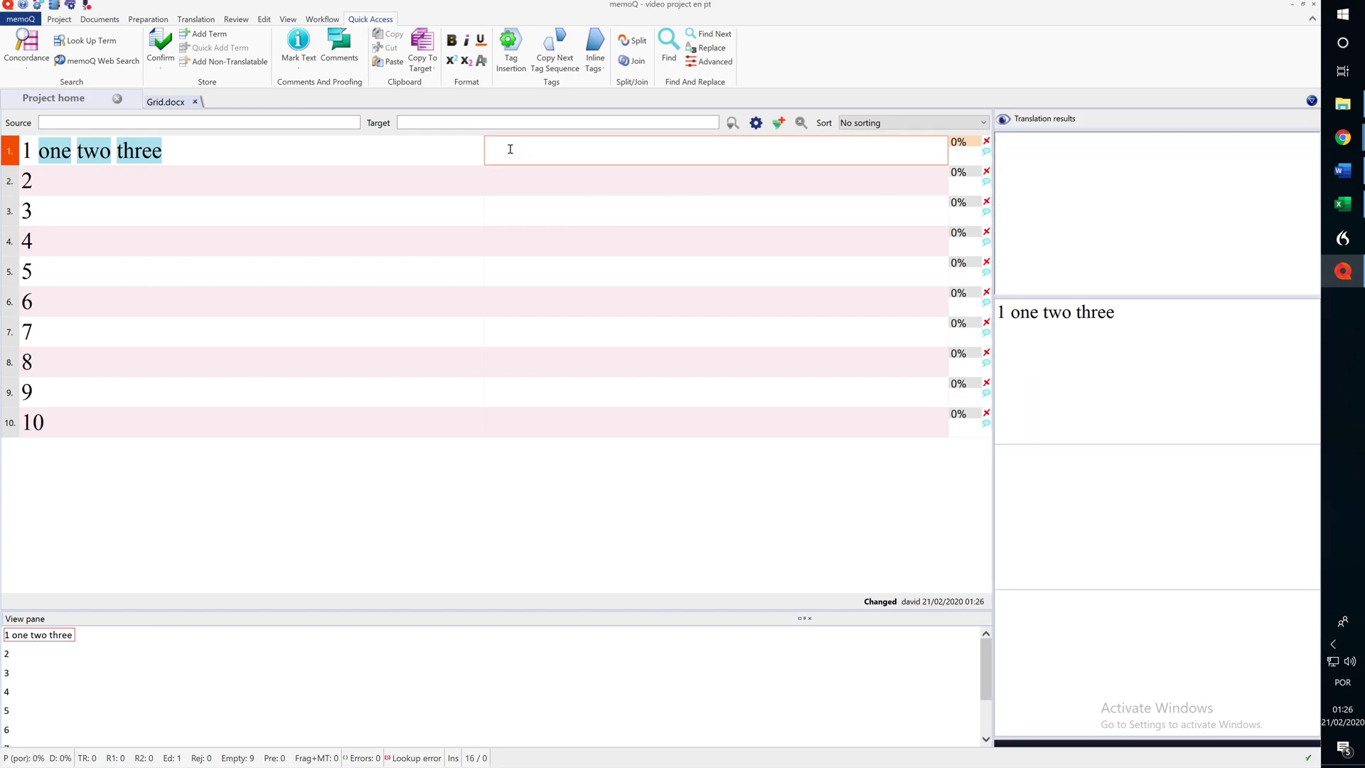
pyautogui.write('u')
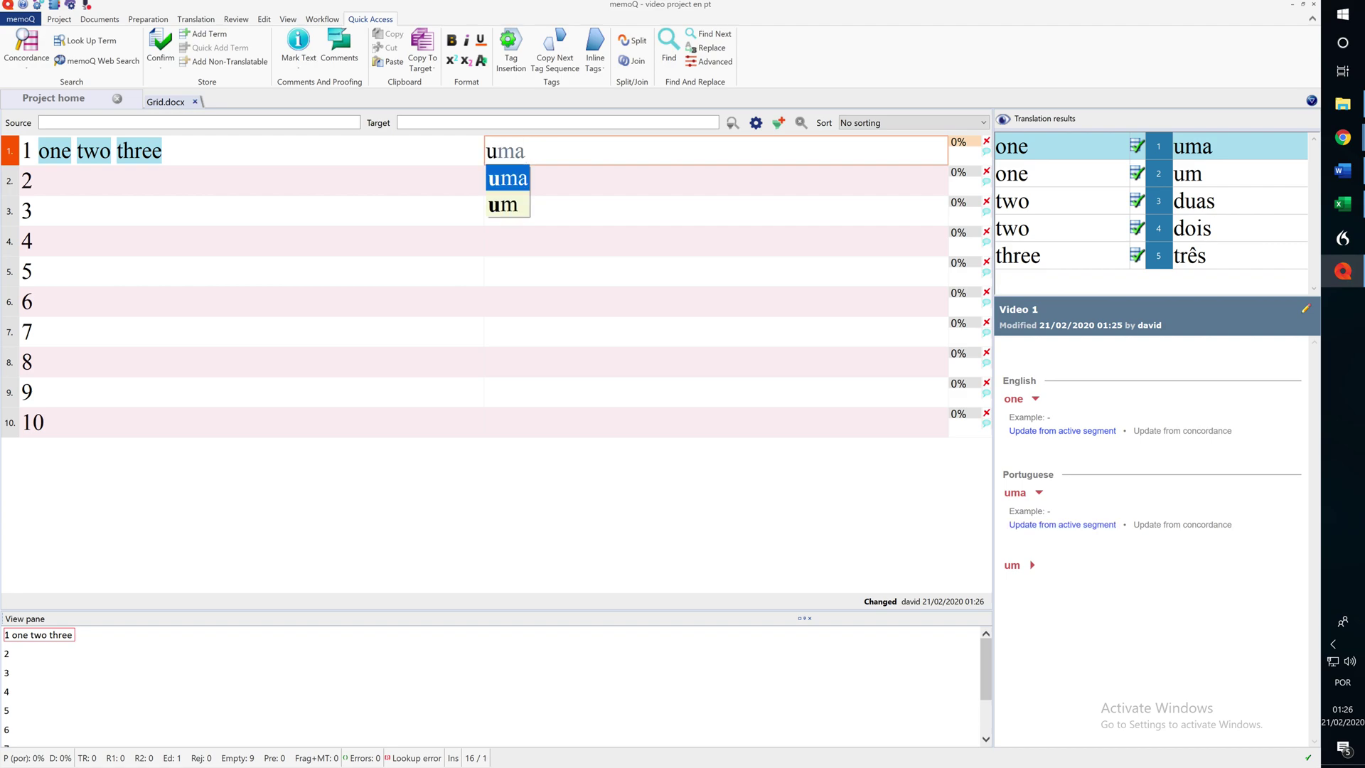
pyautogui.write('m')
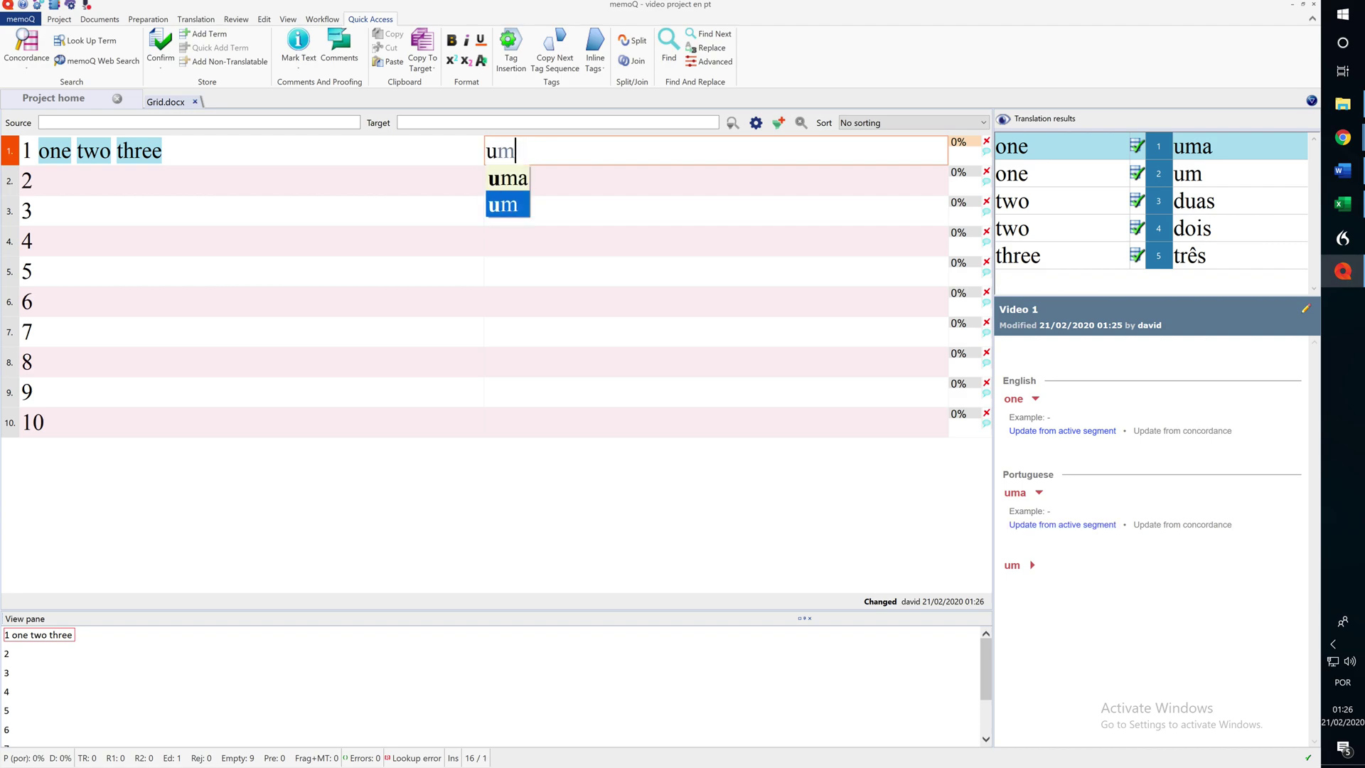
pyautogui.write('ama')
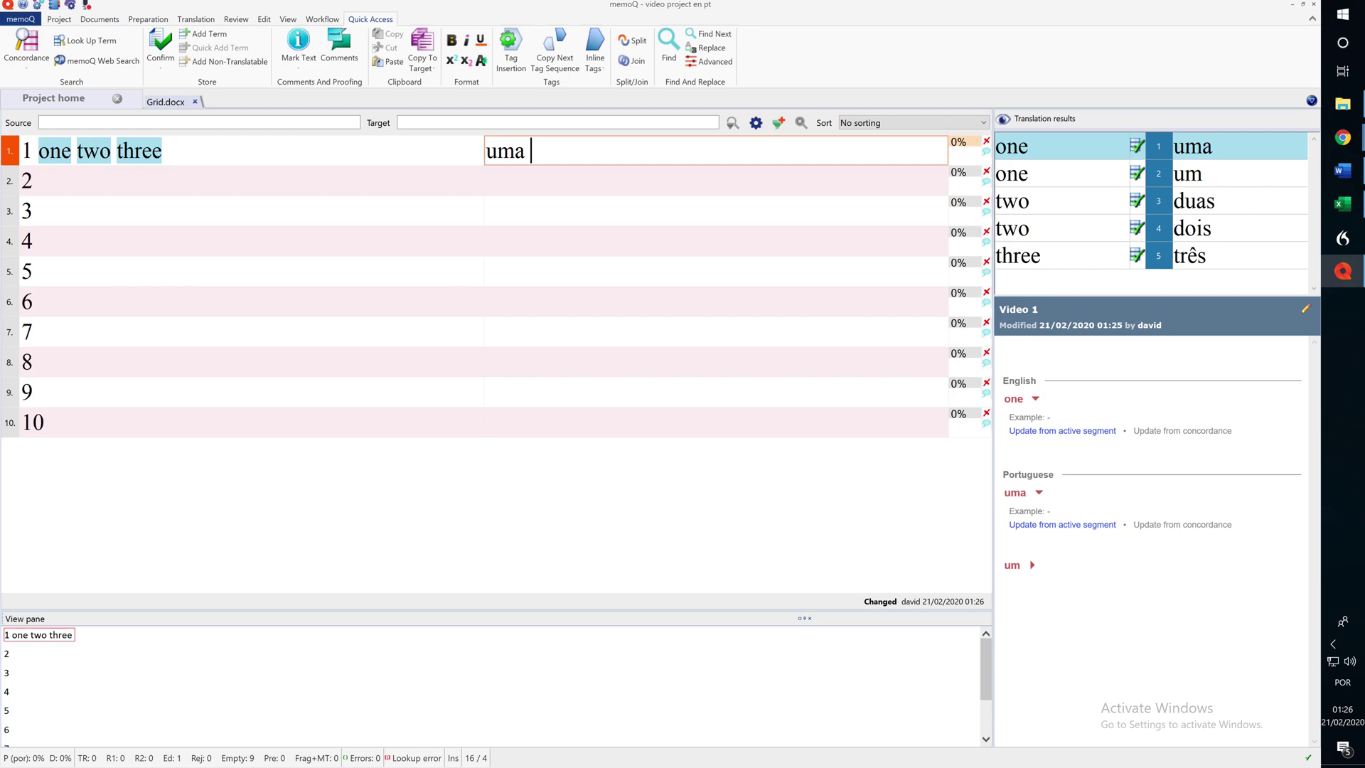
pyautogui.write(' d')
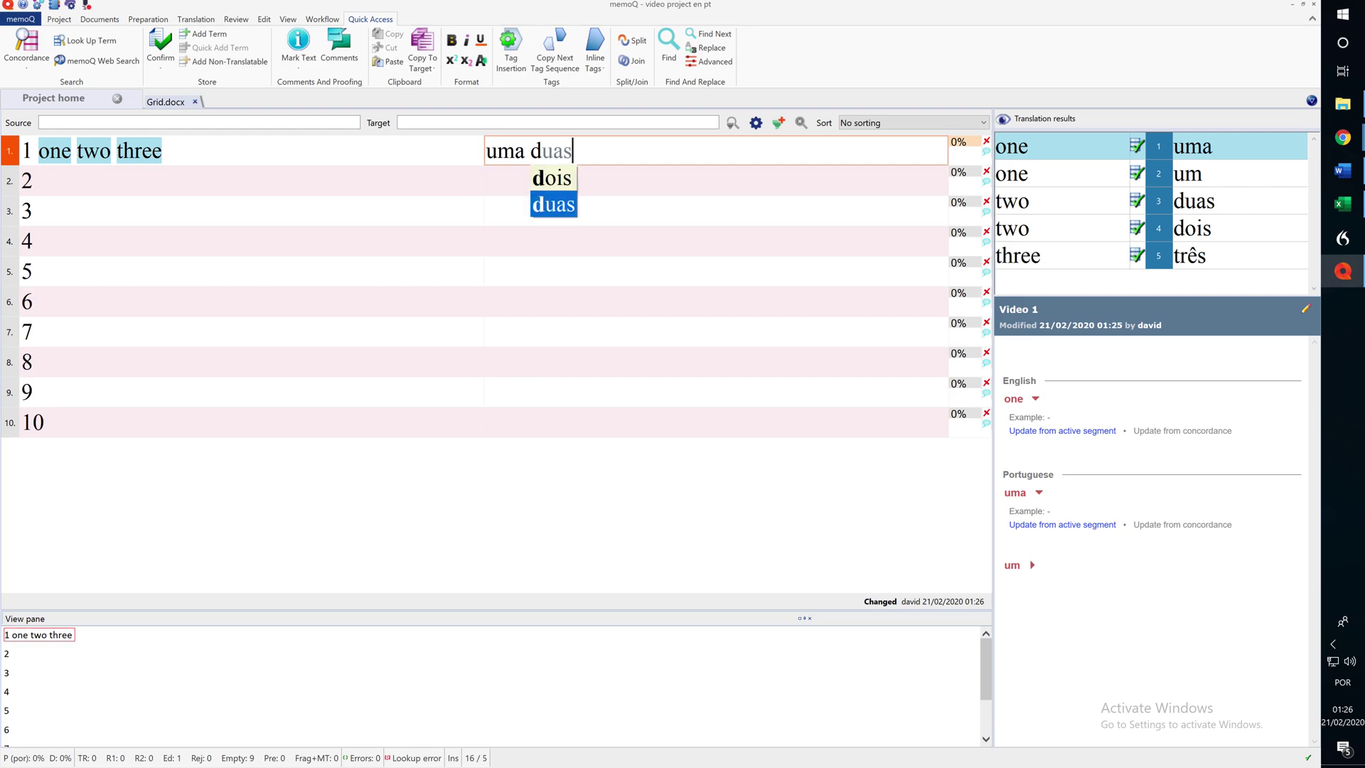
pyautogui.press('Up')
pyautogui.press('Return')
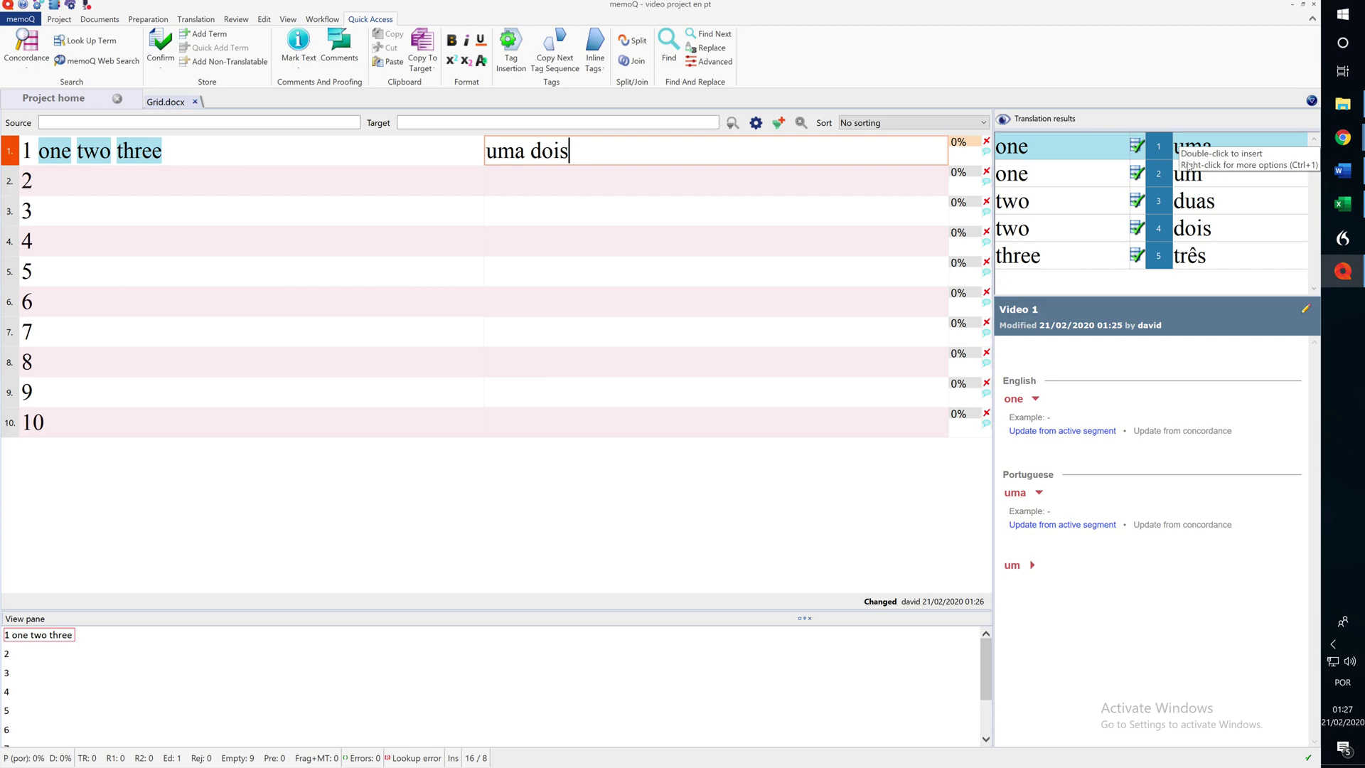
# Step: In Excel, add entry 9 in row 10 with house;home and casa;lar
pyautogui.click(1344, 208)
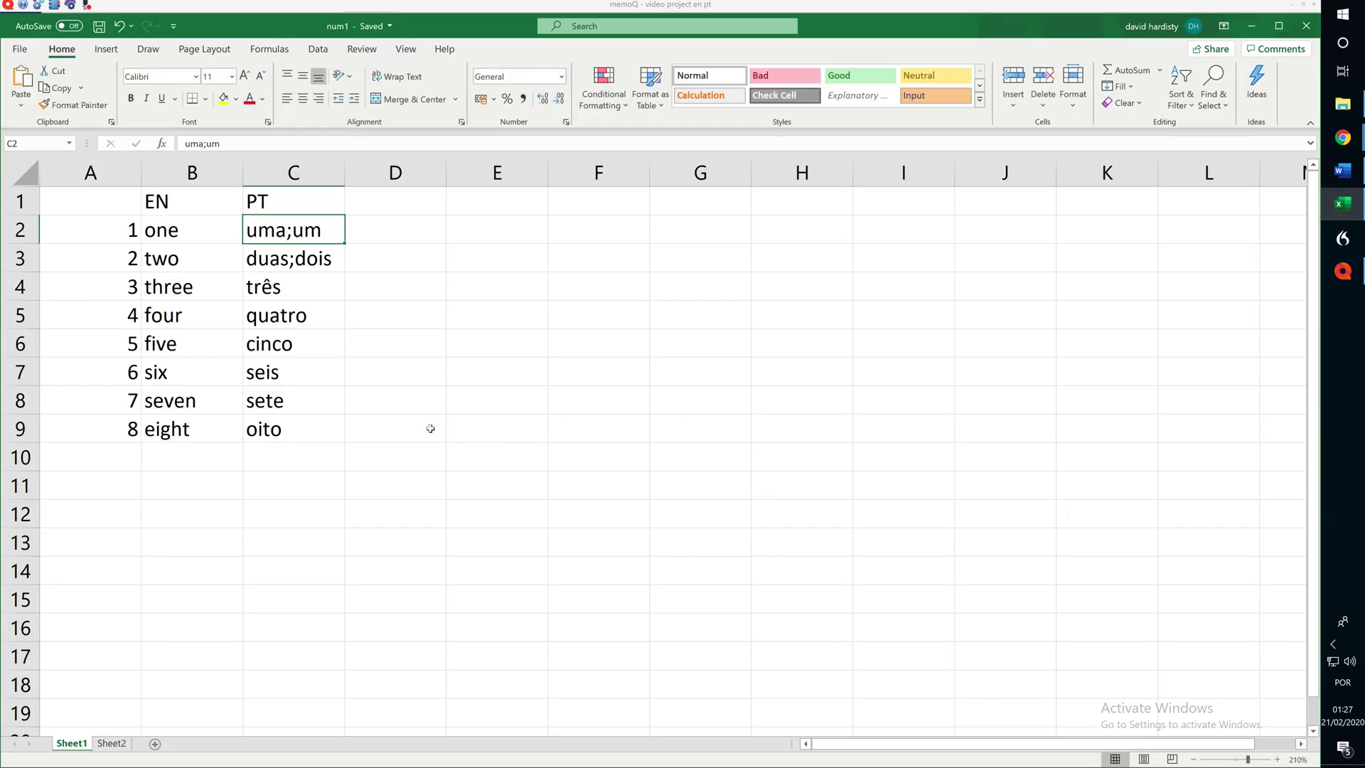
pyautogui.click(128, 468)
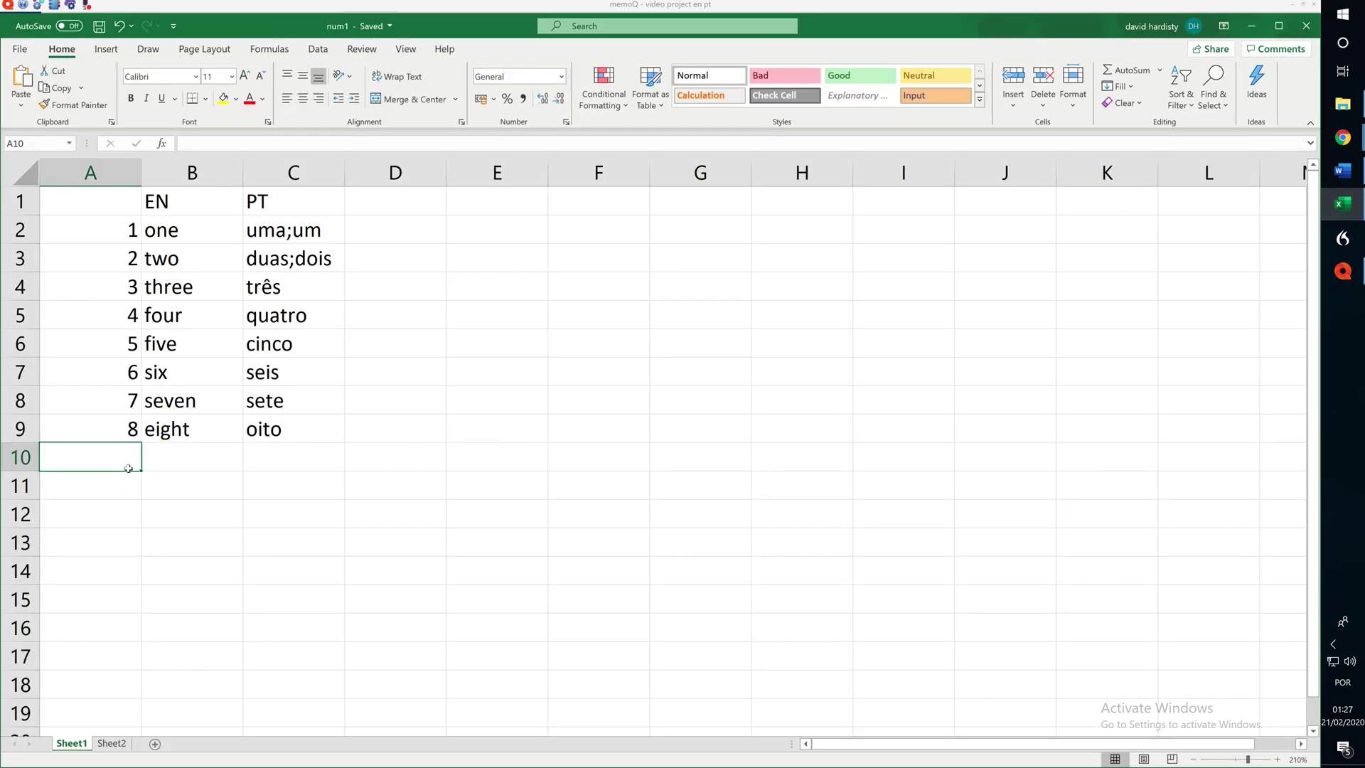
pyautogui.write('9')
pyautogui.press('Tab')
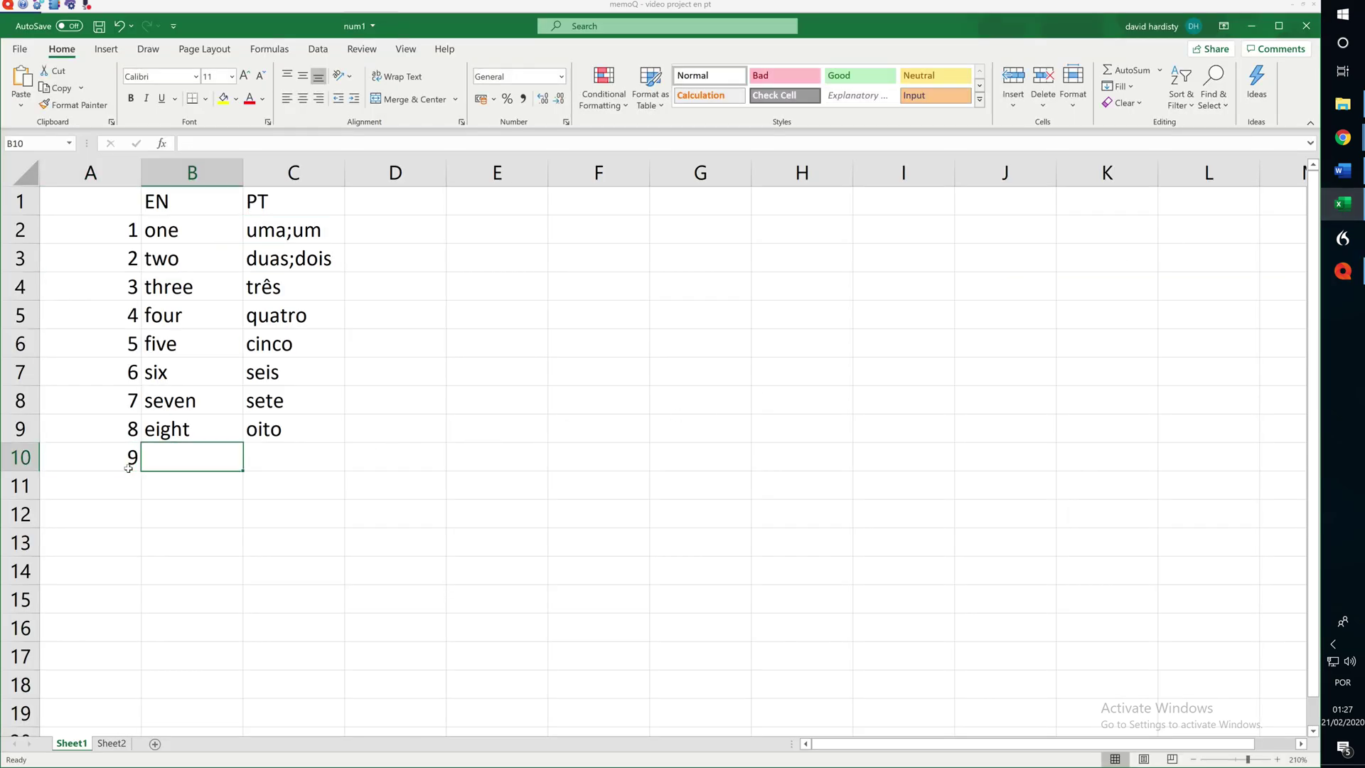
pyautogui.write('house')
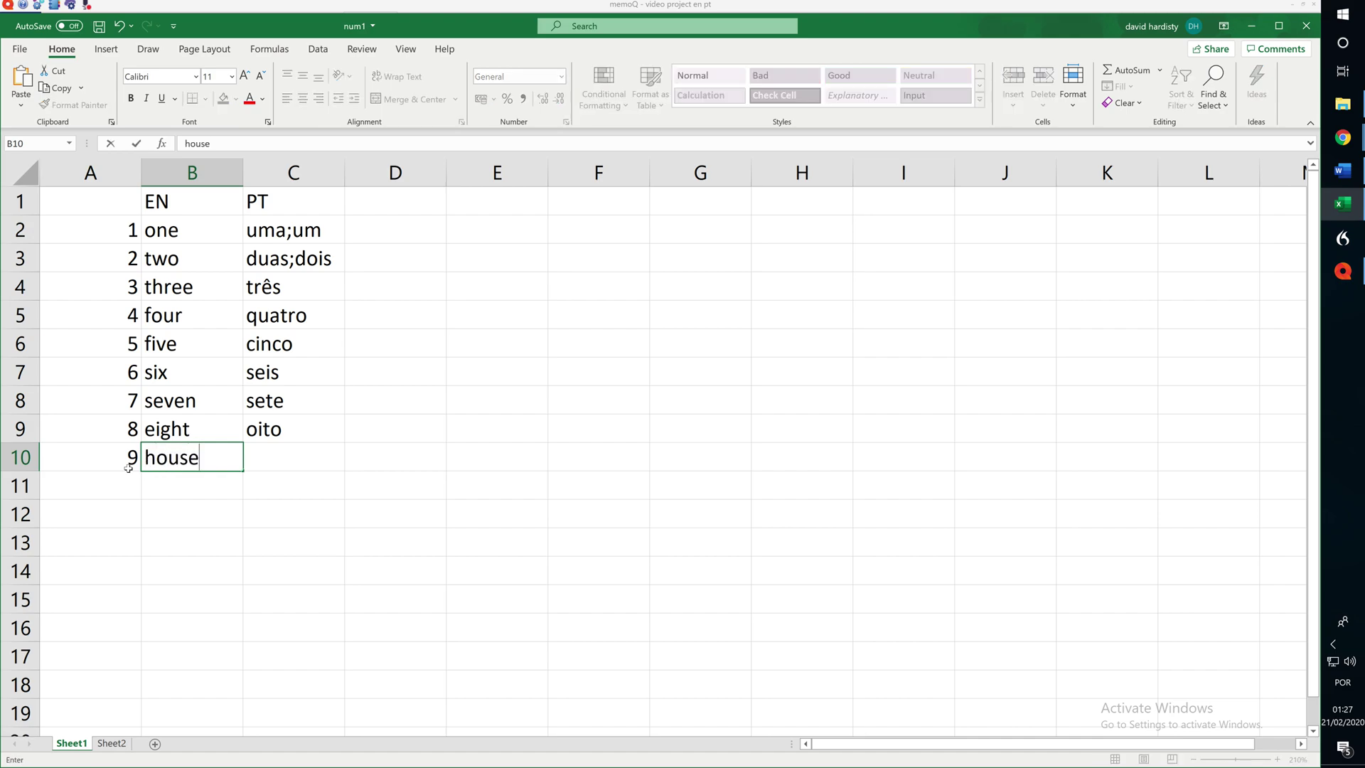
pyautogui.write(';home')
pyautogui.press('Tab')
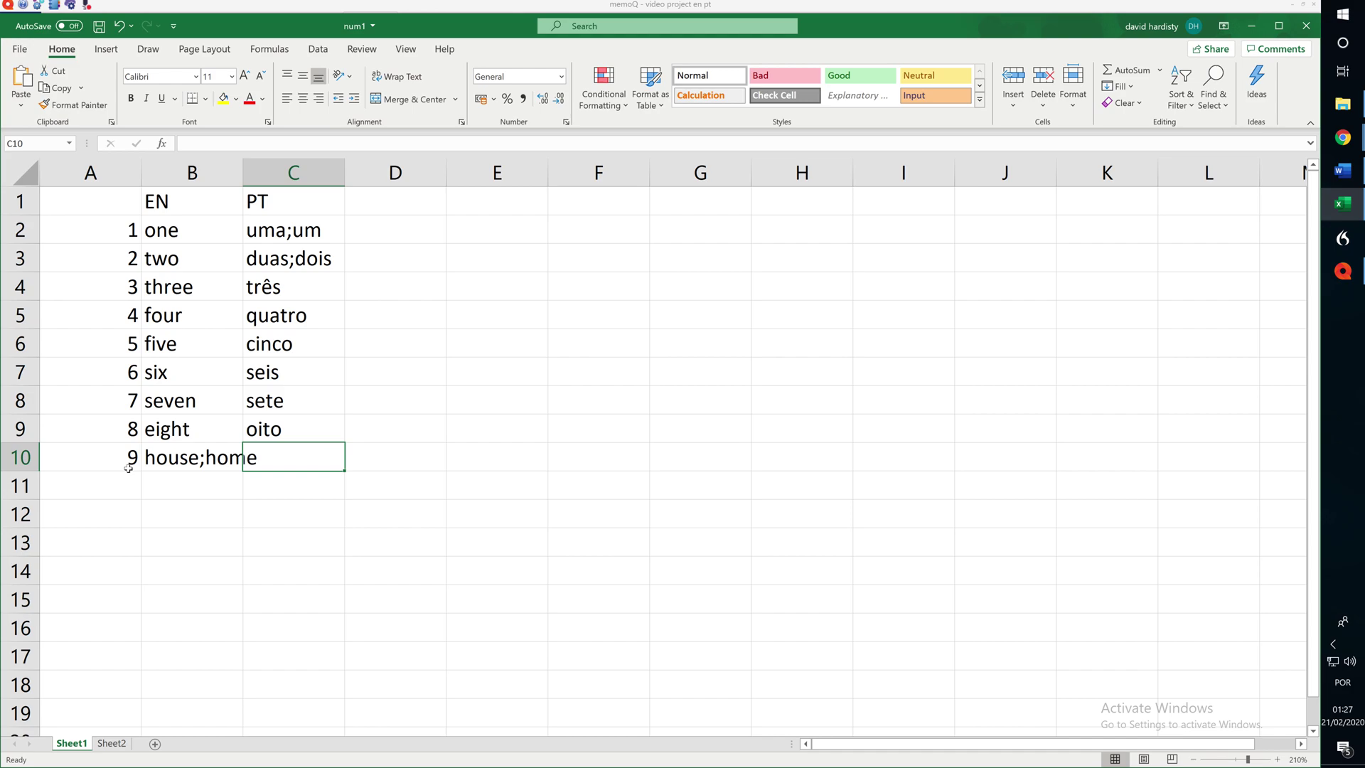
pyautogui.write('casa')
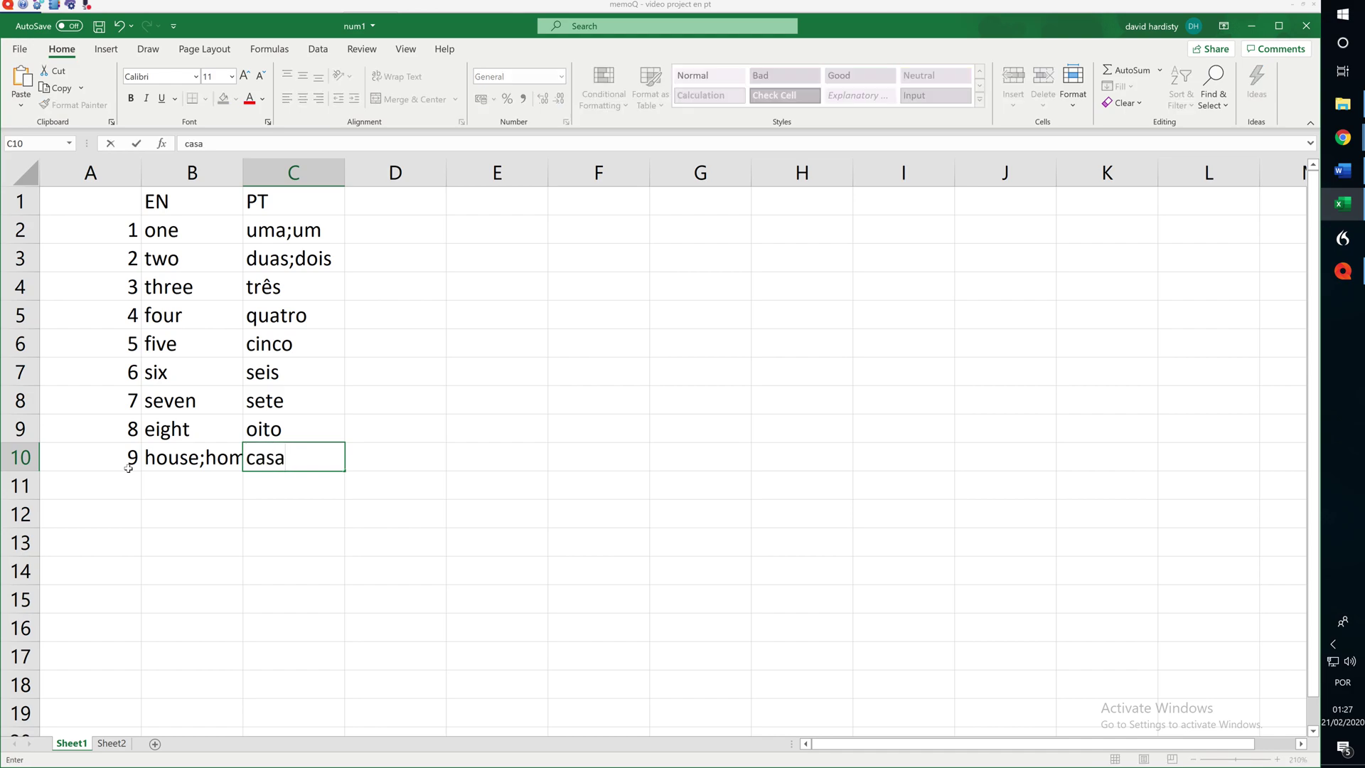
pyautogui.write(';lar')
pyautogui.press('Return')
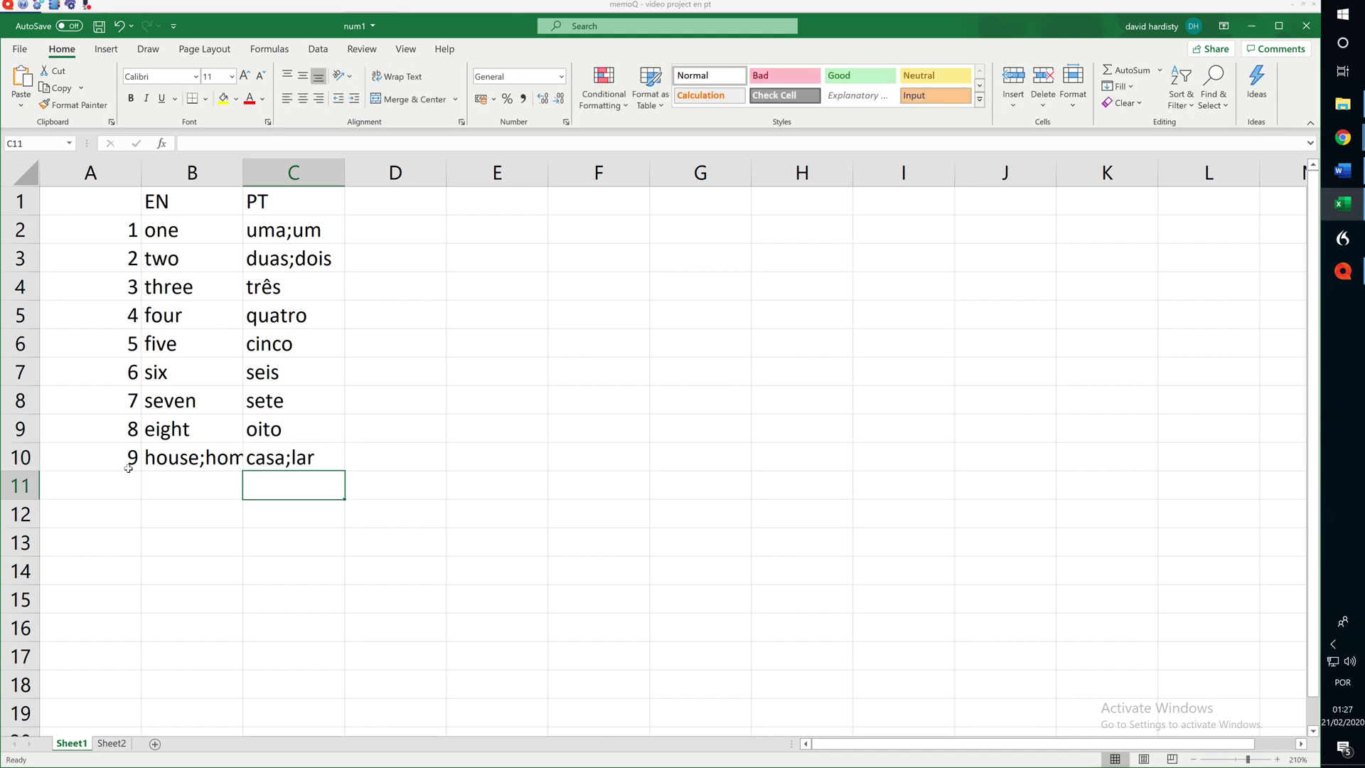
# Step: Autofit column B to house;home and save the num1 workbook
pyautogui.doubleClick(242, 172)
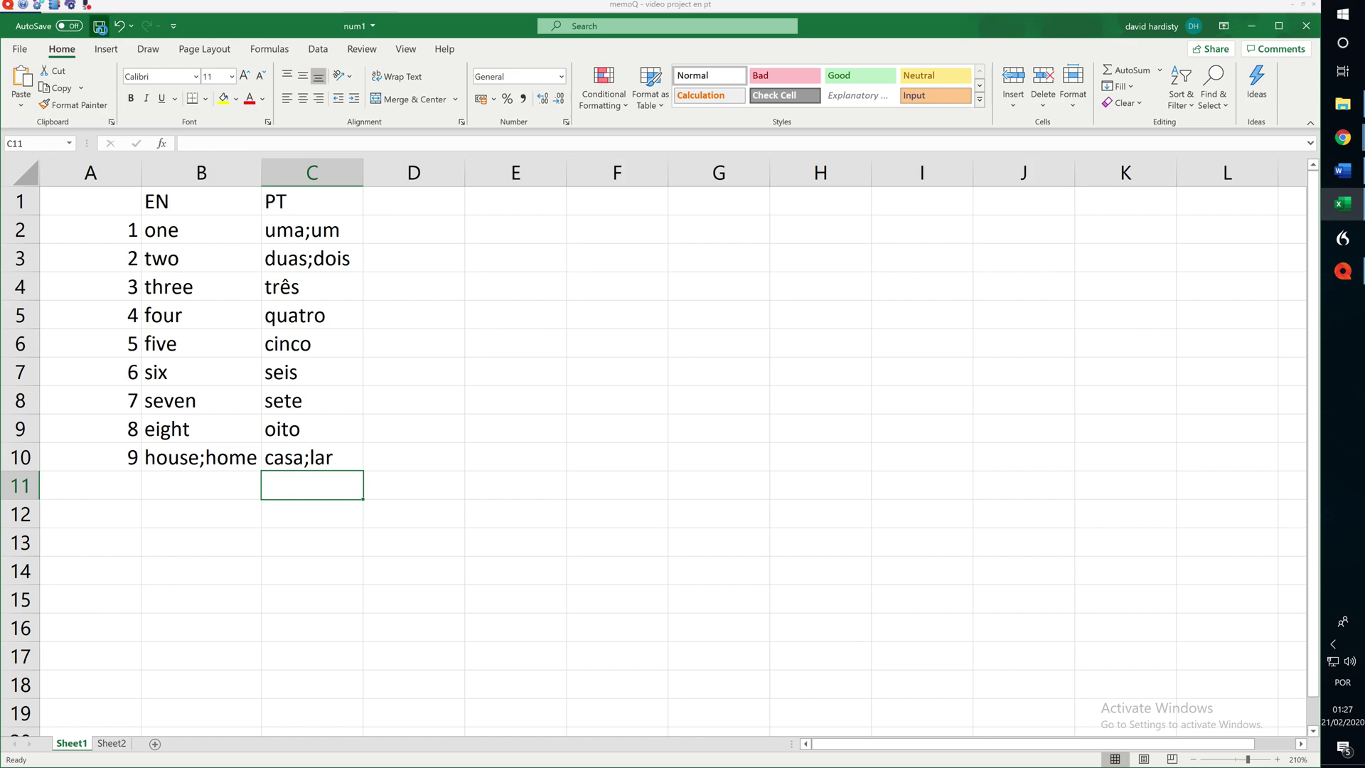
pyautogui.click(100, 27)
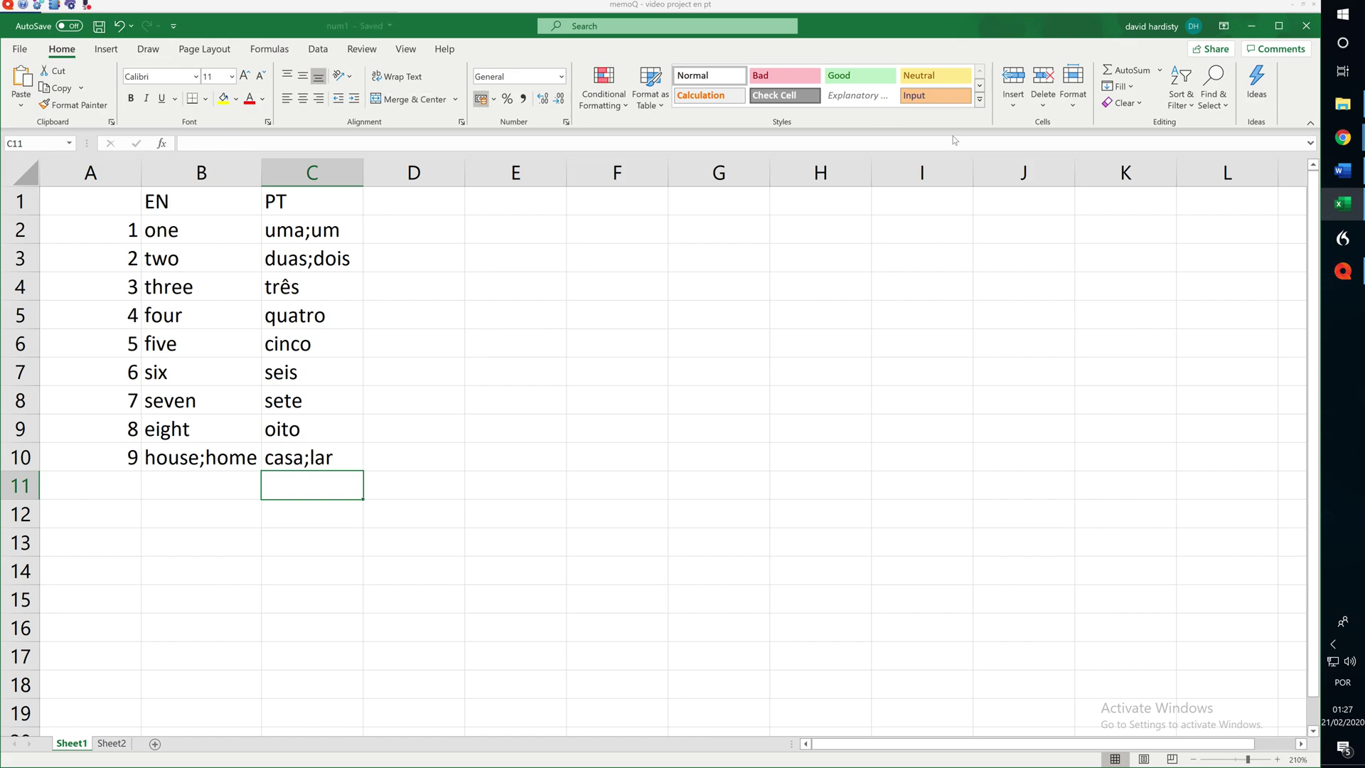
pyautogui.click(1354, 281)
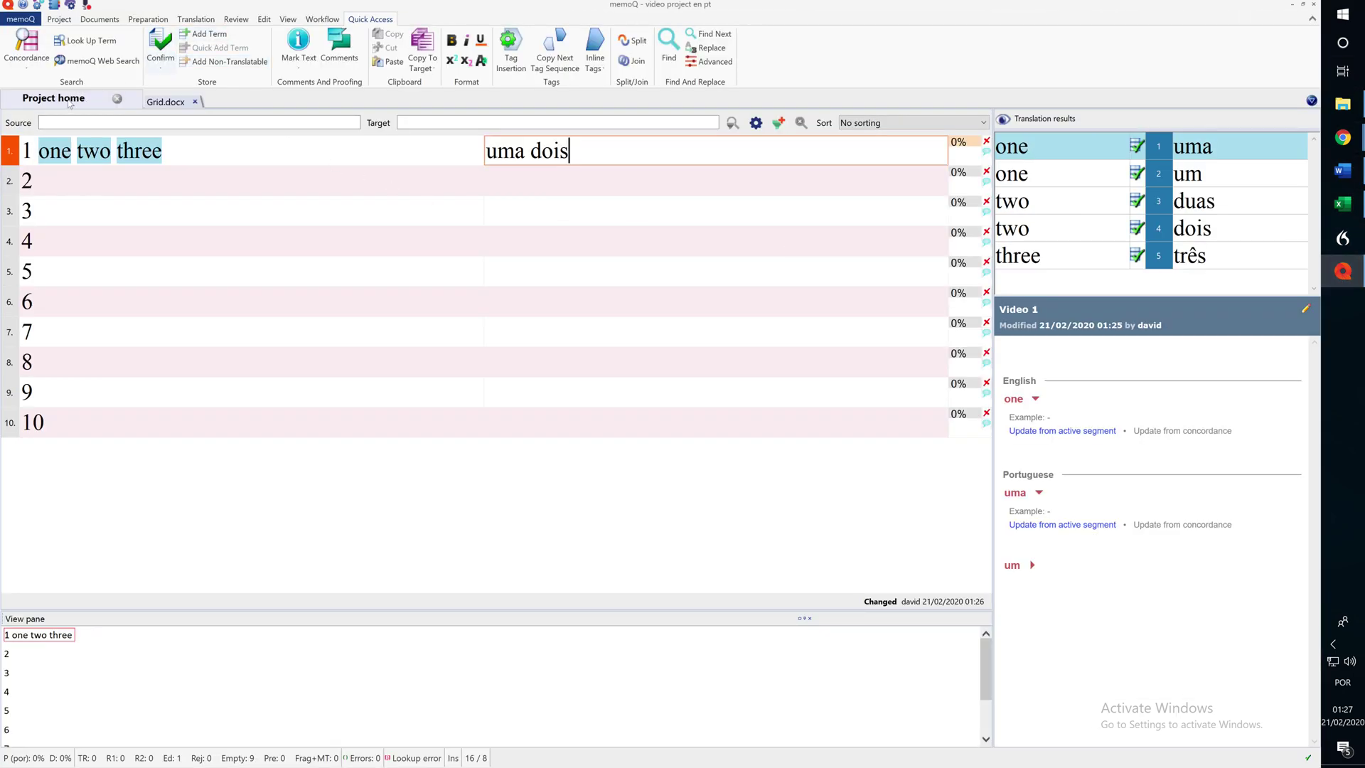
# Step: Import num1.xlsx into Video 1, mapping the first column to Entry ID and splitting alternatives
pyautogui.click(70, 104)
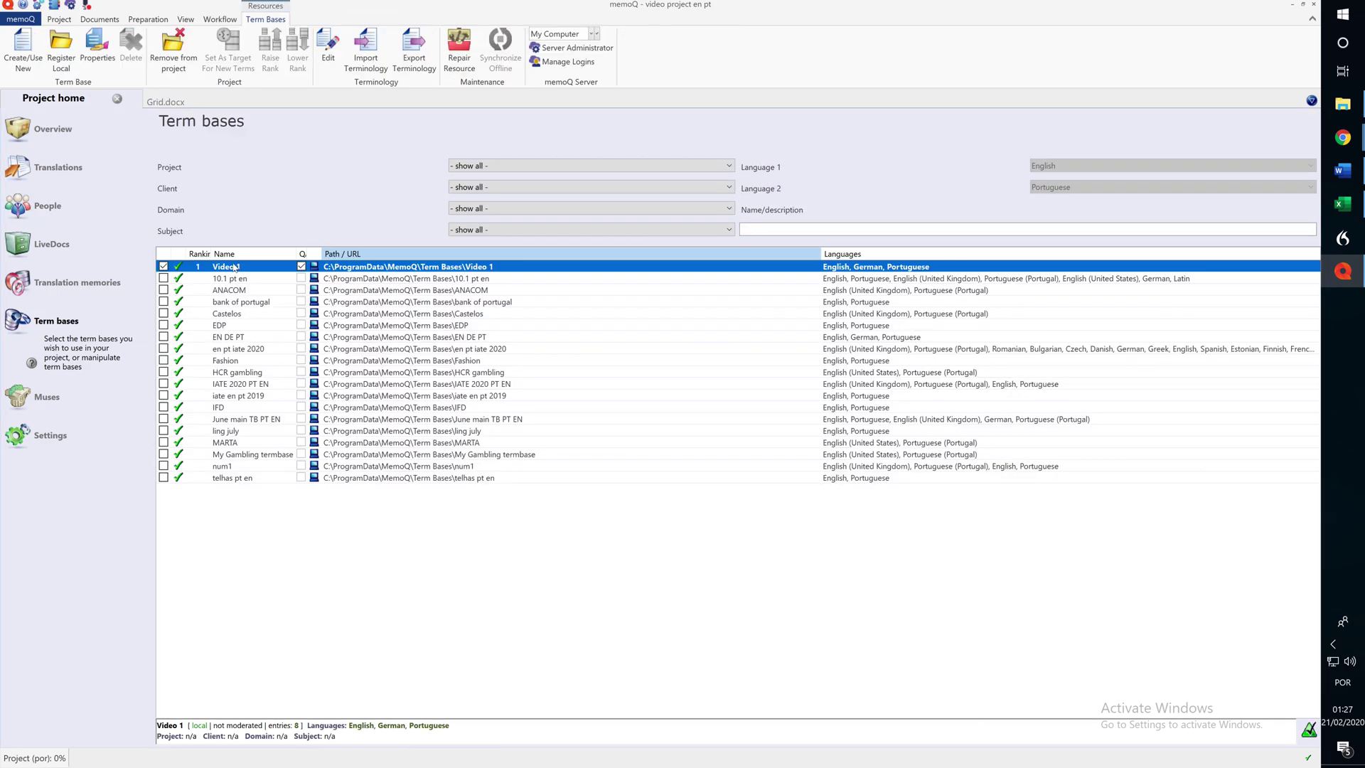
pyautogui.rightClick(234, 267)
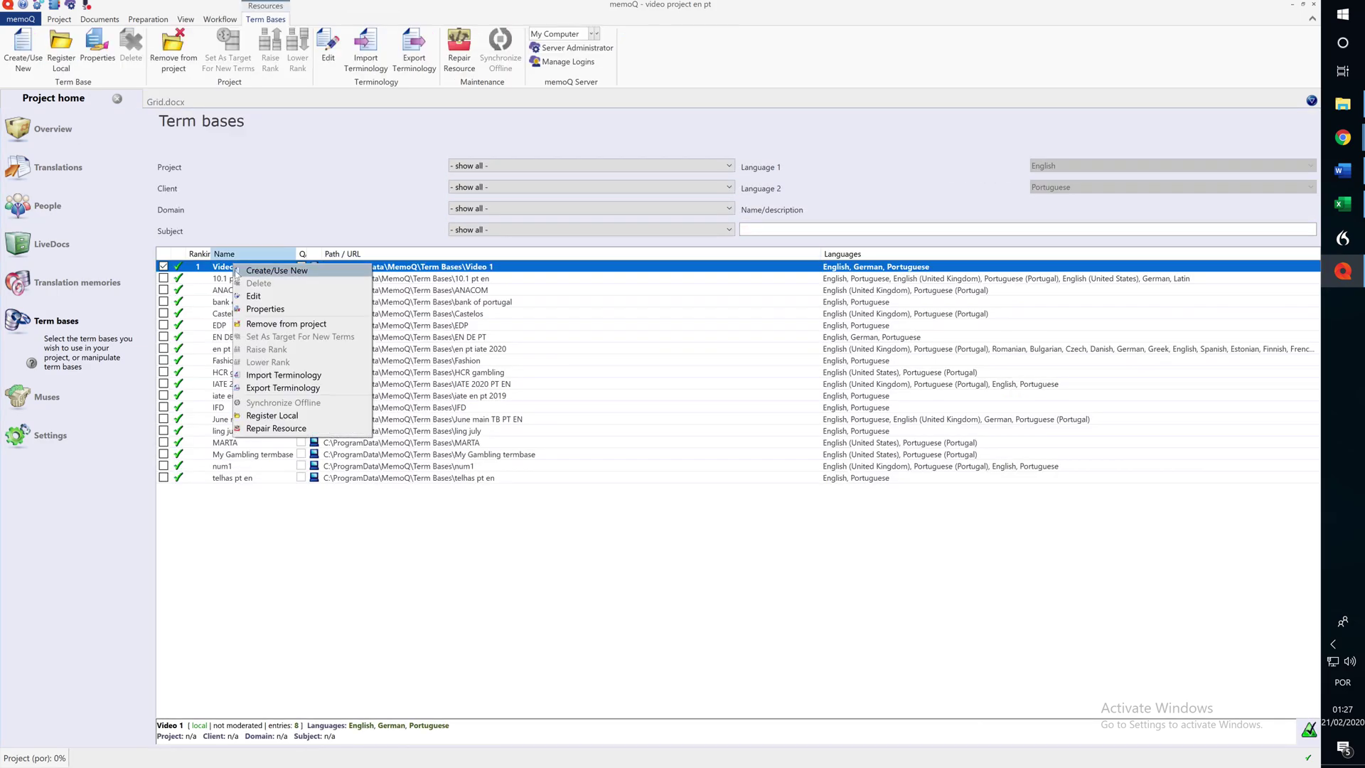
pyautogui.click(279, 377)
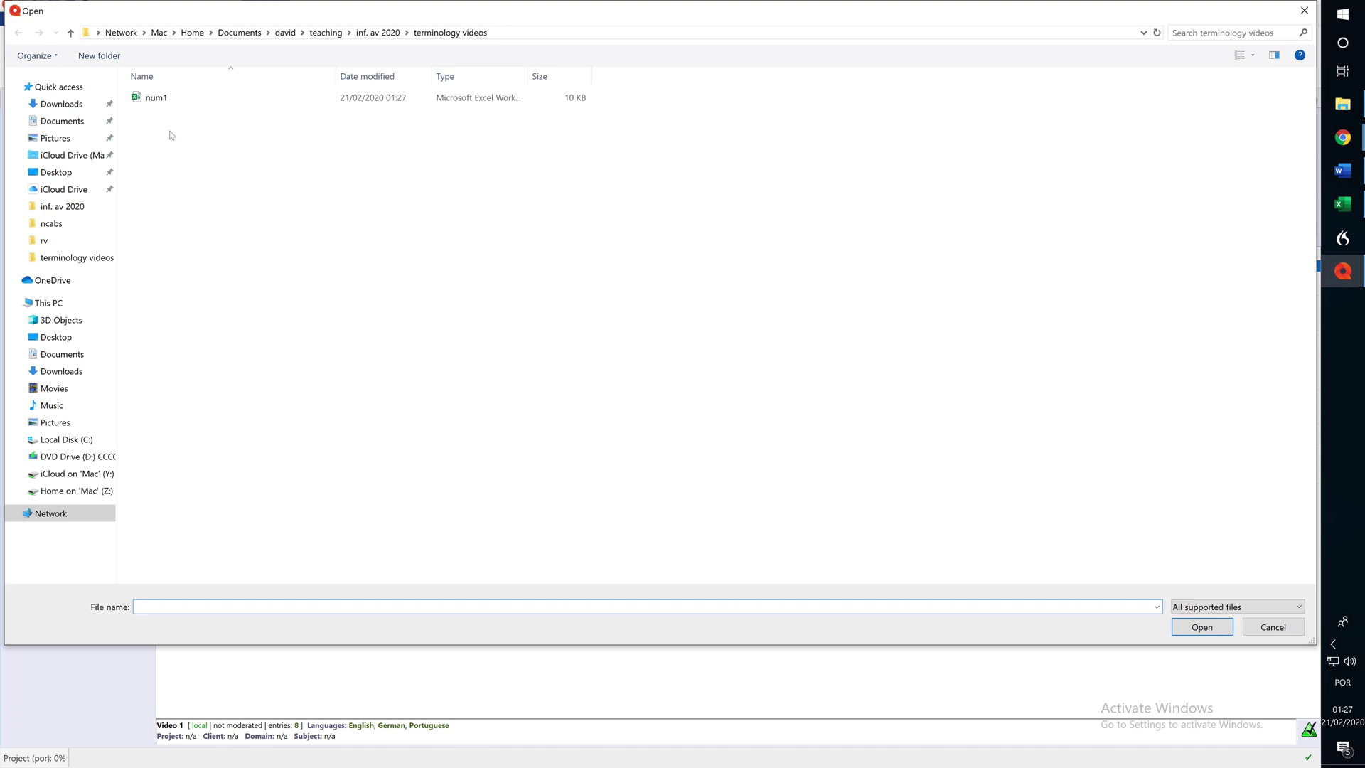
pyautogui.doubleClick(156, 97)
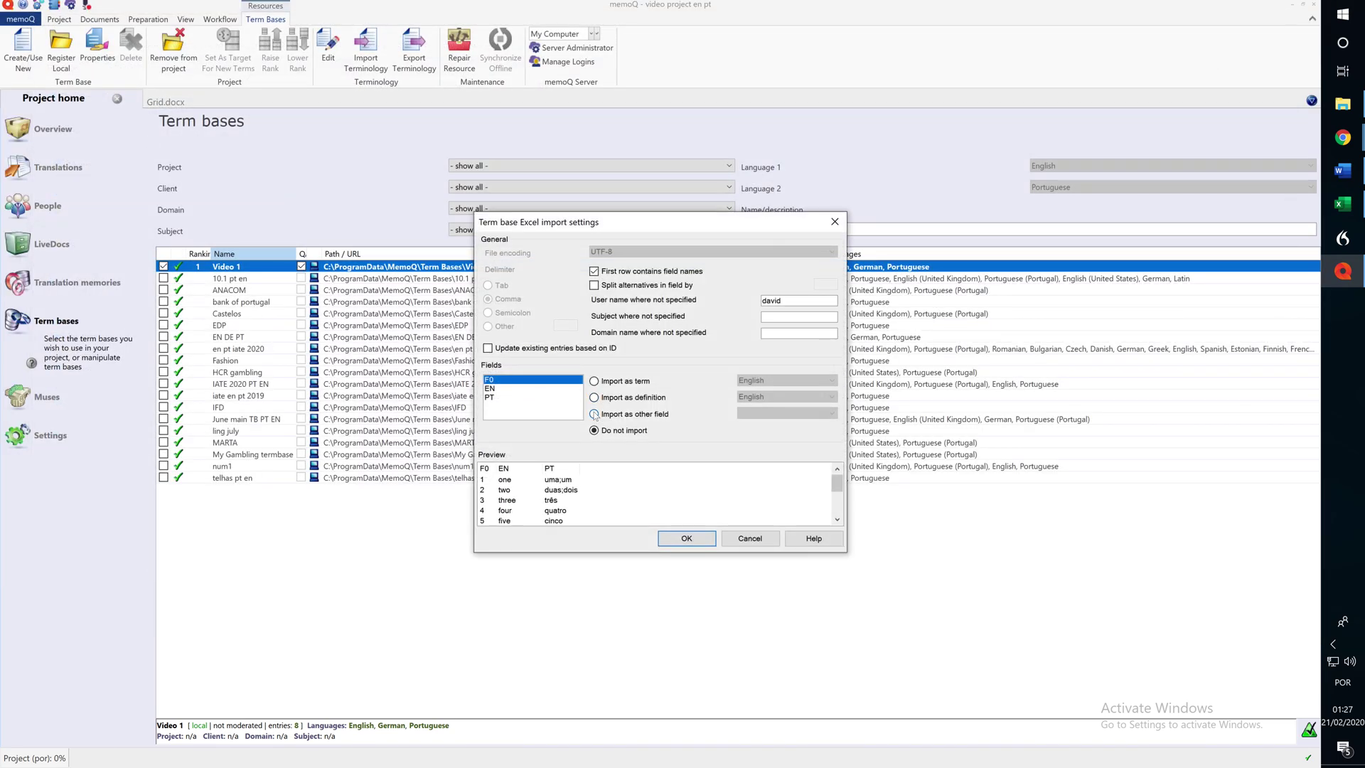
pyautogui.click(596, 414)
pyautogui.click(766, 420)
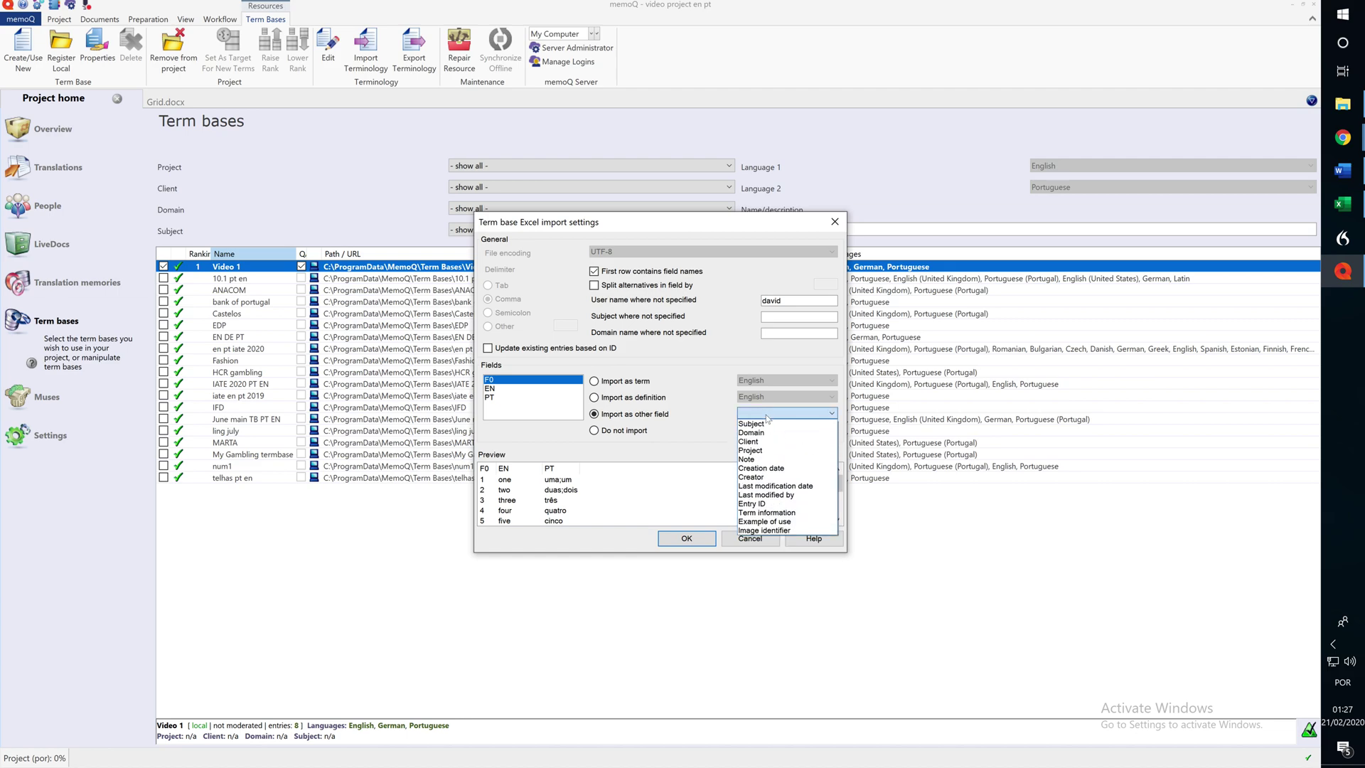
pyautogui.click(760, 505)
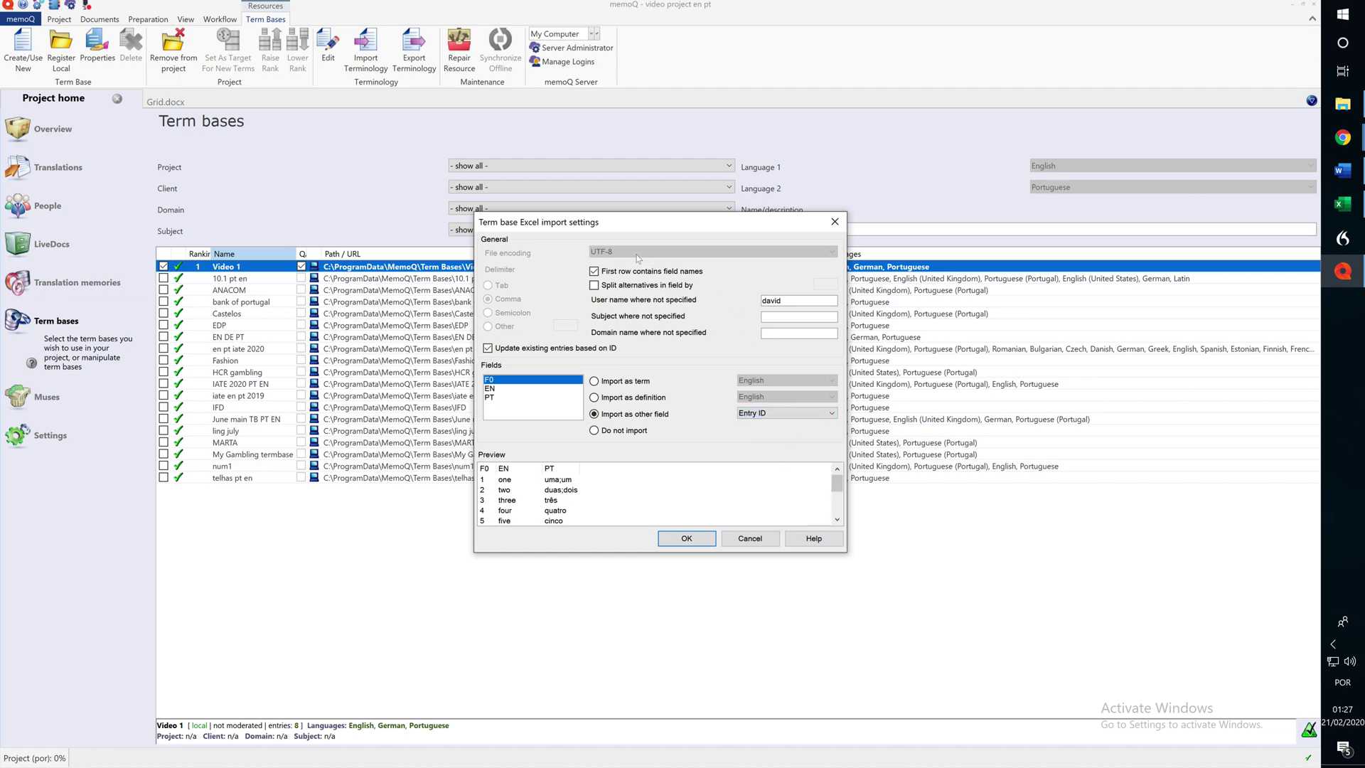
pyautogui.click(594, 286)
pyautogui.click(687, 538)
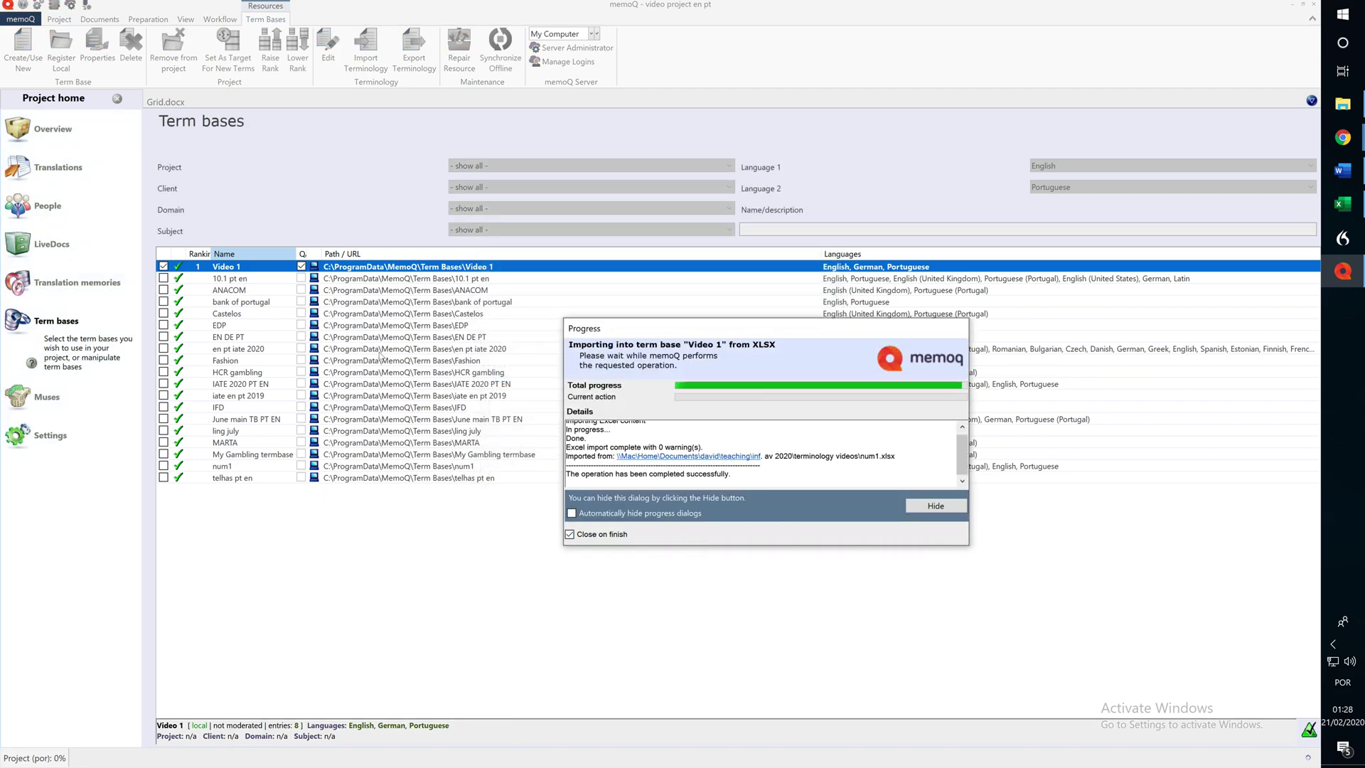
pyautogui.rightClick(270, 267)
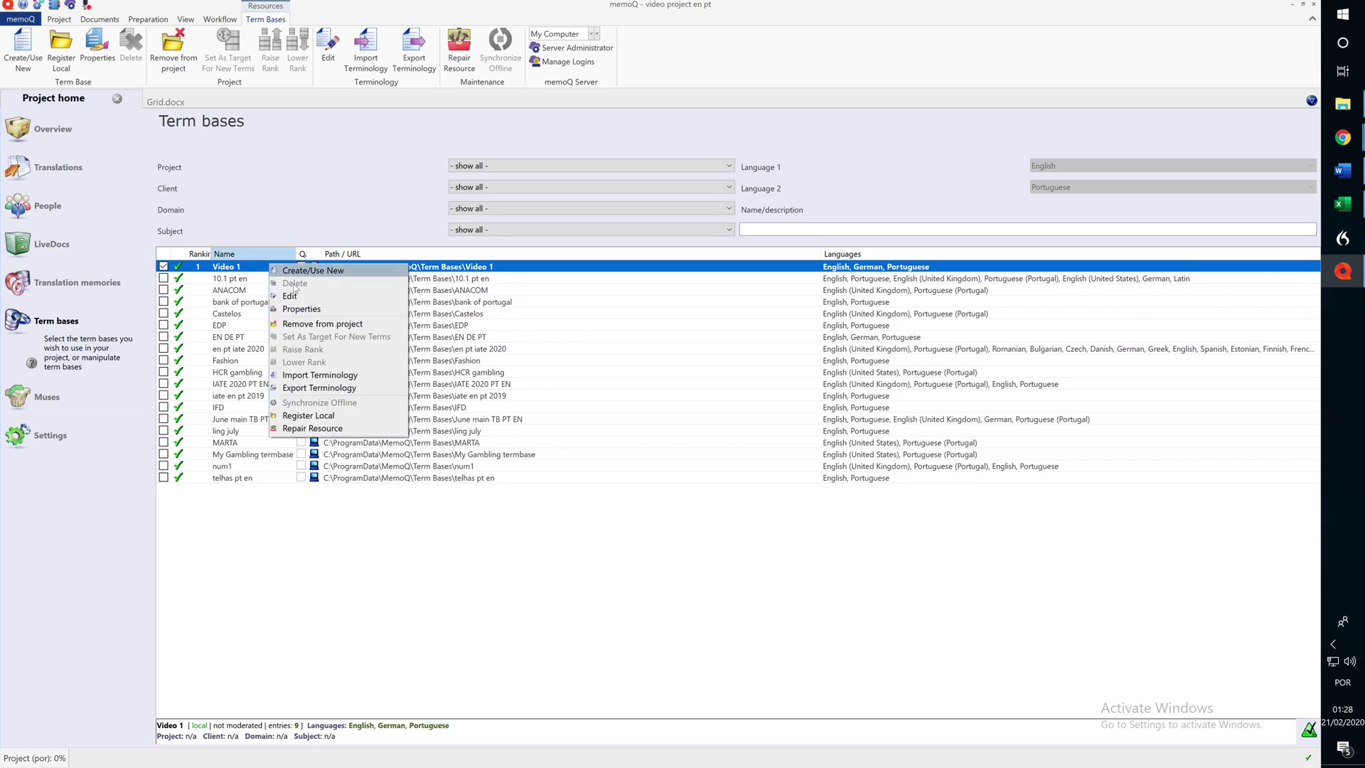
pyautogui.click(315, 297)
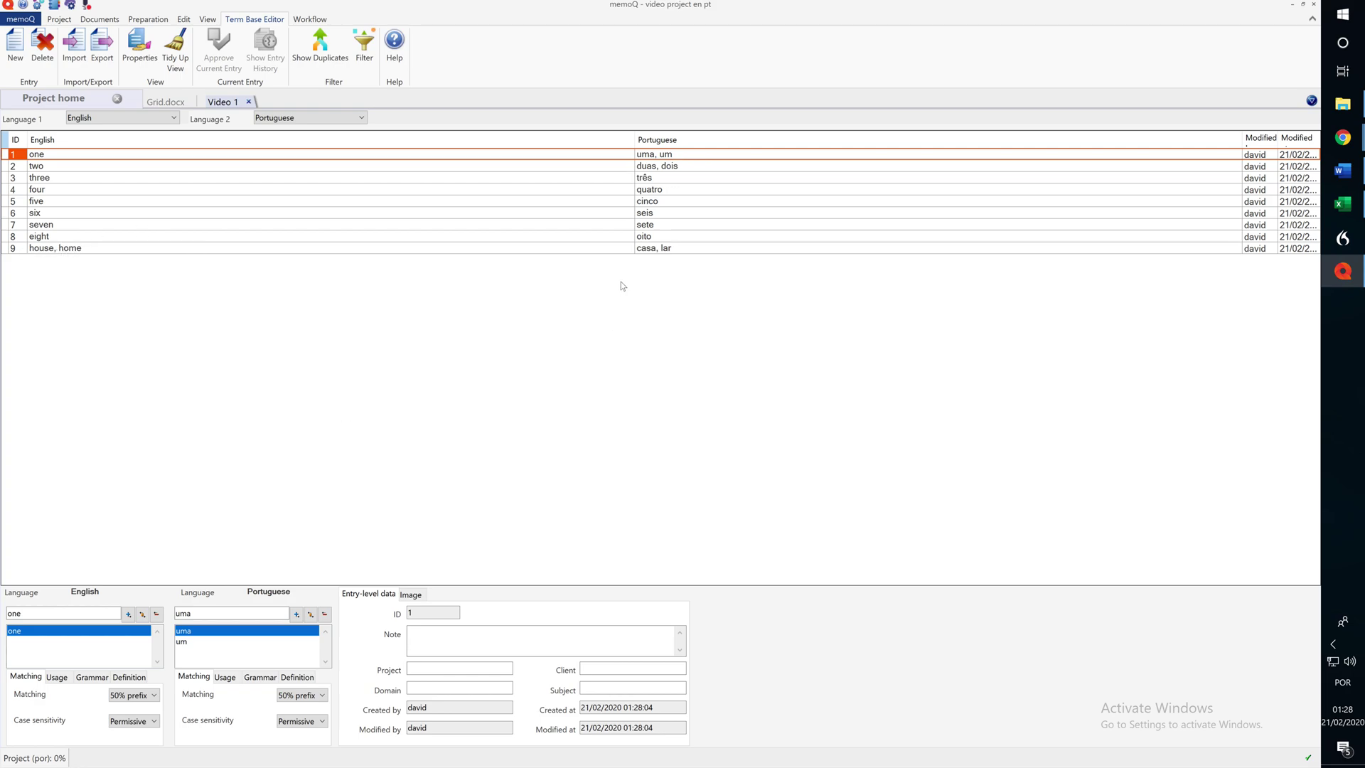
pyautogui.click(248, 101)
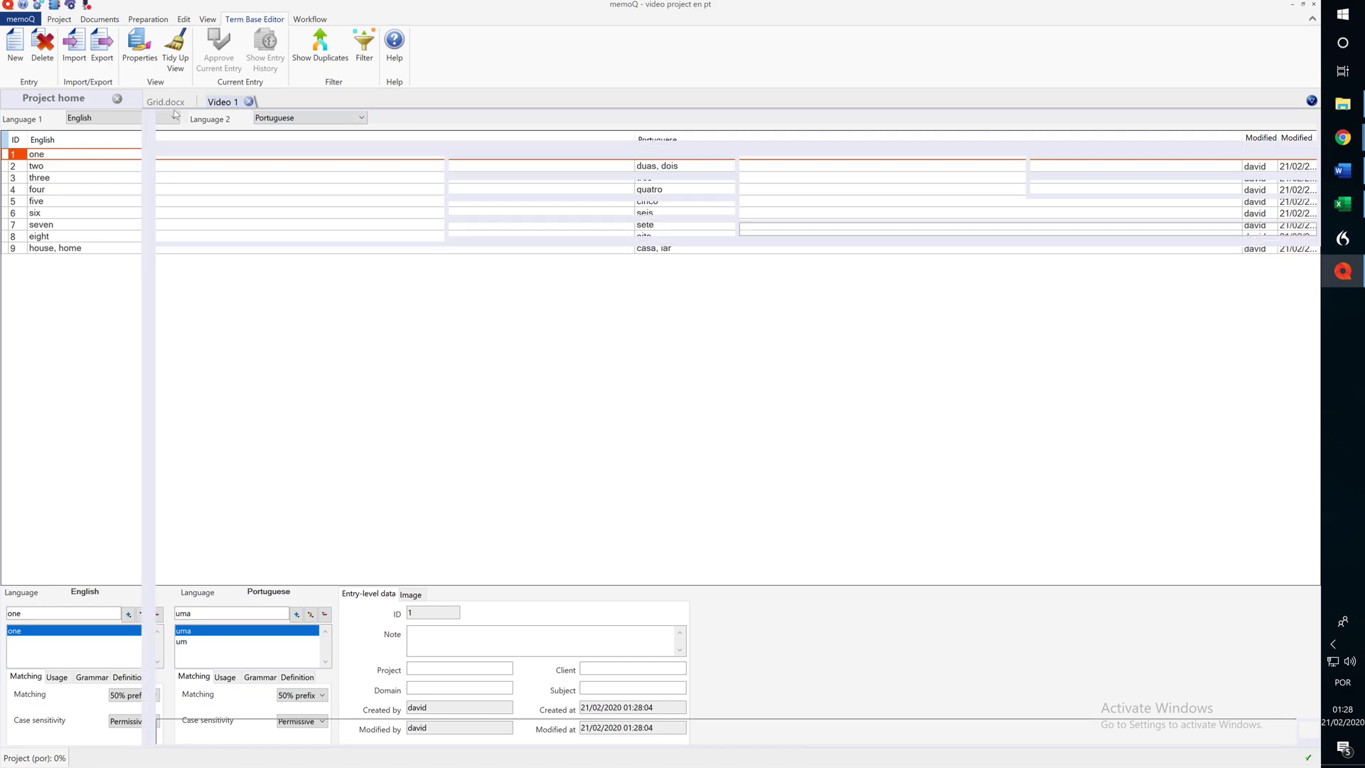
pyautogui.click(174, 105)
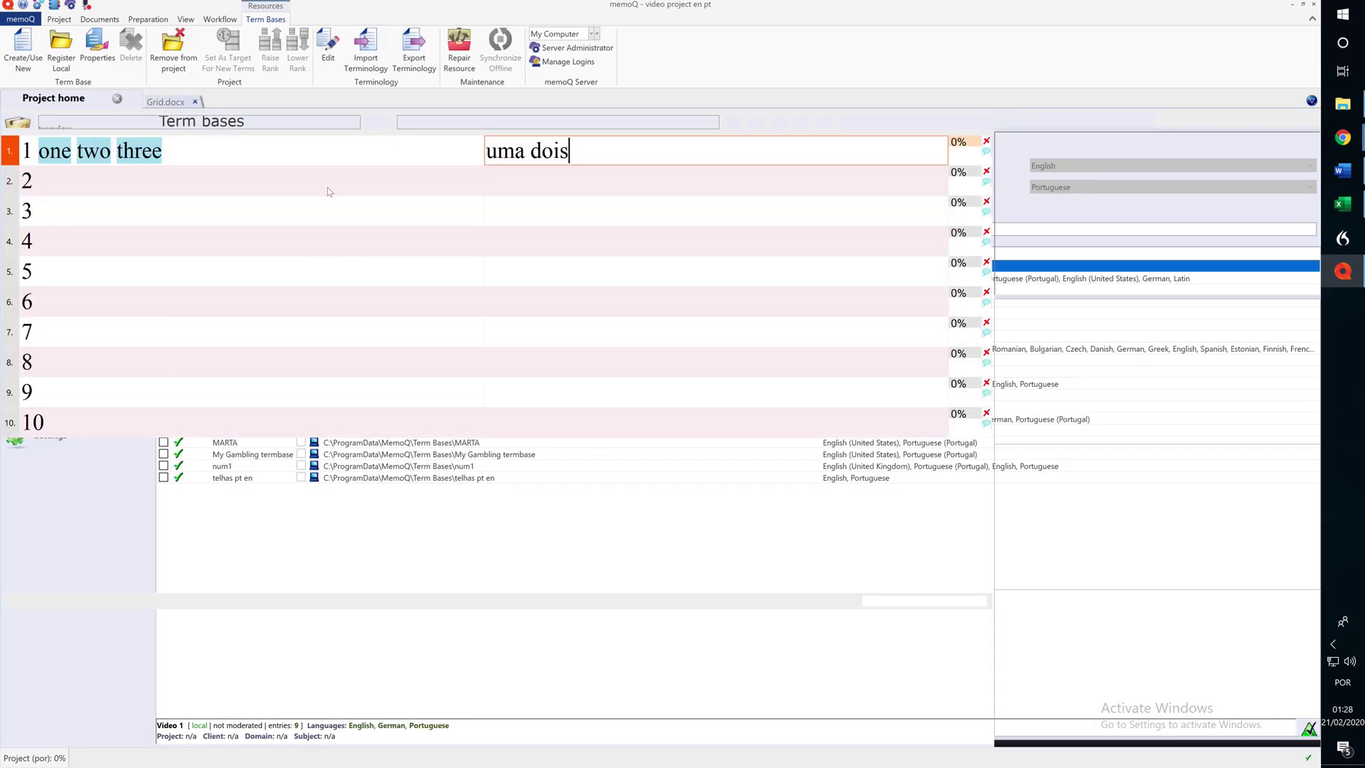
# Step: Change segment 2's source text to 'house home'
pyautogui.click(188, 177)
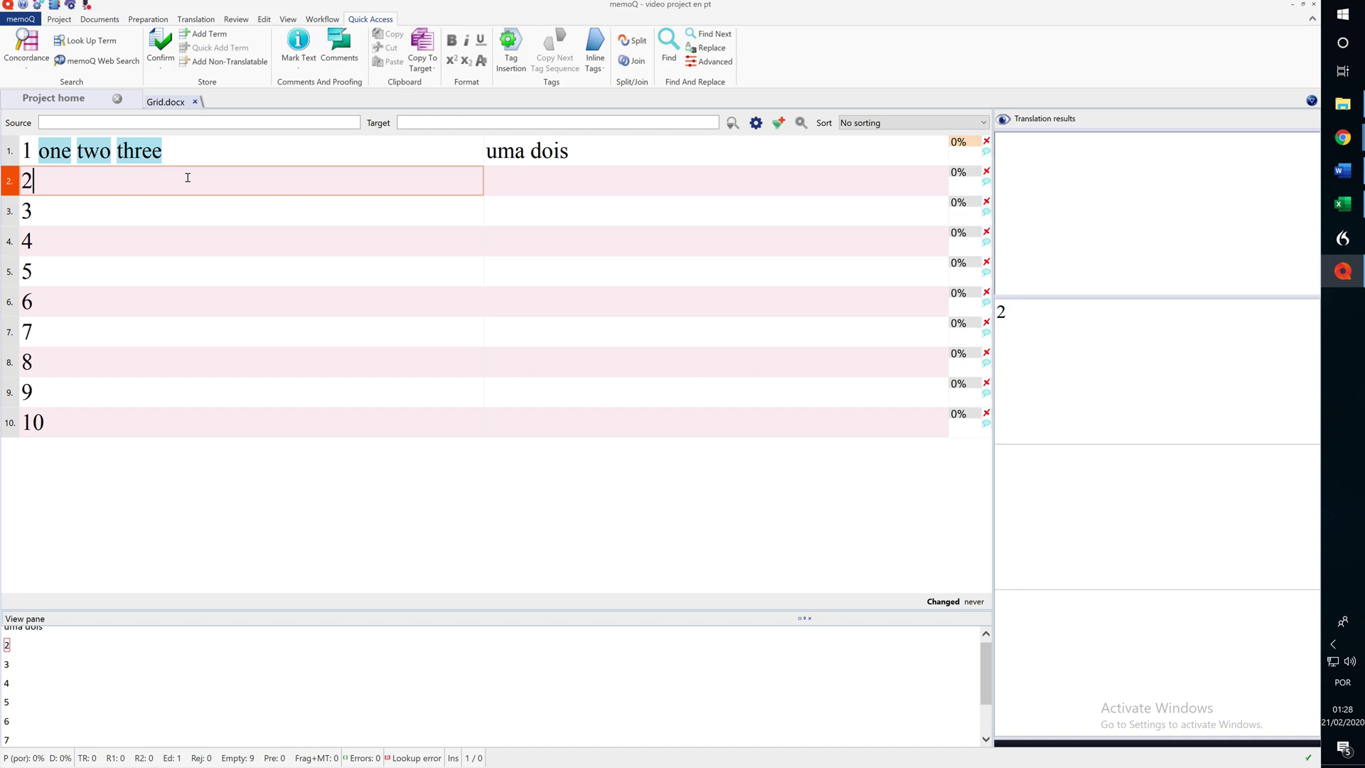
pyautogui.press('F2')
pyautogui.write('h')
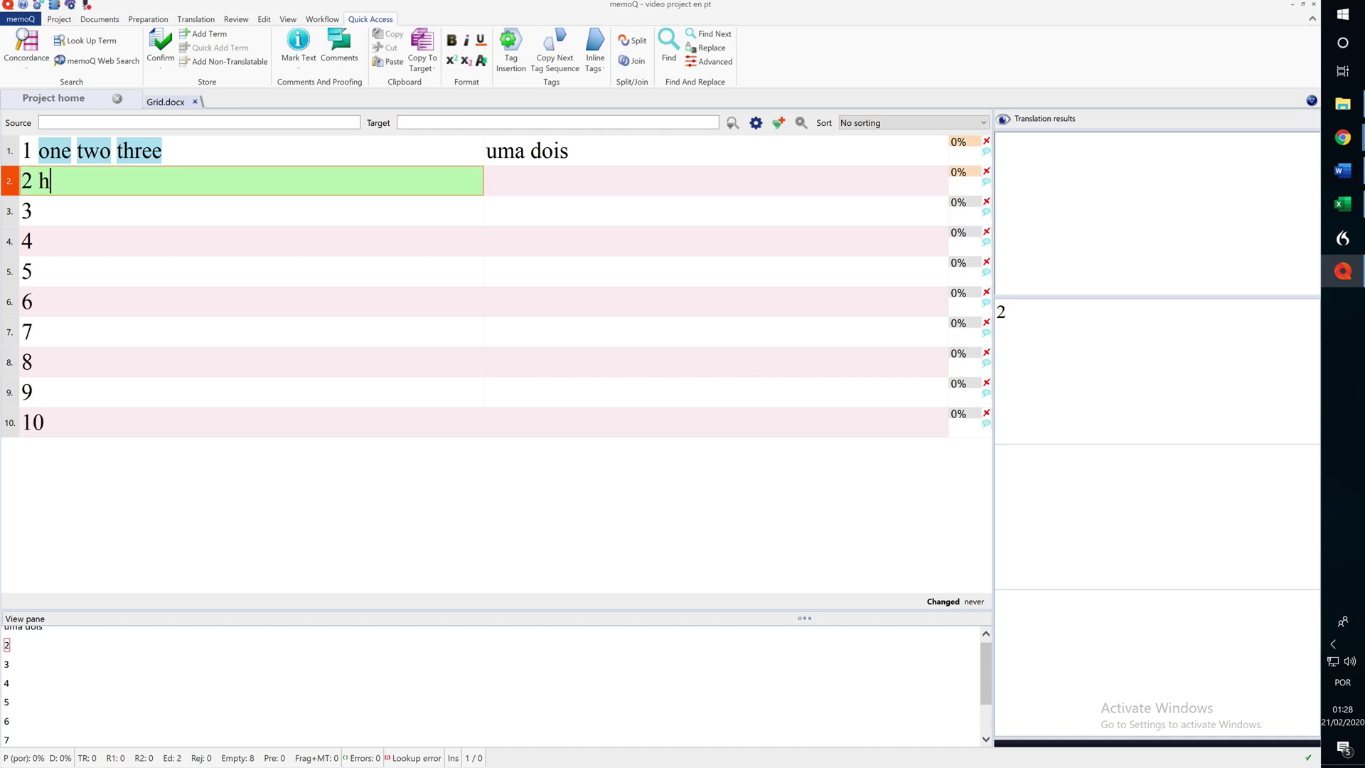
pyautogui.write('ouse home')
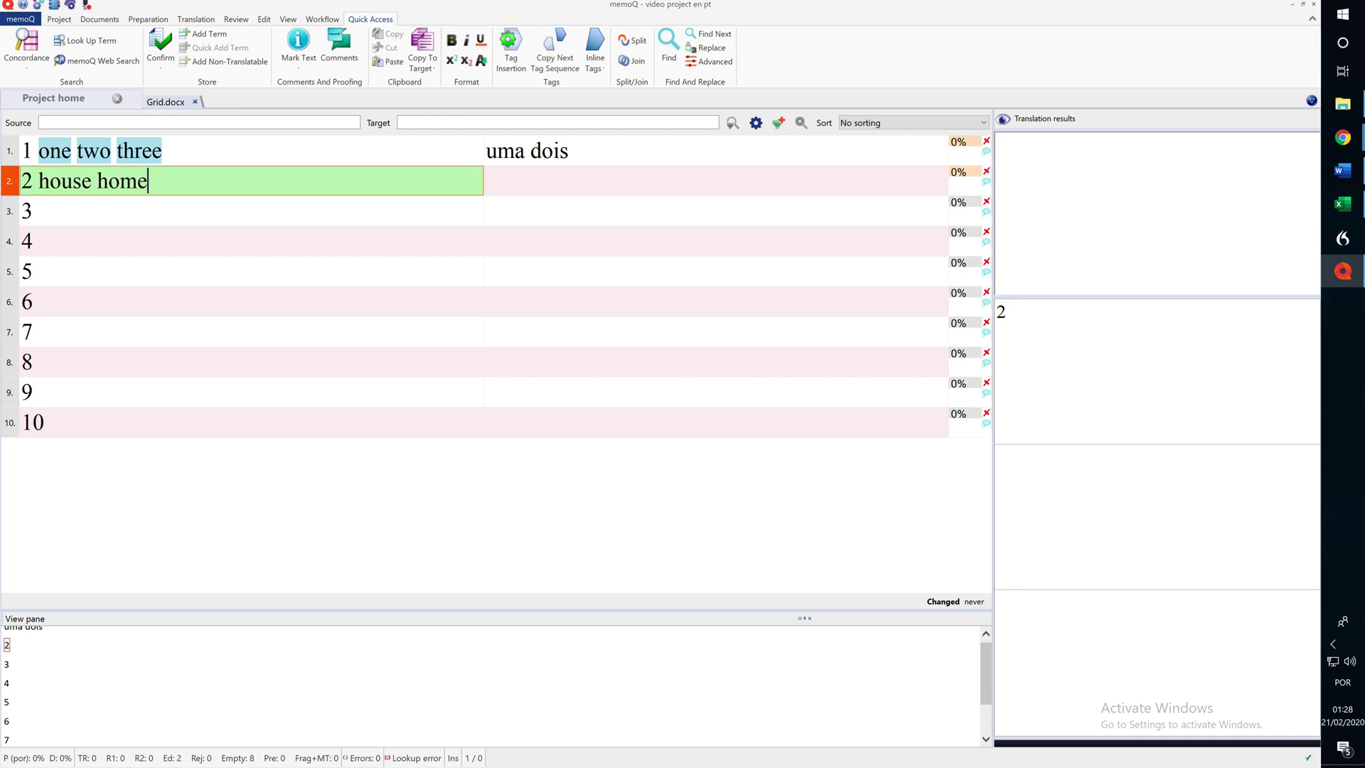
# Step: Translate segment 2 as 'casa lar' using the Video 1 term suggestions
pyautogui.click(556, 179)
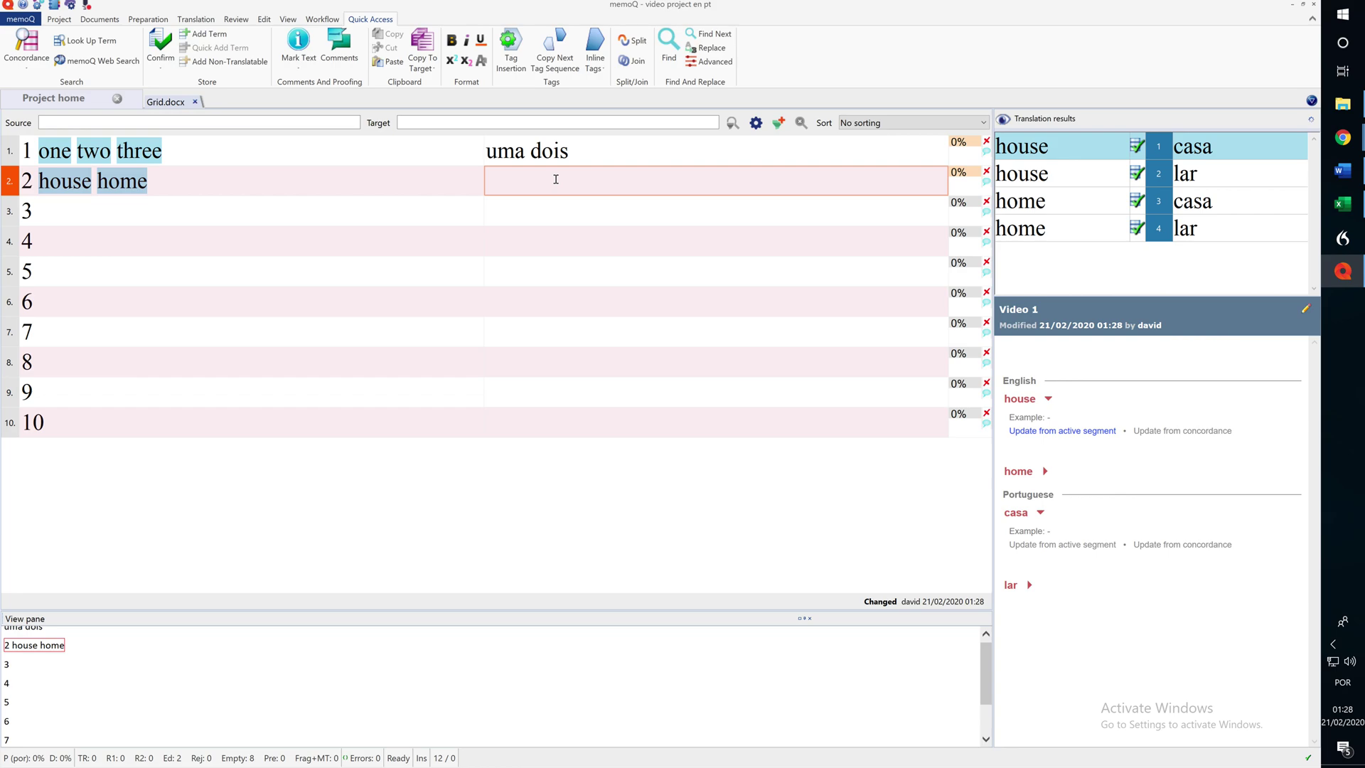
pyautogui.write('c')
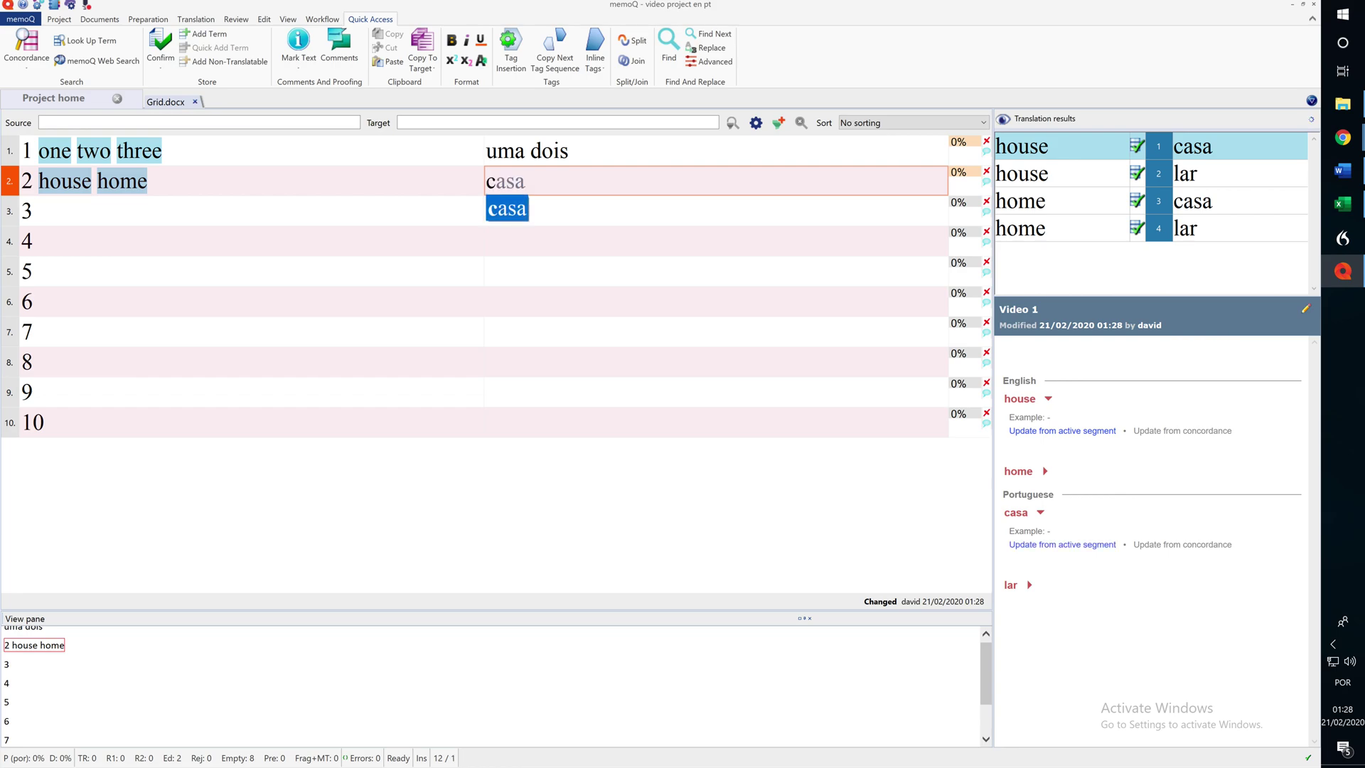
pyautogui.press('Return')
pyautogui.write('l')
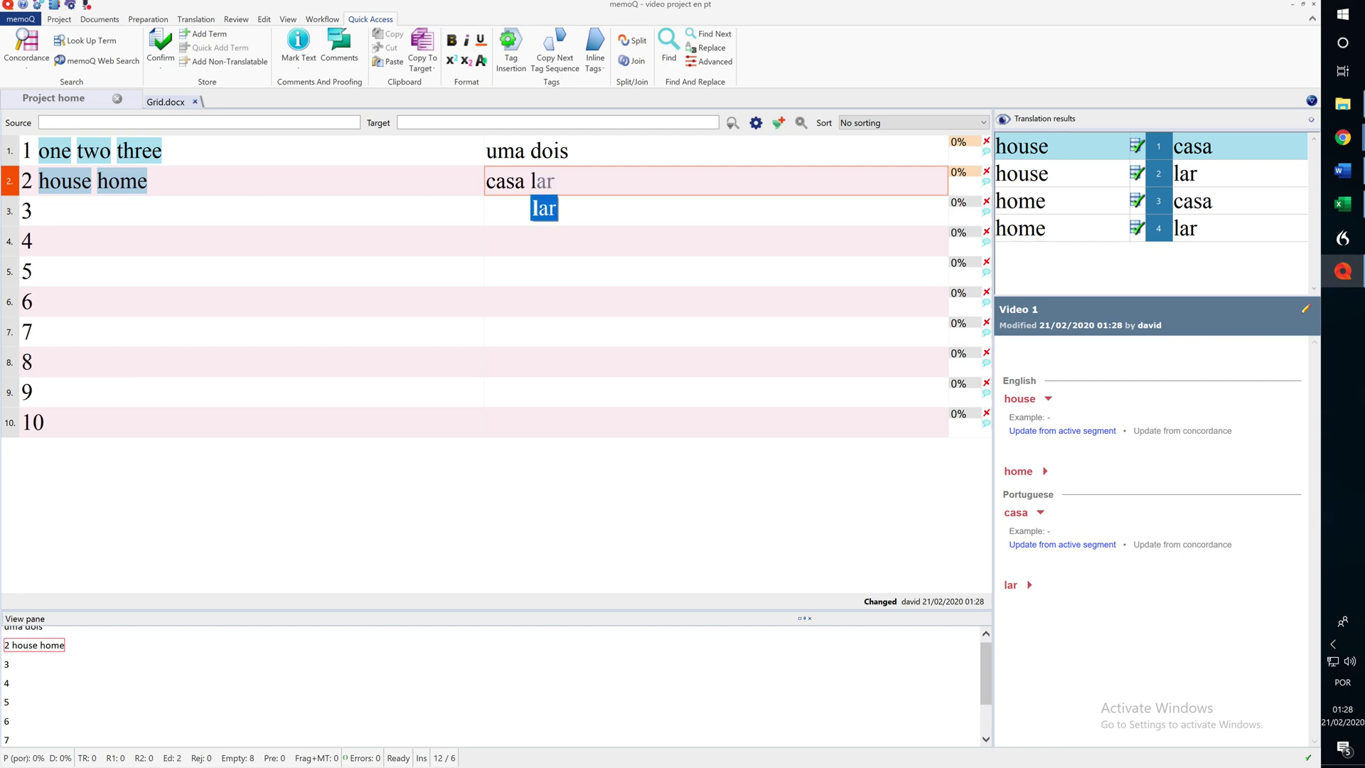
pyautogui.press('Return')
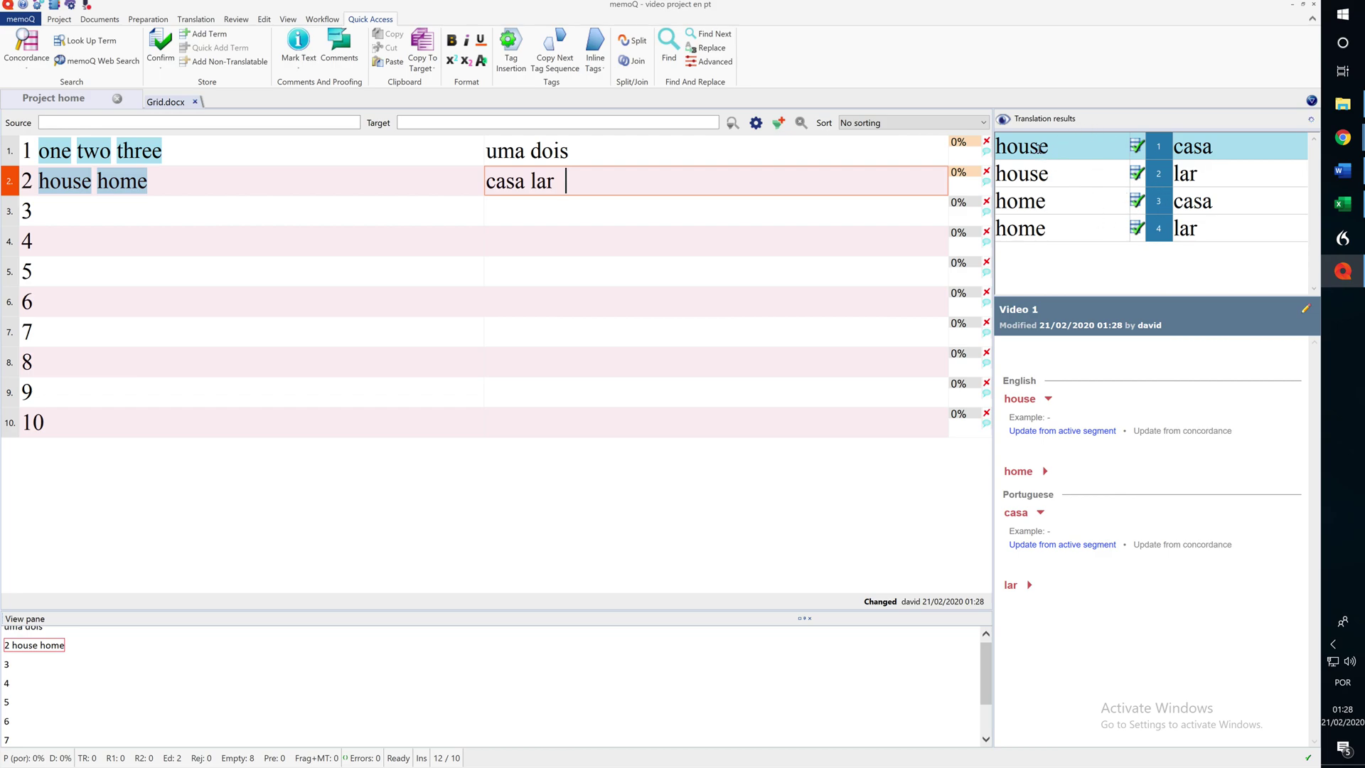
# Step: Review the house/home–casa/lar term match details, then check the num1 workbook
pyautogui.click(1035, 170)
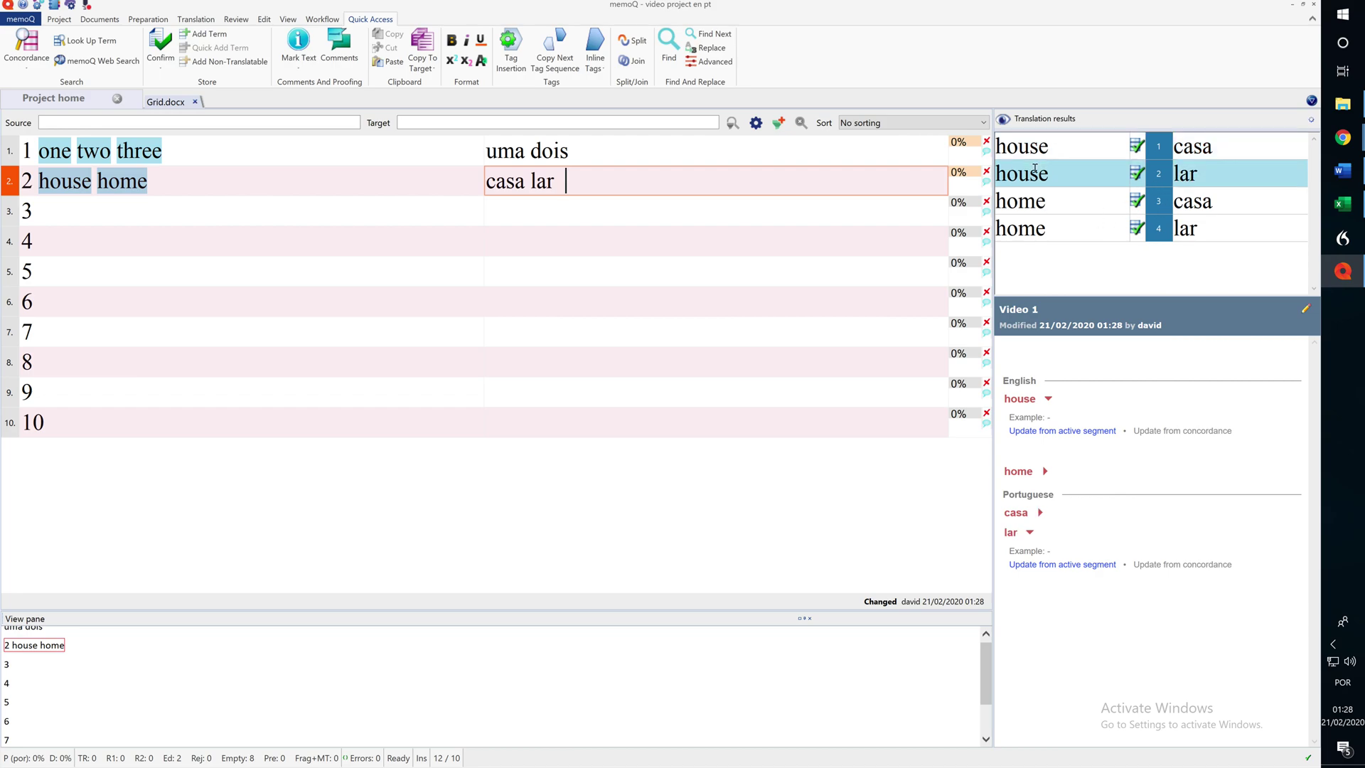
pyautogui.click(1199, 147)
pyautogui.click(1201, 170)
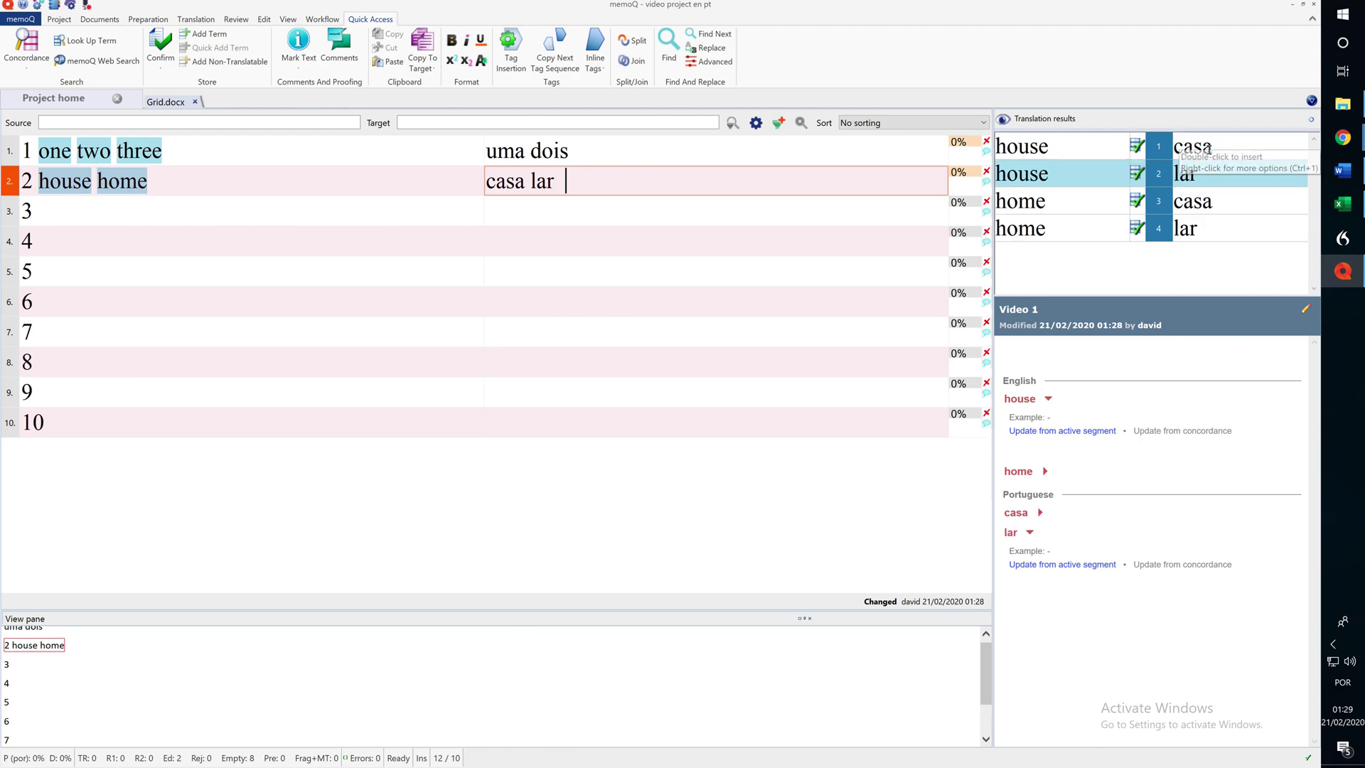
pyautogui.click(1085, 207)
pyautogui.click(1071, 230)
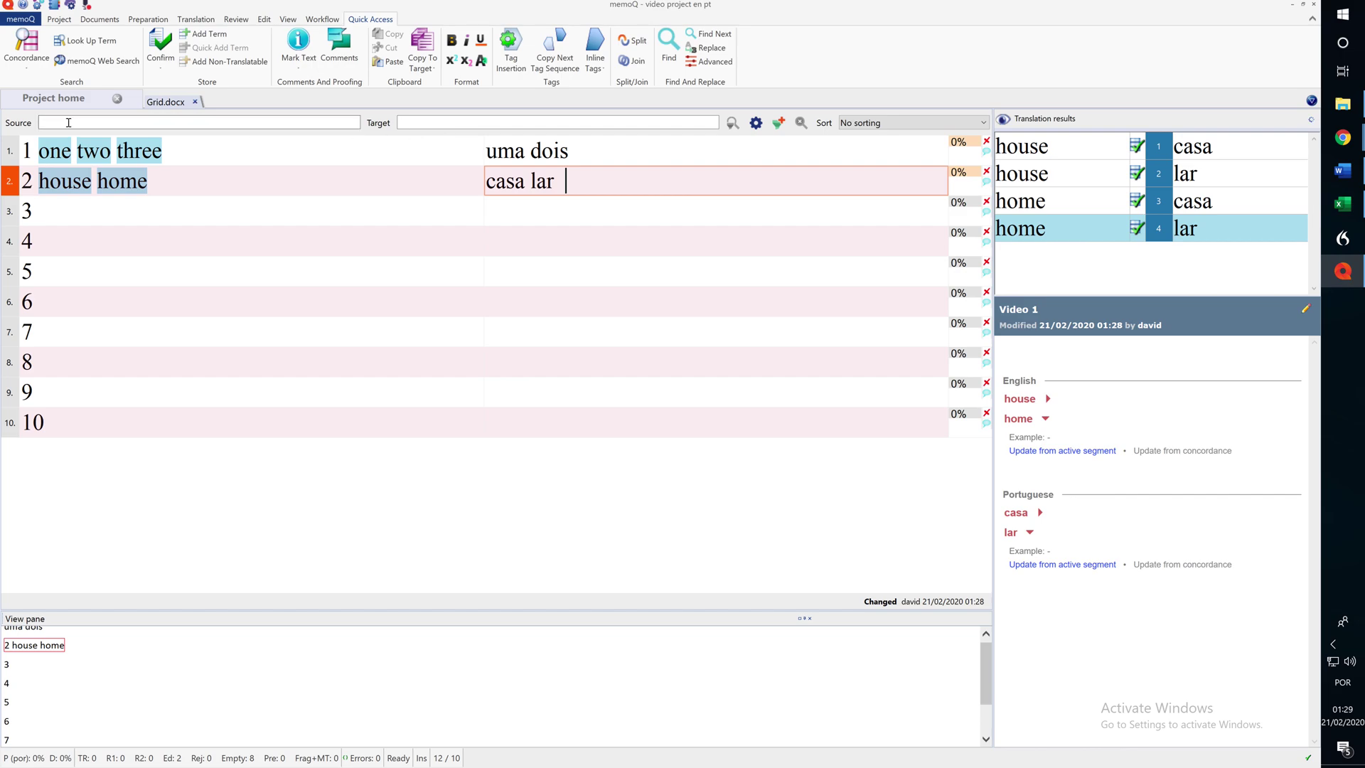
pyautogui.click(1343, 204)
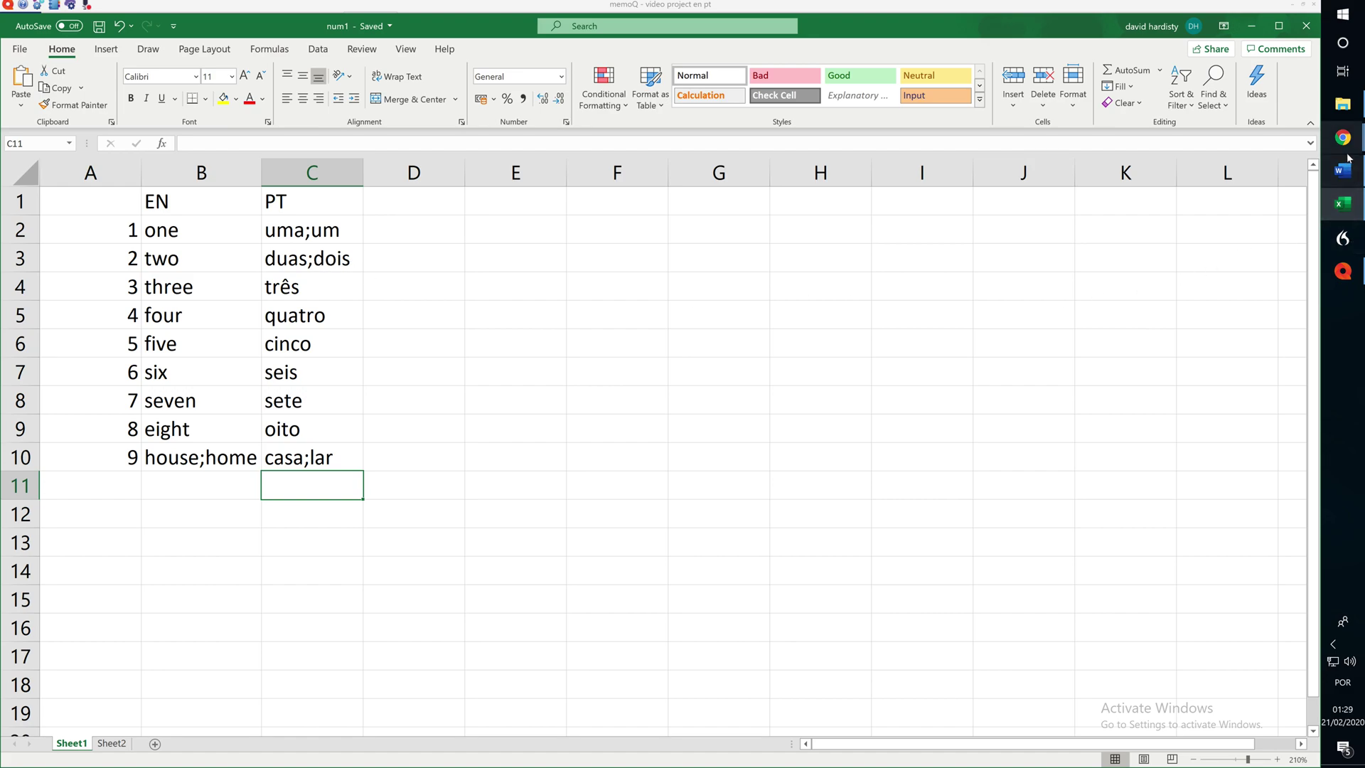
# Step: Start another num1 import into Video 1, toggle Split alternatives on and off, then cancel
pyautogui.click(1343, 272)
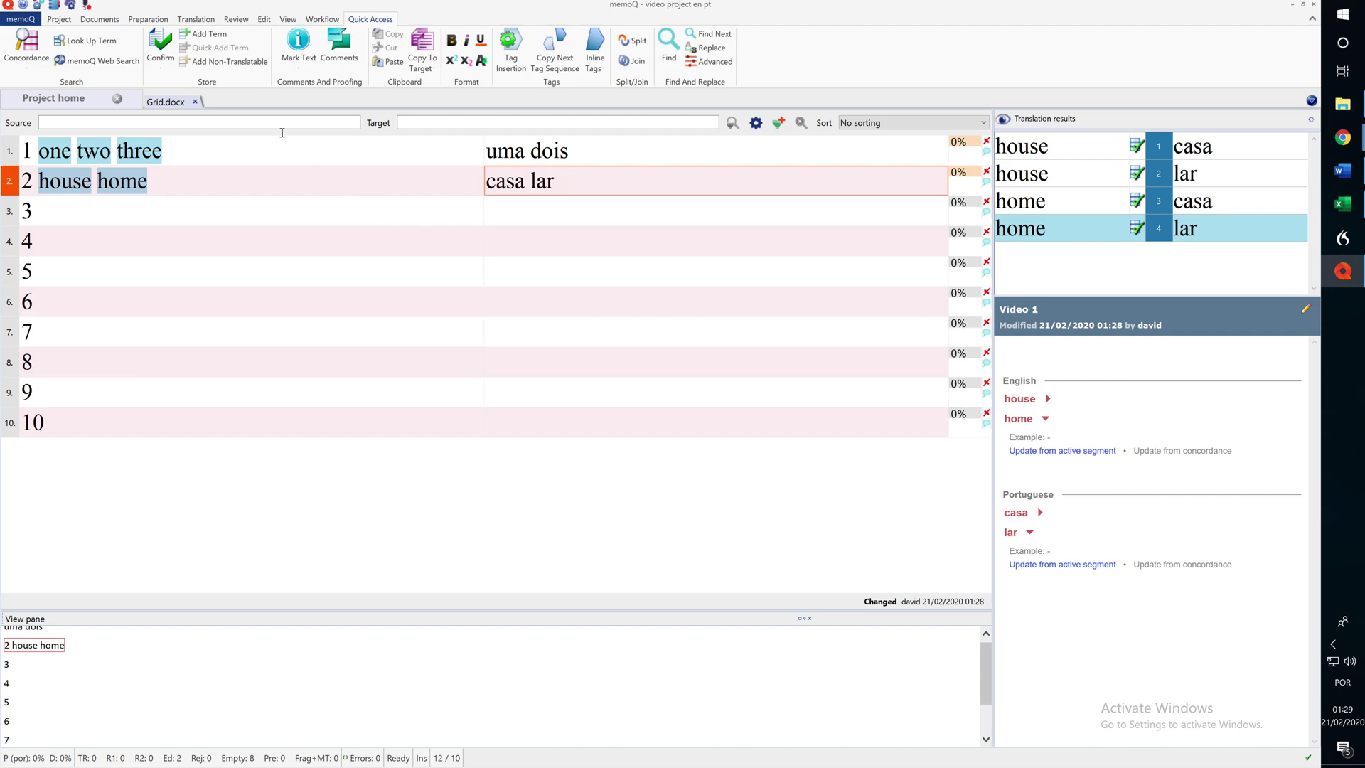
pyautogui.click(54, 98)
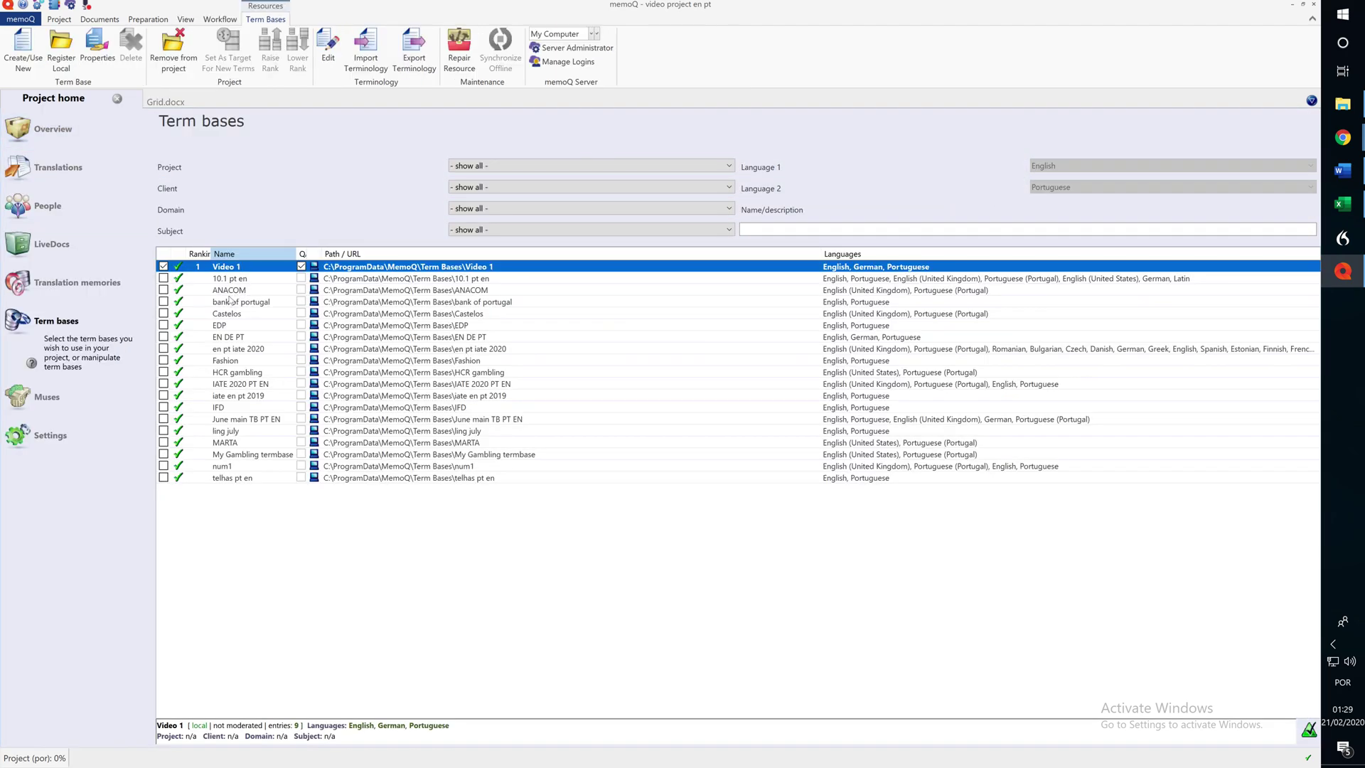
pyautogui.rightClick(229, 269)
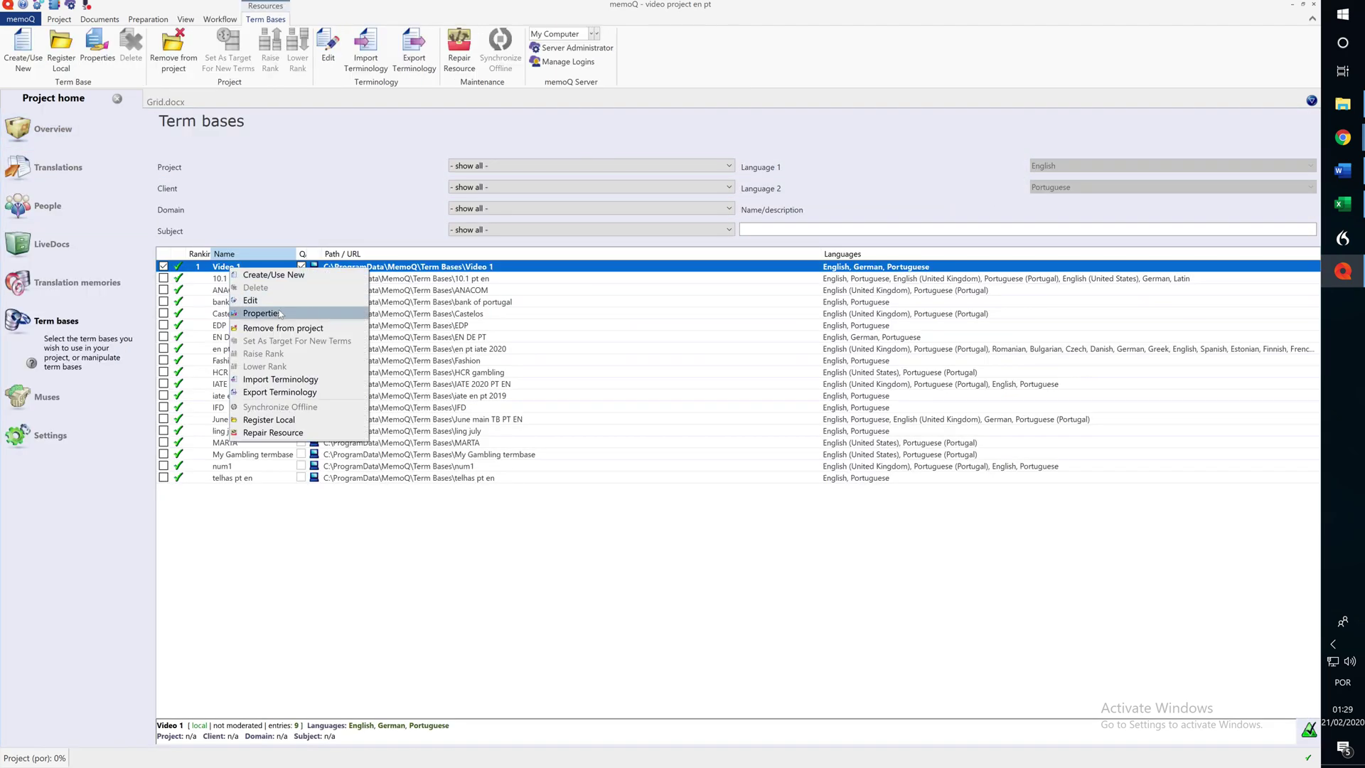
pyautogui.click(281, 380)
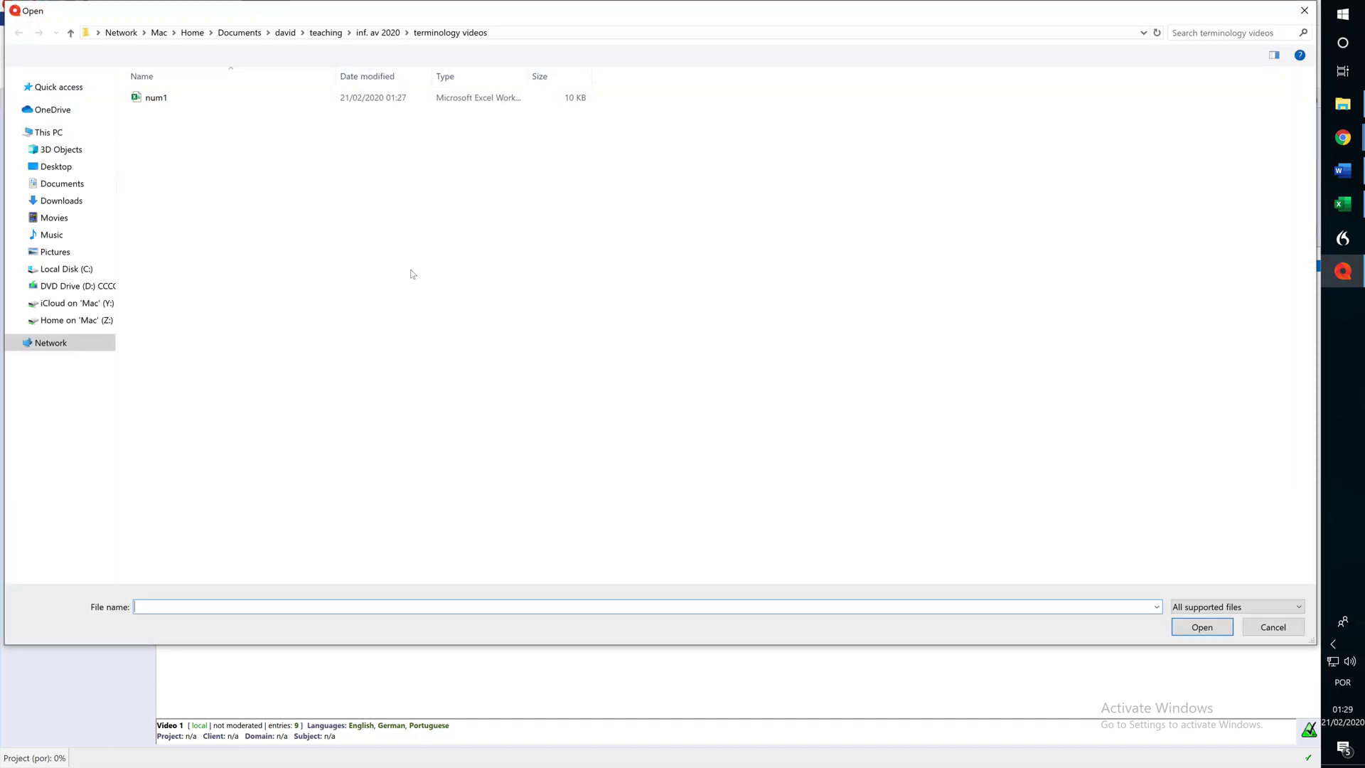
pyautogui.doubleClick(187, 100)
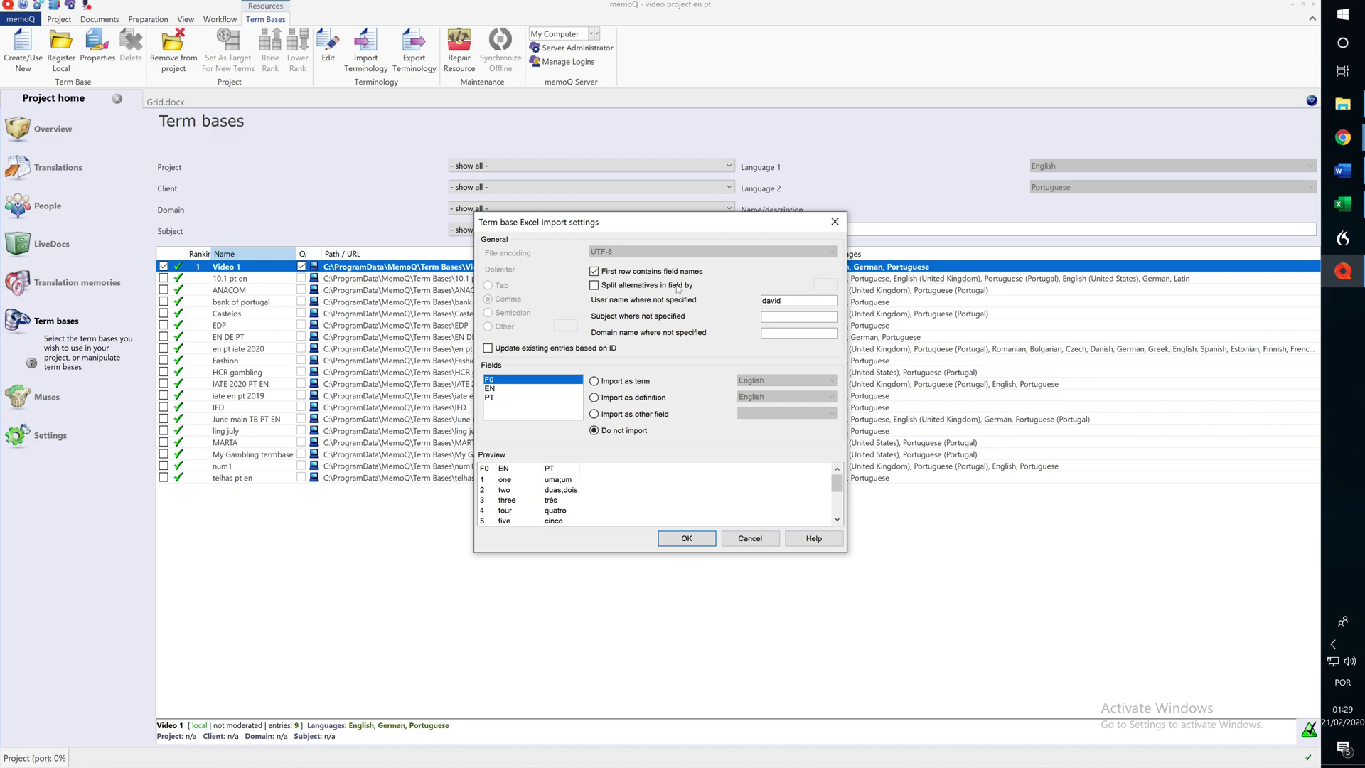
pyautogui.click(595, 286)
pyautogui.click(594, 285)
pyautogui.click(751, 540)
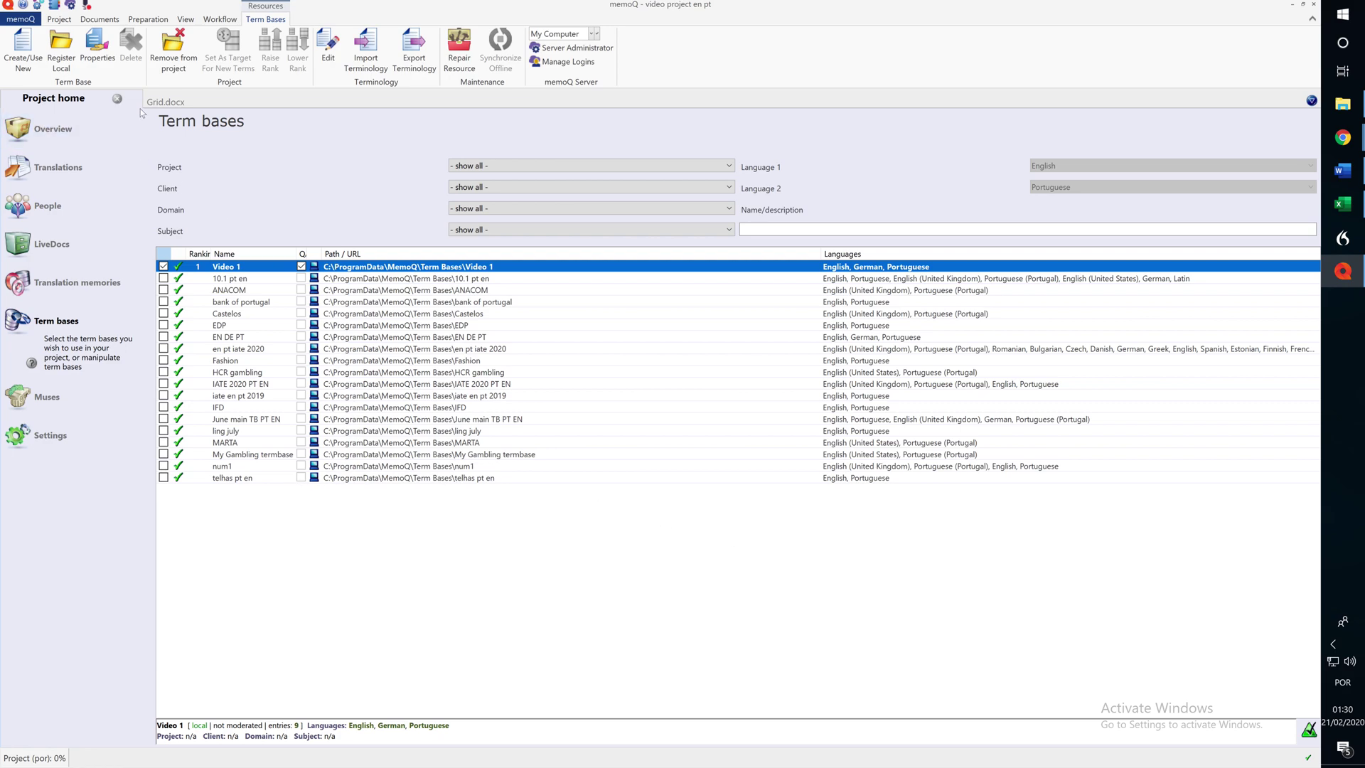
# Step: Change segment 3's source from 'person' to 'guy' and type the translation 'homen'
pyautogui.click(166, 102)
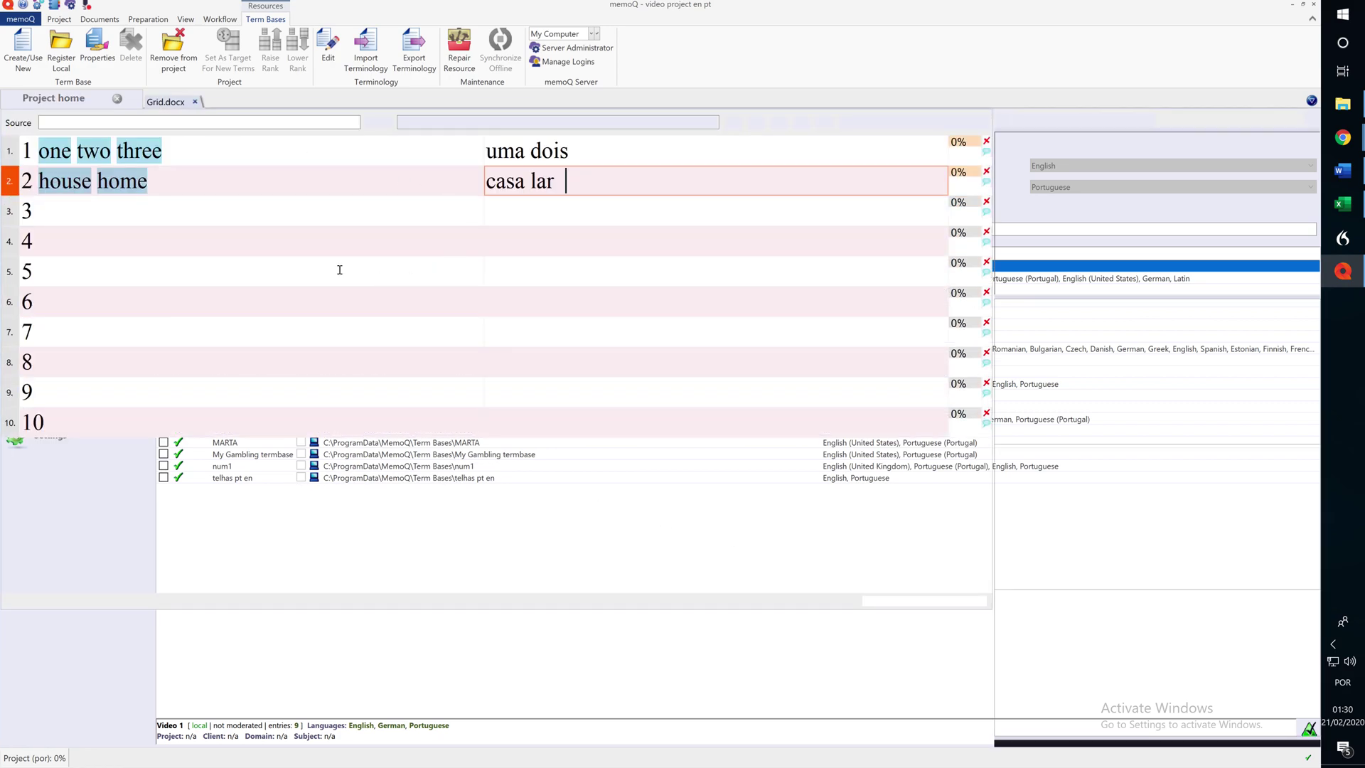
pyautogui.click(163, 219)
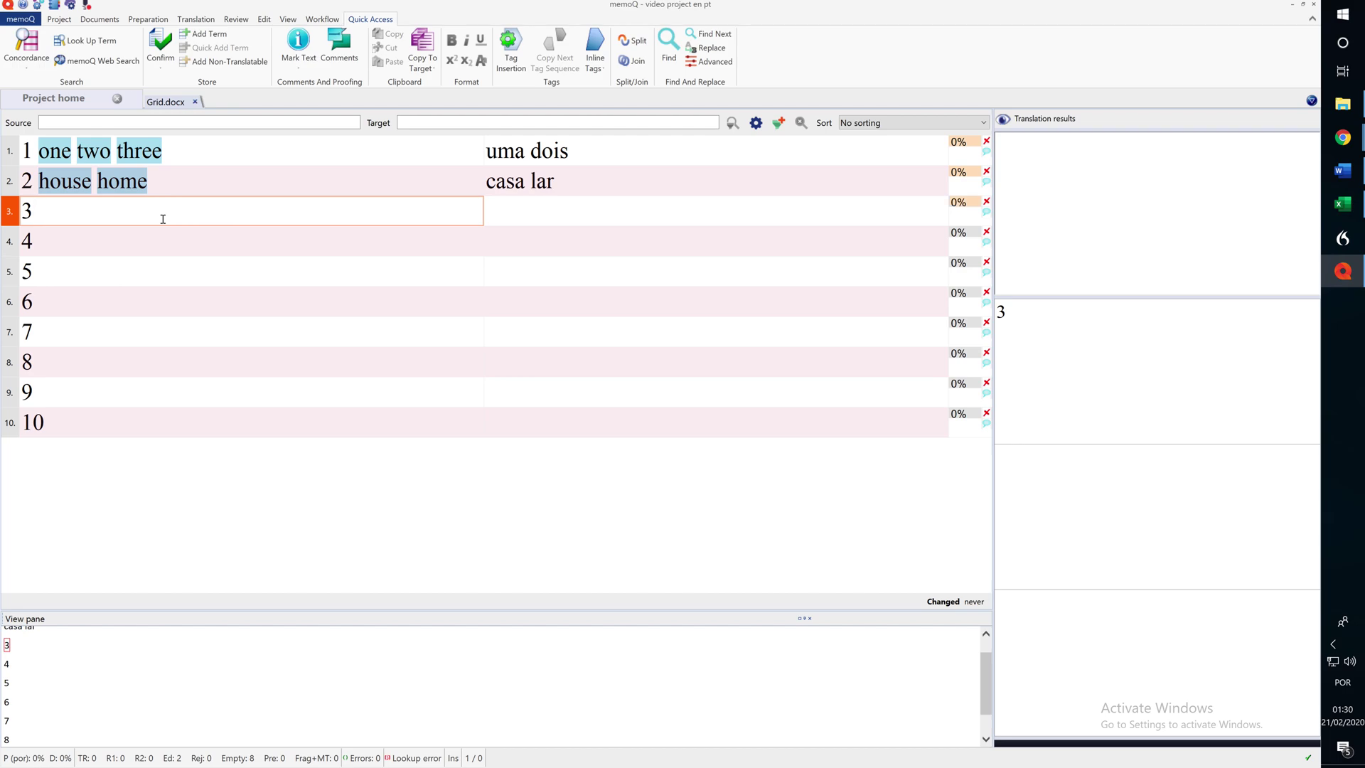
pyautogui.hotkey('ctrl', 'c')
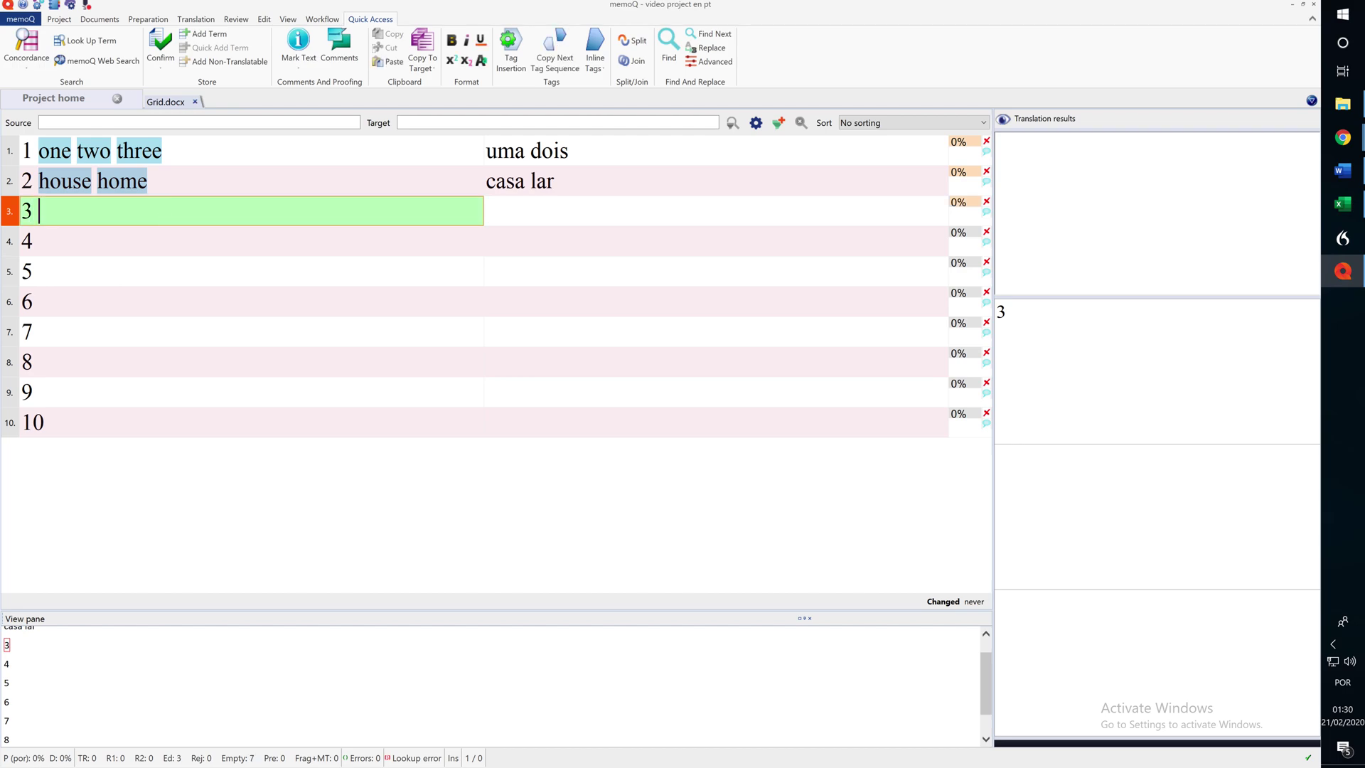
pyautogui.write('person')
pyautogui.click(512, 223)
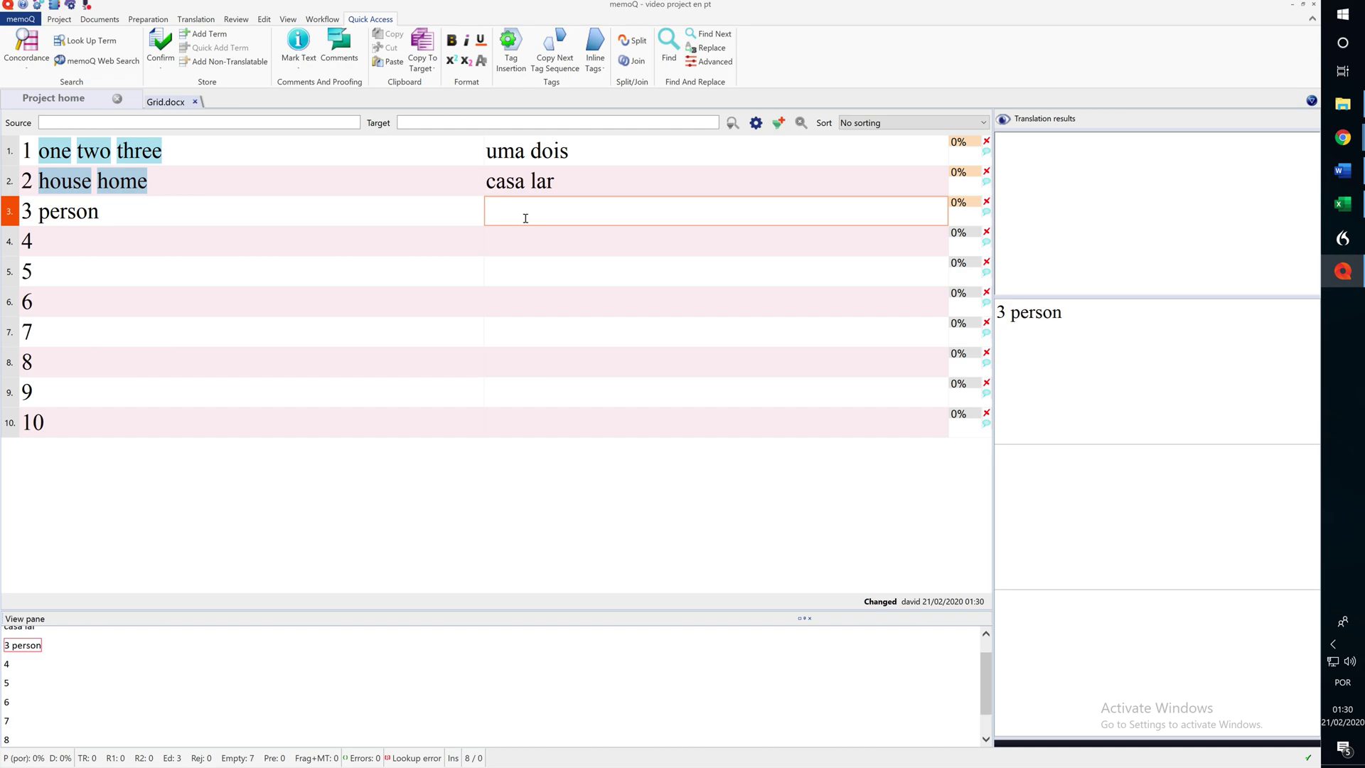
pyautogui.click(216, 210)
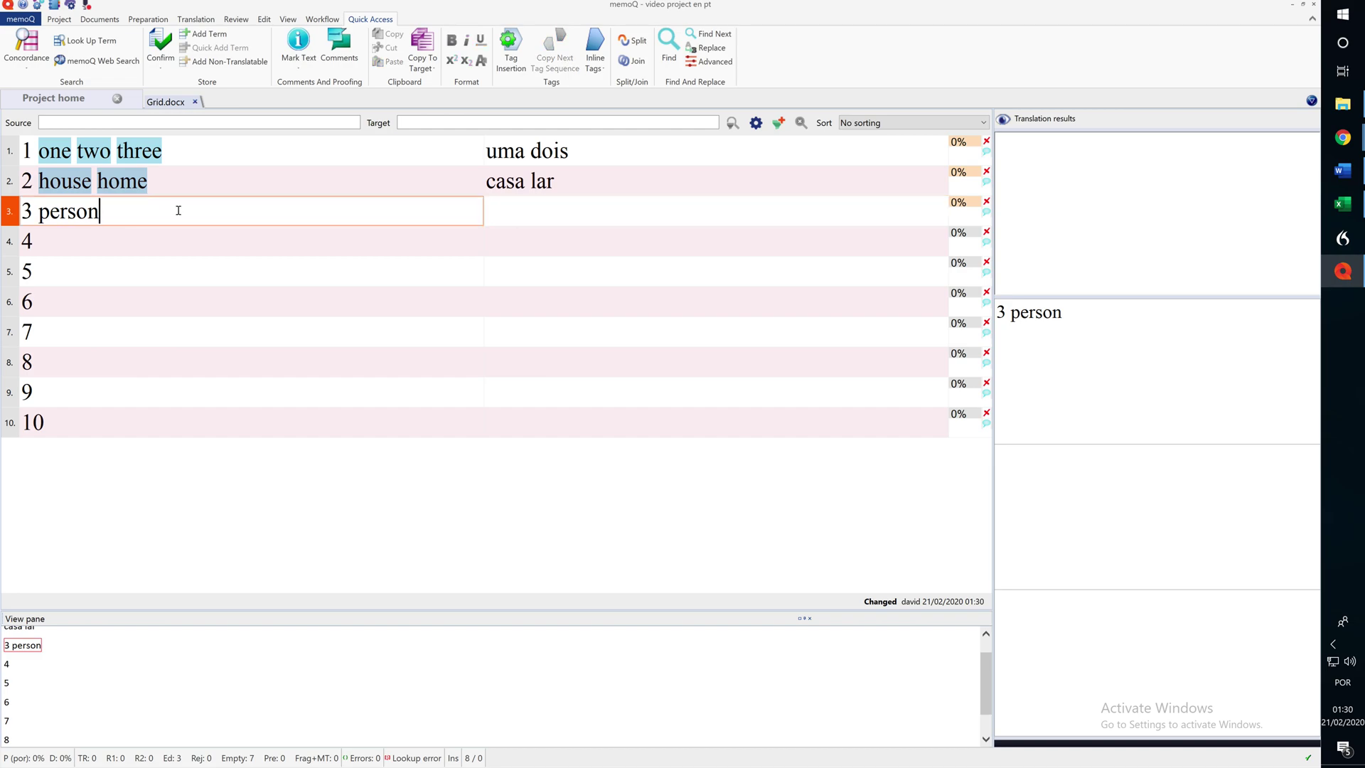
pyautogui.press('BackSpace')
pyautogui.press('BackSpace')
pyautogui.press('BackSpace')
pyautogui.press('BackSpace')
pyautogui.press('BackSpace')
pyautogui.press('BackSpace')
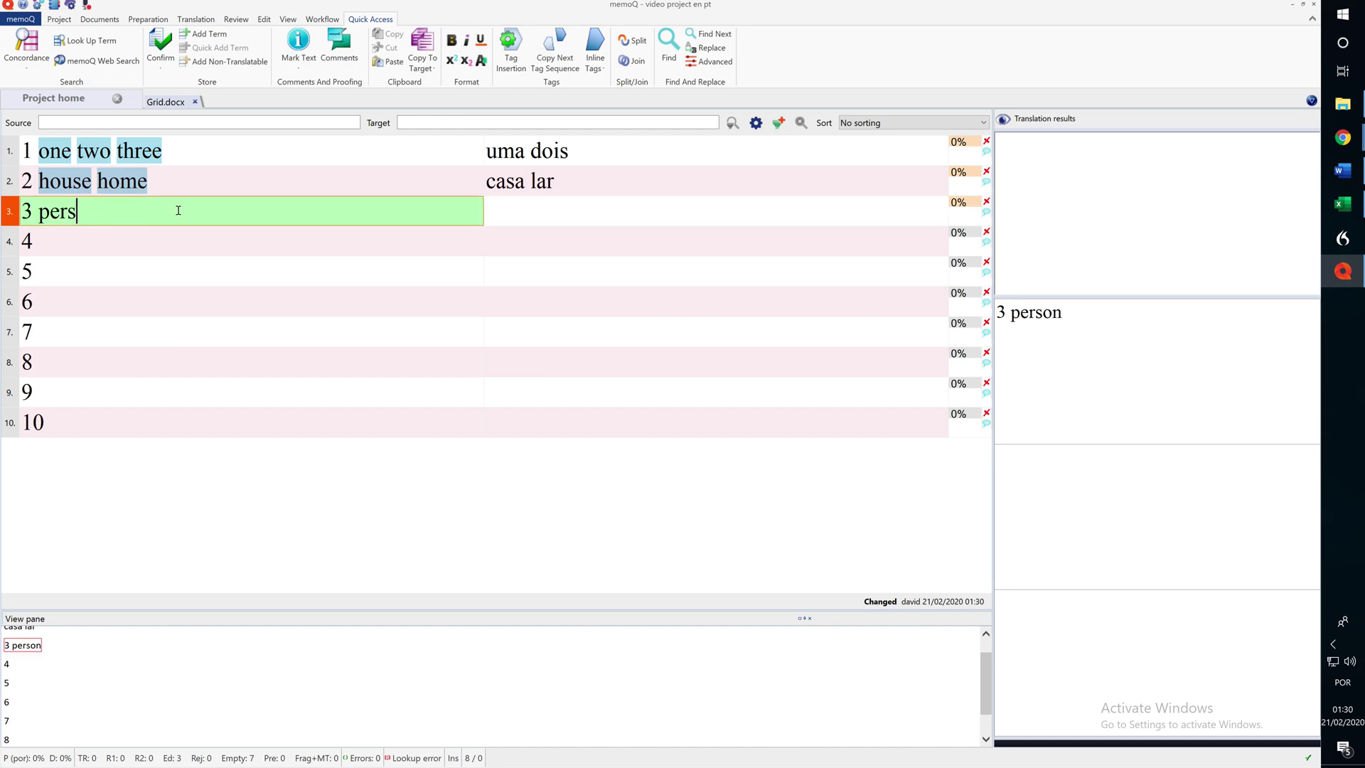
pyautogui.write('guy')
pyautogui.click(545, 218)
pyautogui.write('homen')
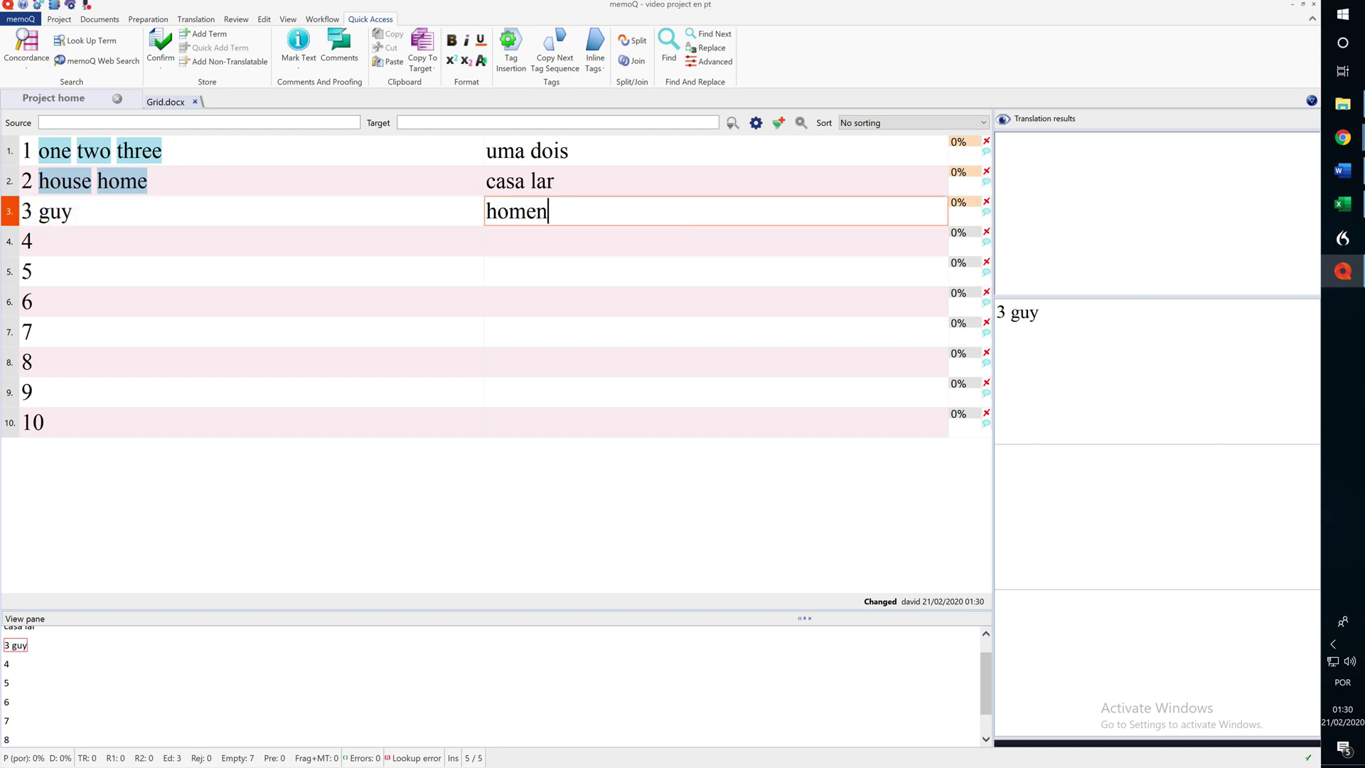
# Step: Select guy and homen in segment 3 and save them as a Video 1 term entry
pyautogui.doubleClick(74, 215)
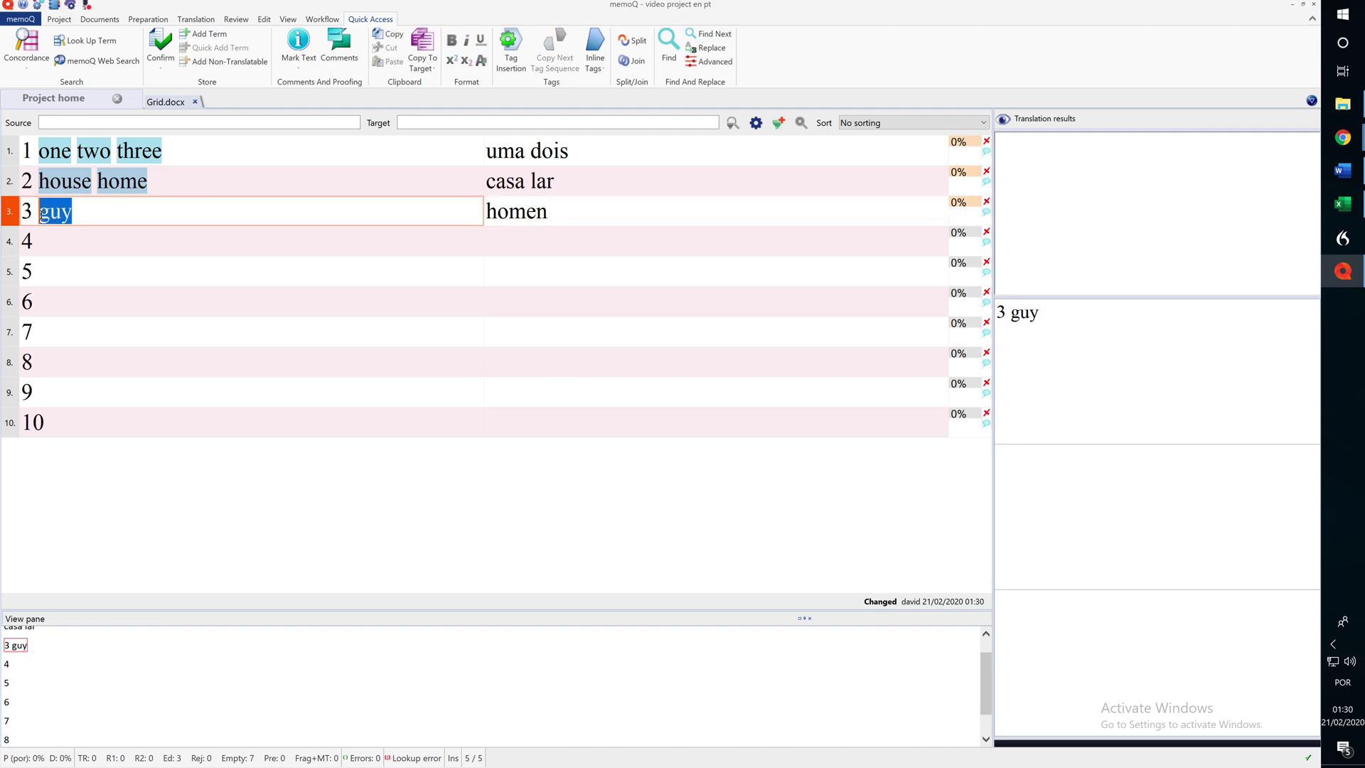
pyautogui.moveTo(548, 218); pyautogui.dragTo(484, 213)
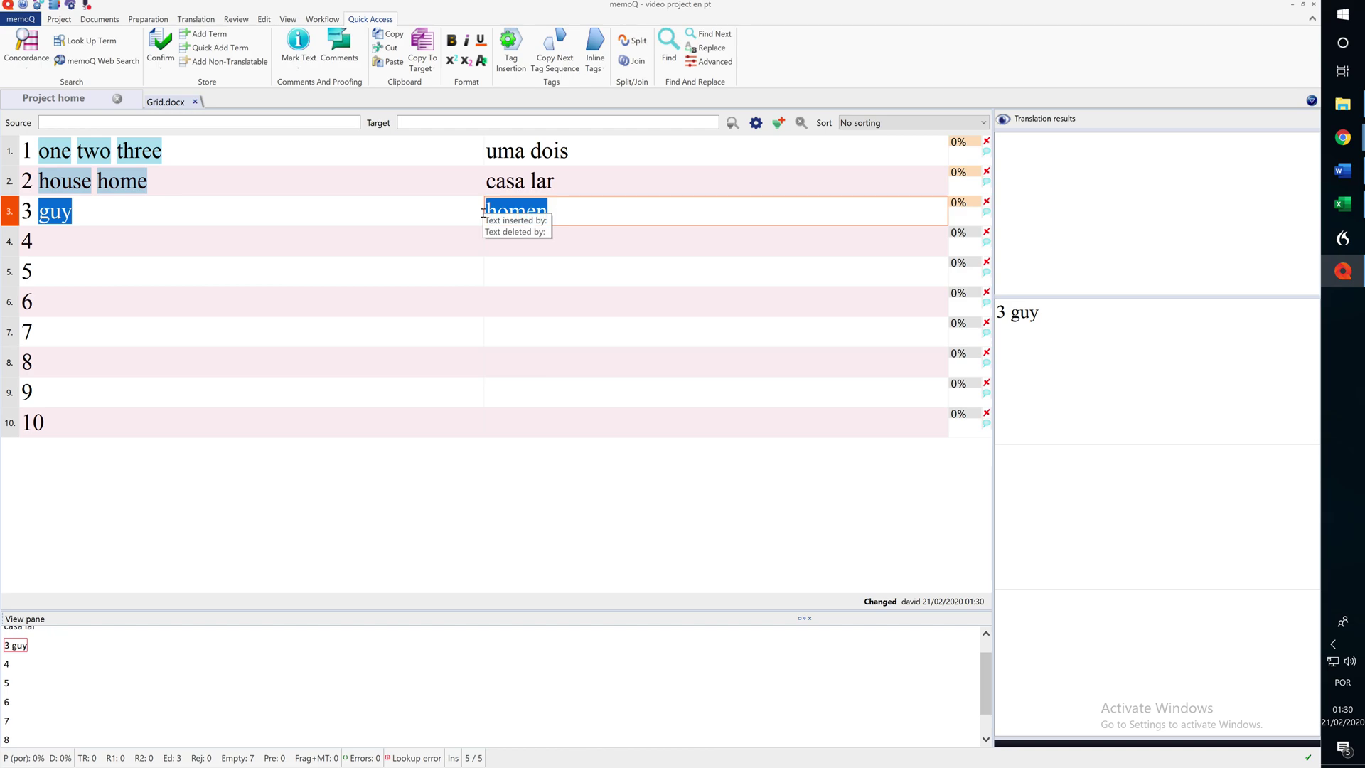
pyautogui.press('End')
pyautogui.doubleClick(523, 211)
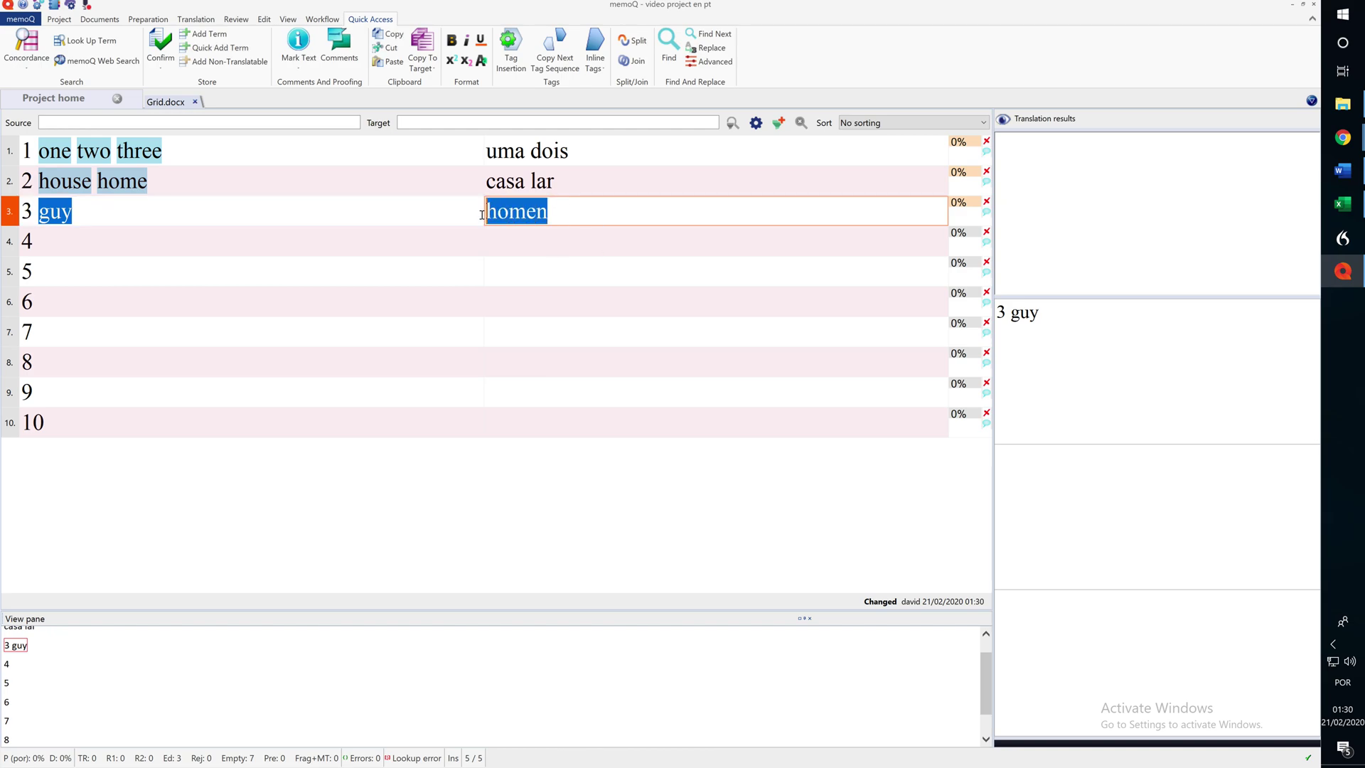
pyautogui.rightClick(505, 217)
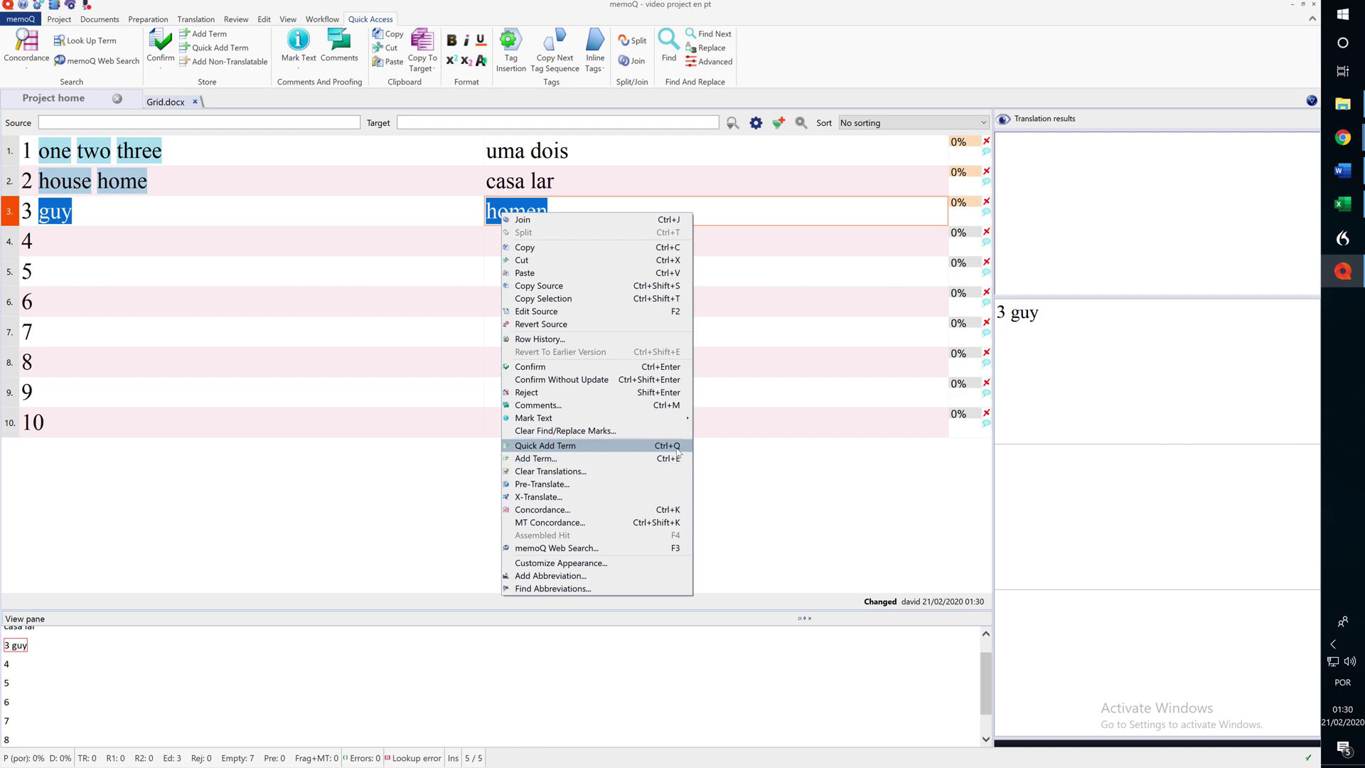
pyautogui.click(613, 460)
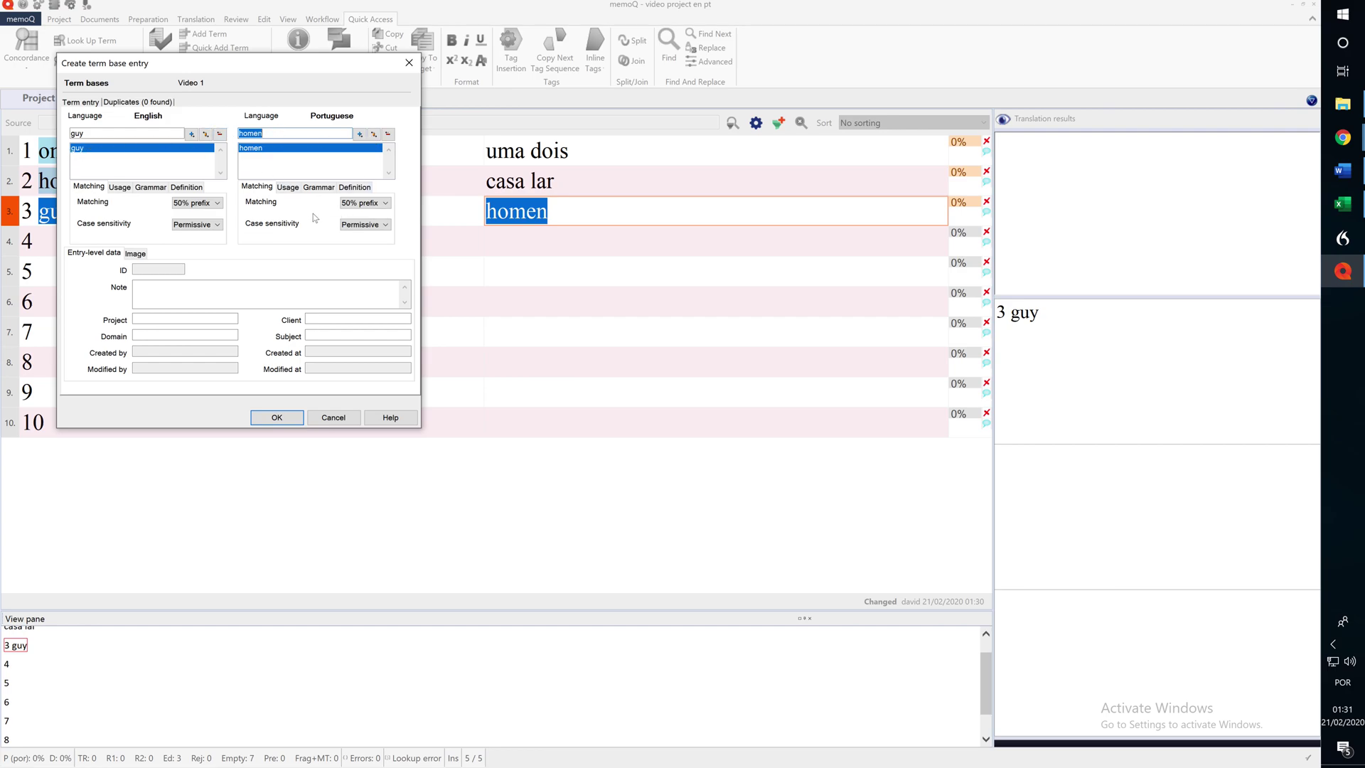
pyautogui.click(277, 418)
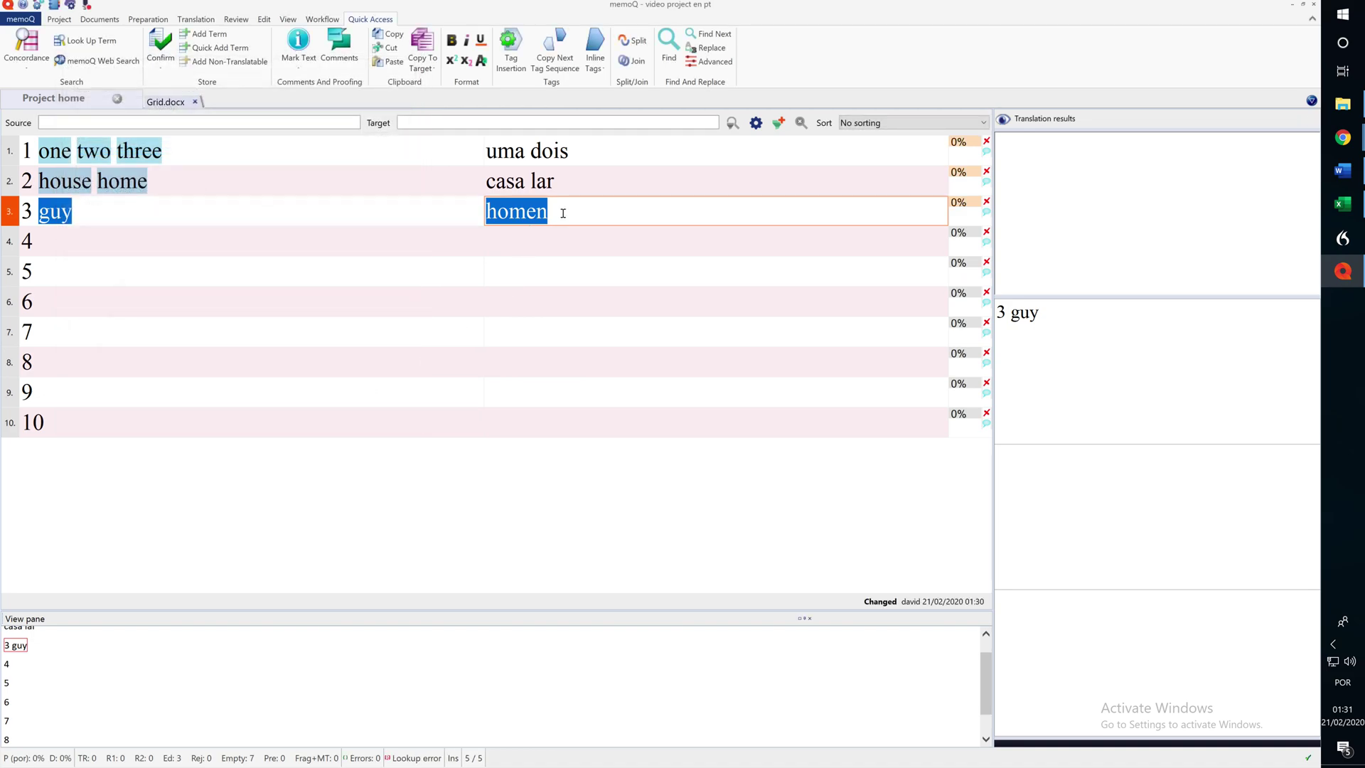
# Step: Replace 'homen' with 'gajo' in segment 3's translation
pyautogui.moveTo(562, 211); pyautogui.dragTo(482, 212)
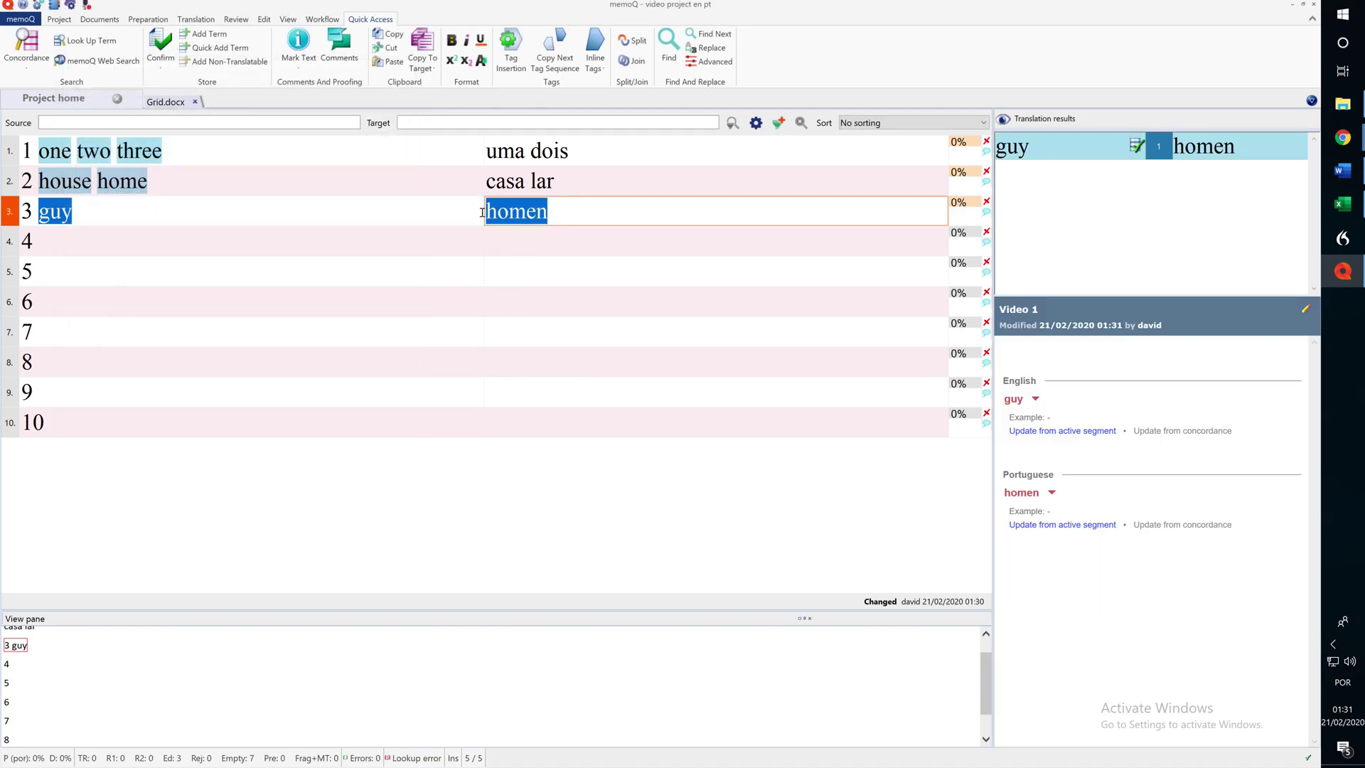
pyautogui.write('gajo')
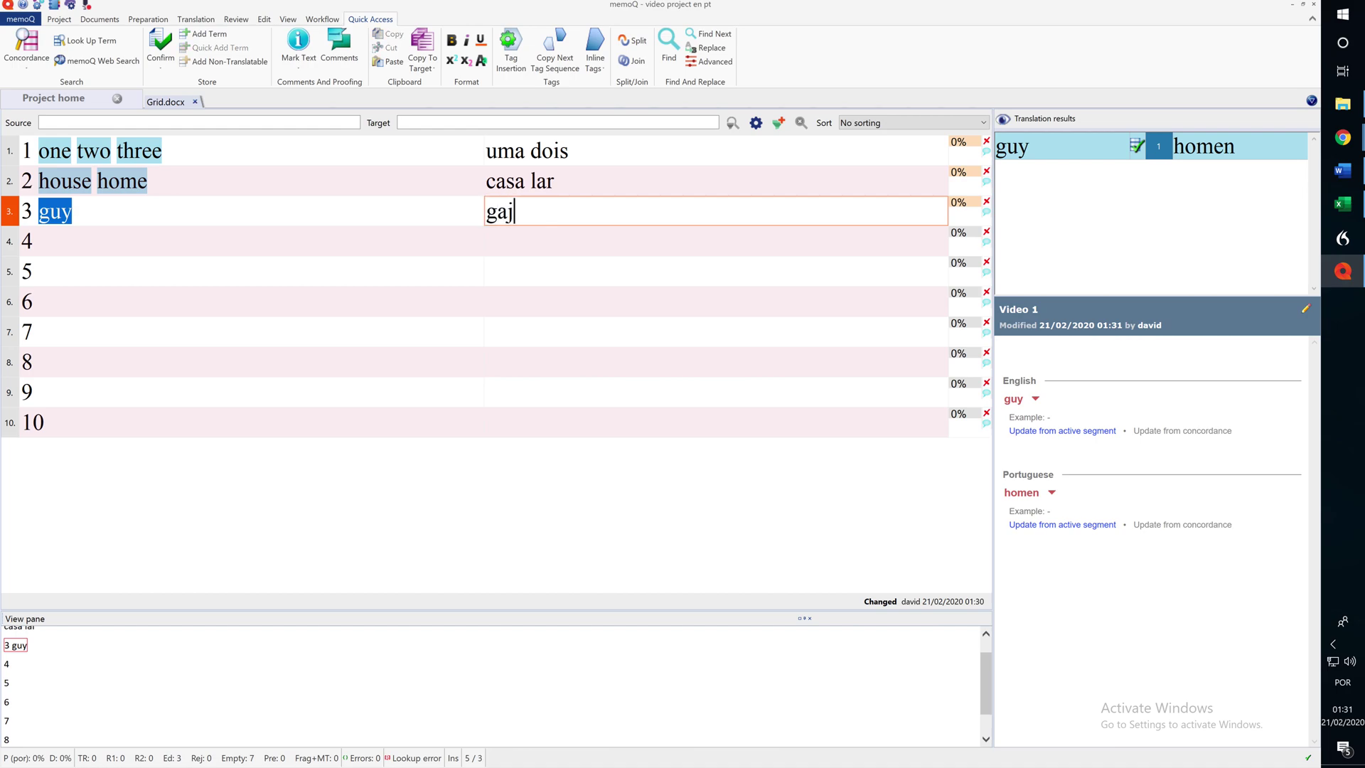
pyautogui.click(502, 270)
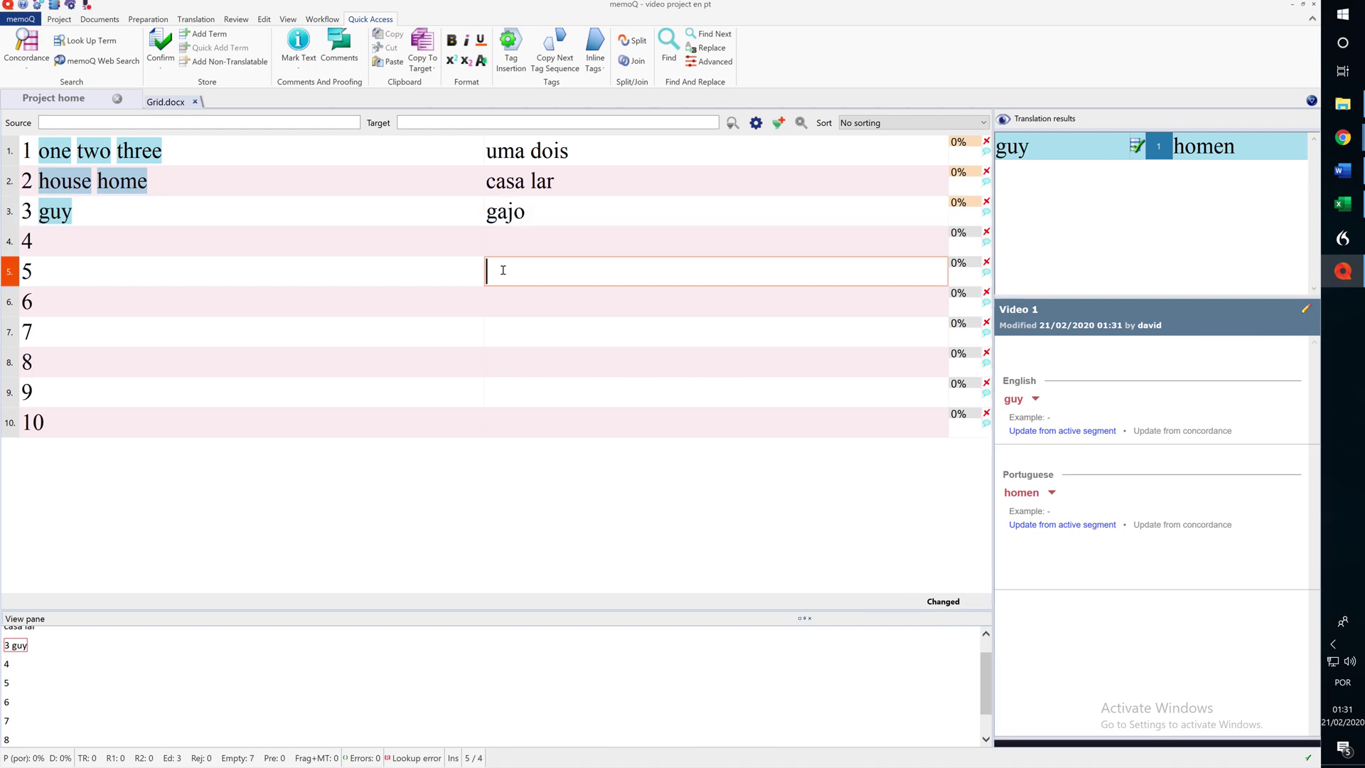
# Step: Add guy → gajo to Video 1, marking gajo as a forbidden term
pyautogui.moveTo(539, 211); pyautogui.dragTo(475, 211)
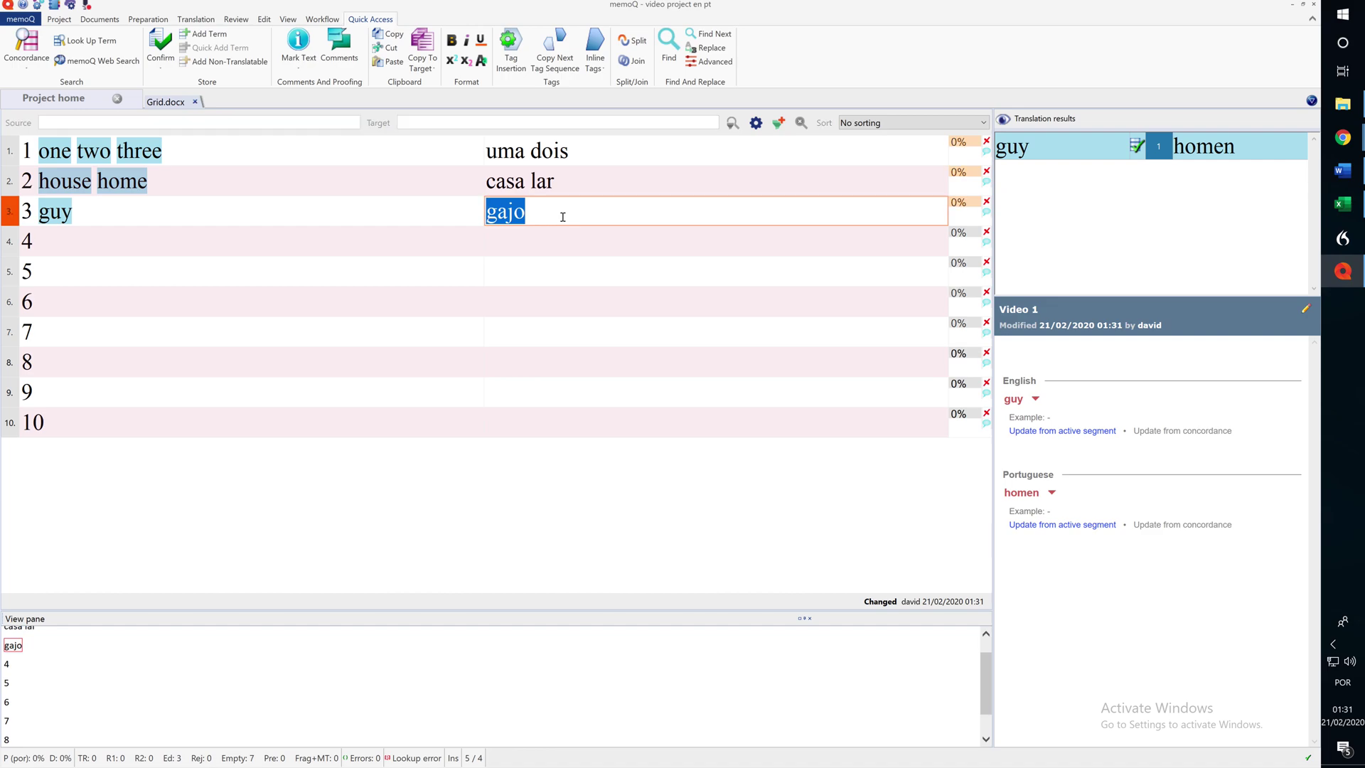
pyautogui.hotkey('ctrl', 'e')
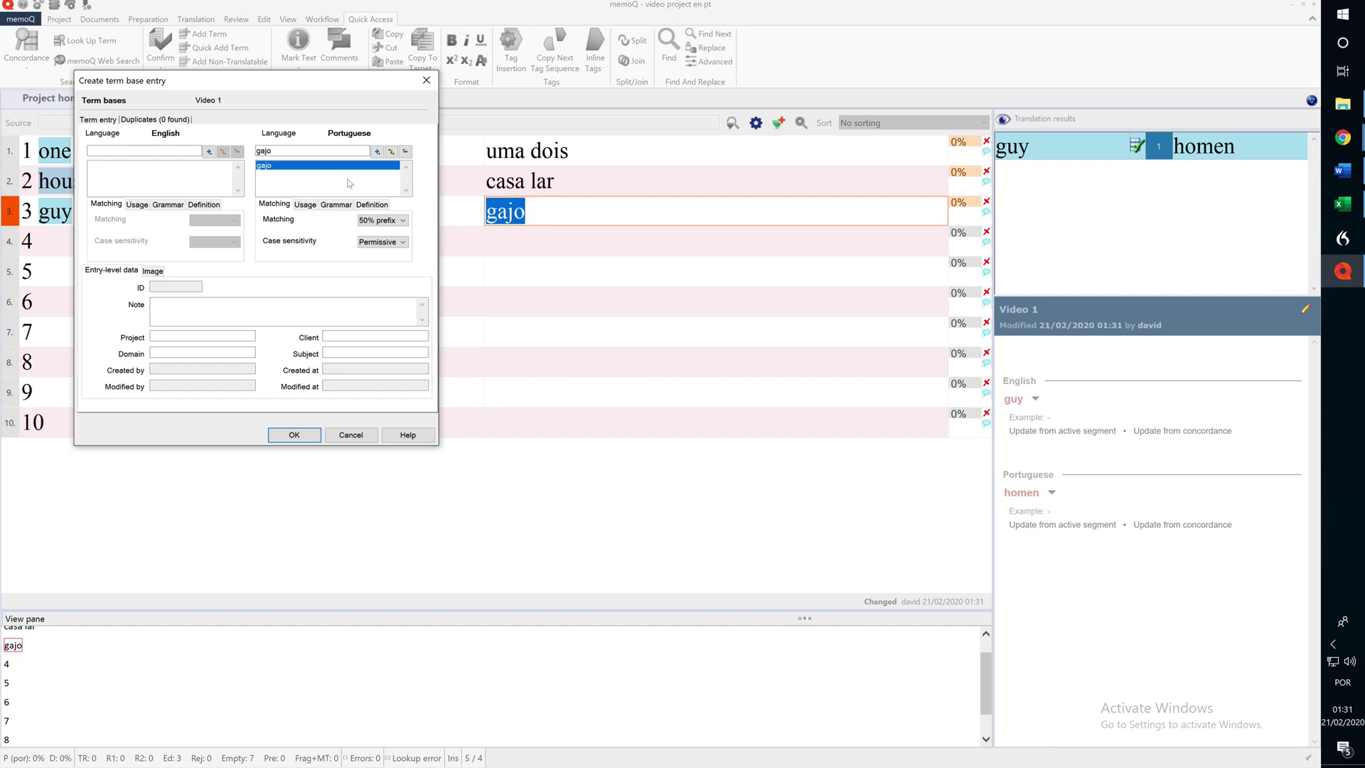
pyautogui.click(427, 81)
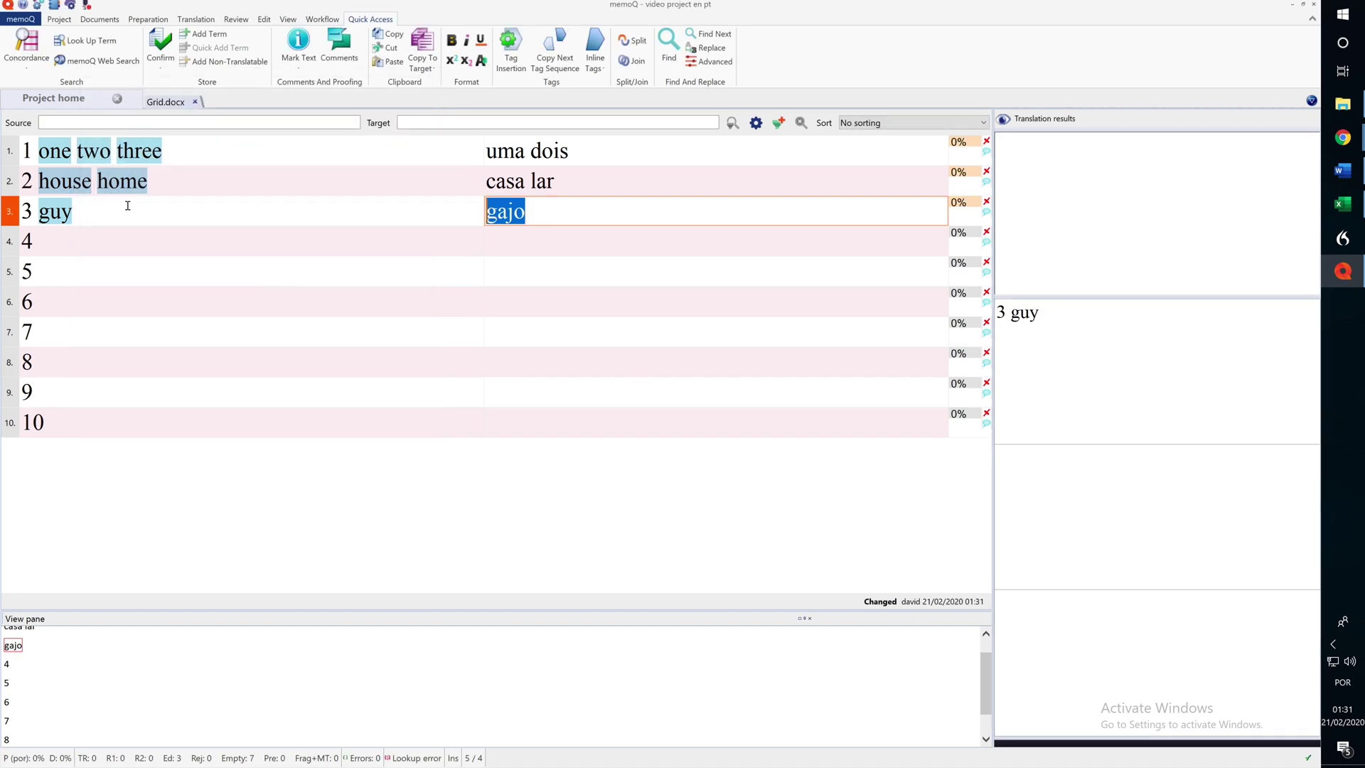
pyautogui.moveTo(97, 213); pyautogui.dragTo(39, 214)
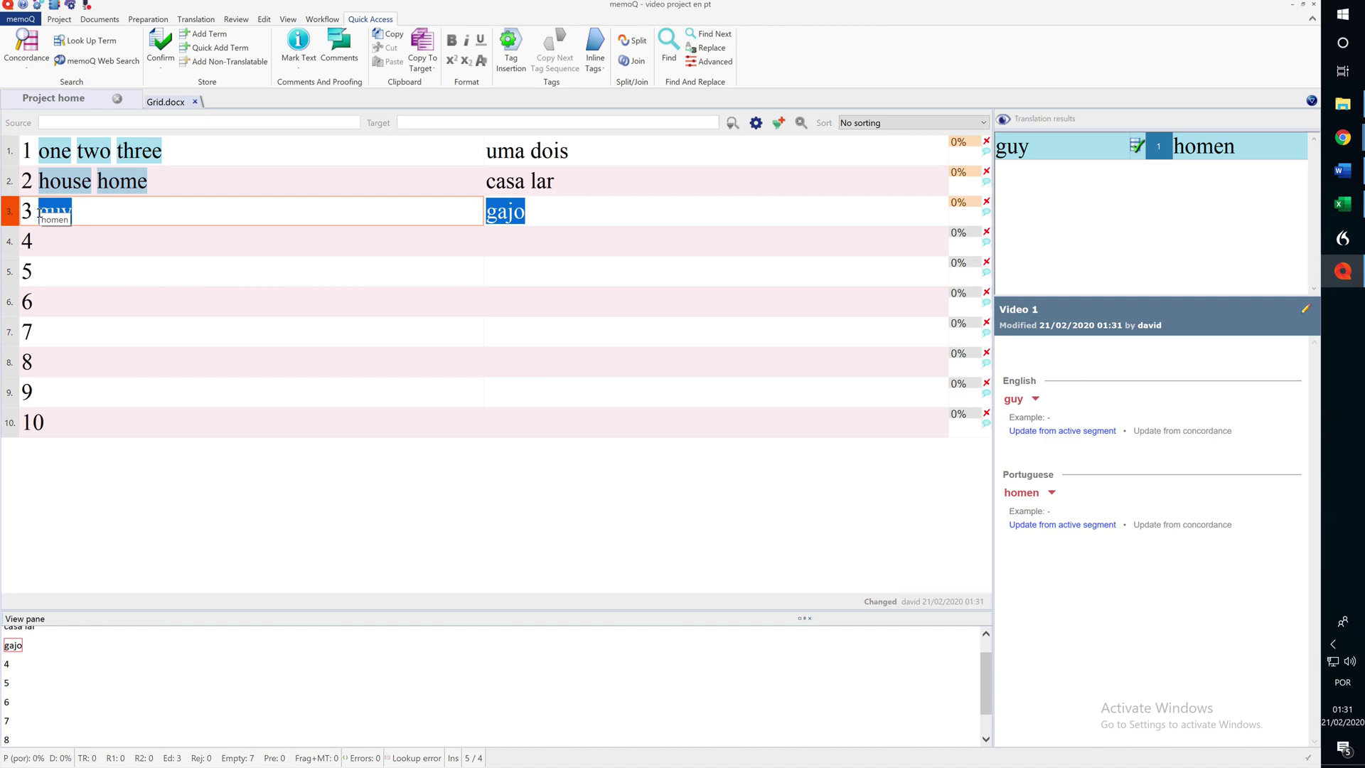
pyautogui.hotkey('ctrl', 'e')
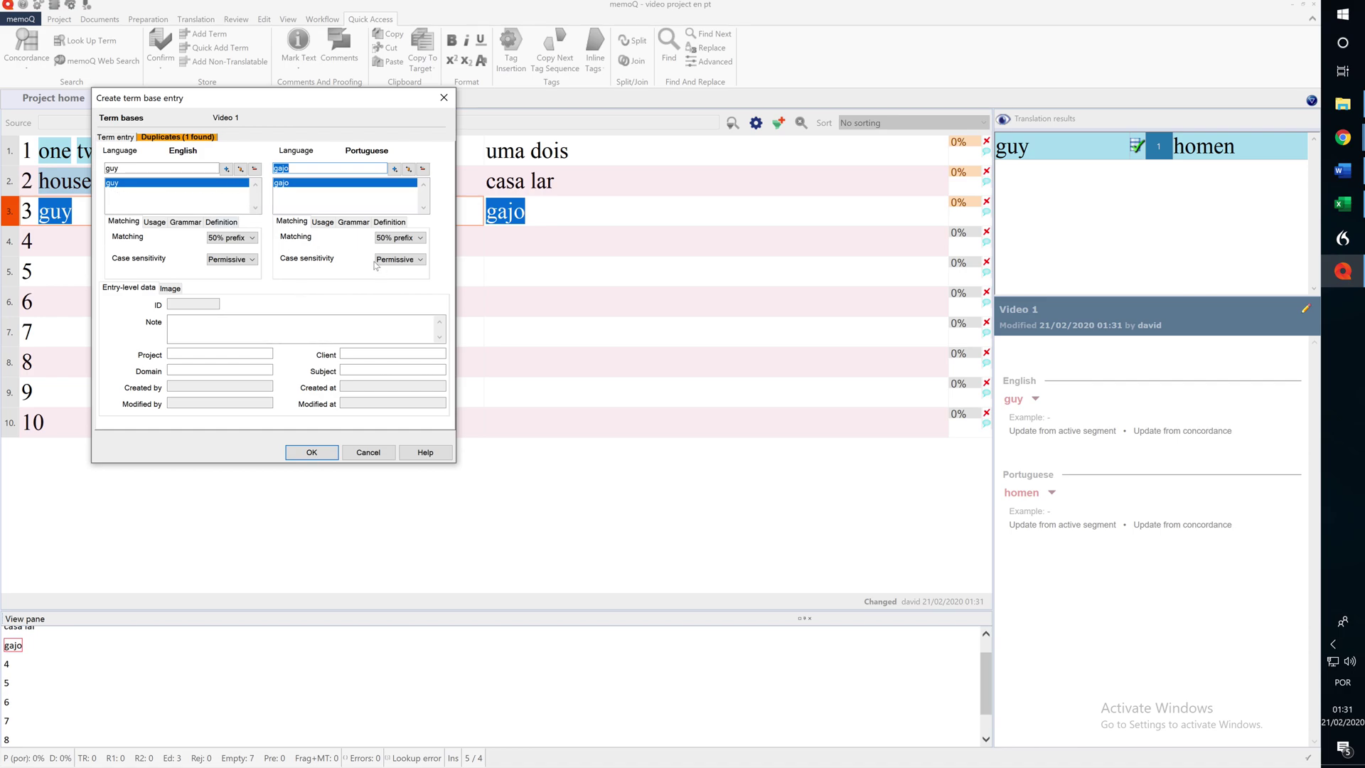
pyautogui.click(323, 222)
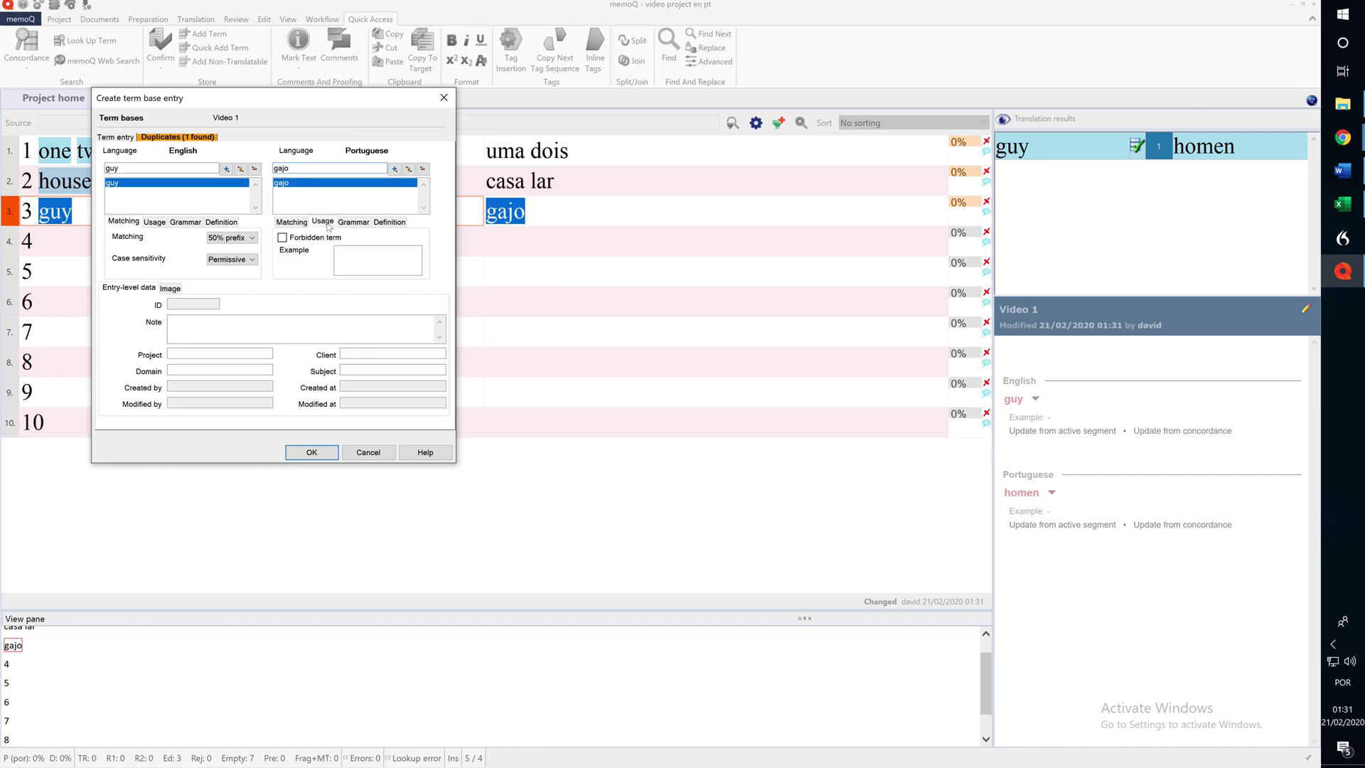
pyautogui.click(282, 239)
pyautogui.click(297, 224)
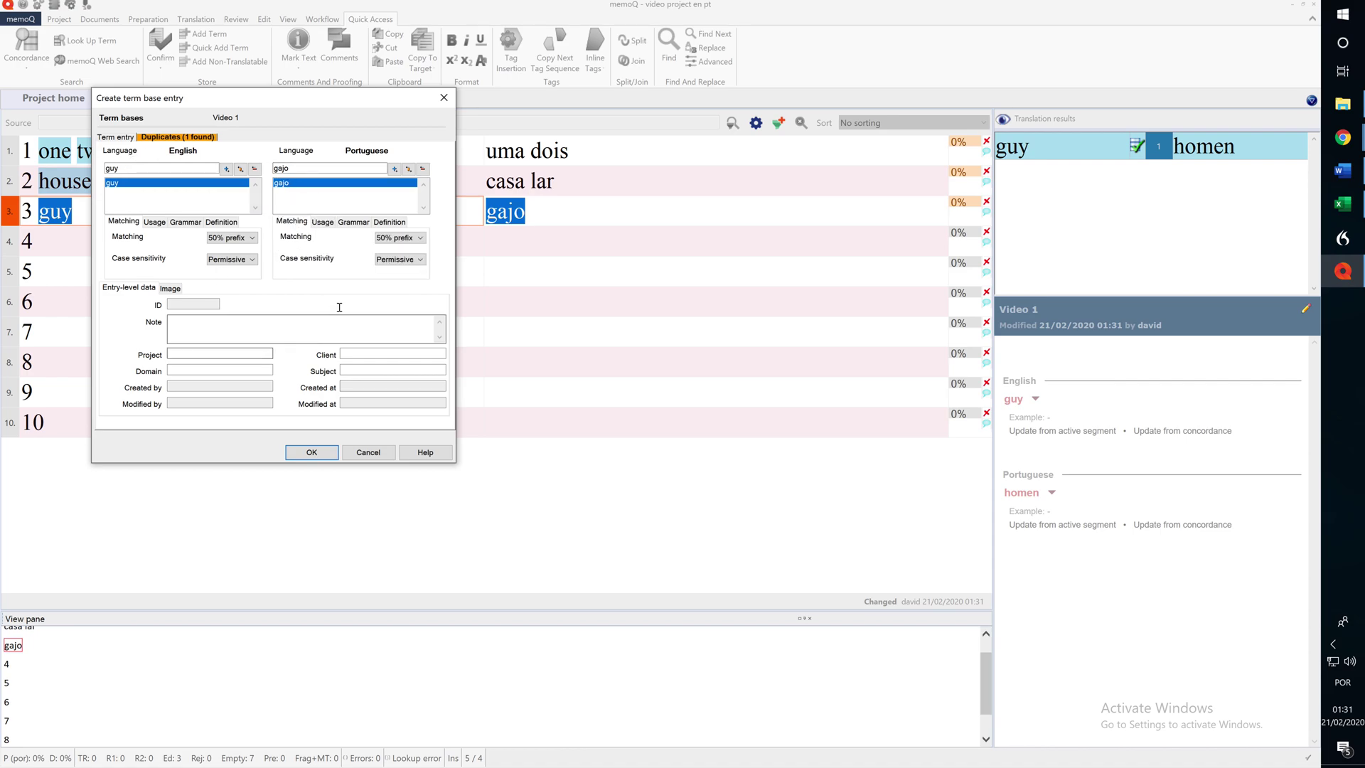
pyautogui.click(324, 222)
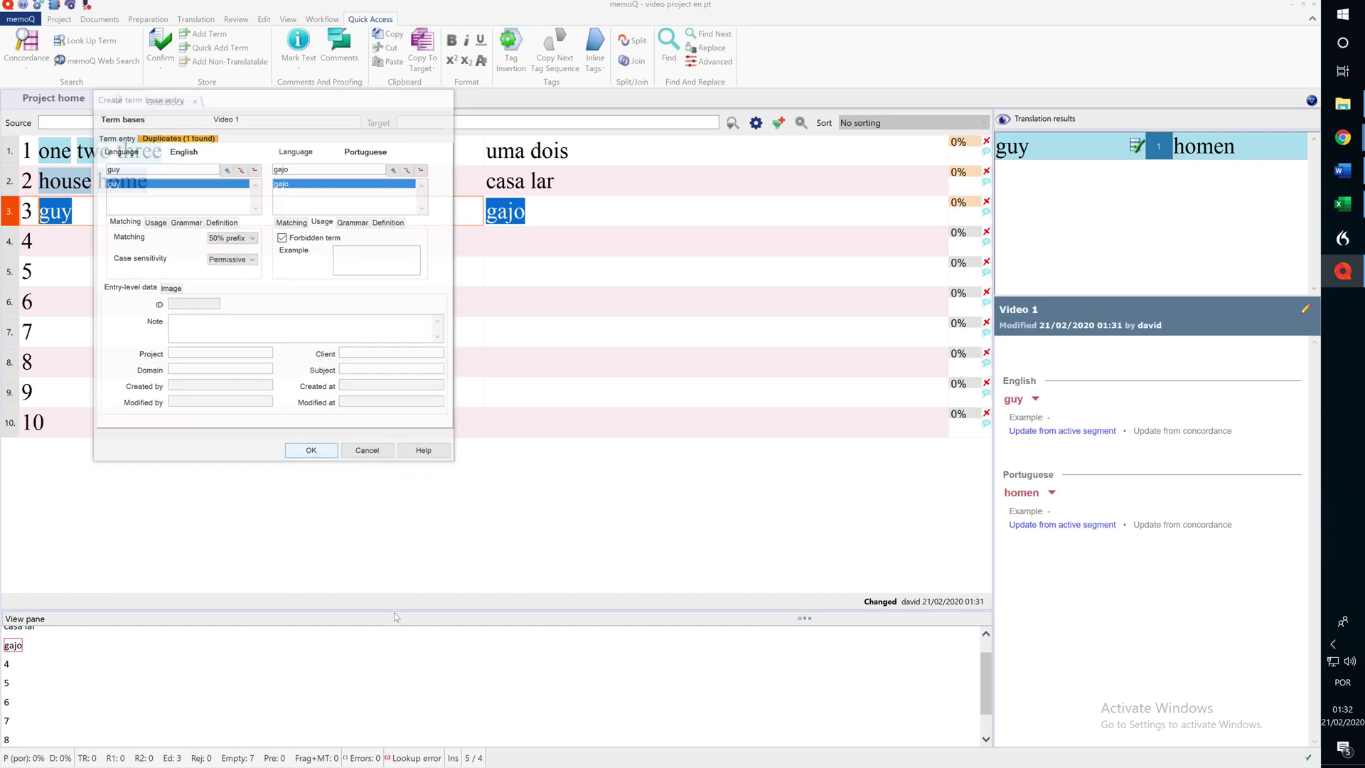
pyautogui.press('Return')
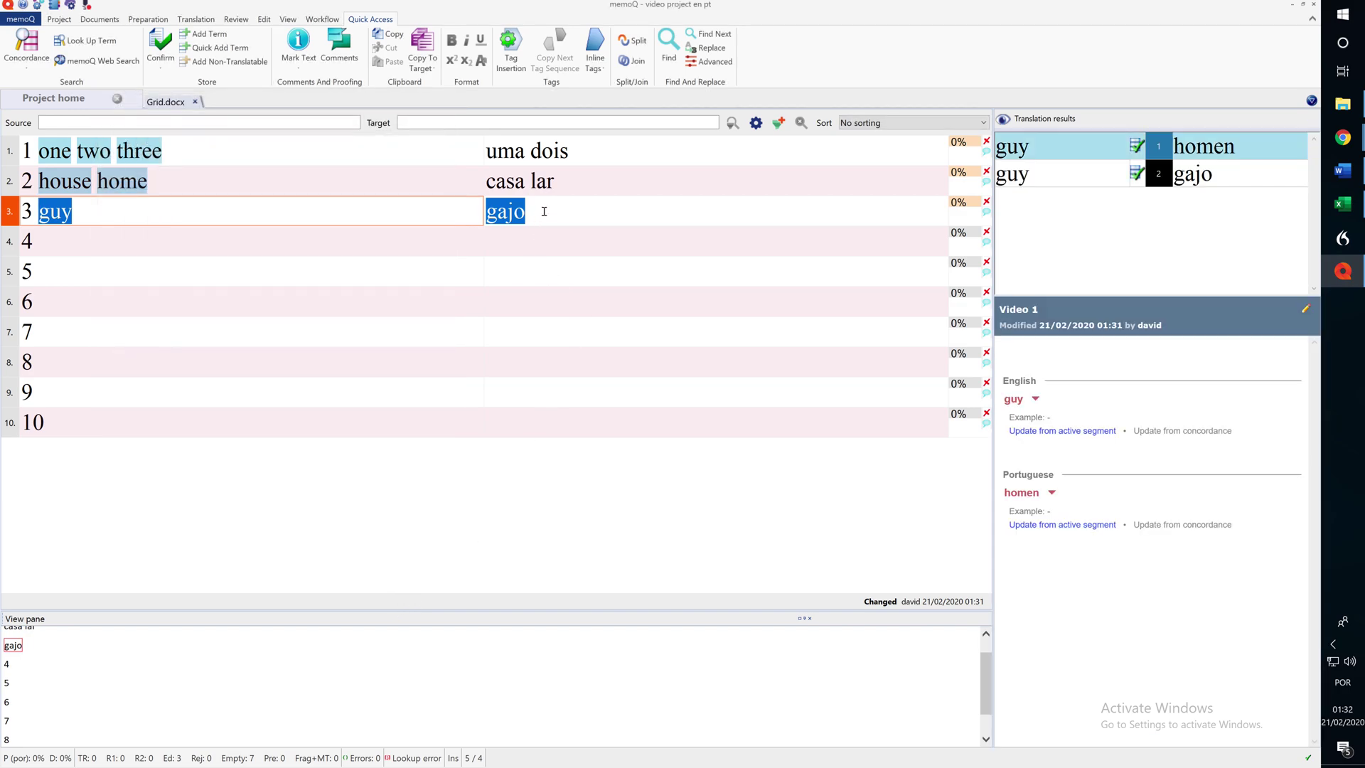
# Step: Delete 'gajo' from segment 3's translation
pyautogui.click(543, 212)
pyautogui.press('BackSpace')
pyautogui.press('BackSpace')
pyautogui.press('BackSpace')
pyautogui.press('BackSpace')
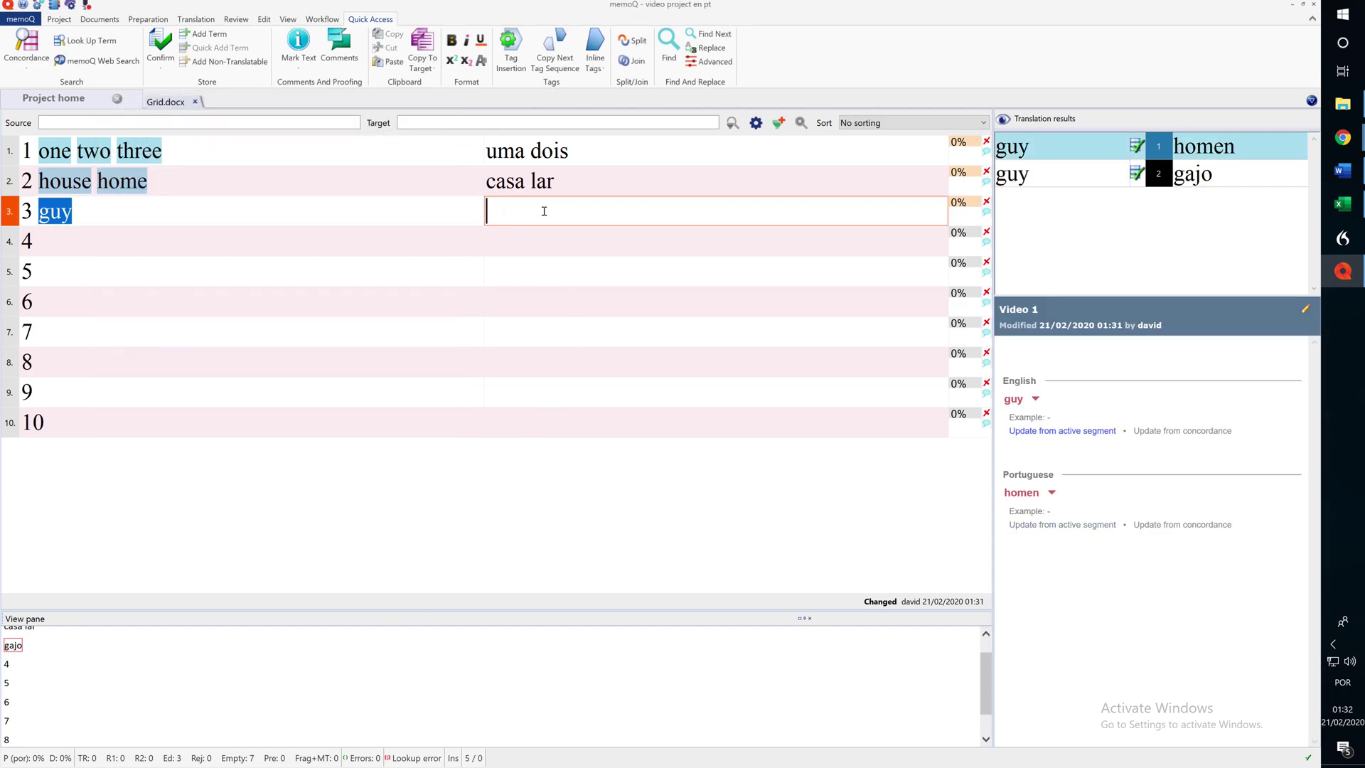
pyautogui.click(579, 186)
# Step: Return to segment 3's empty translation, then go to the project's Term bases page
pyautogui.click(566, 211)
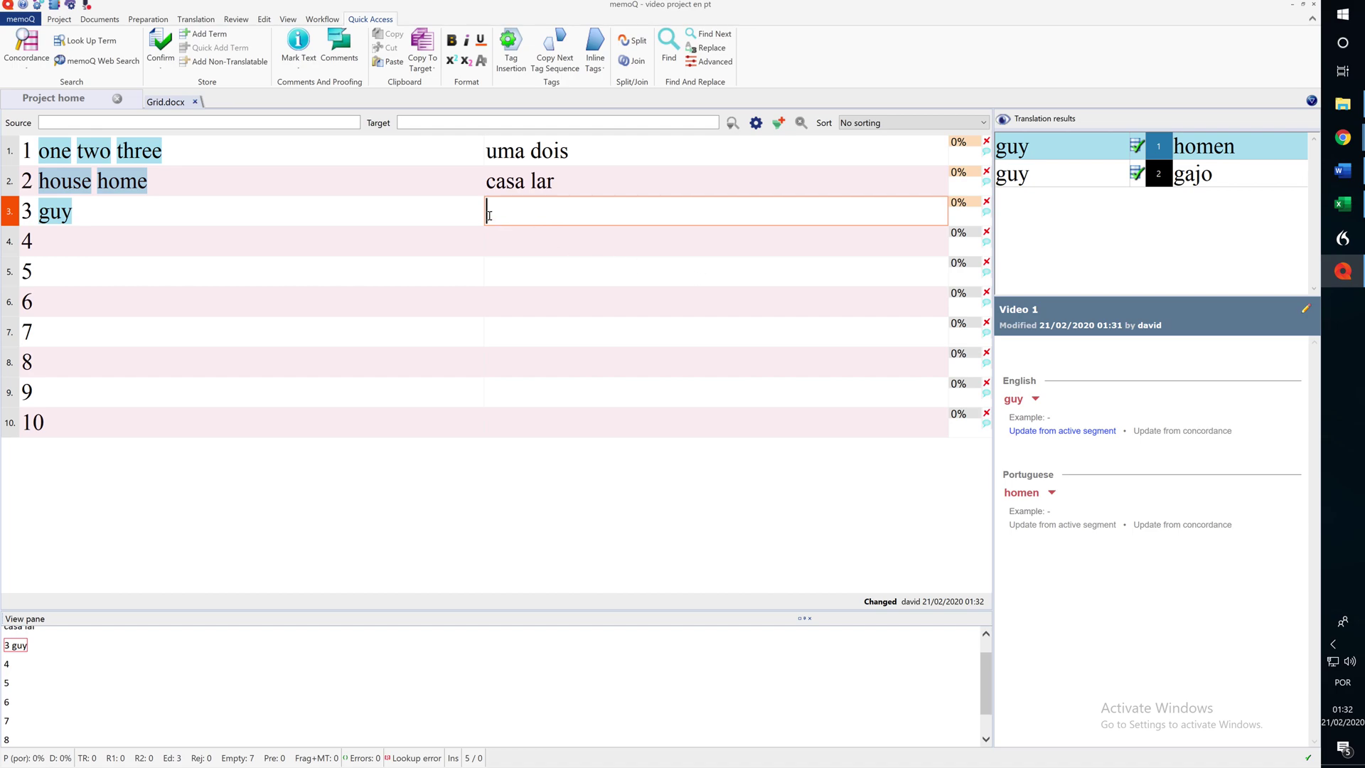
pyautogui.click(70, 101)
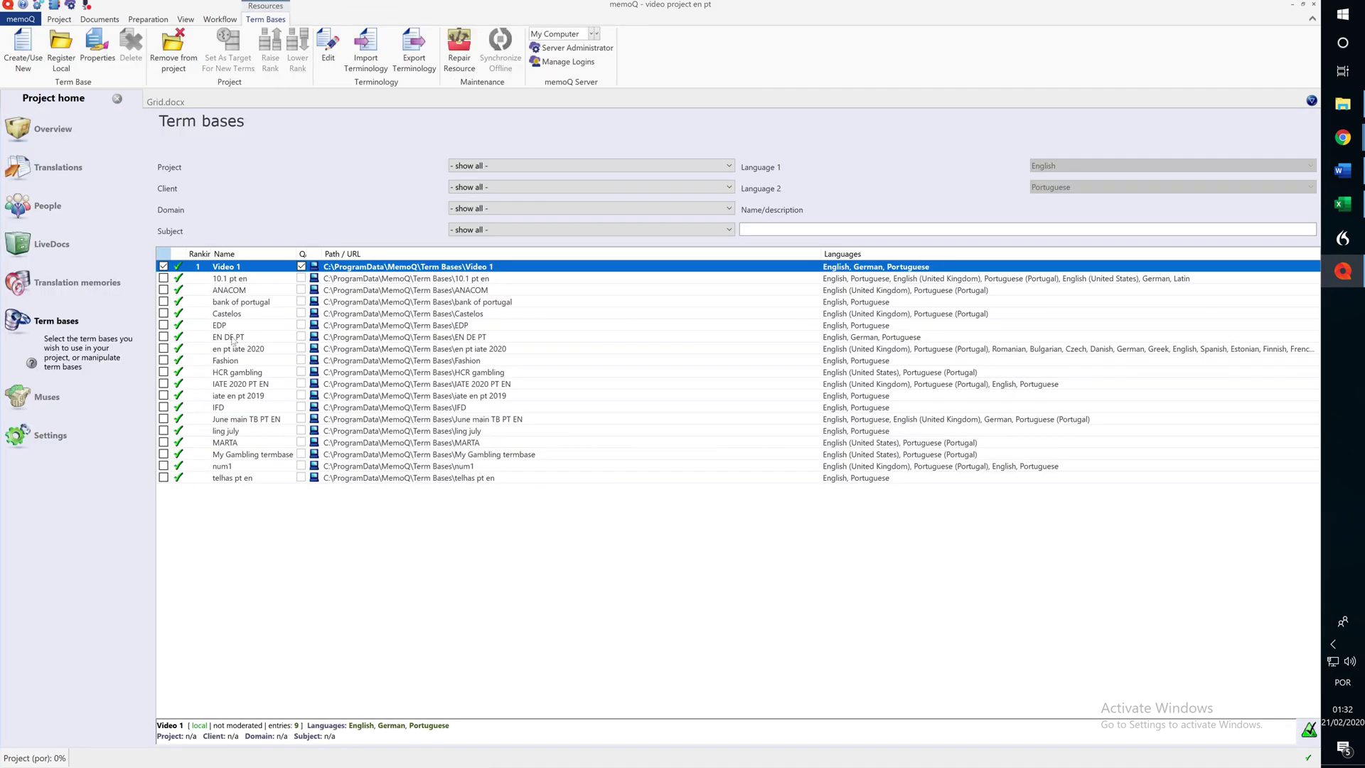
# Step: Open Video 1's export settings, switch the format to XLSX, then close without exporting
pyautogui.rightClick(255, 266)
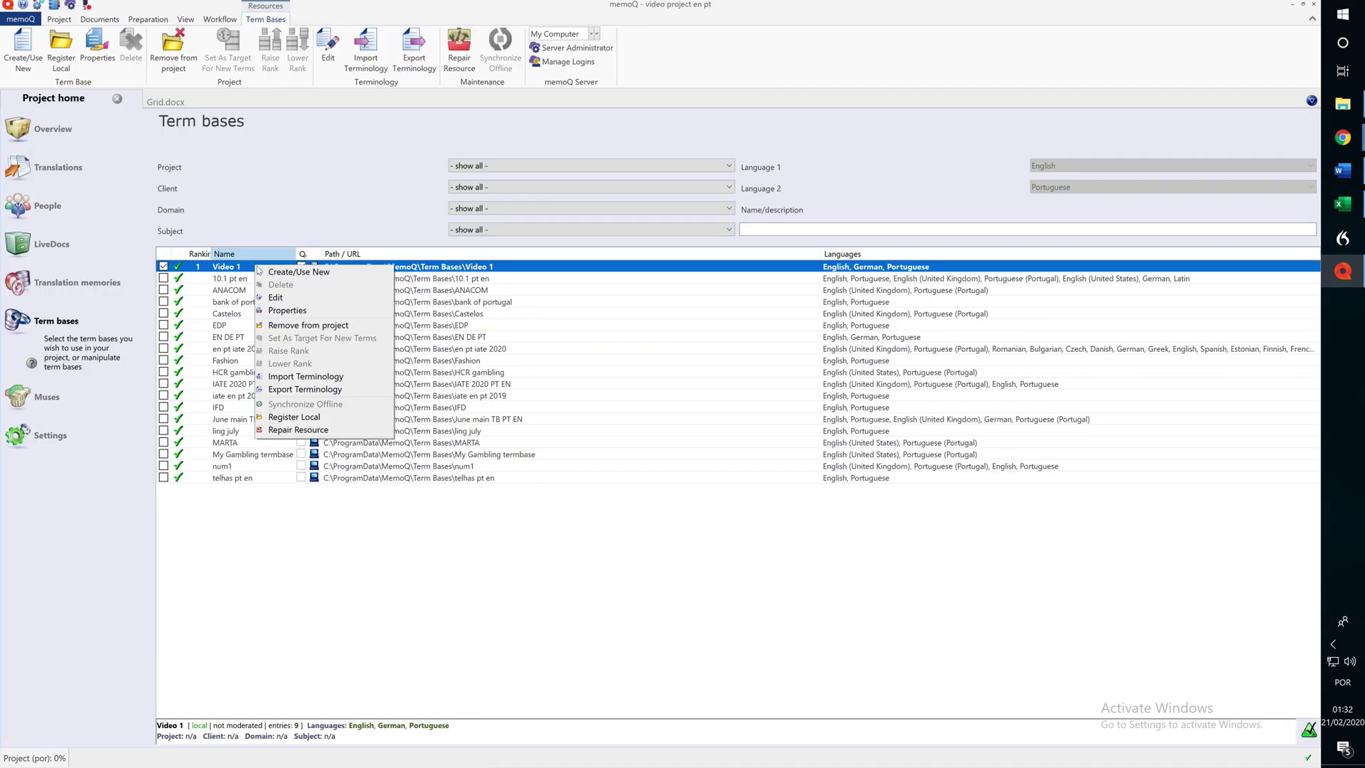
pyautogui.click(340, 389)
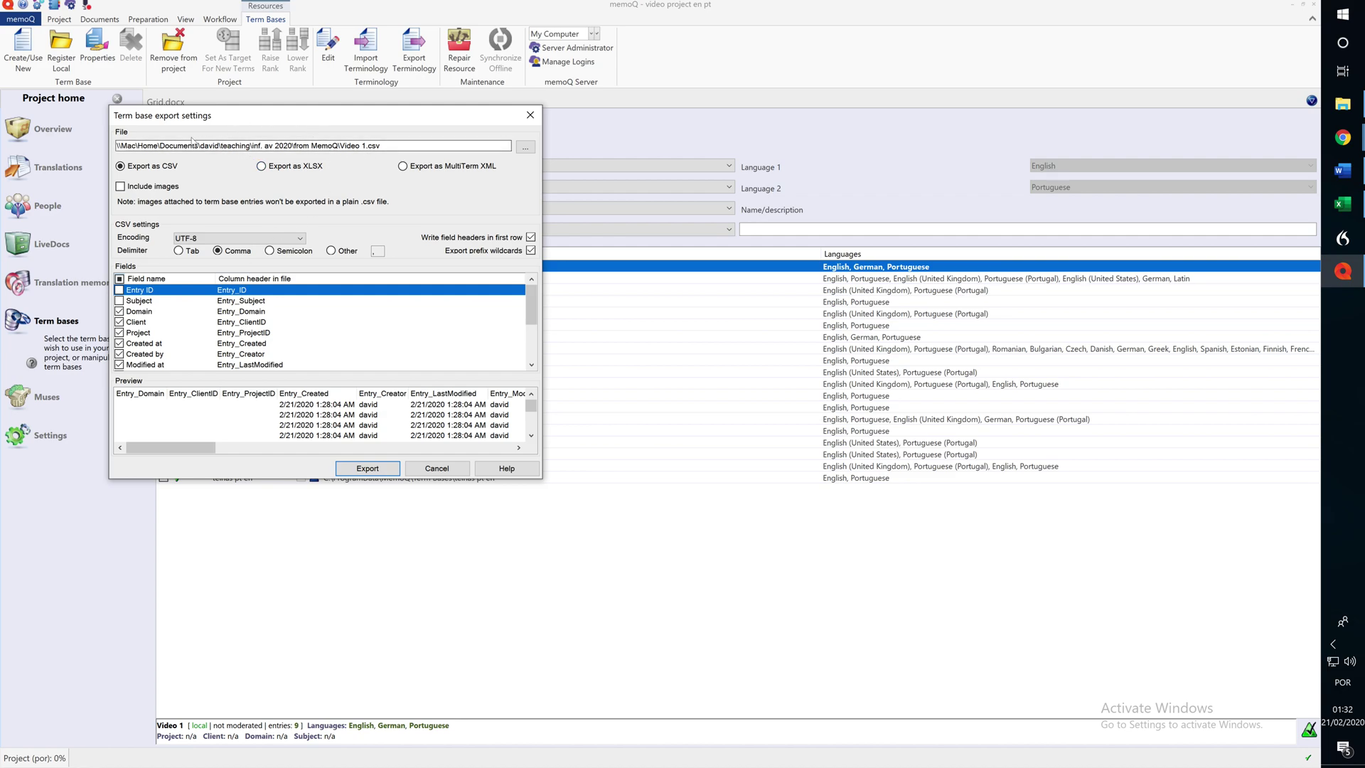
pyautogui.moveTo(136, 146); pyautogui.dragTo(419, 147)
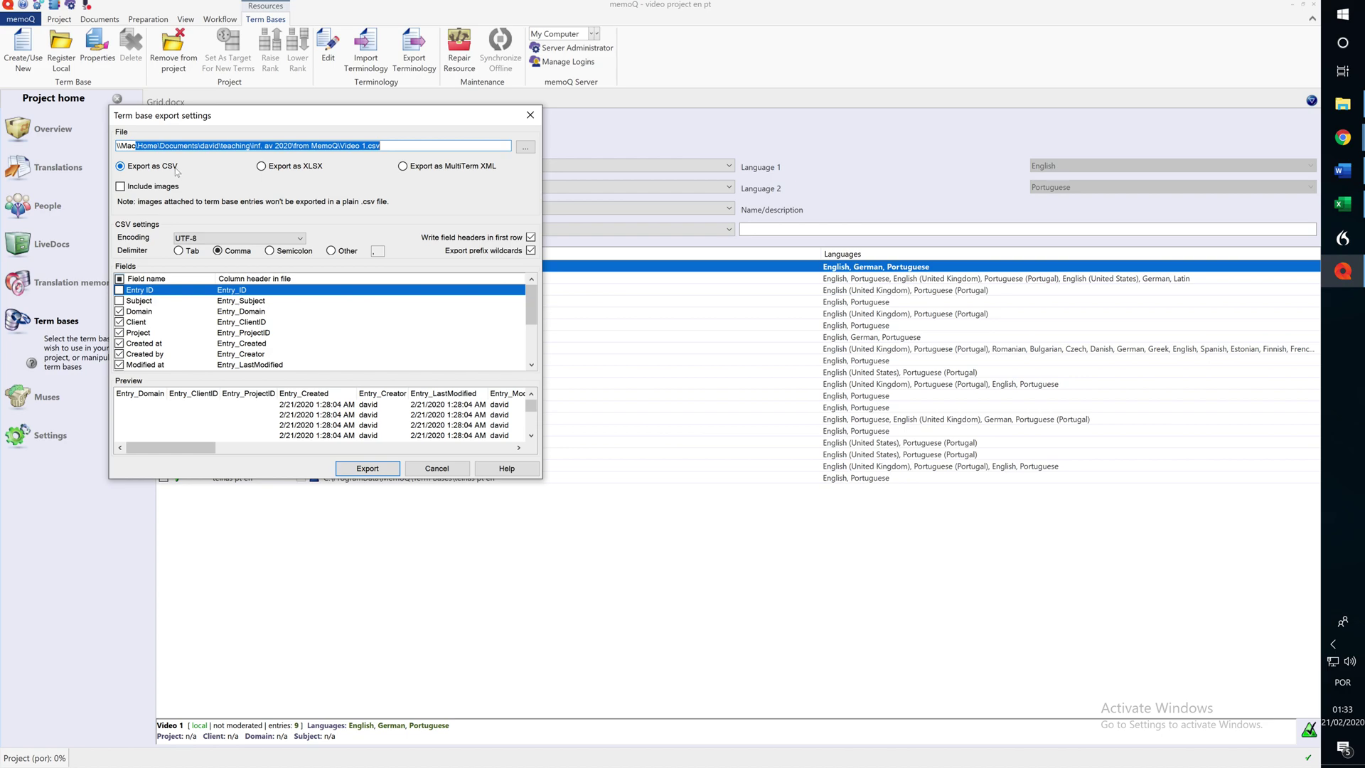
pyautogui.click(262, 167)
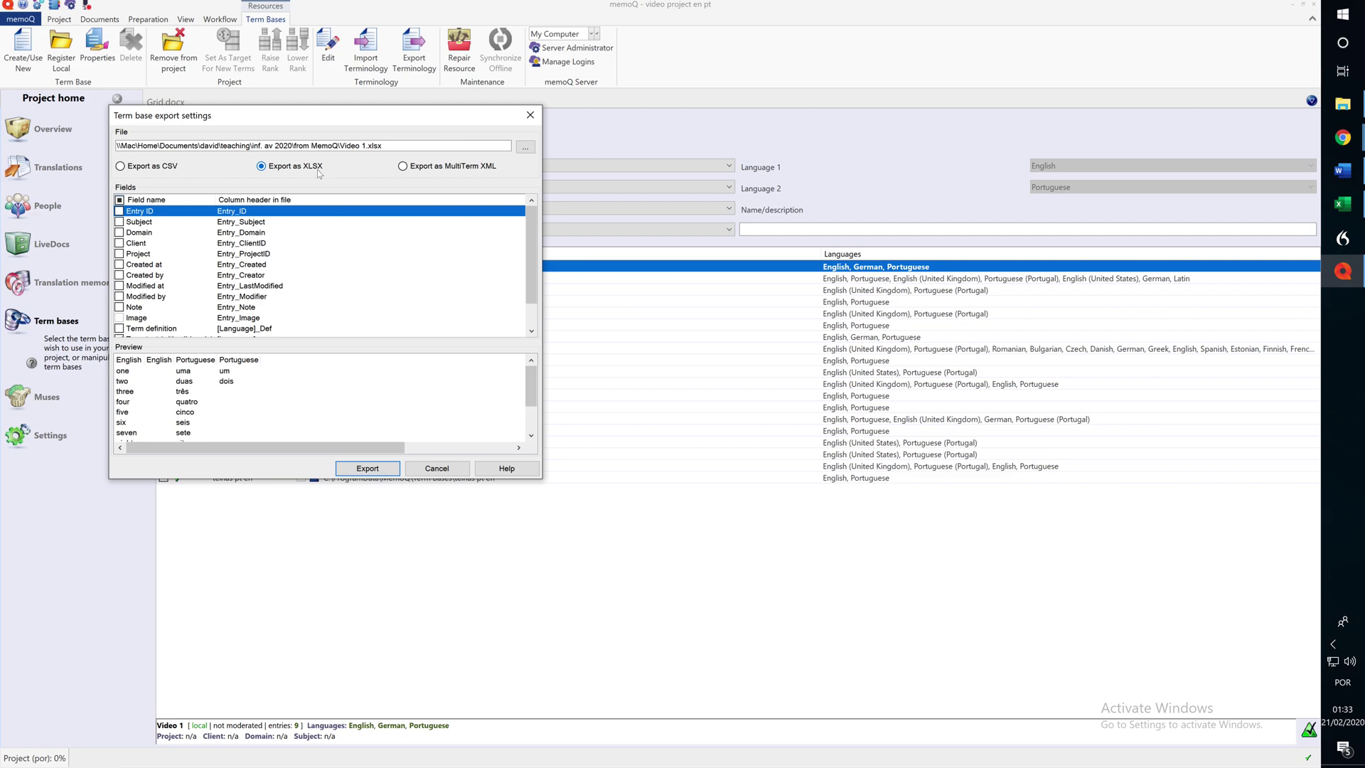
pyautogui.click(436, 468)
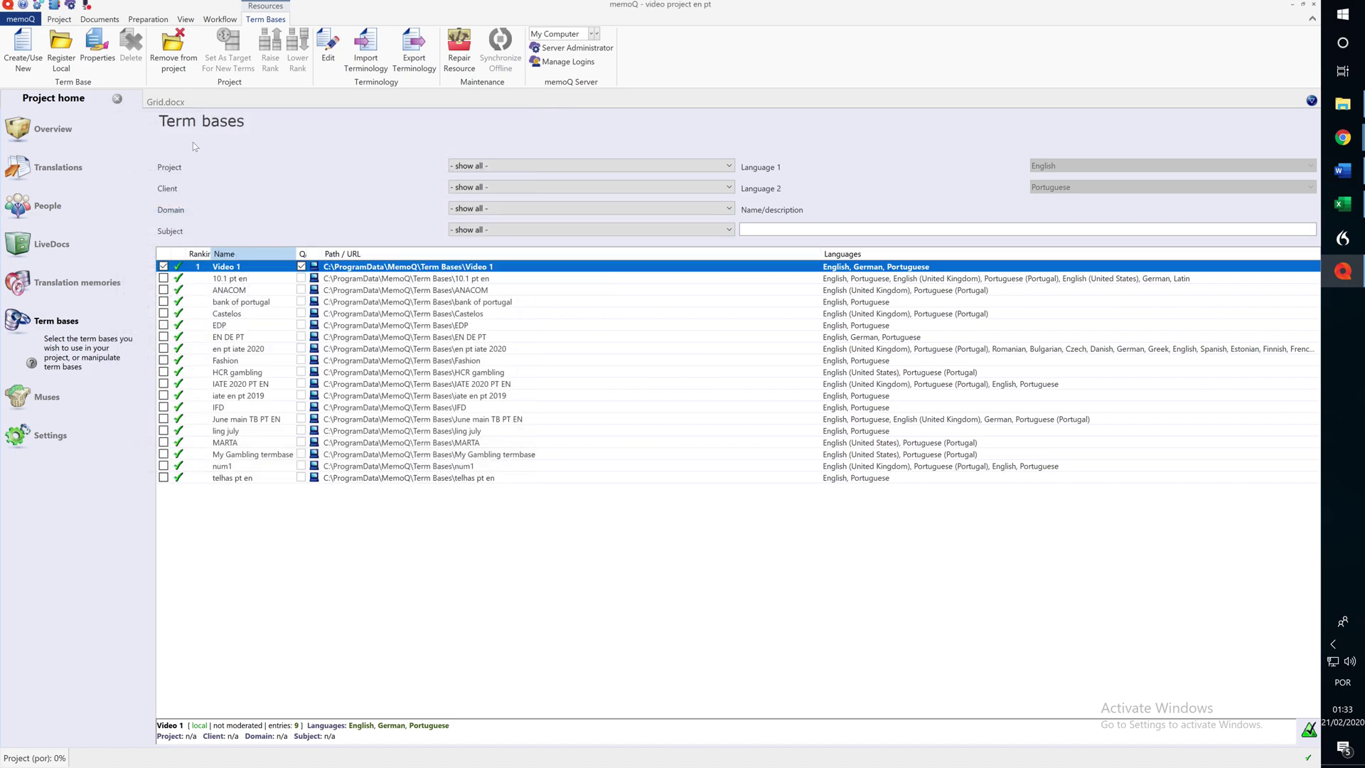
# Step: Select 'home' and 'casa' in Grid.docx segment 2 and start a new term base entry
pyautogui.click(171, 103)
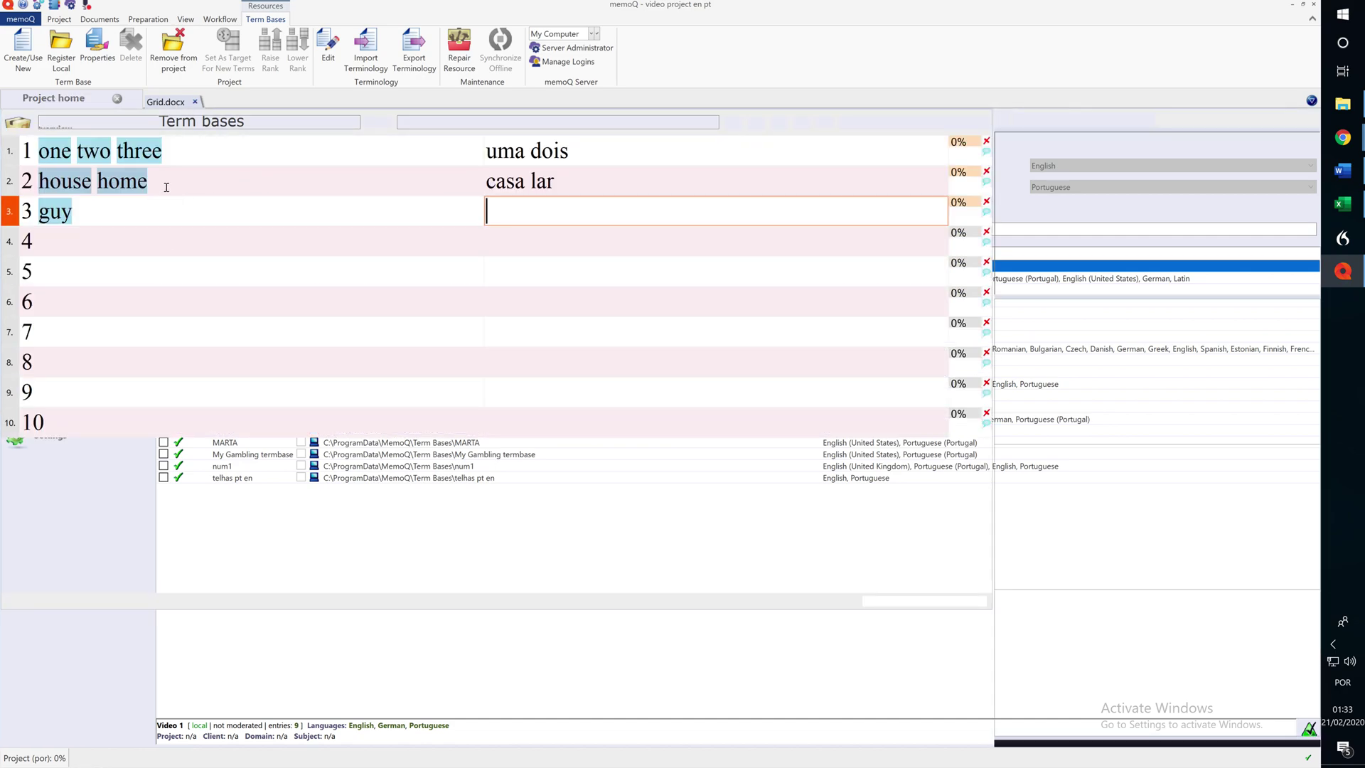
pyautogui.moveTo(161, 182); pyautogui.dragTo(97, 183)
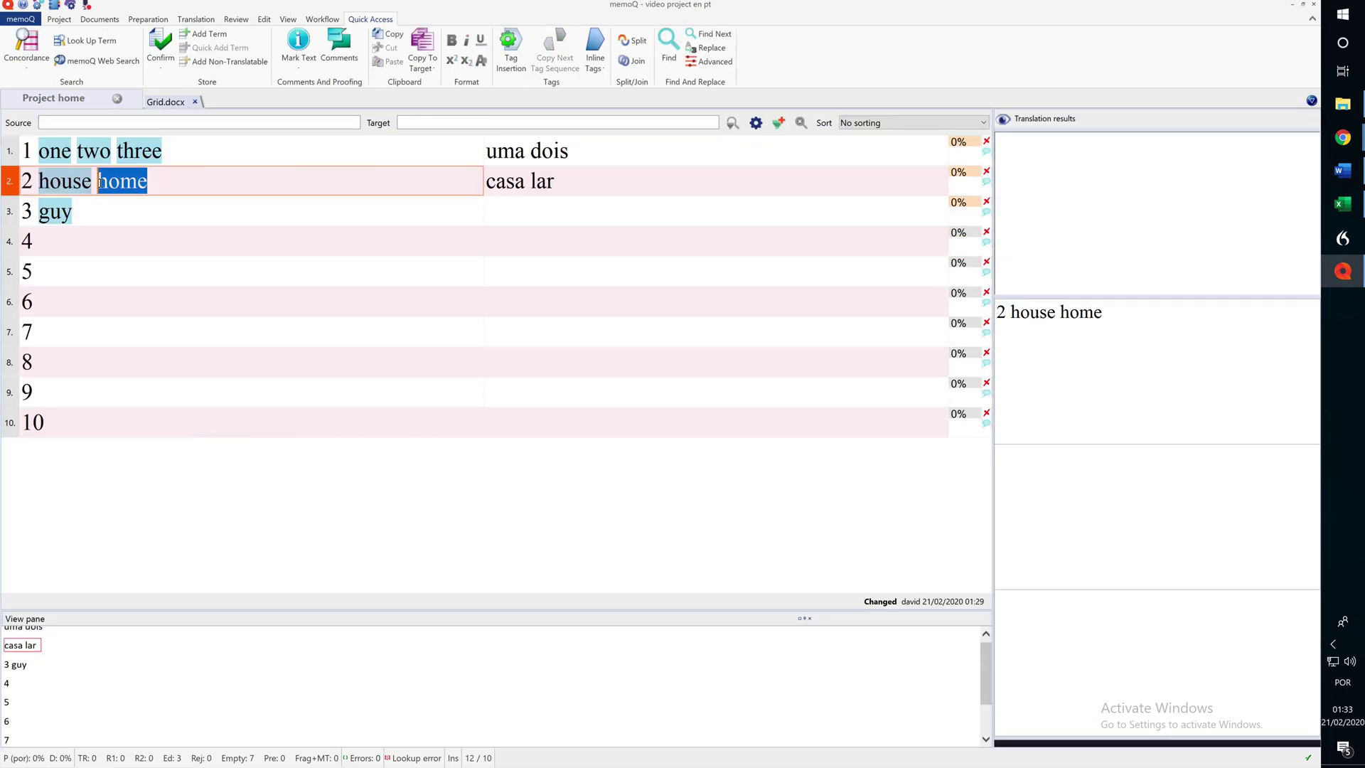
pyautogui.click(521, 182)
pyautogui.moveTo(525, 183); pyautogui.dragTo(488, 180)
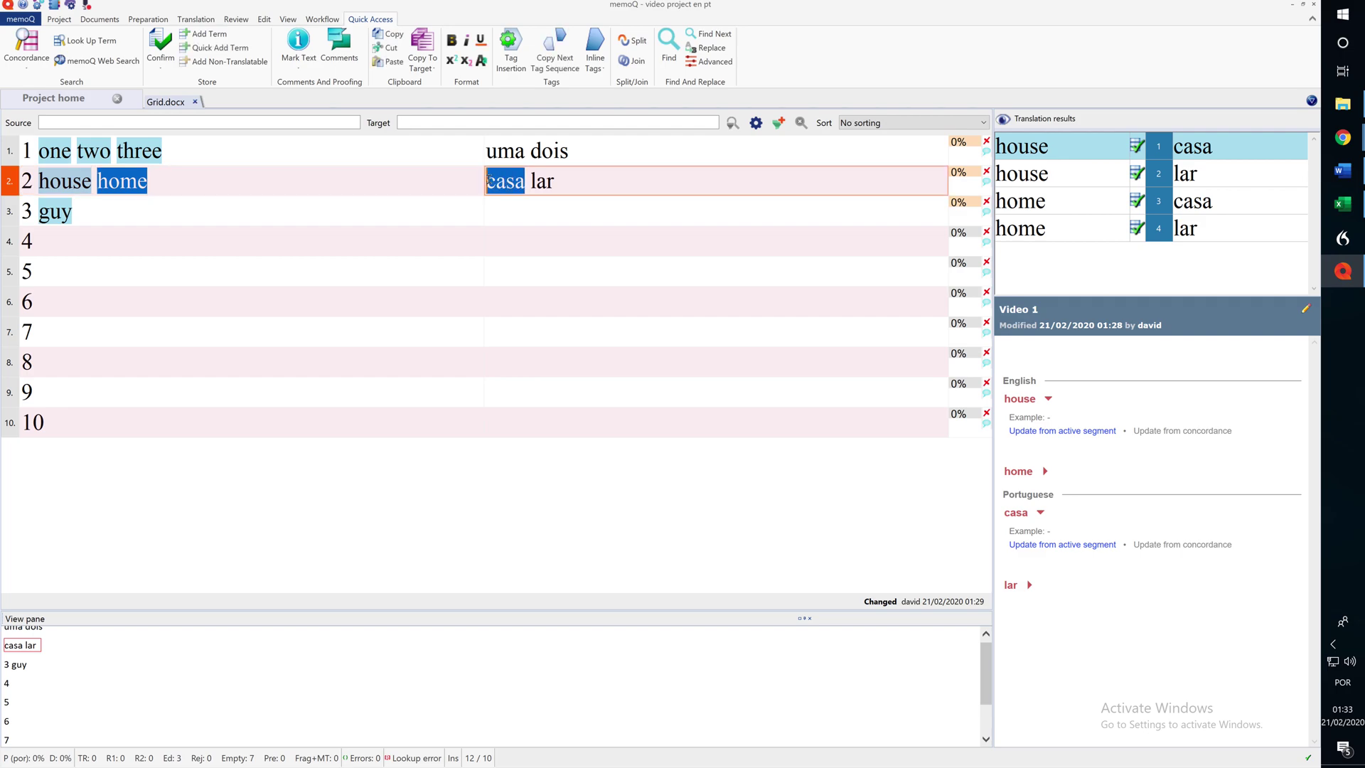
pyautogui.hotkey('ctrl', 'e')
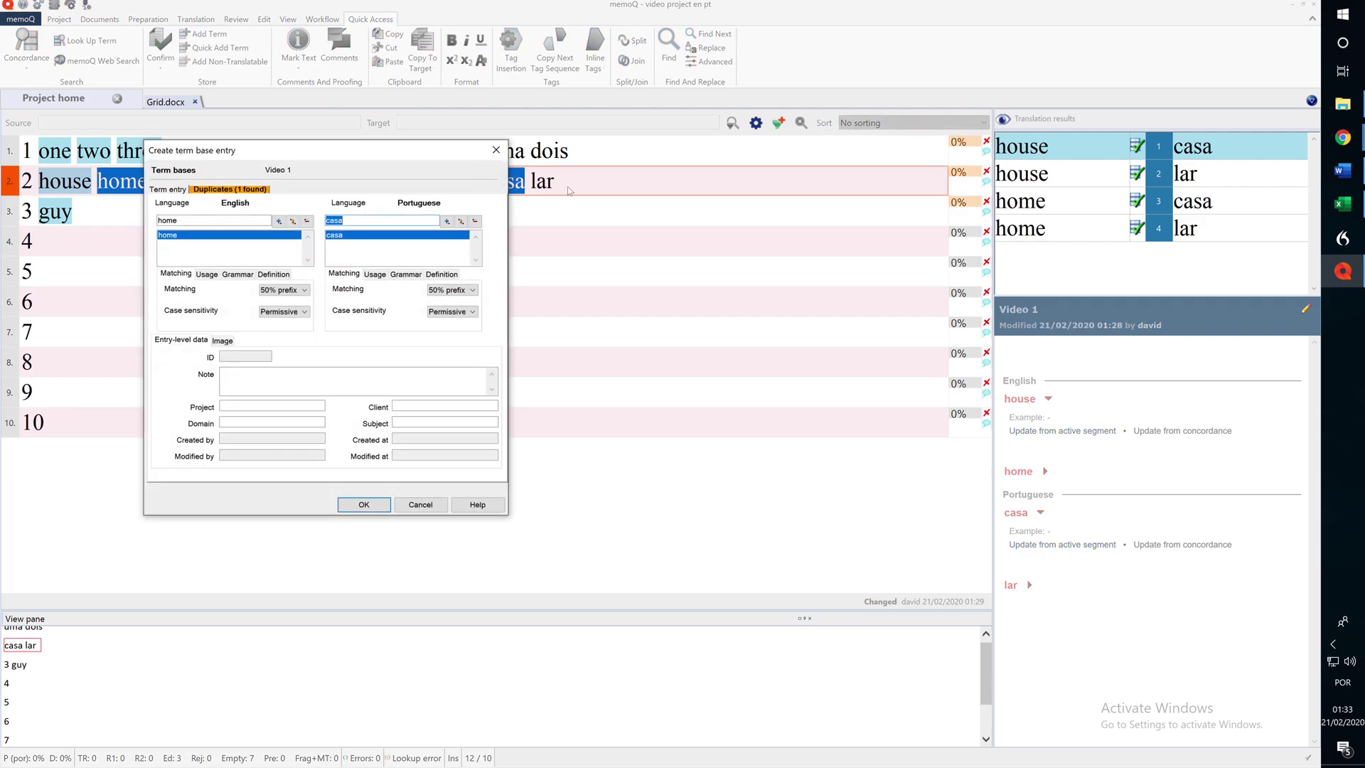
# Step: Inspect the terms and the English term's usage, example, entry ID and note fields
pyautogui.click(187, 220)
pyautogui.click(346, 221)
pyautogui.click(208, 275)
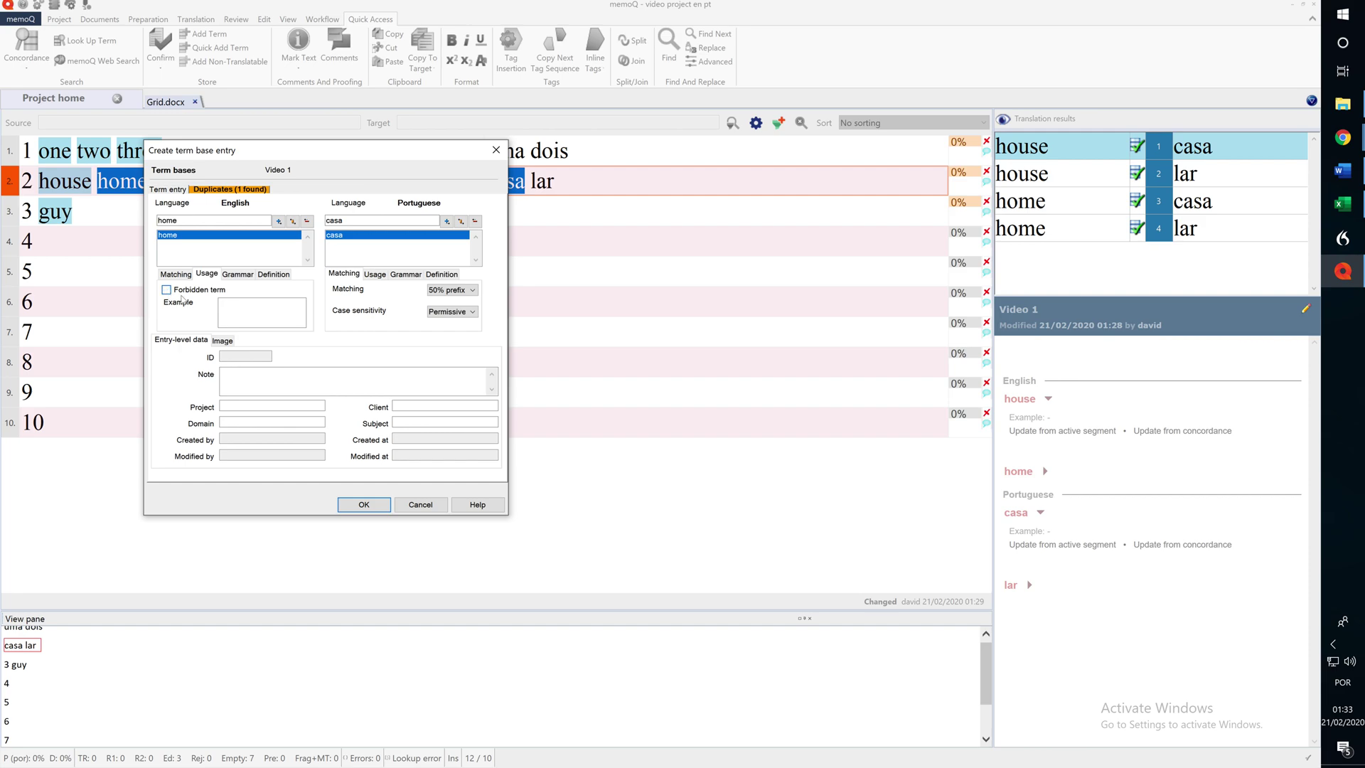
pyautogui.click(236, 303)
pyautogui.click(236, 354)
pyautogui.click(276, 375)
# Step: Review the English term's part-of-speech, gender and number options on the Grammar tab, leaving them unset
pyautogui.click(237, 276)
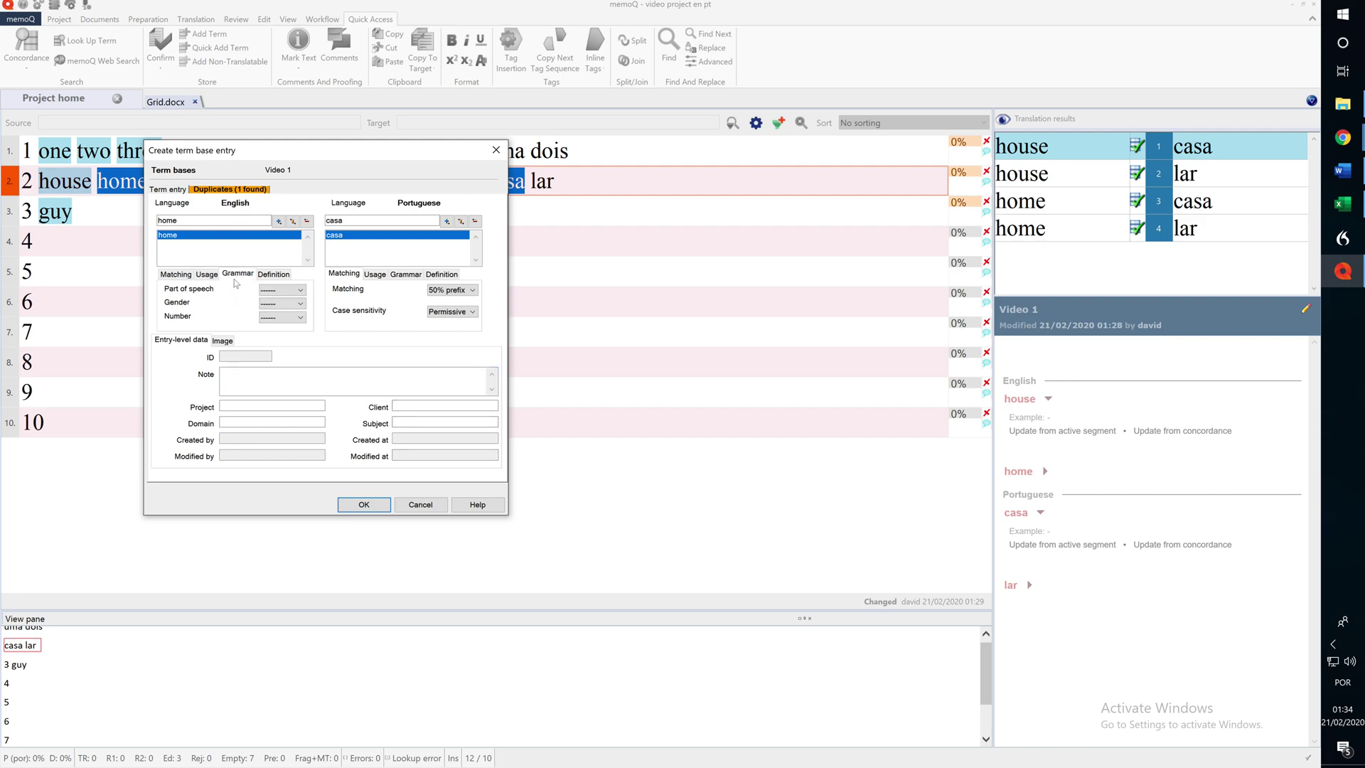
pyautogui.click(297, 292)
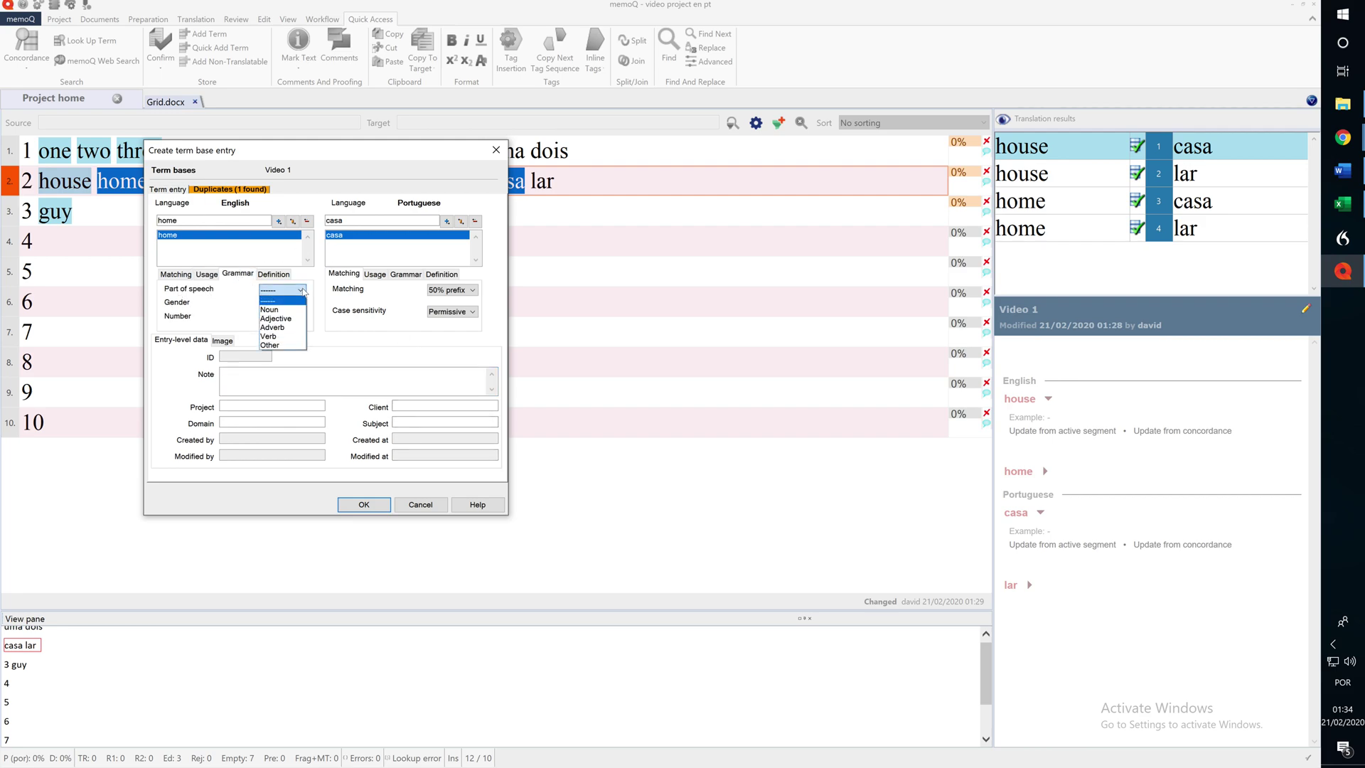
pyautogui.click(184, 307)
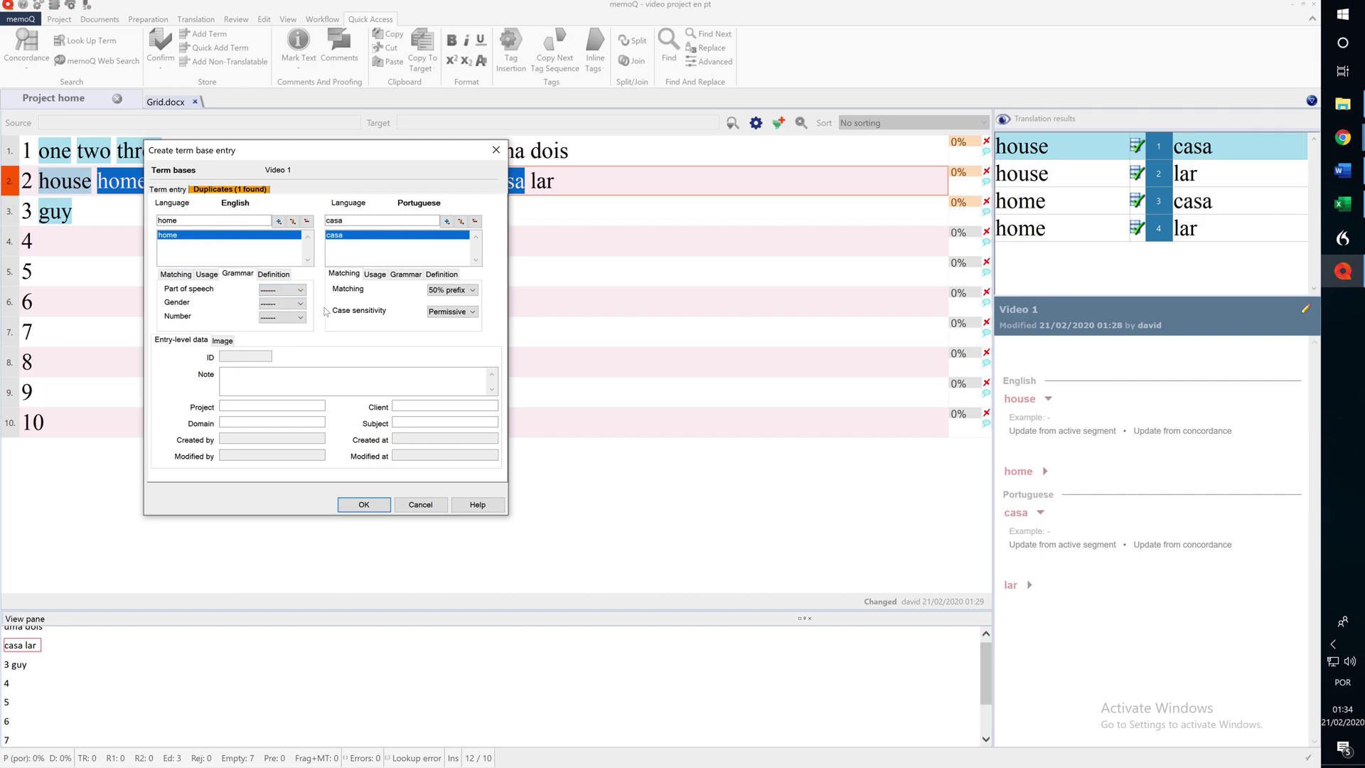
pyautogui.click(301, 304)
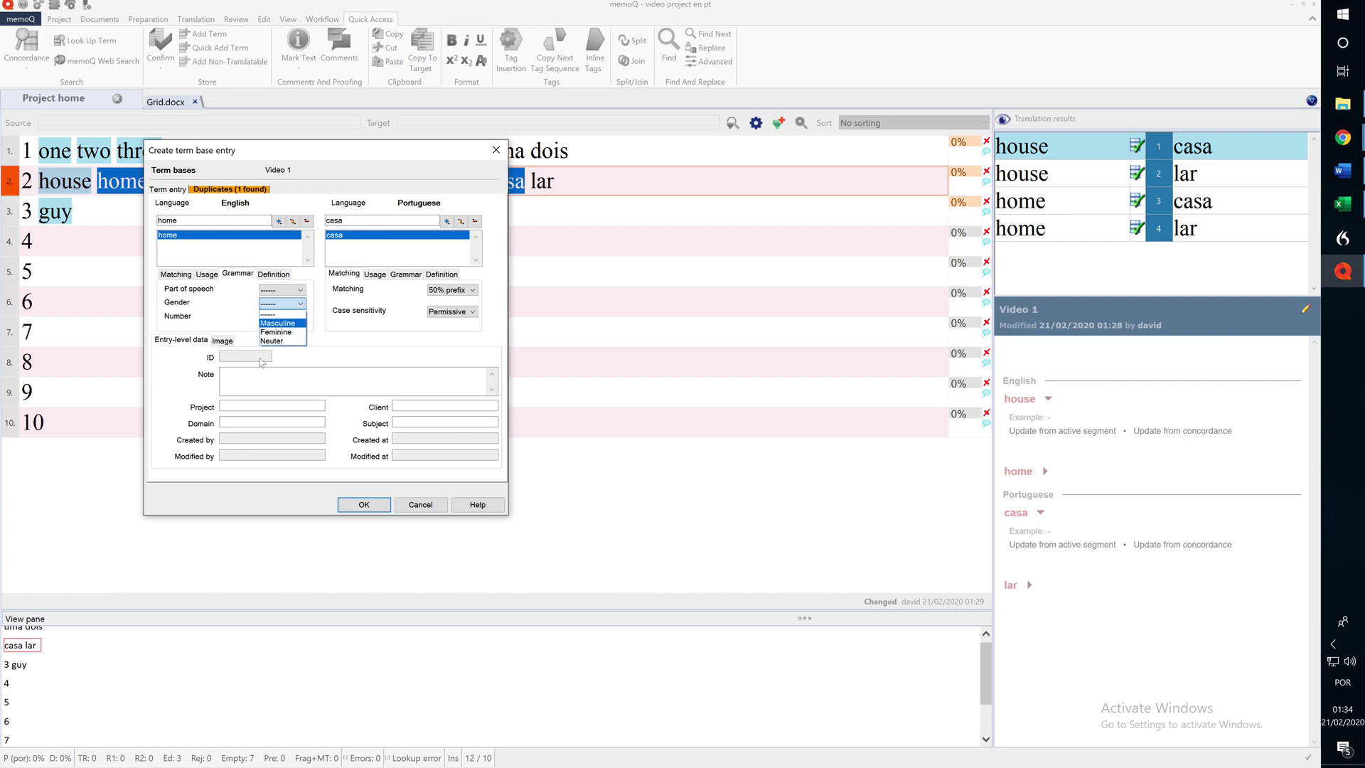
pyautogui.click(180, 323)
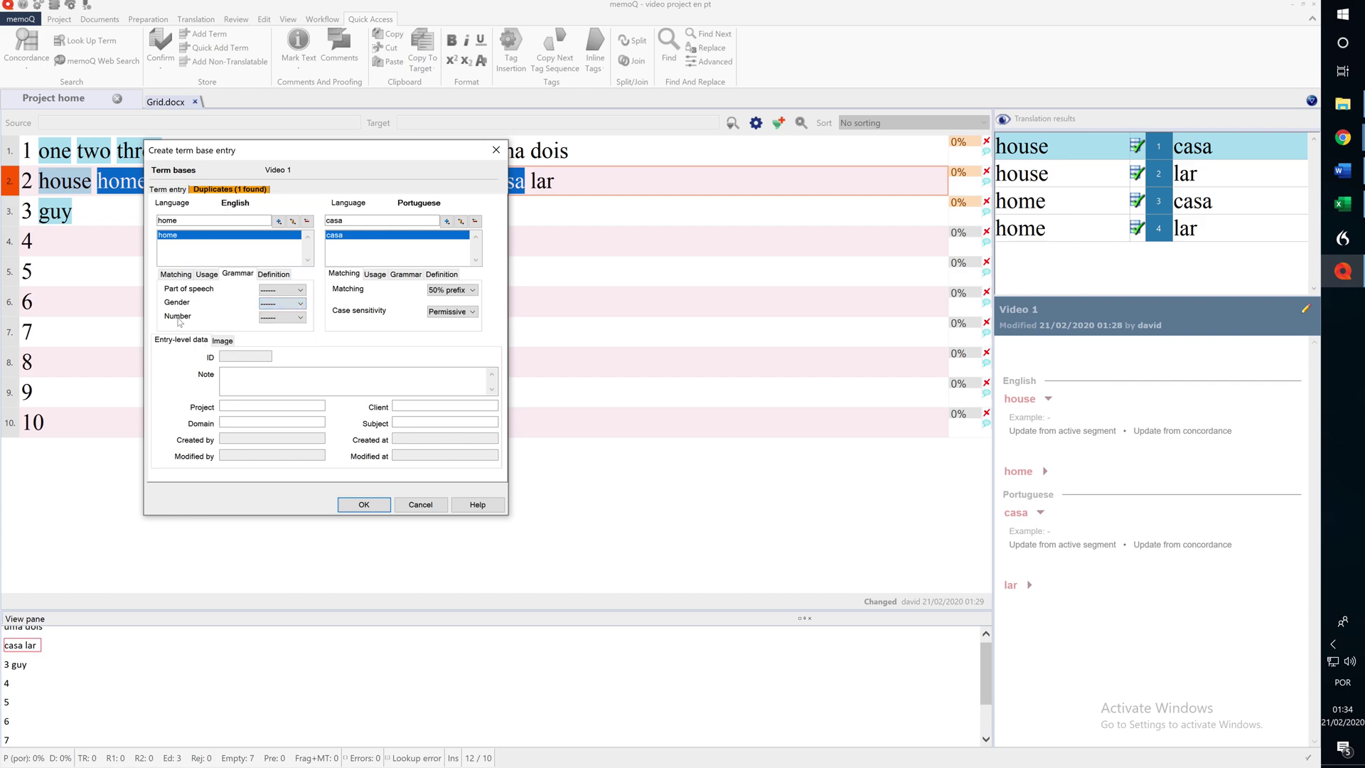
pyautogui.click(301, 318)
pyautogui.click(331, 309)
# Step: Save the home–casa entry and return to the project's term bases list
pyautogui.click(364, 504)
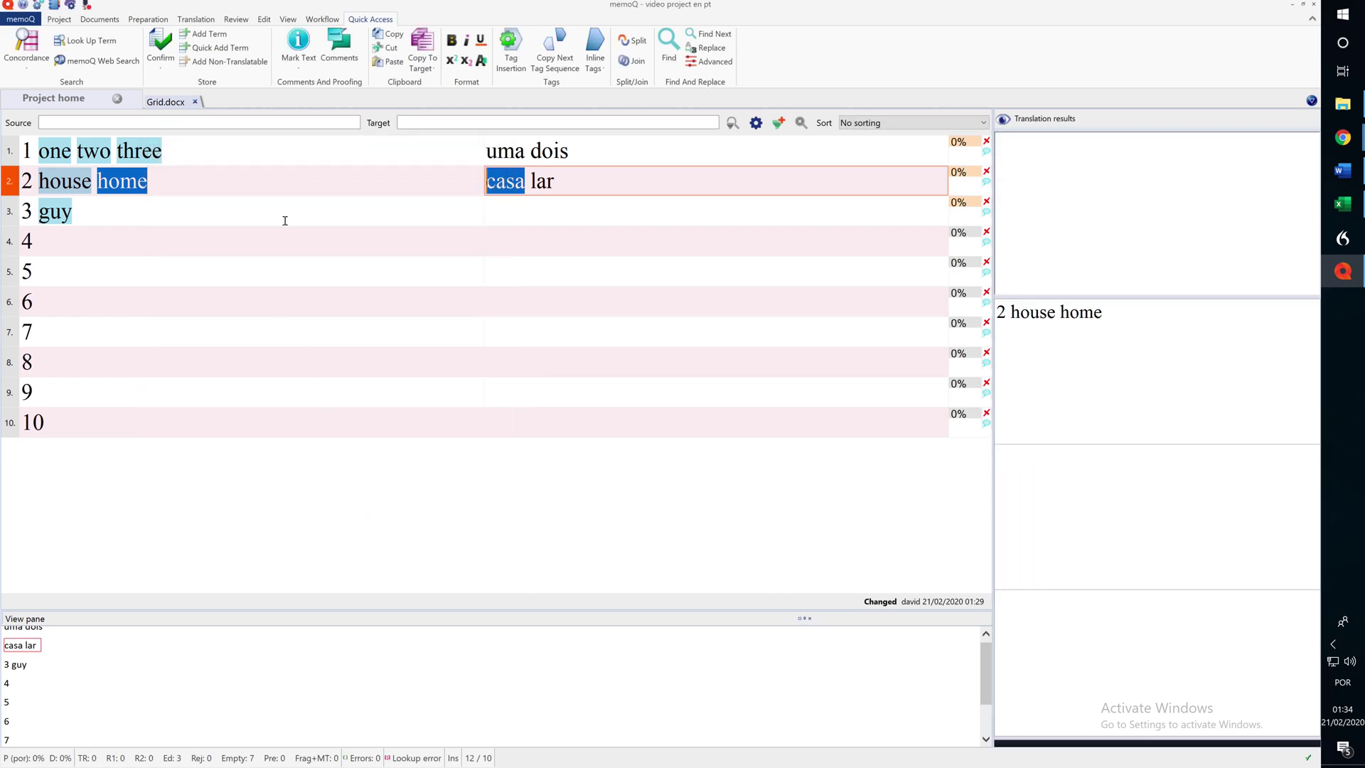
pyautogui.click(45, 100)
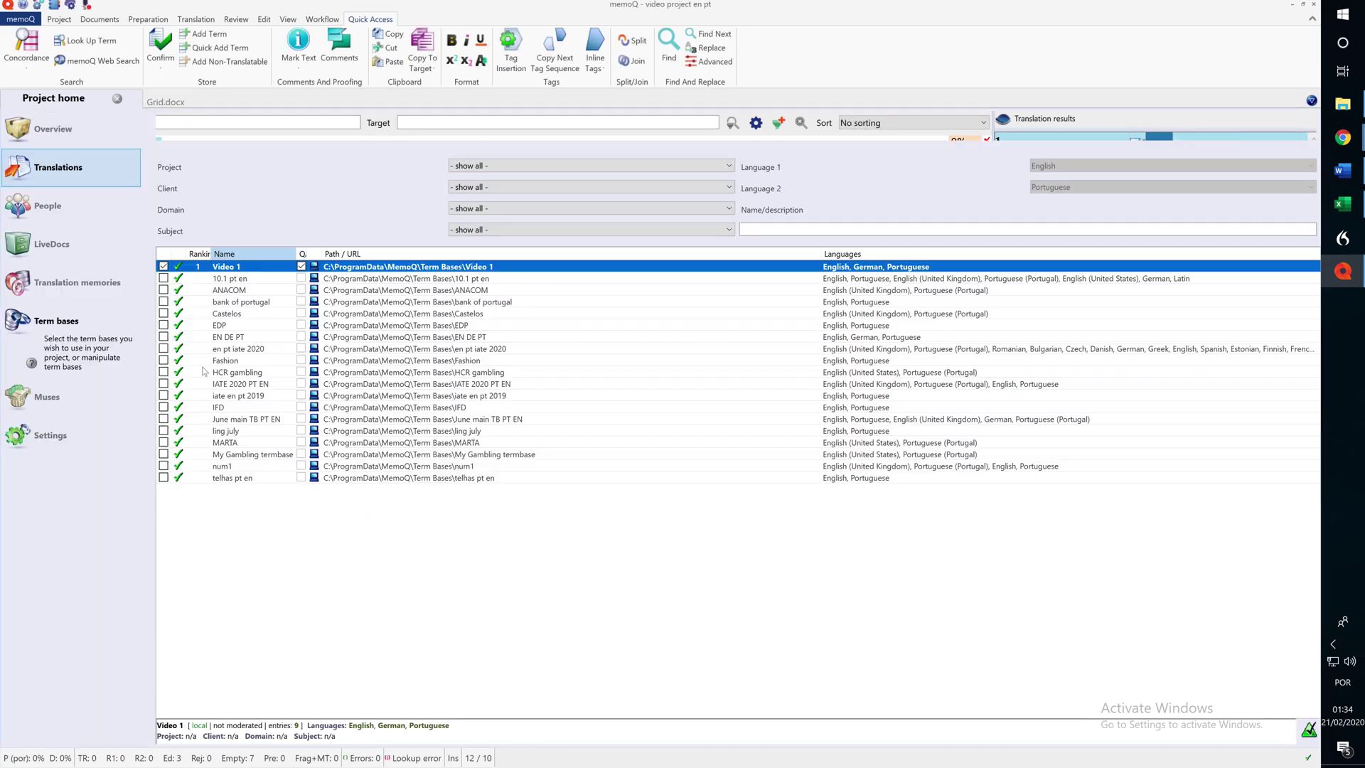
pyautogui.rightClick(238, 267)
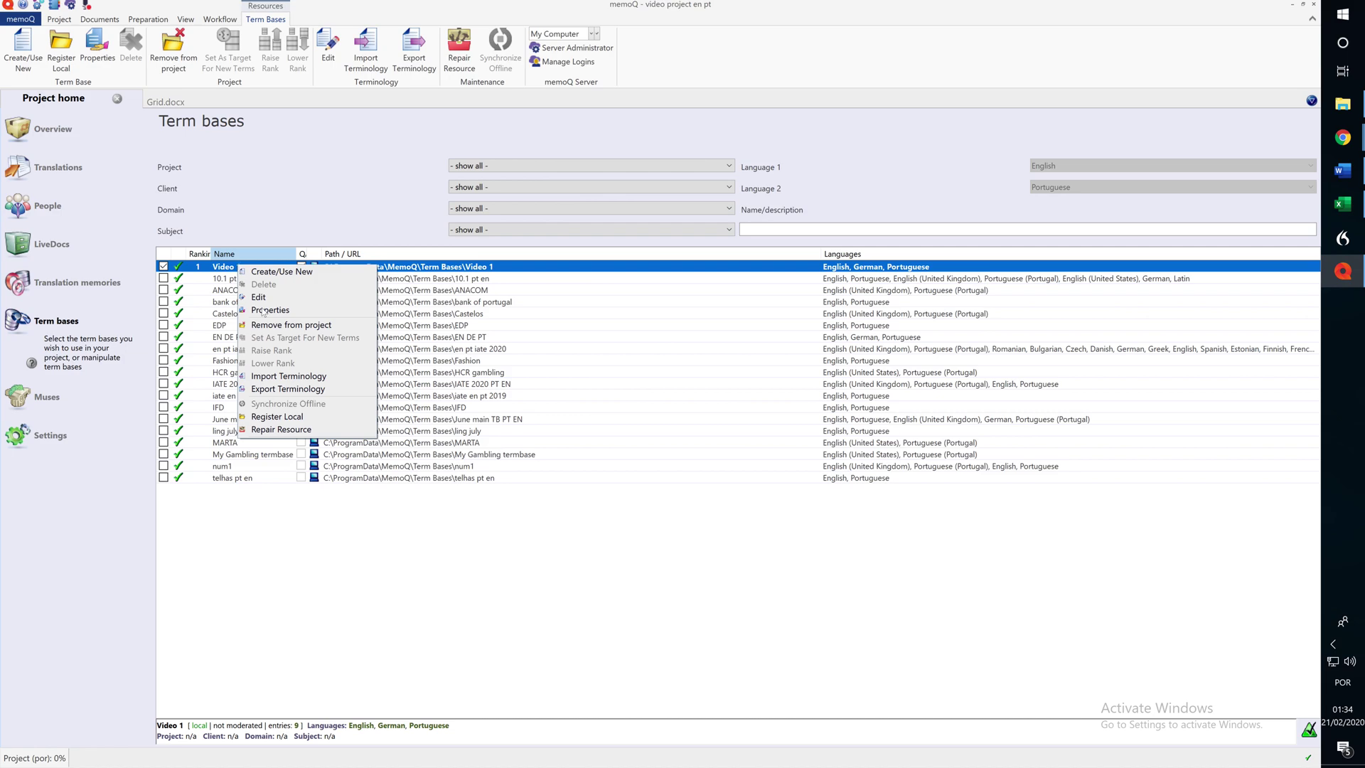
# Step: Export Video 1's terminology as XLSX to Video 1.xlsx, checking the entry preview
pyautogui.click(287, 393)
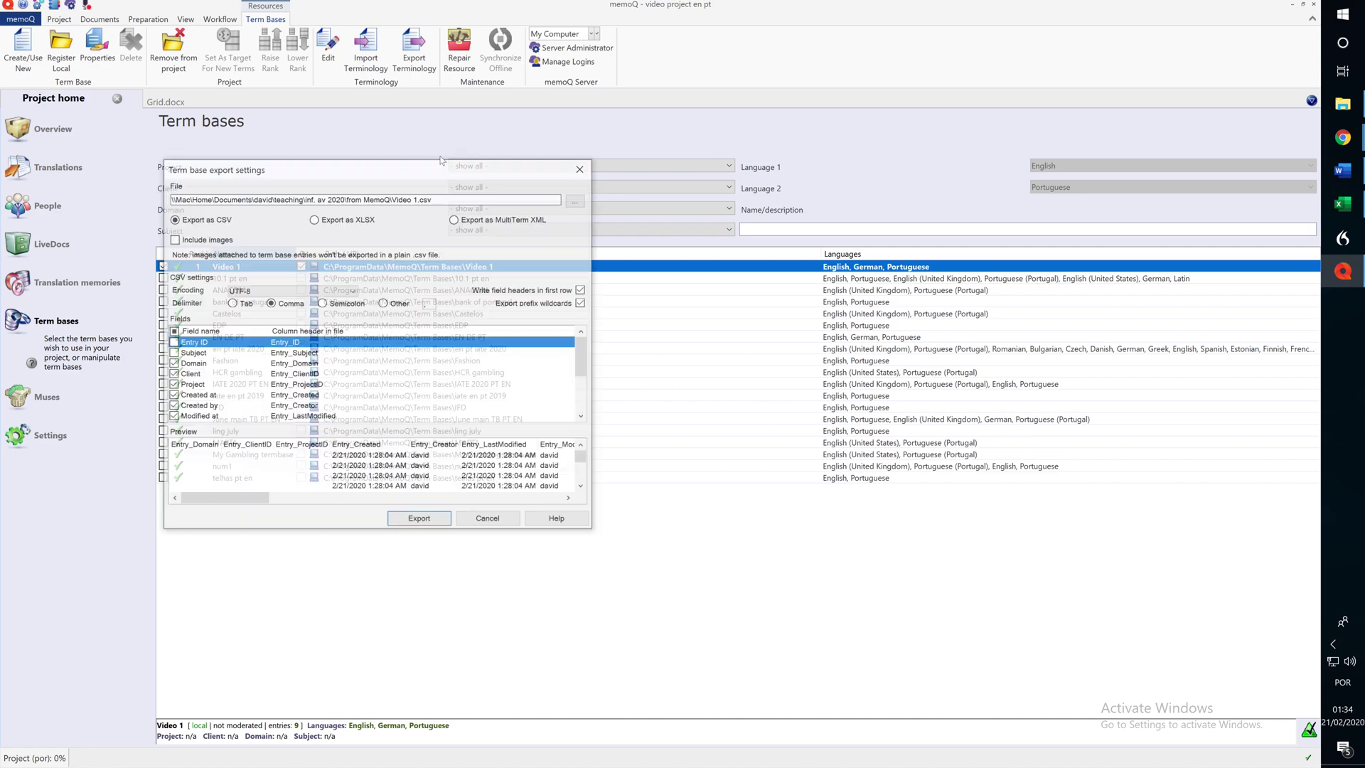
pyautogui.click(329, 220)
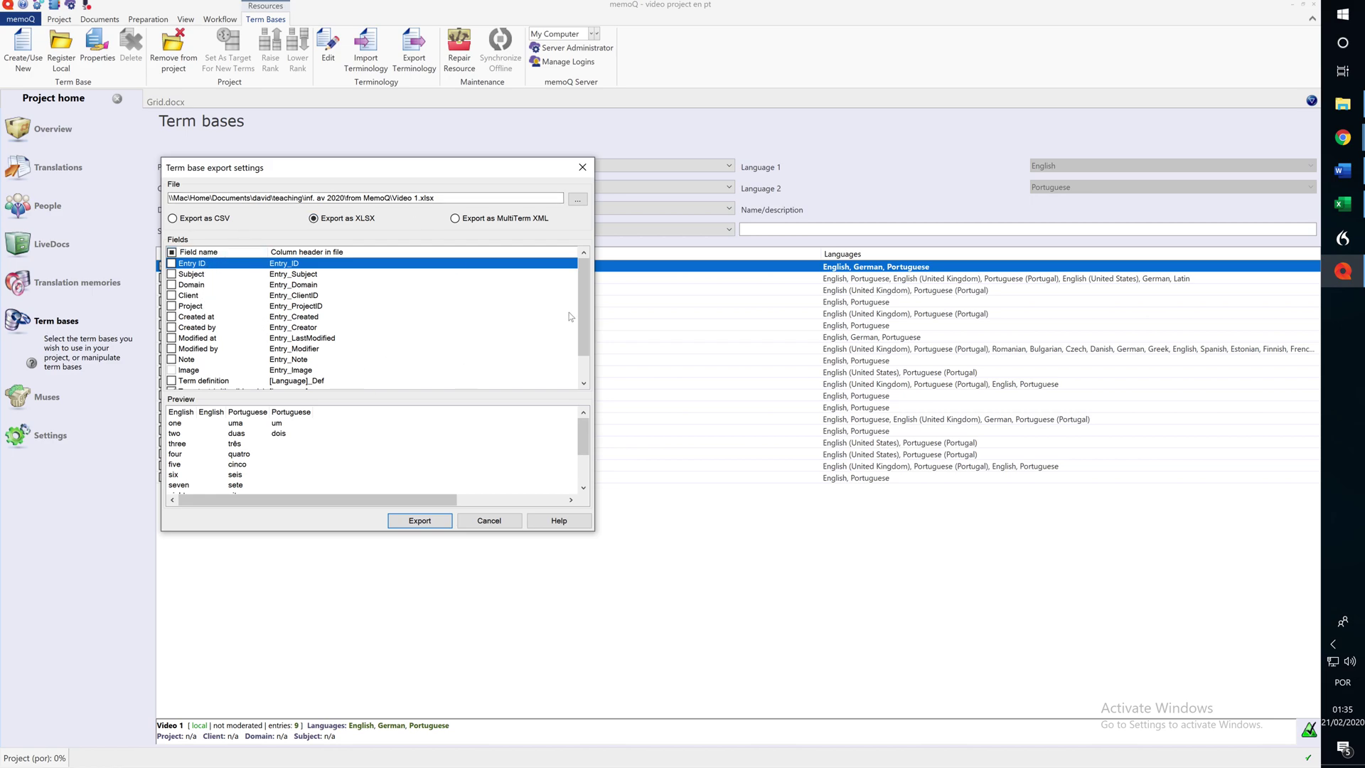
pyautogui.moveTo(578, 324)
pyautogui.mouseDown()
pyautogui.moveTo(580, 359)
pyautogui.moveTo(575, 302)
pyautogui.mouseUp()
pyautogui.scroll(-1, 582, 303)
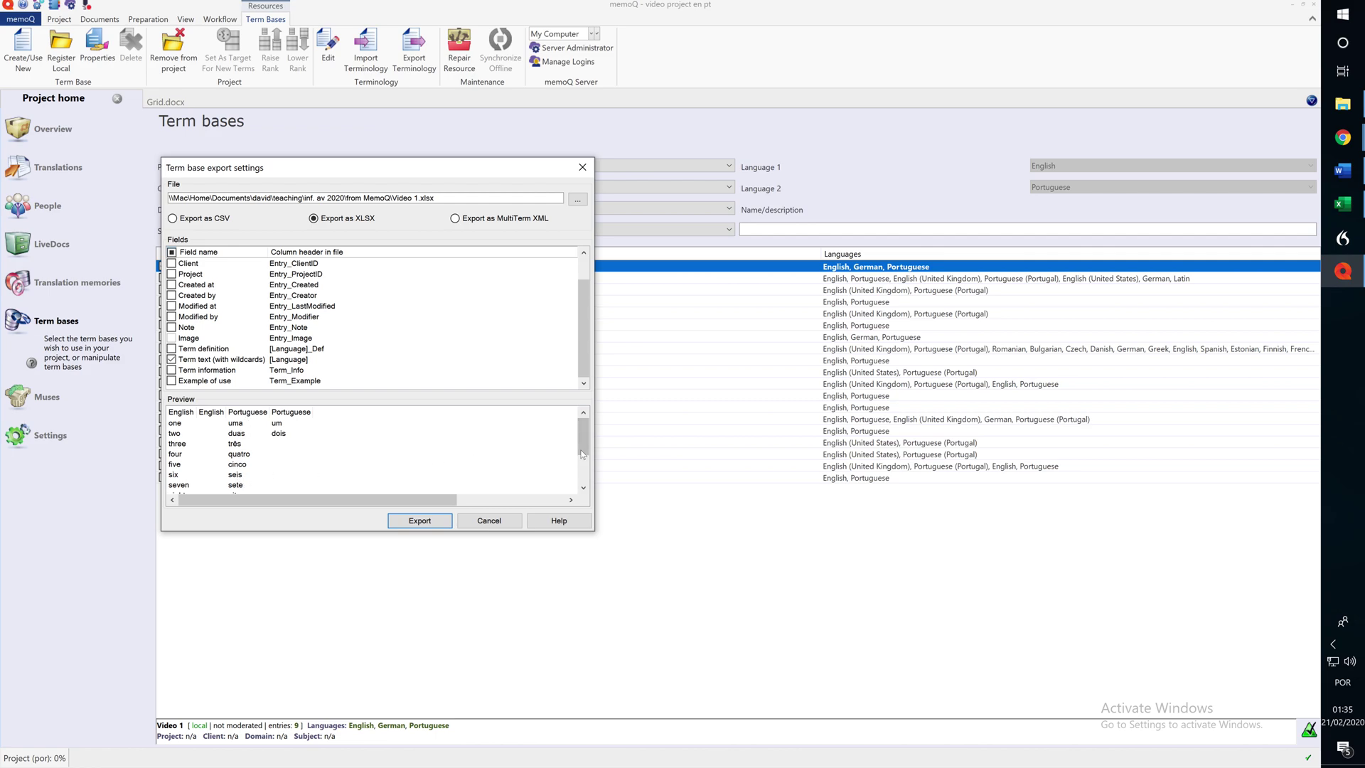
pyautogui.moveTo(583, 455); pyautogui.dragTo(580, 469)
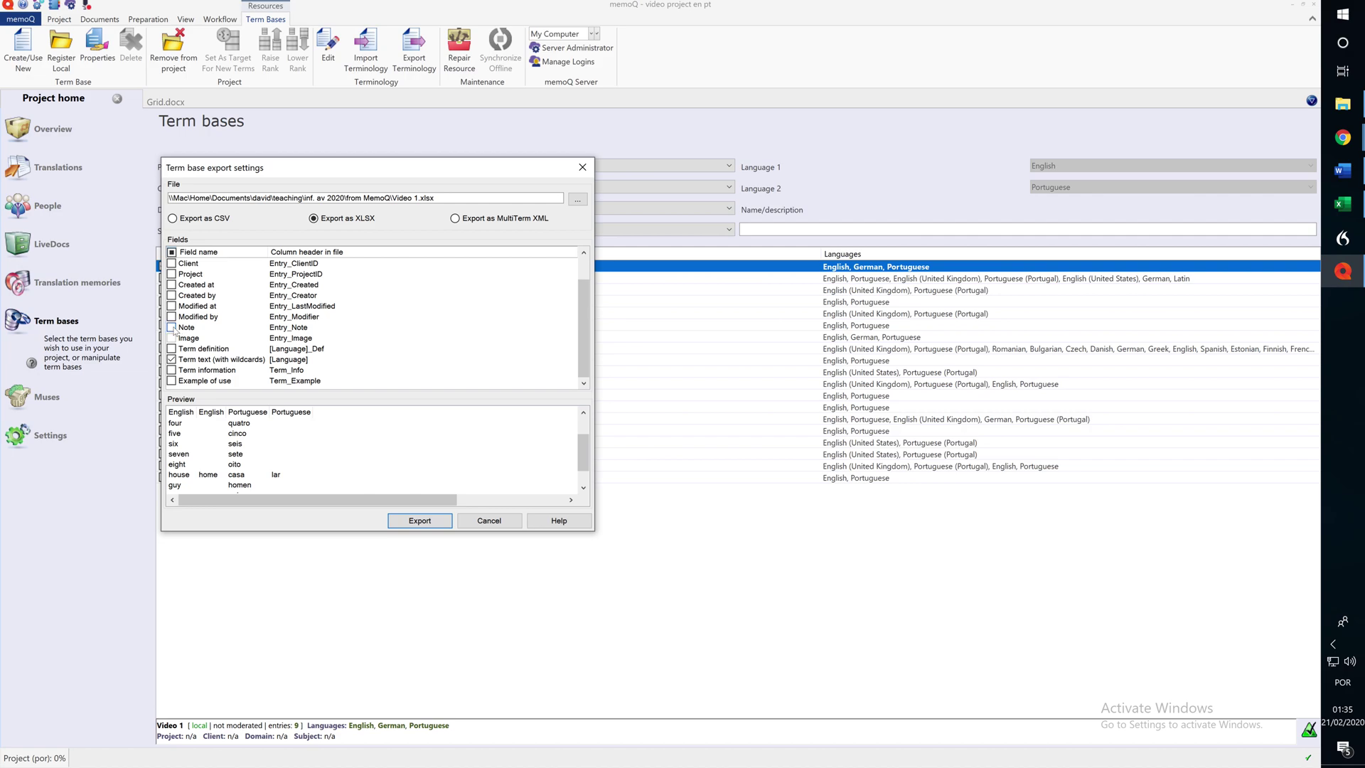
# Step: Export Video 1 to Video 1.xlsx with the Note field excluded
pyautogui.click(171, 328)
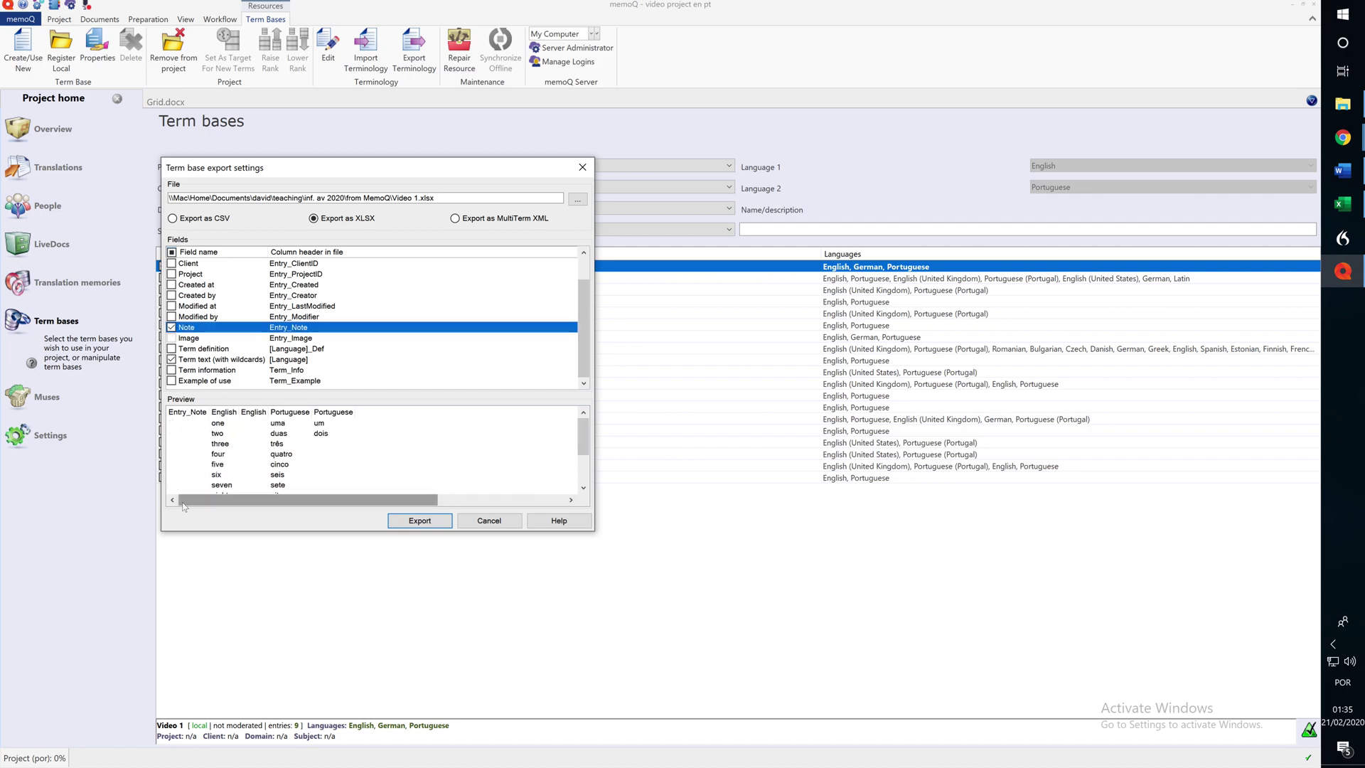
pyautogui.click(171, 328)
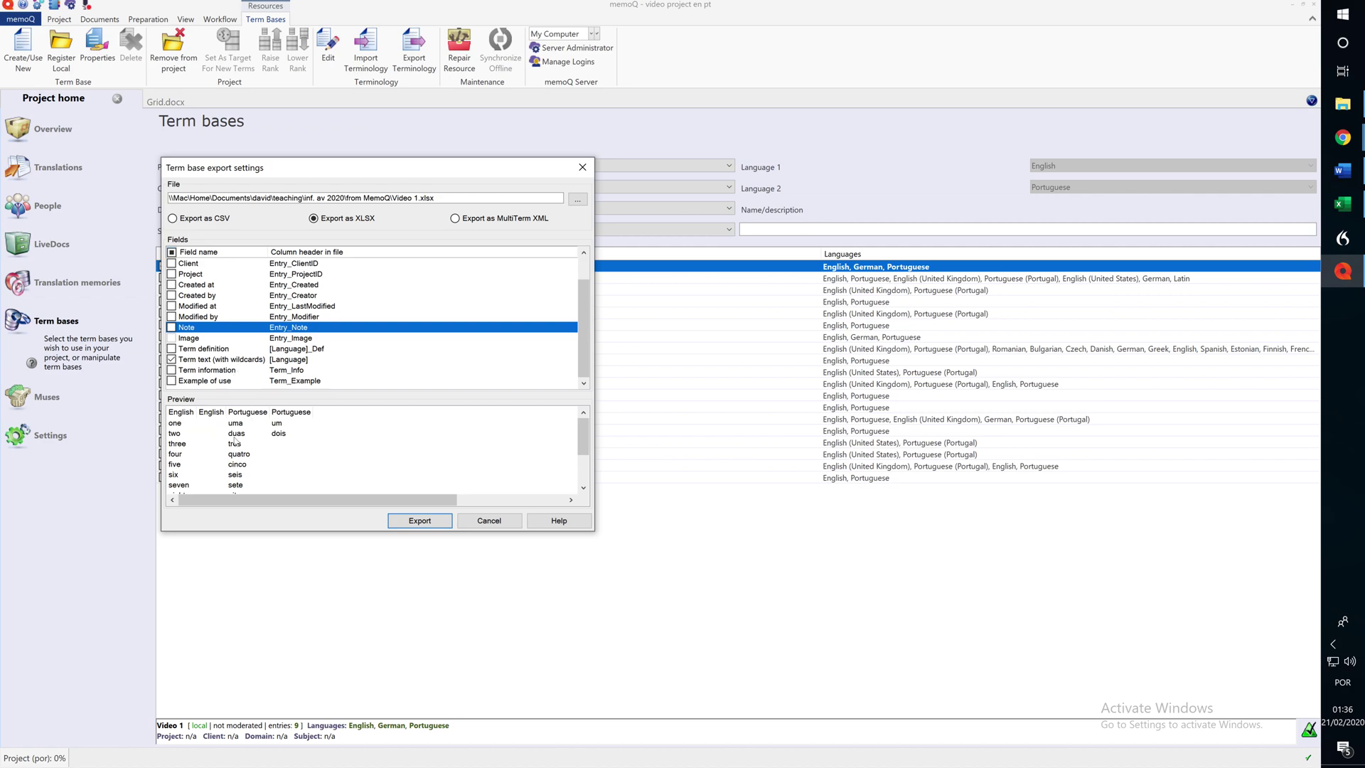
pyautogui.click(435, 521)
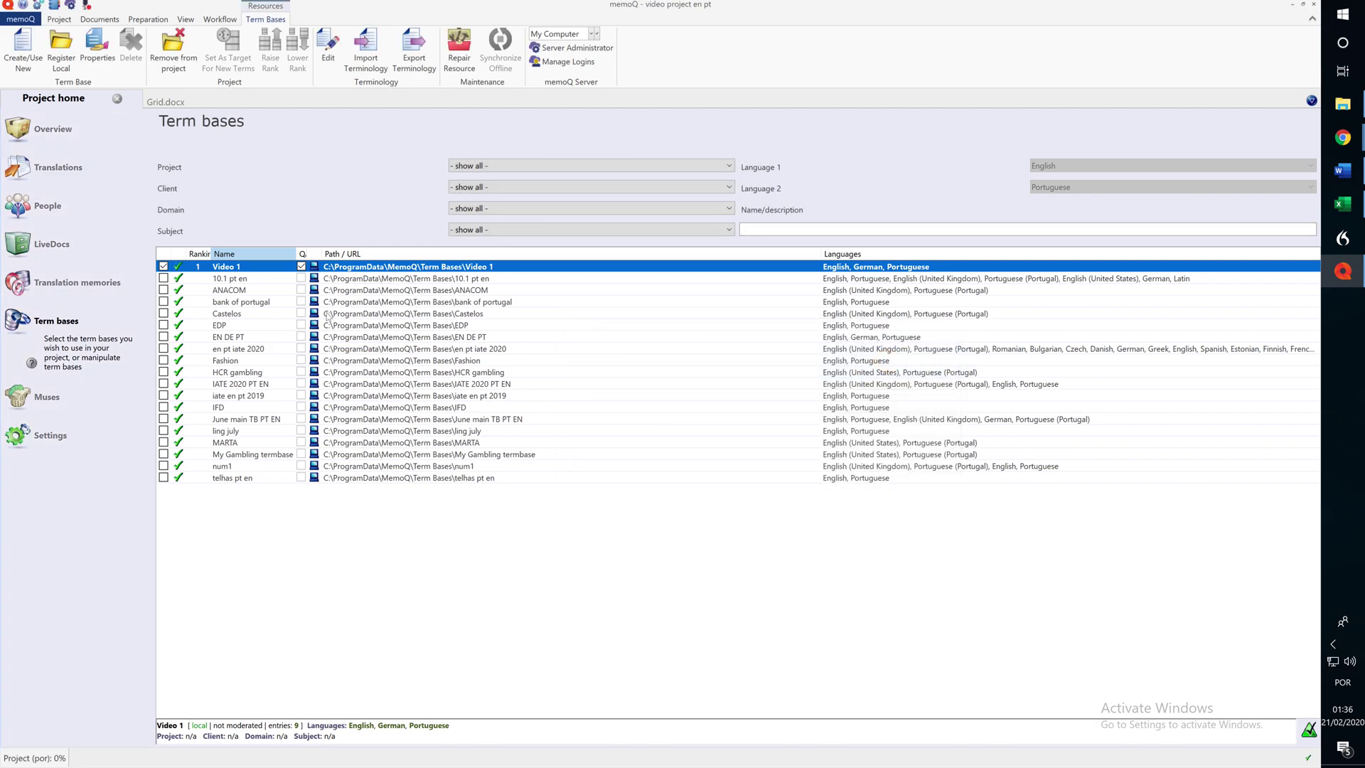
# Step: Export Video 1 again as XLSX, saving it as Export terms 1 in the terminology videos folder
pyautogui.rightClick(264, 267)
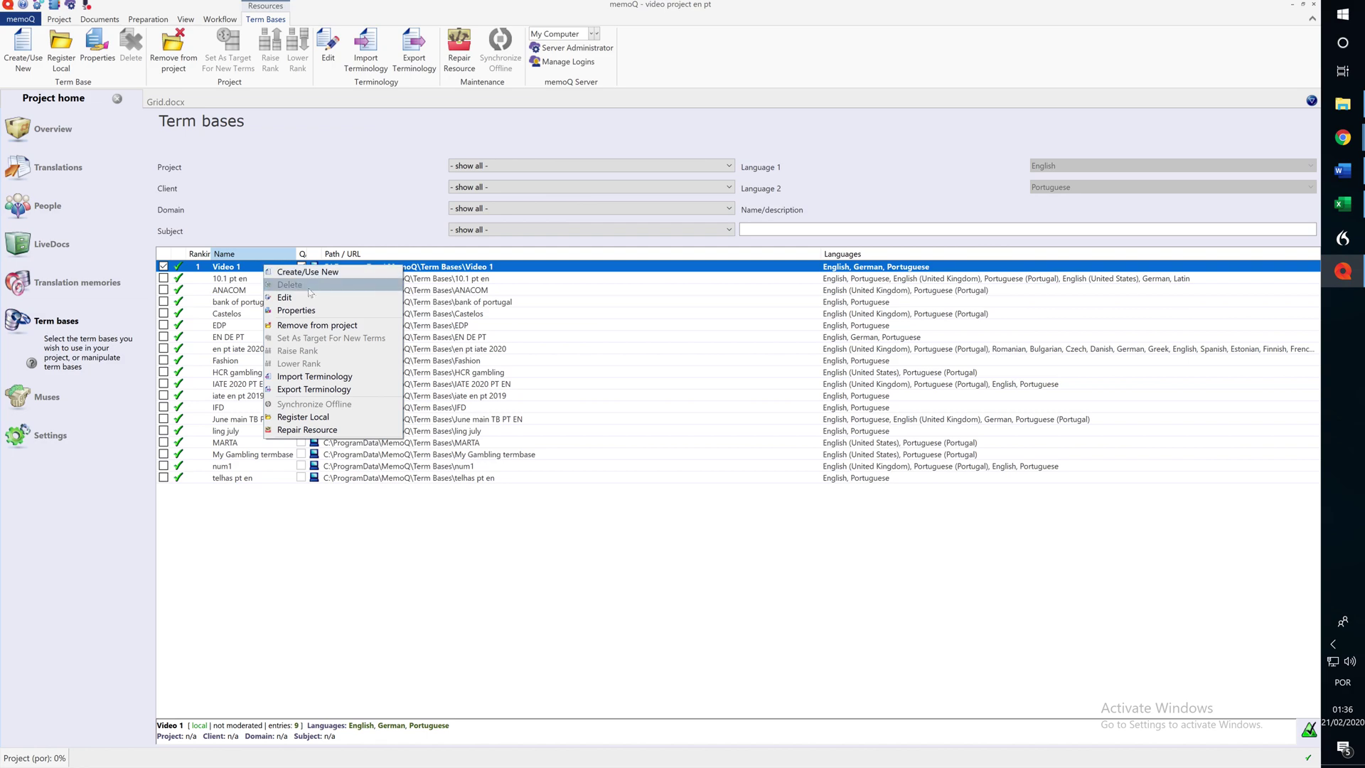
pyautogui.click(343, 392)
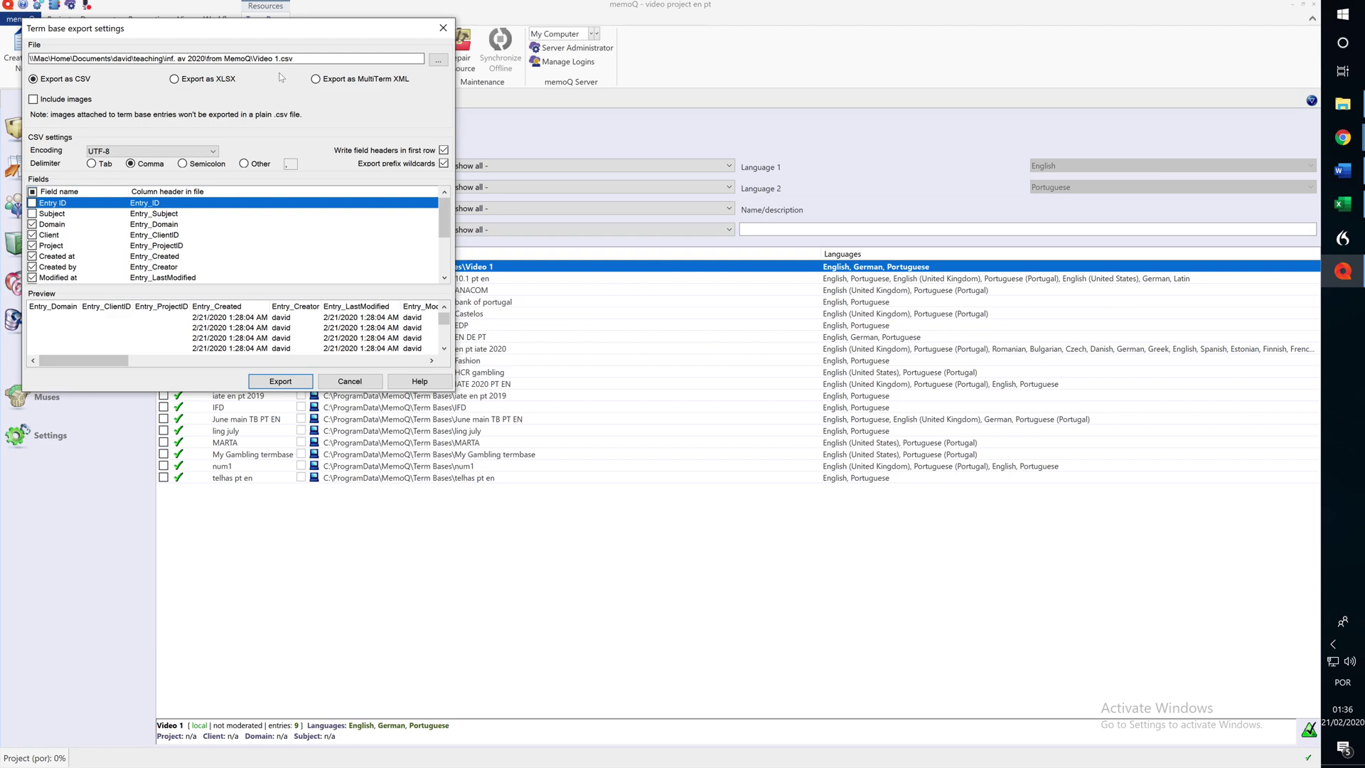
pyautogui.click(175, 80)
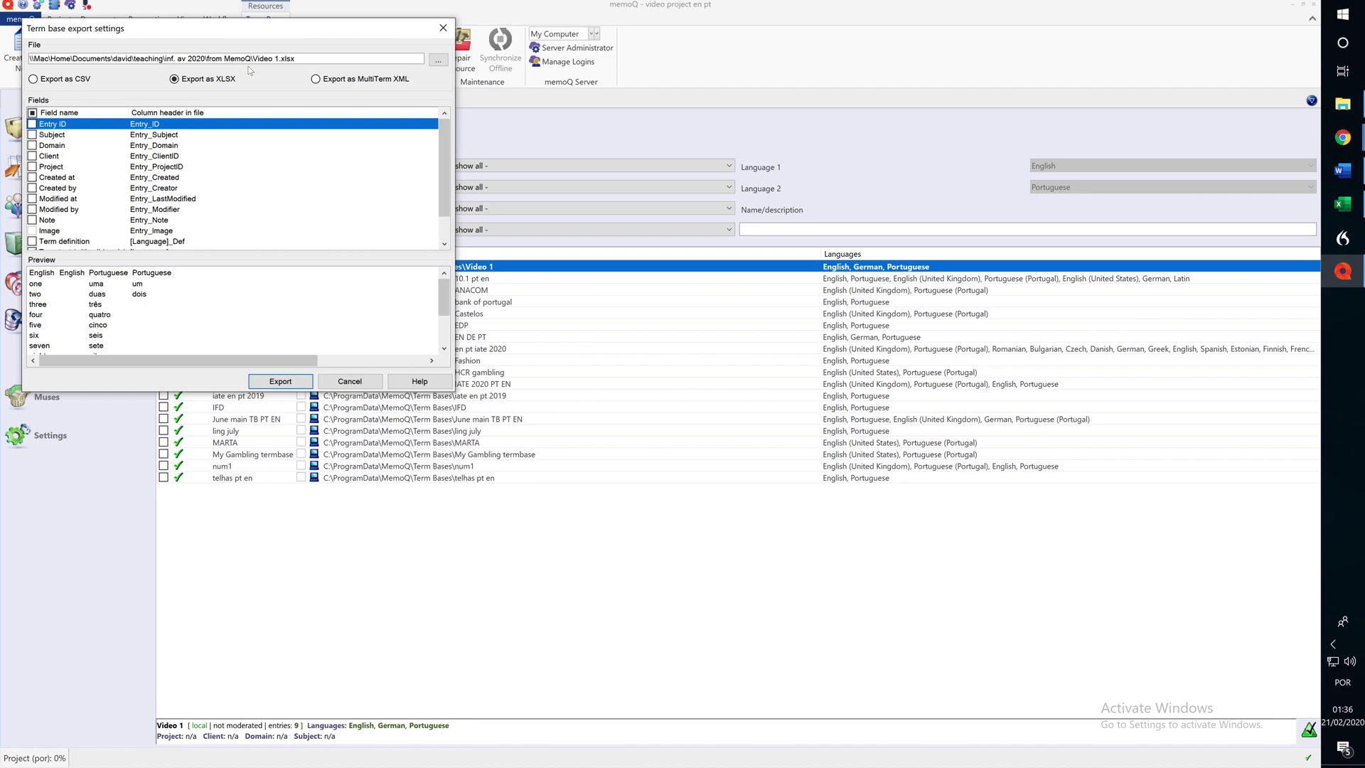
pyautogui.click(438, 60)
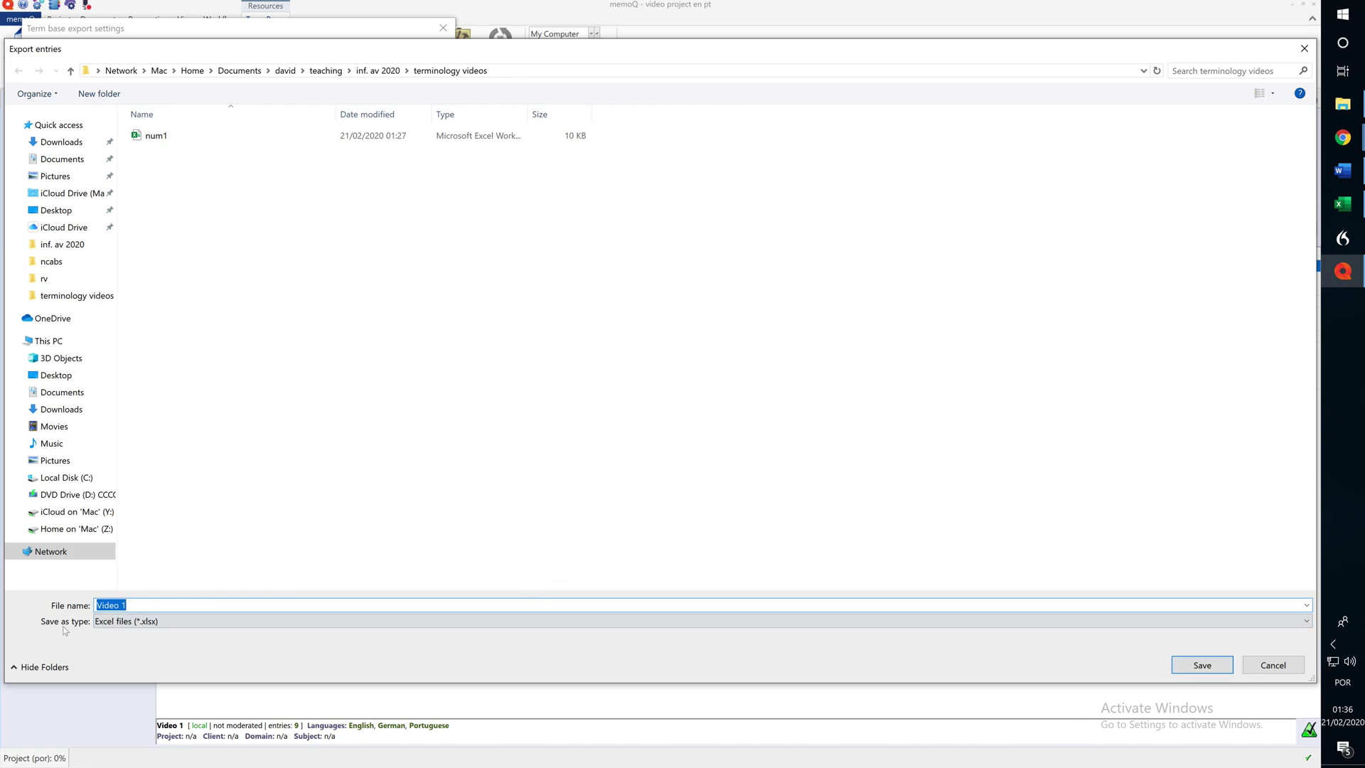
pyautogui.moveTo(127, 604); pyautogui.dragTo(95, 601)
pyautogui.write('Export terms 1')
pyautogui.press('Return')
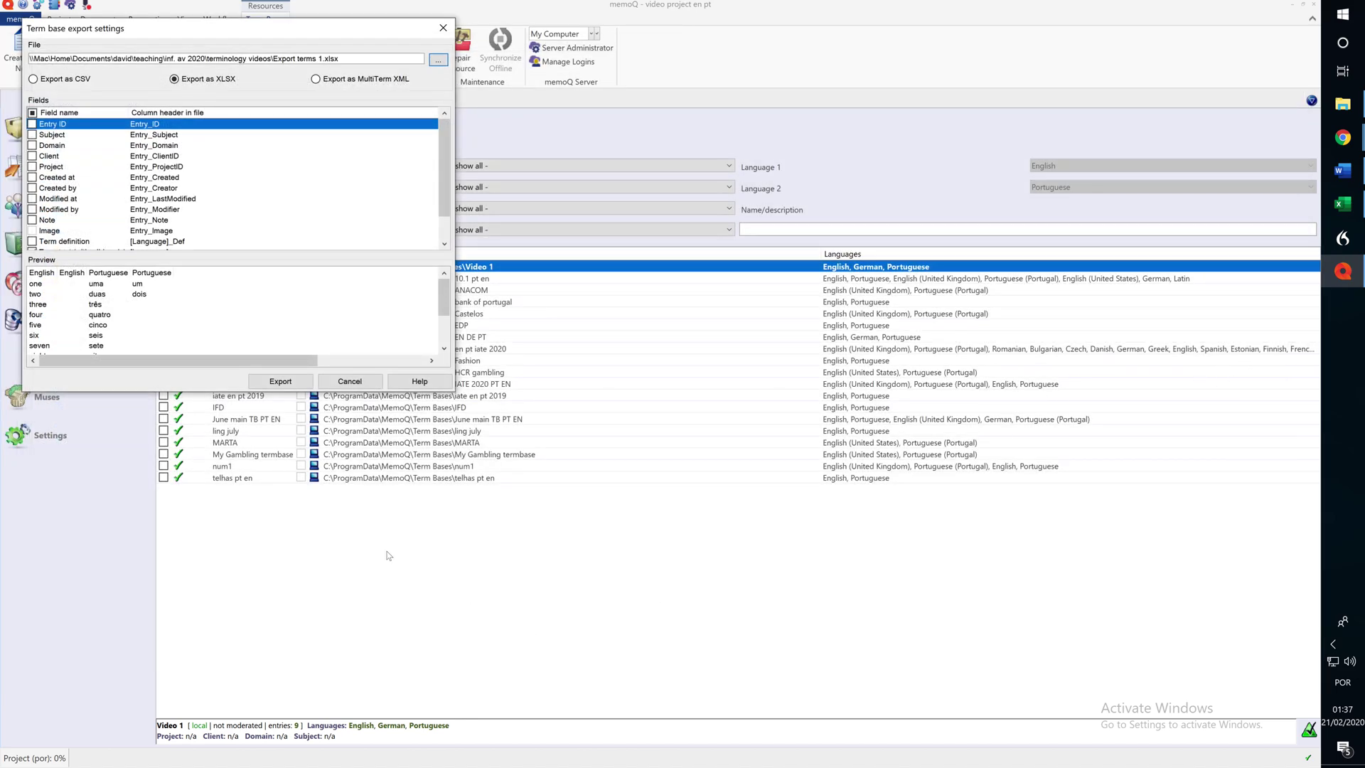
pyautogui.click(300, 383)
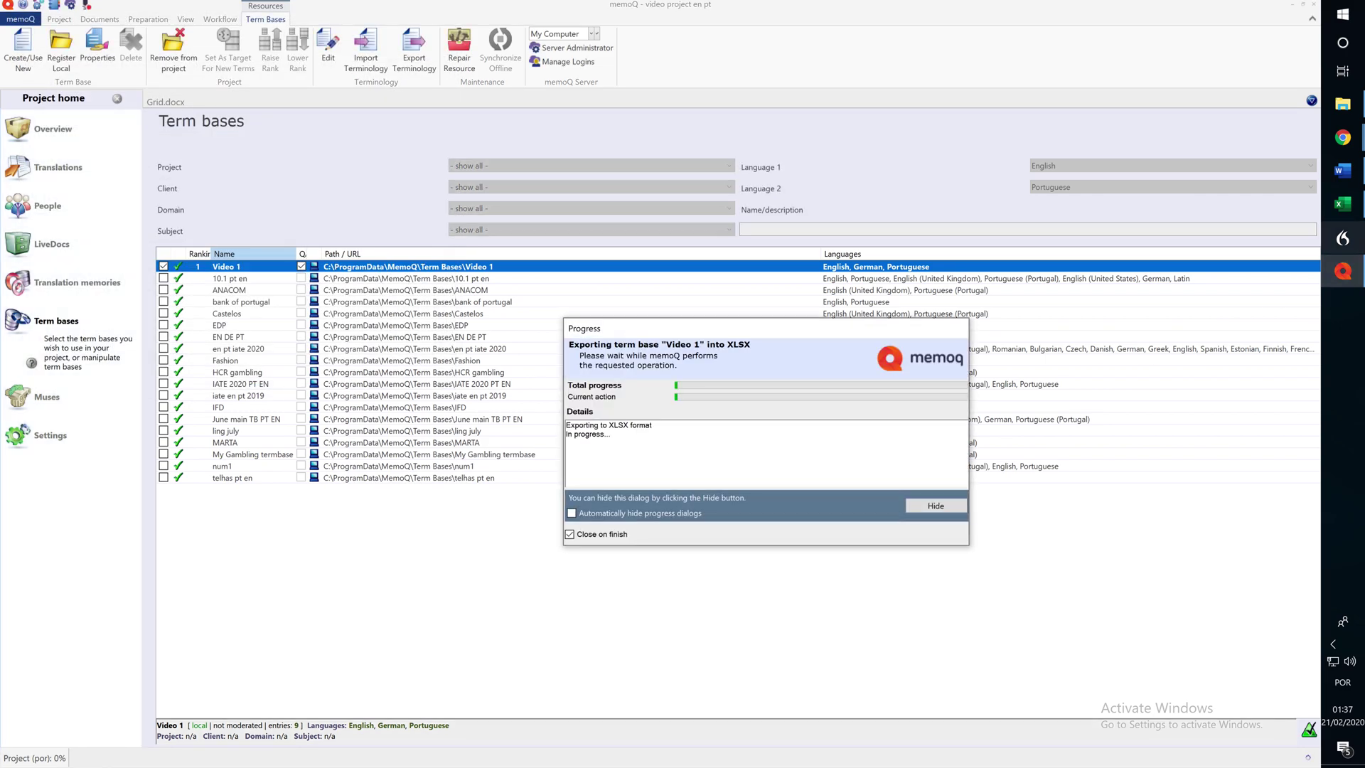
# Step: Open the Export terms 1 workbook in Excel and zoom in on the sheet
pyautogui.click(1343, 204)
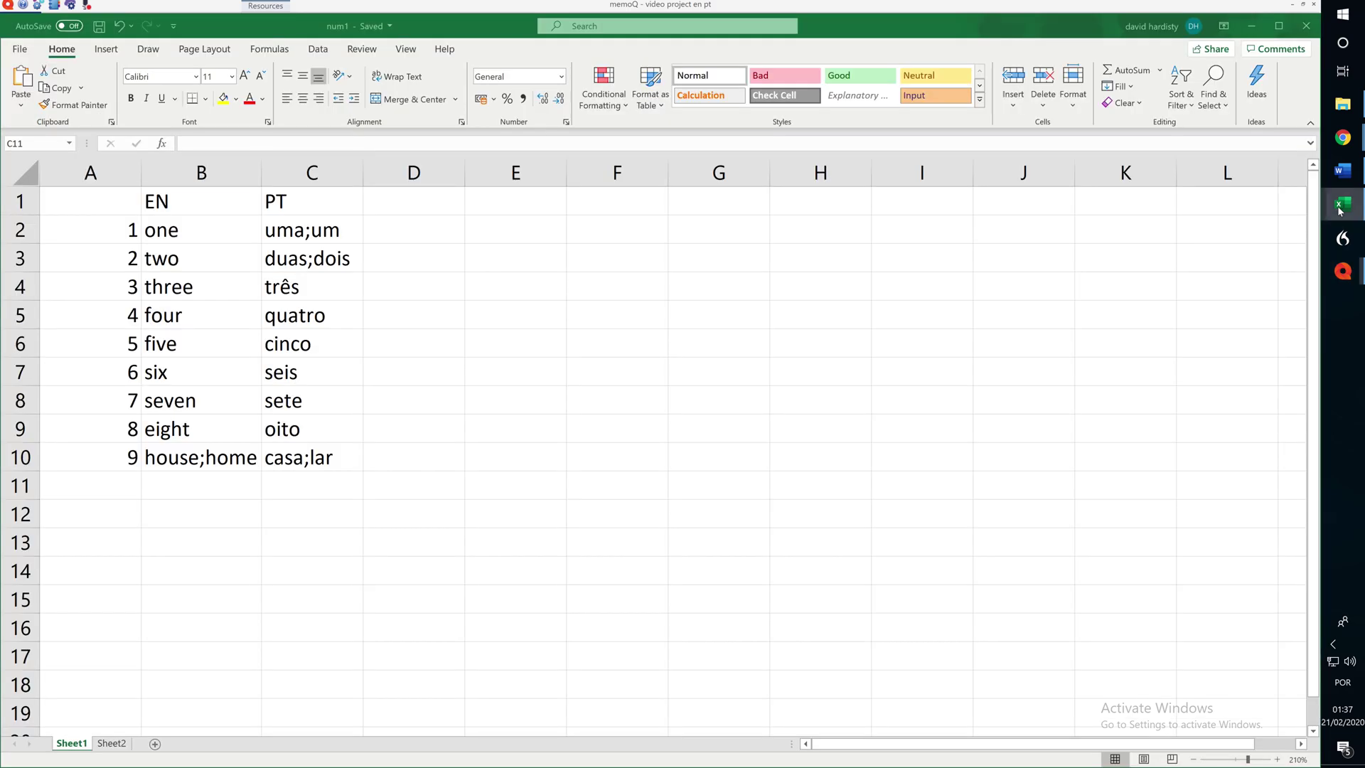
pyautogui.click(17, 49)
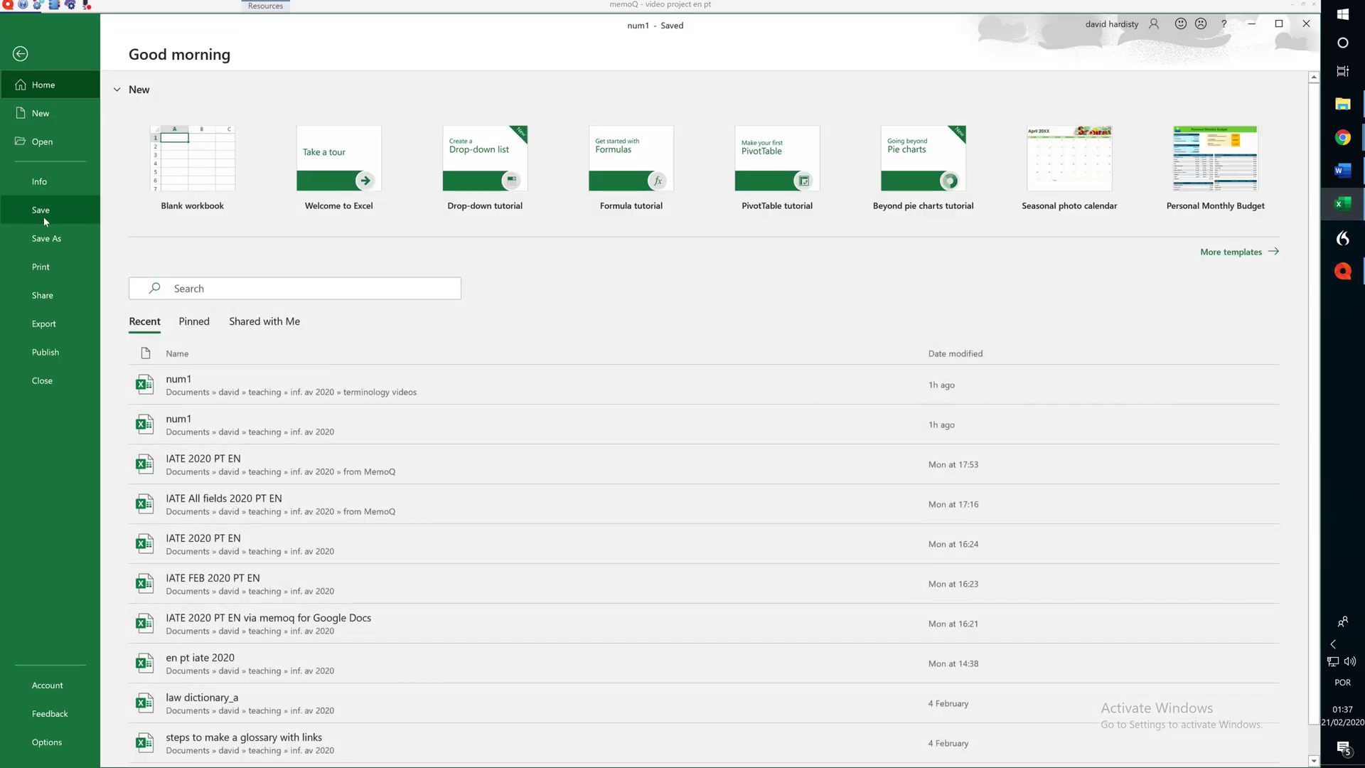
pyautogui.click(41, 143)
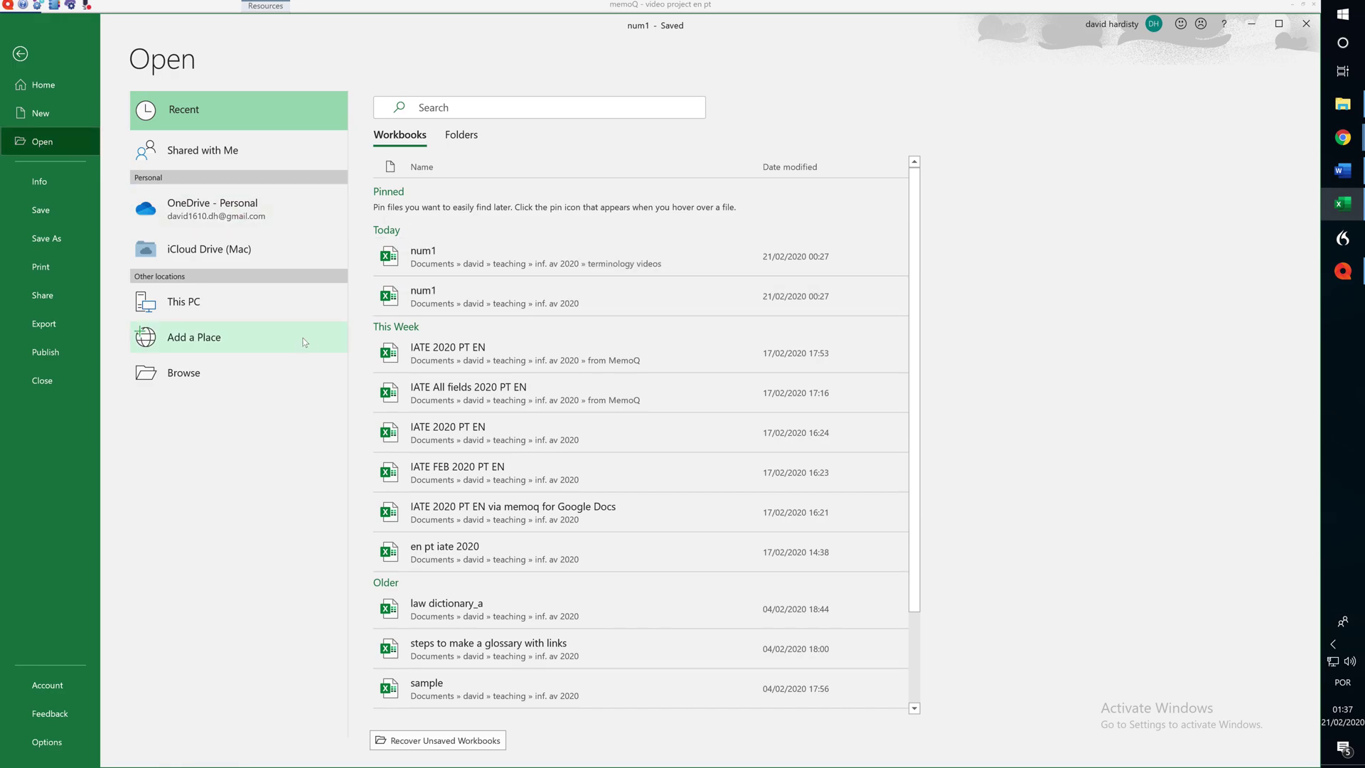
pyautogui.click(177, 379)
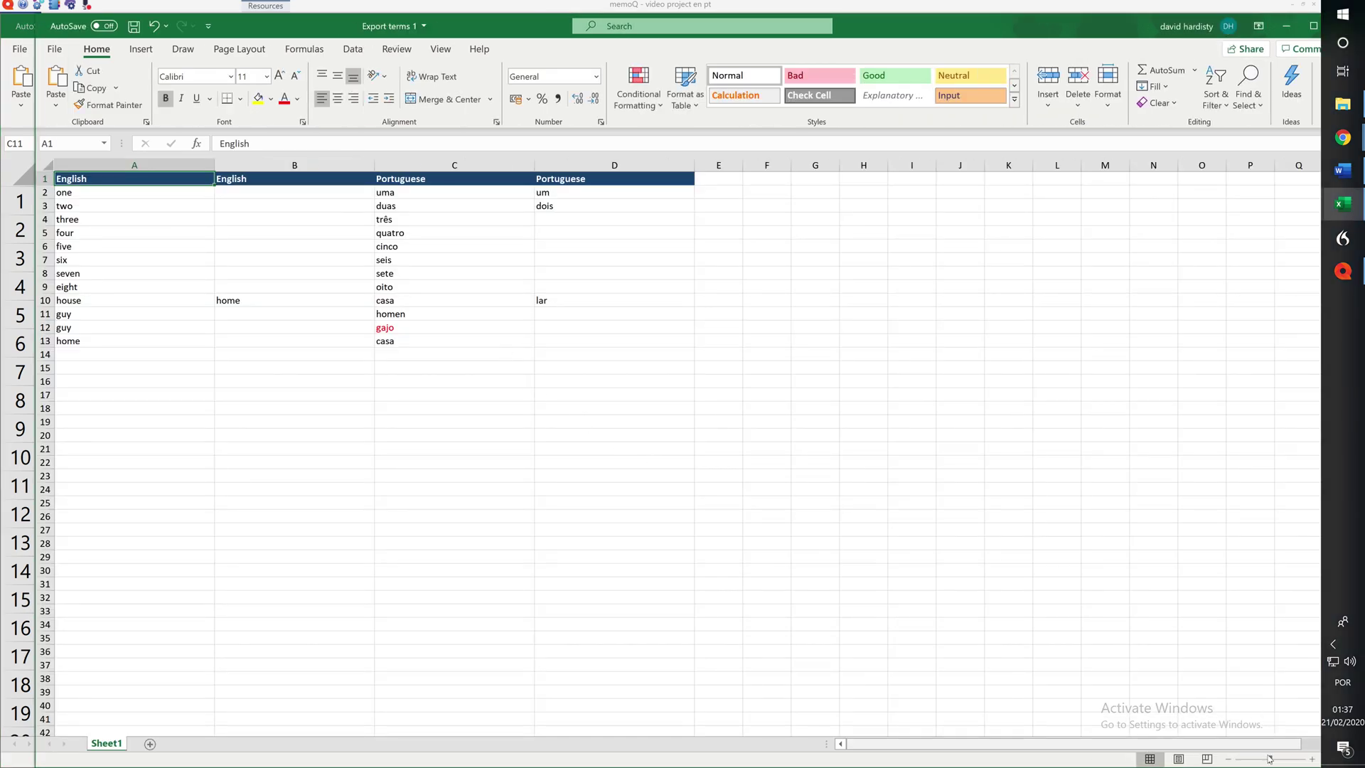
pyautogui.click(1312, 760)
pyautogui.click(1312, 759)
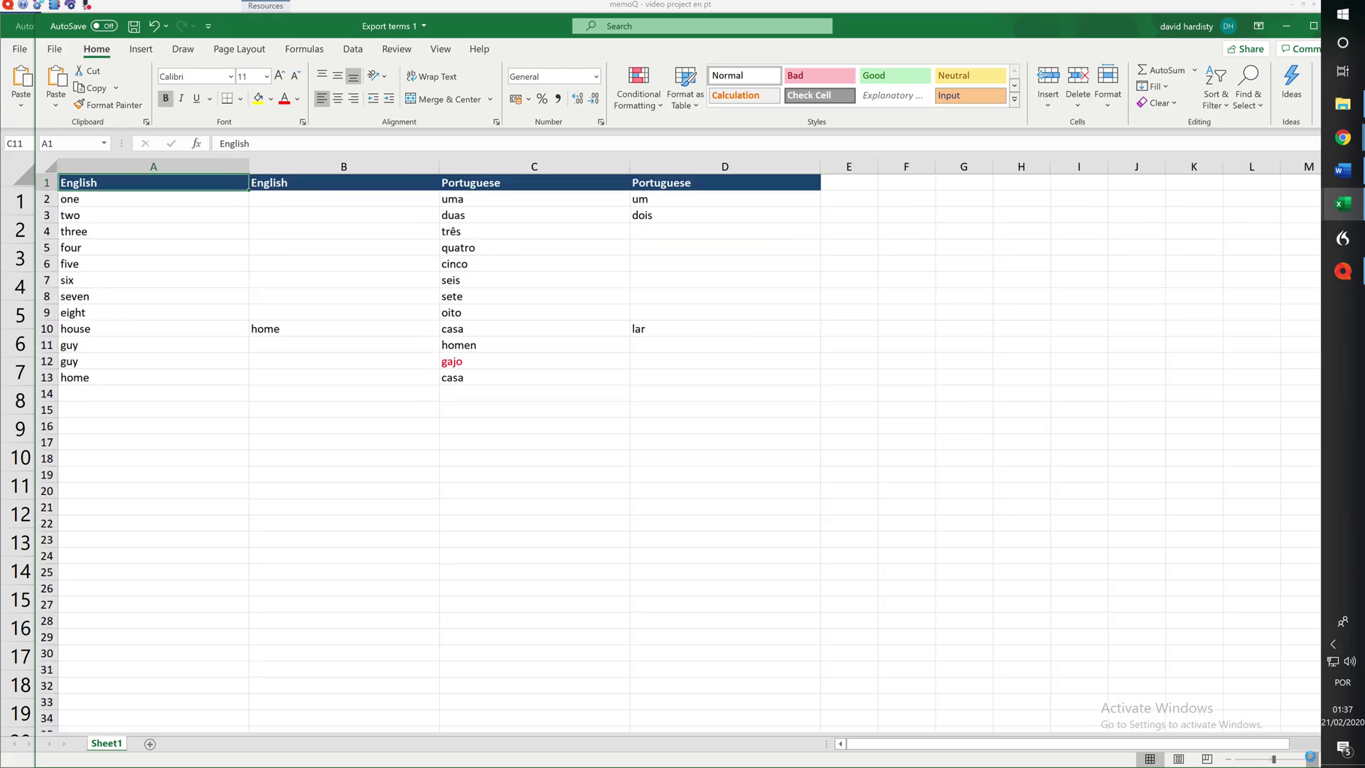
pyautogui.click(1312, 759)
pyautogui.click(1311, 760)
pyautogui.click(1312, 760)
pyautogui.click(1312, 760)
pyautogui.click(1312, 760)
pyautogui.click(1311, 759)
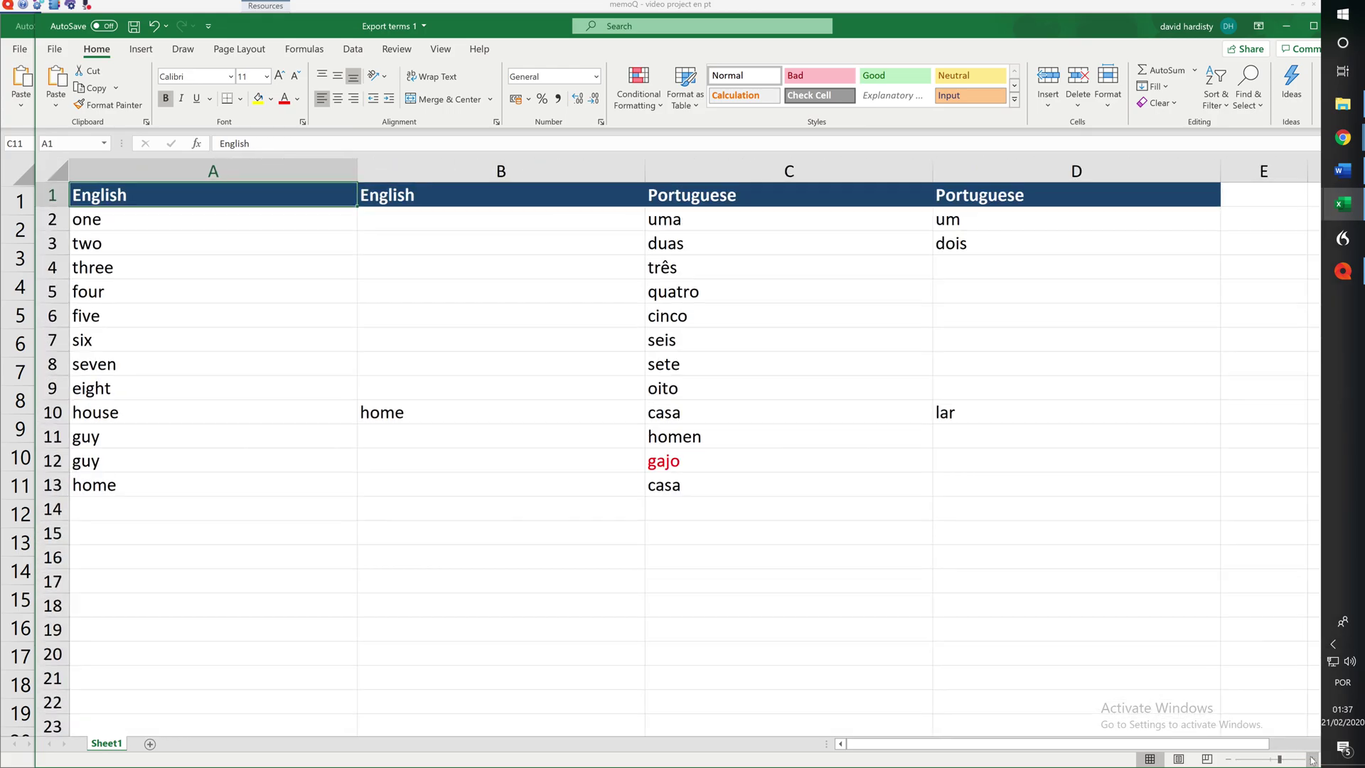
# Step: Colour the oito cell C9 red like gajo, save the workbook, and close it
pyautogui.click(677, 470)
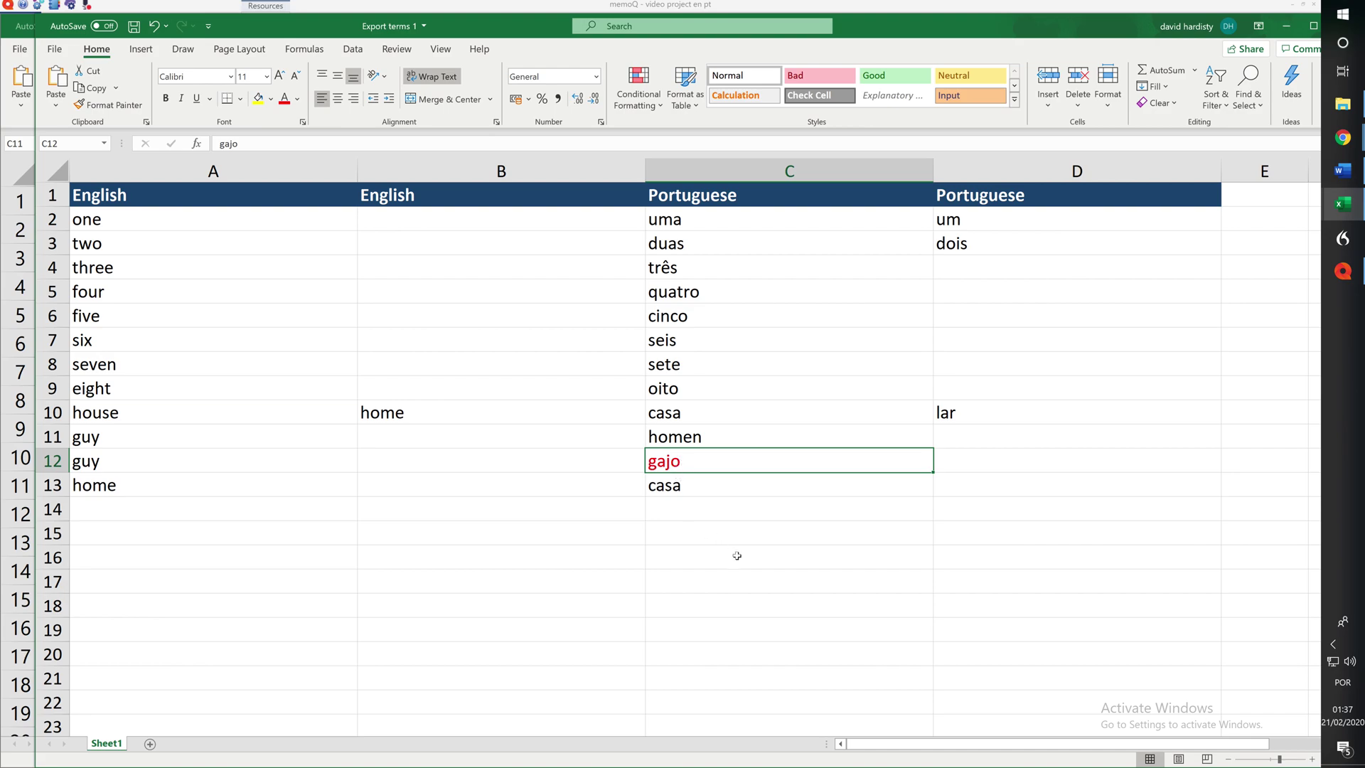
pyautogui.click(694, 398)
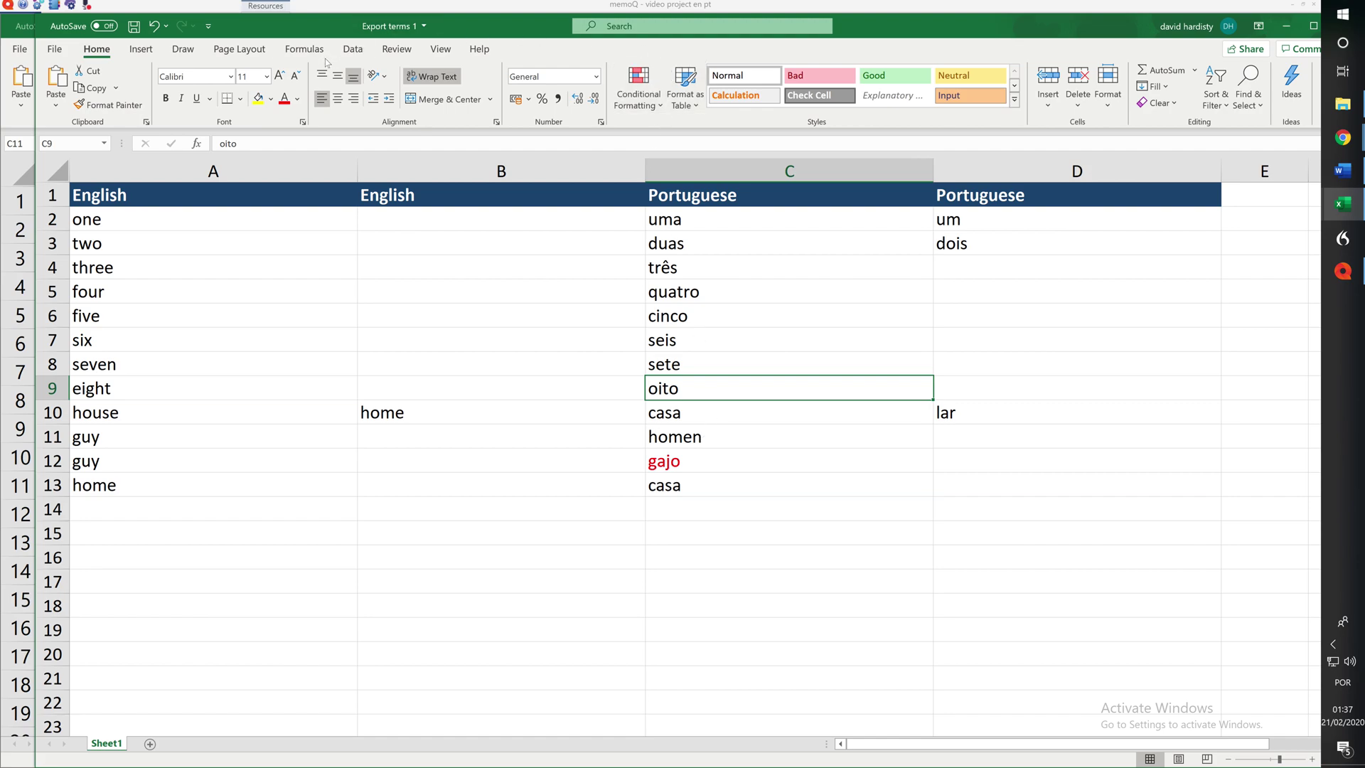
pyautogui.click(285, 99)
pyautogui.click(133, 27)
pyautogui.doubleClick(1077, 28)
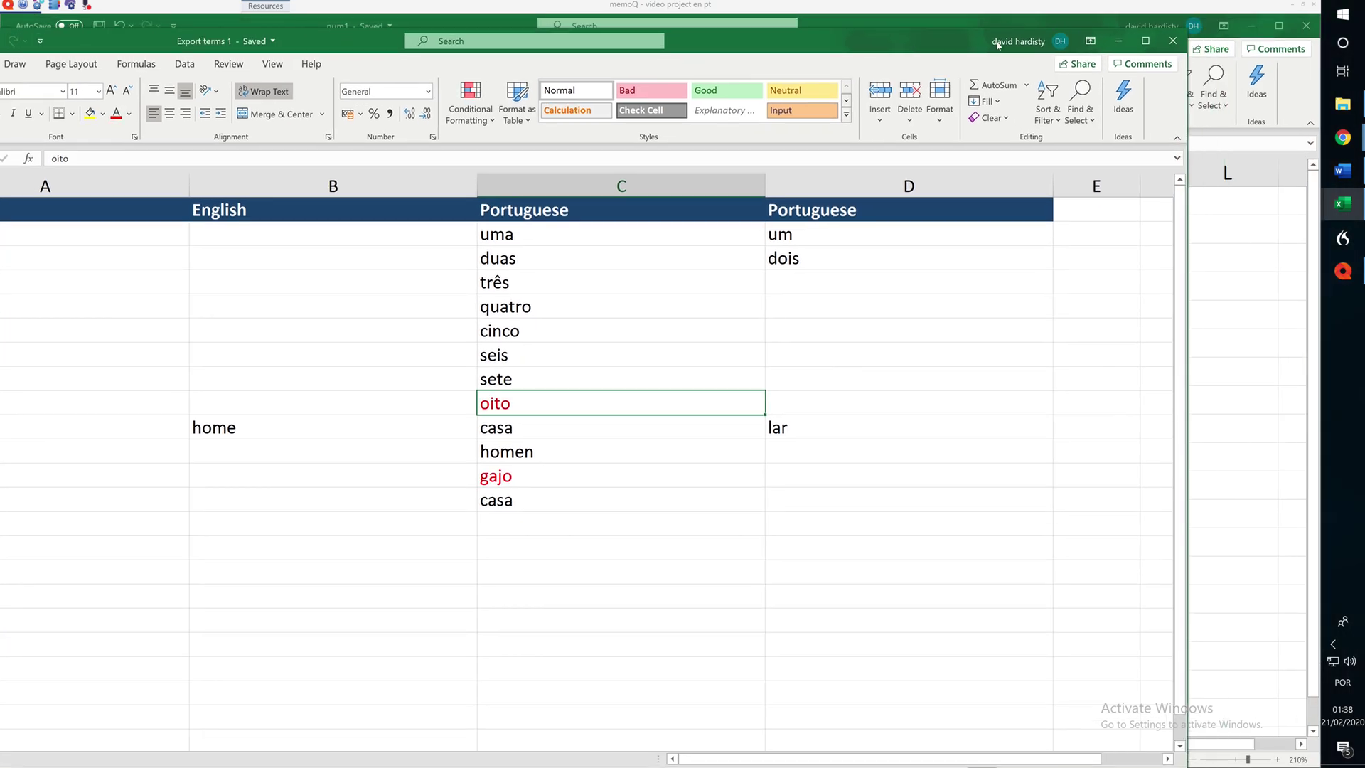
pyautogui.click(1174, 36)
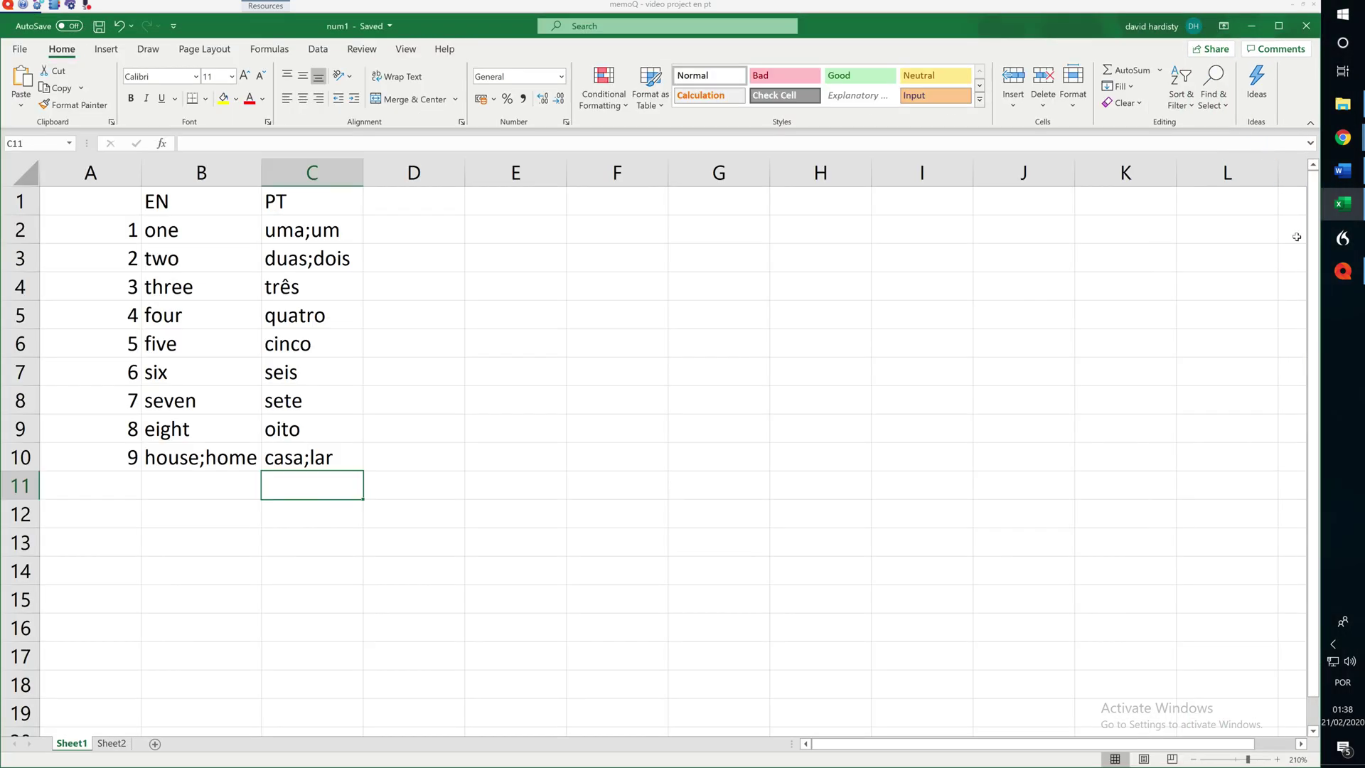
pyautogui.click(1342, 271)
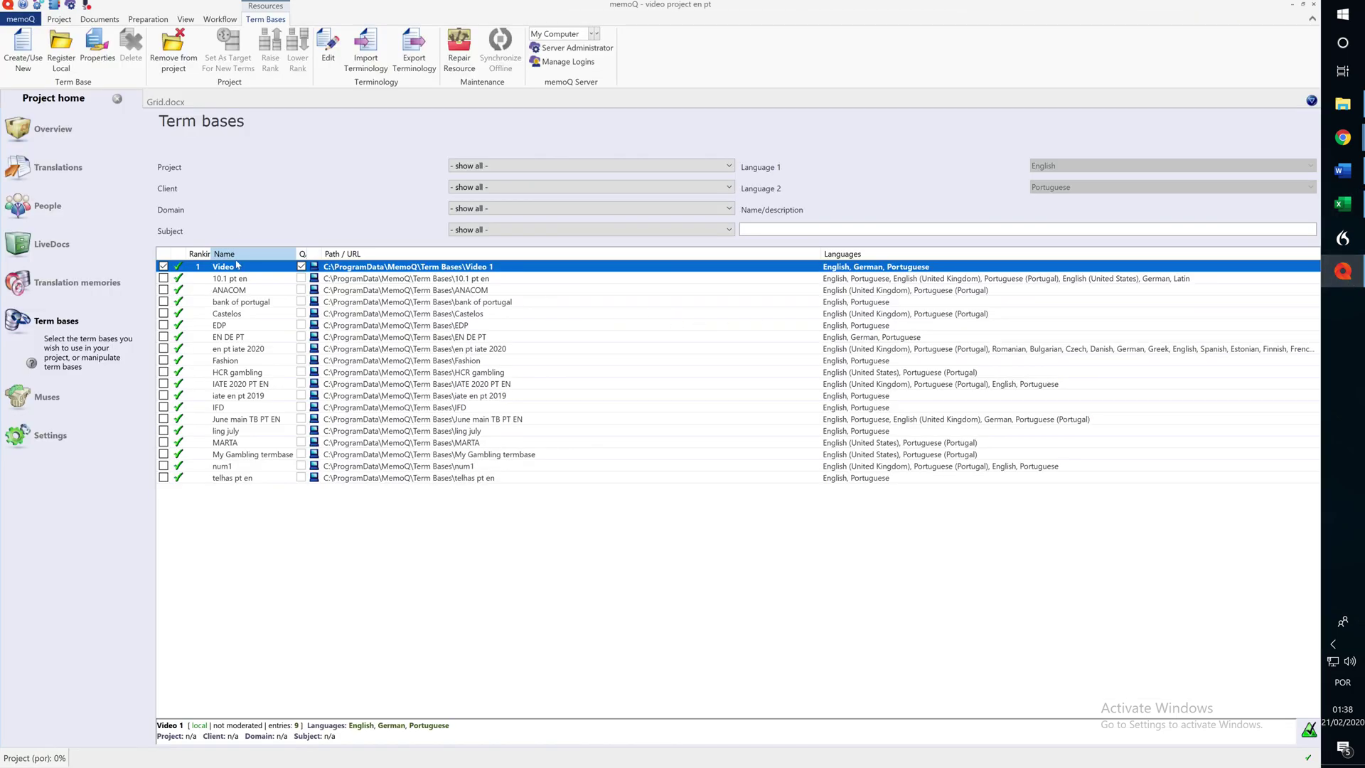
# Step: Import Export terms 1.xlsx into Video 1, verifying the English and Portuguese column mappings
pyautogui.rightClick(237, 266)
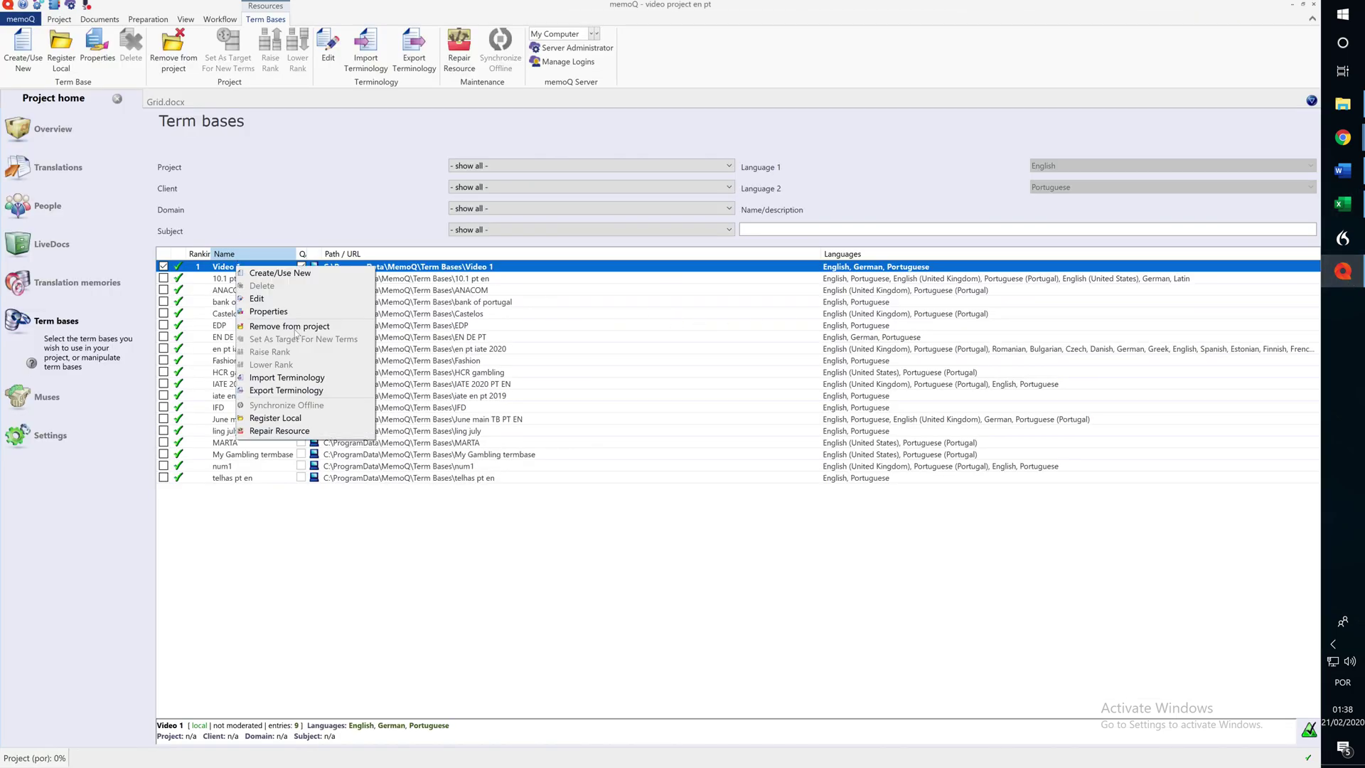
pyautogui.click(281, 379)
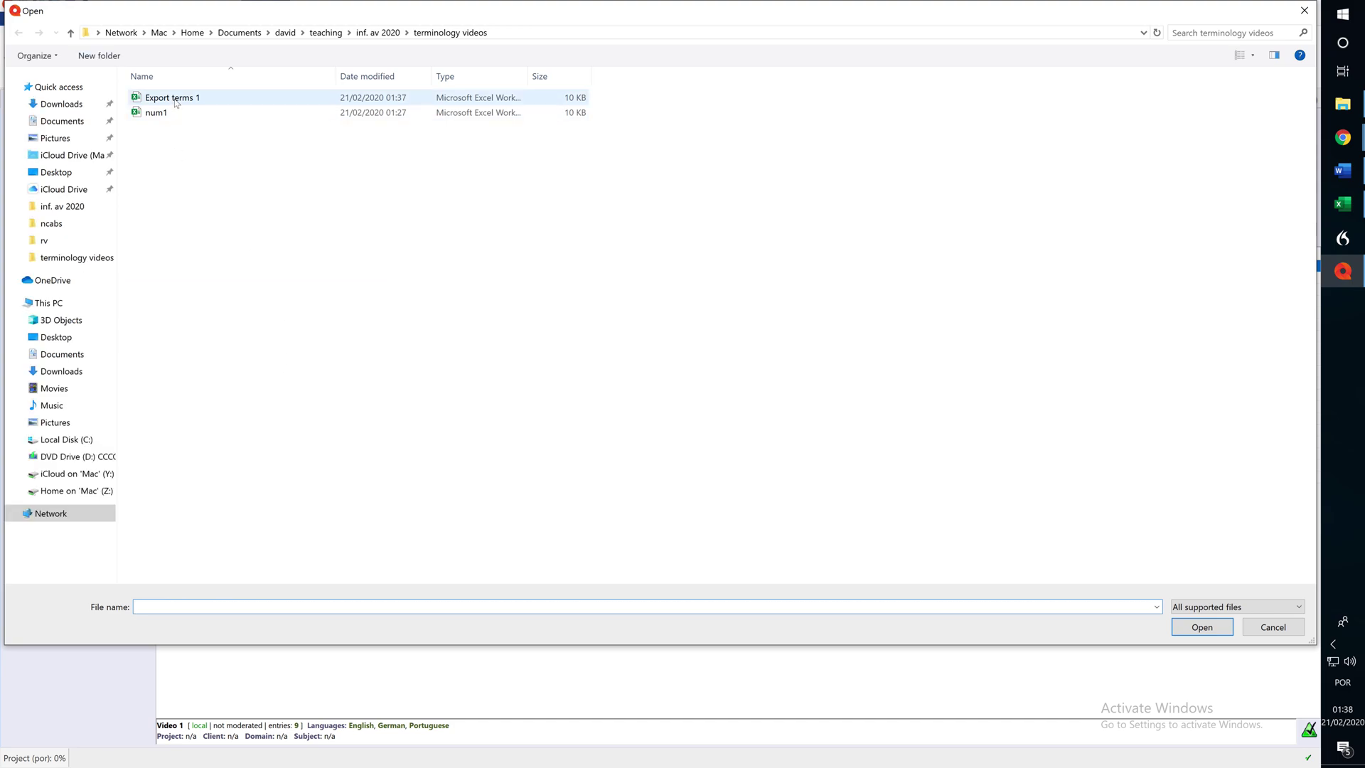
pyautogui.doubleClick(176, 104)
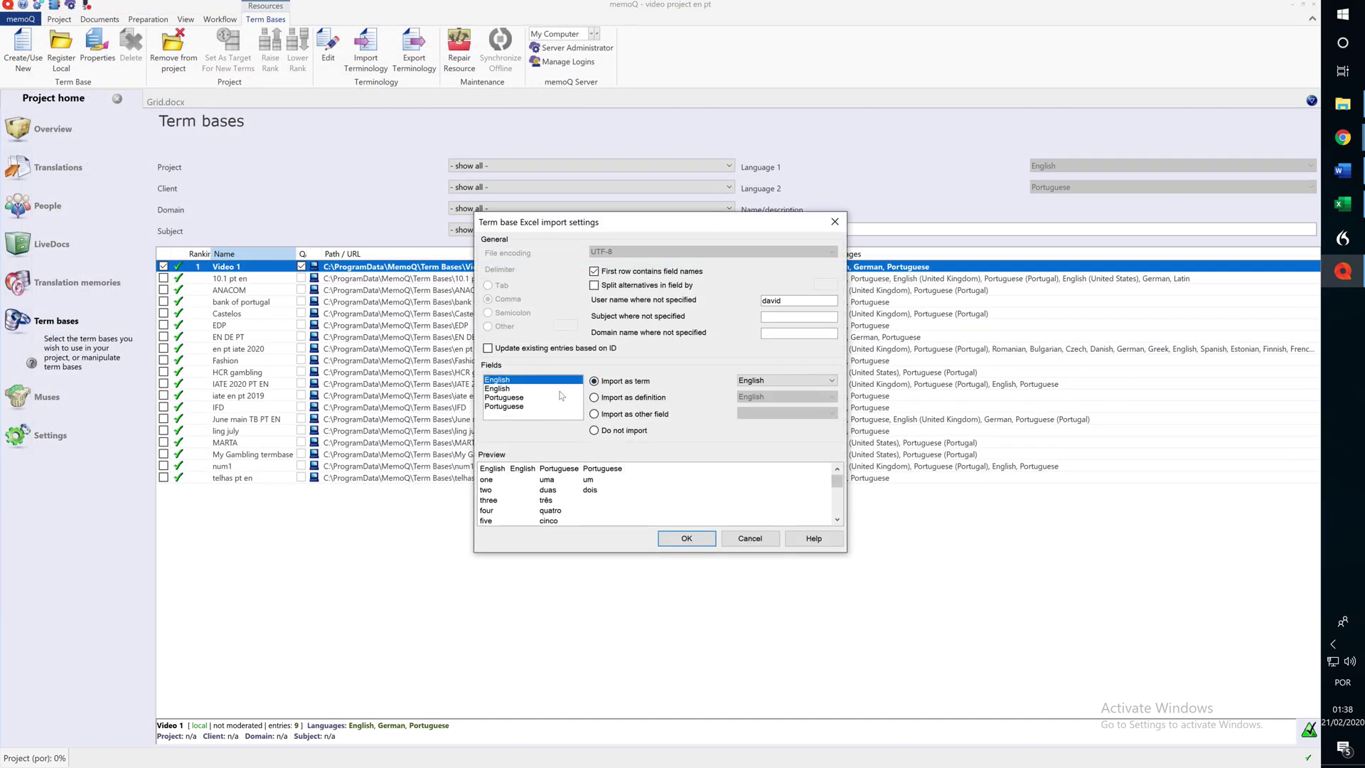
pyautogui.click(518, 389)
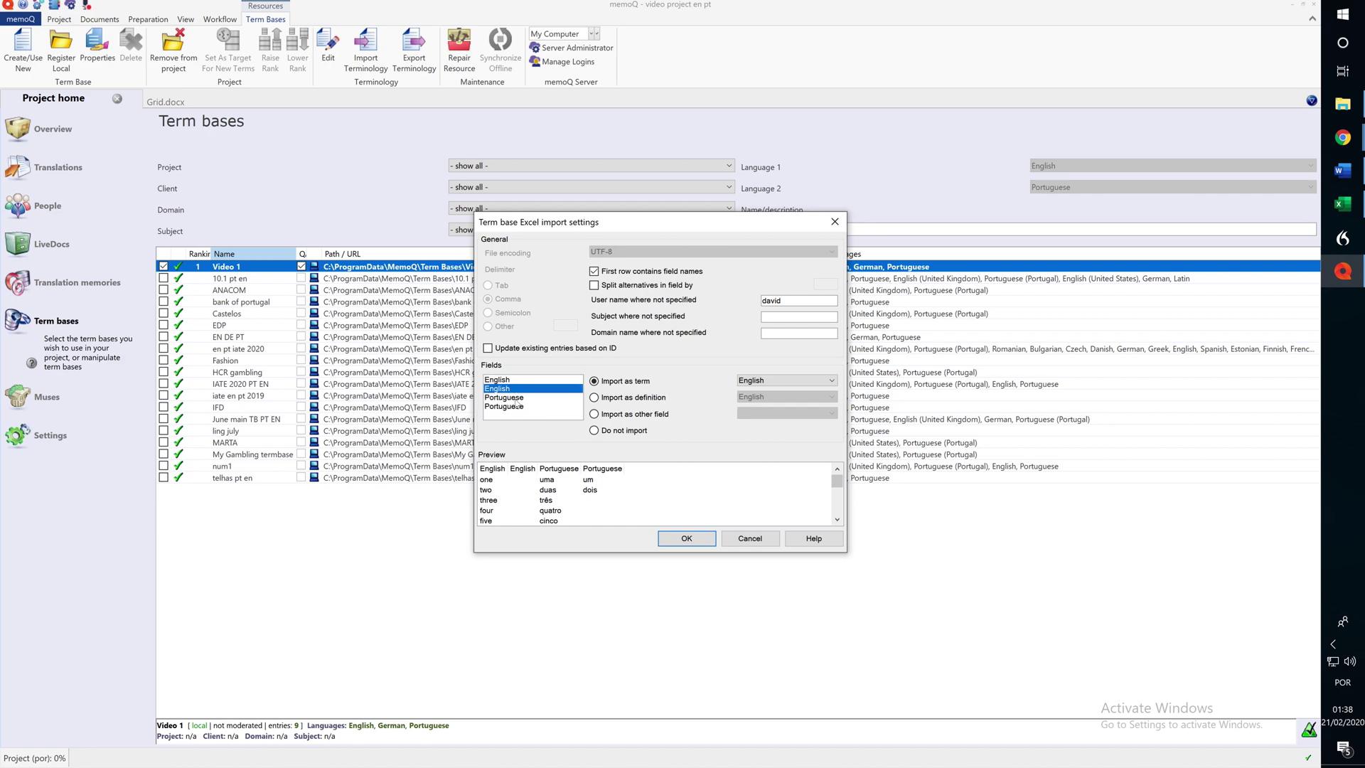
pyautogui.click(517, 400)
pyautogui.click(517, 408)
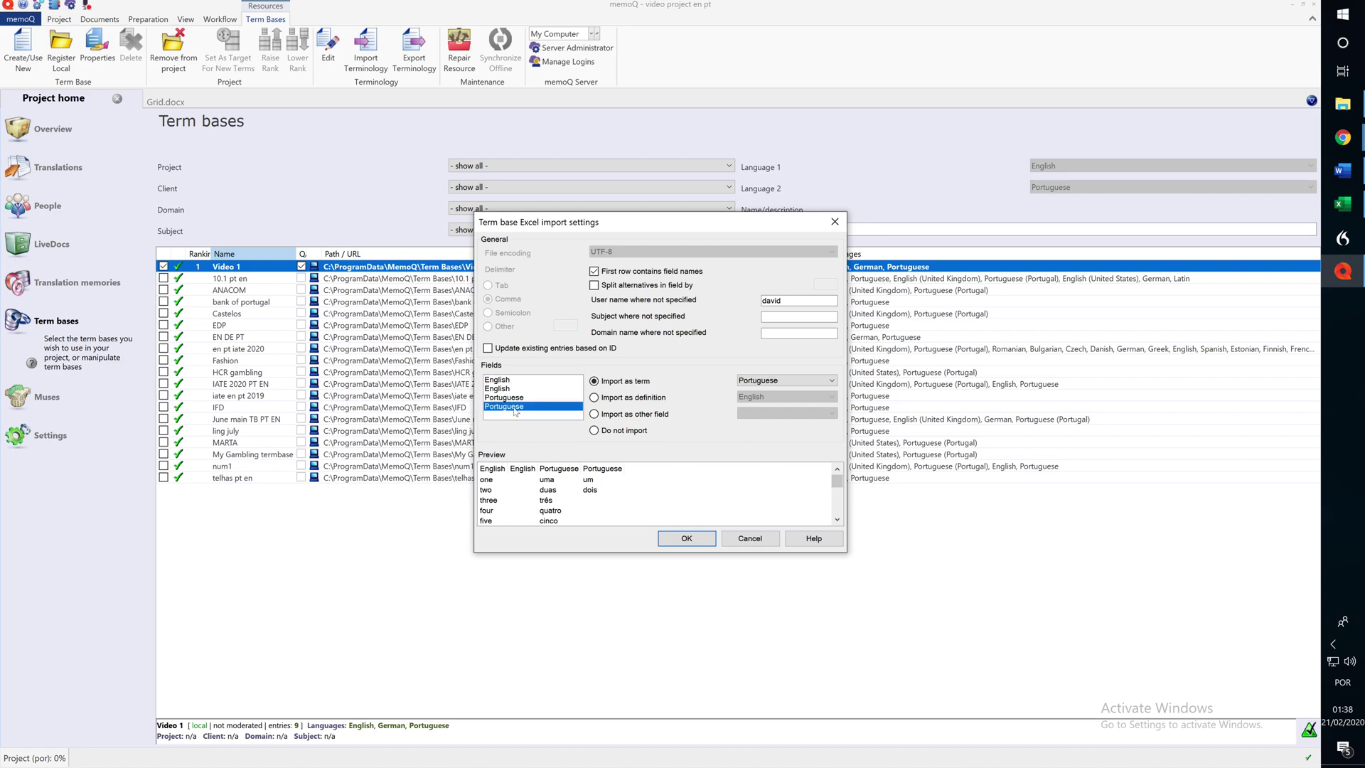
pyautogui.click(687, 539)
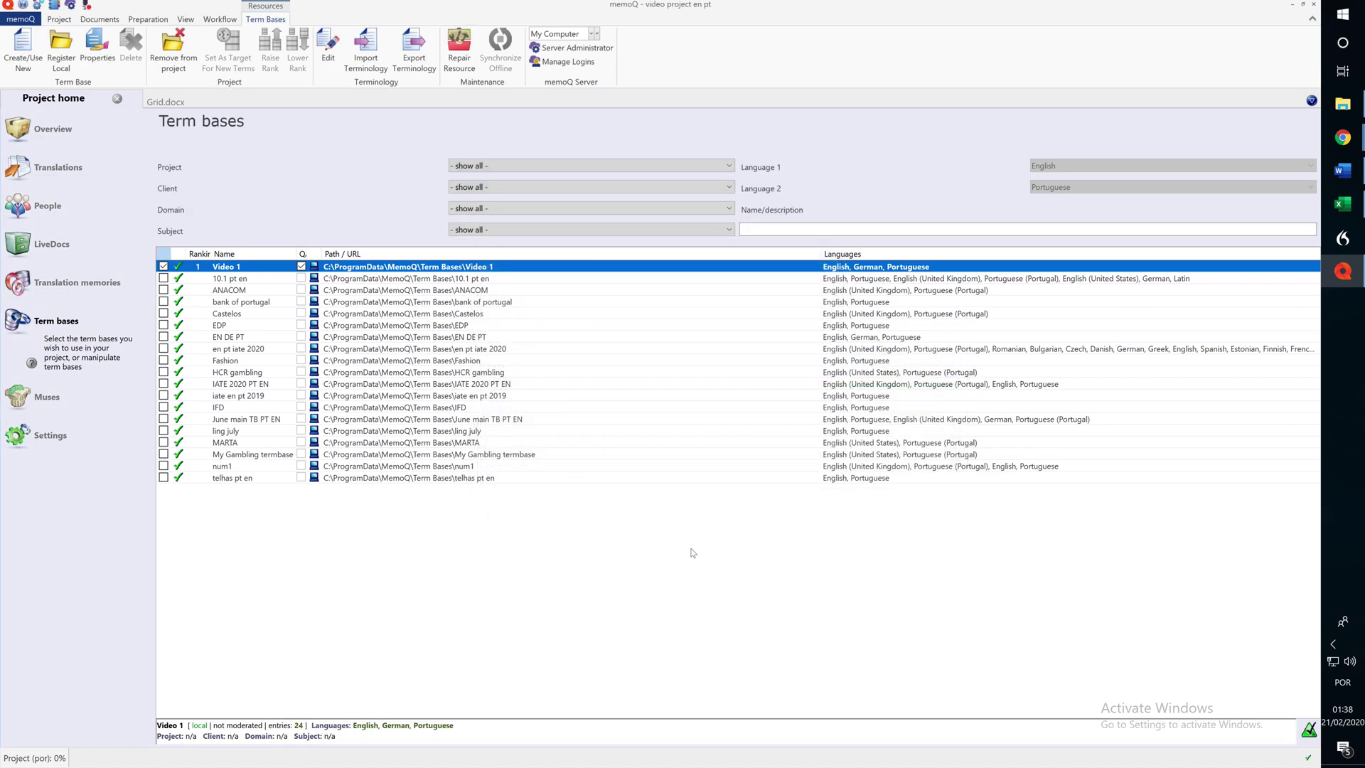
pyautogui.rightClick(246, 271)
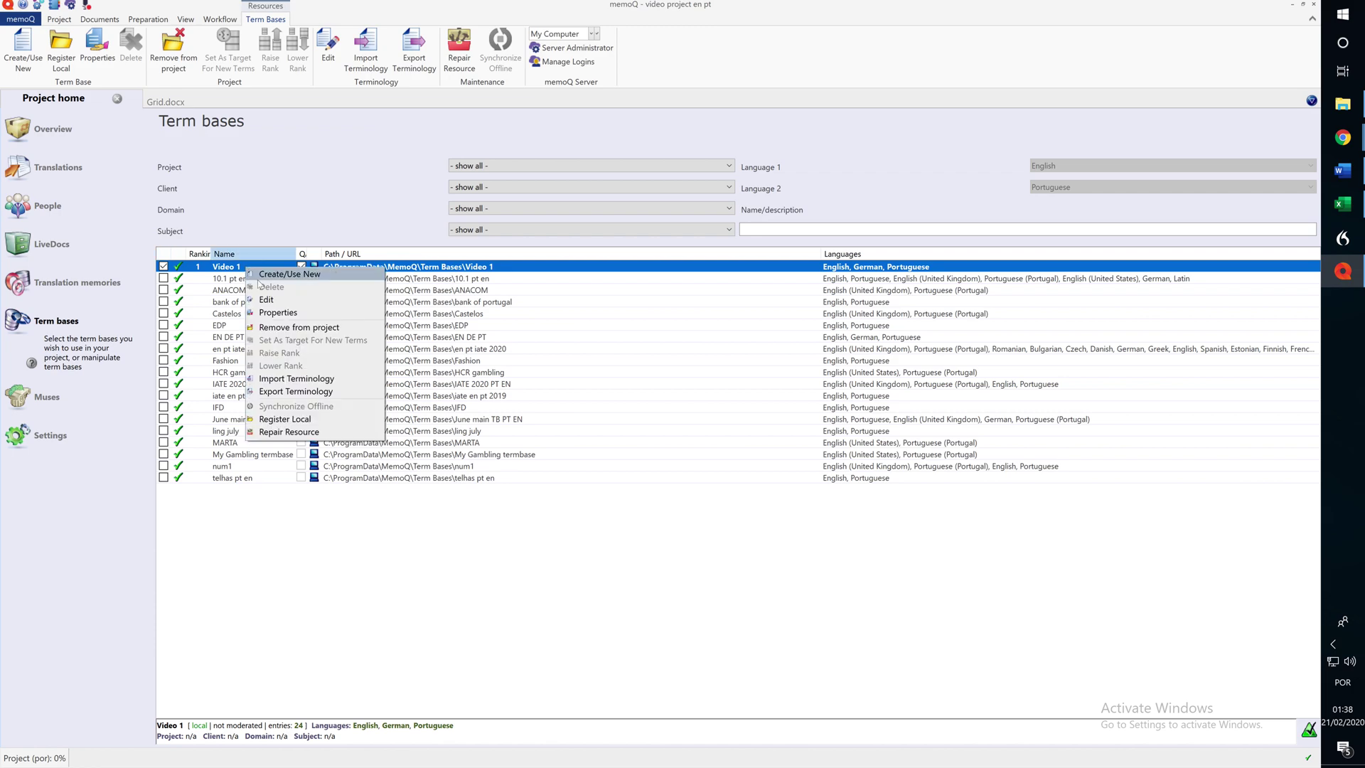
# Step: Open Video 1's entries and inspect the gajo, oito, house/home and guy/homen rows
pyautogui.click(302, 312)
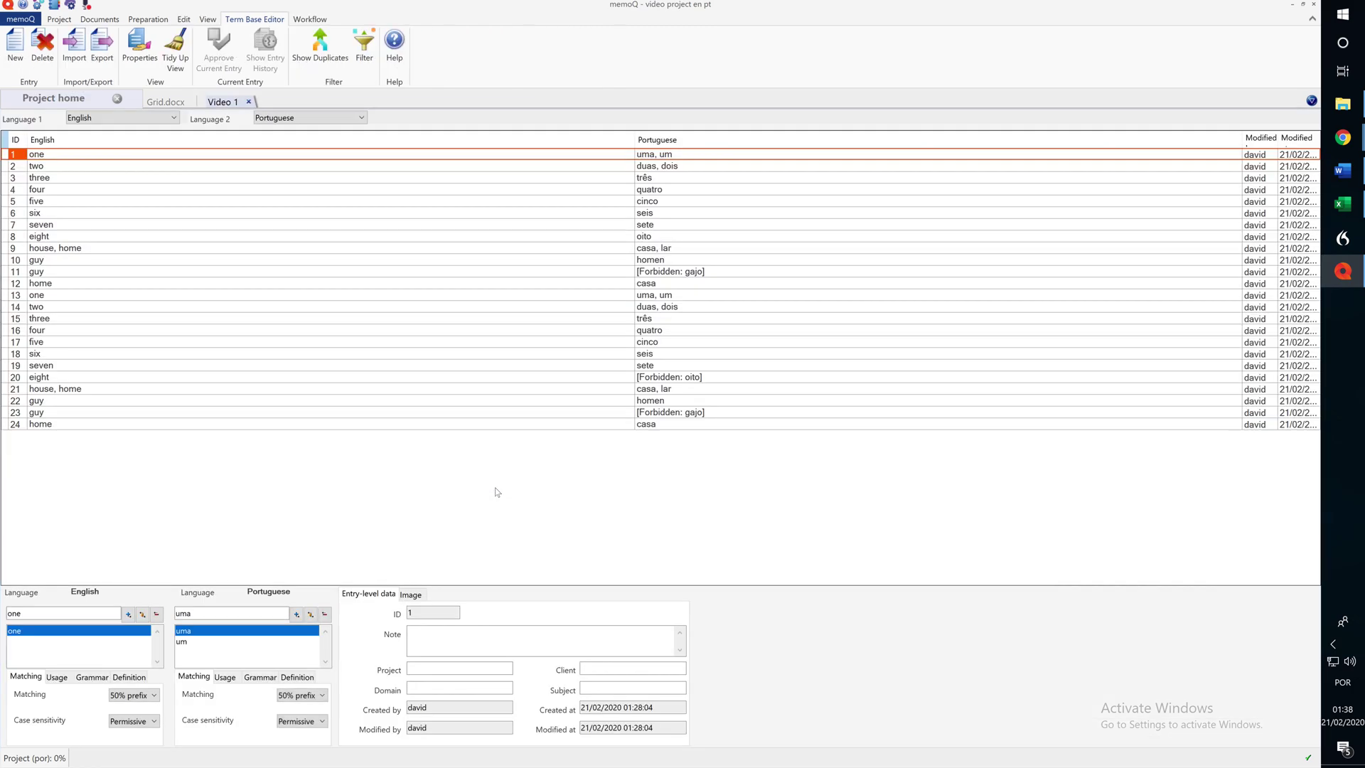
pyautogui.click(722, 273)
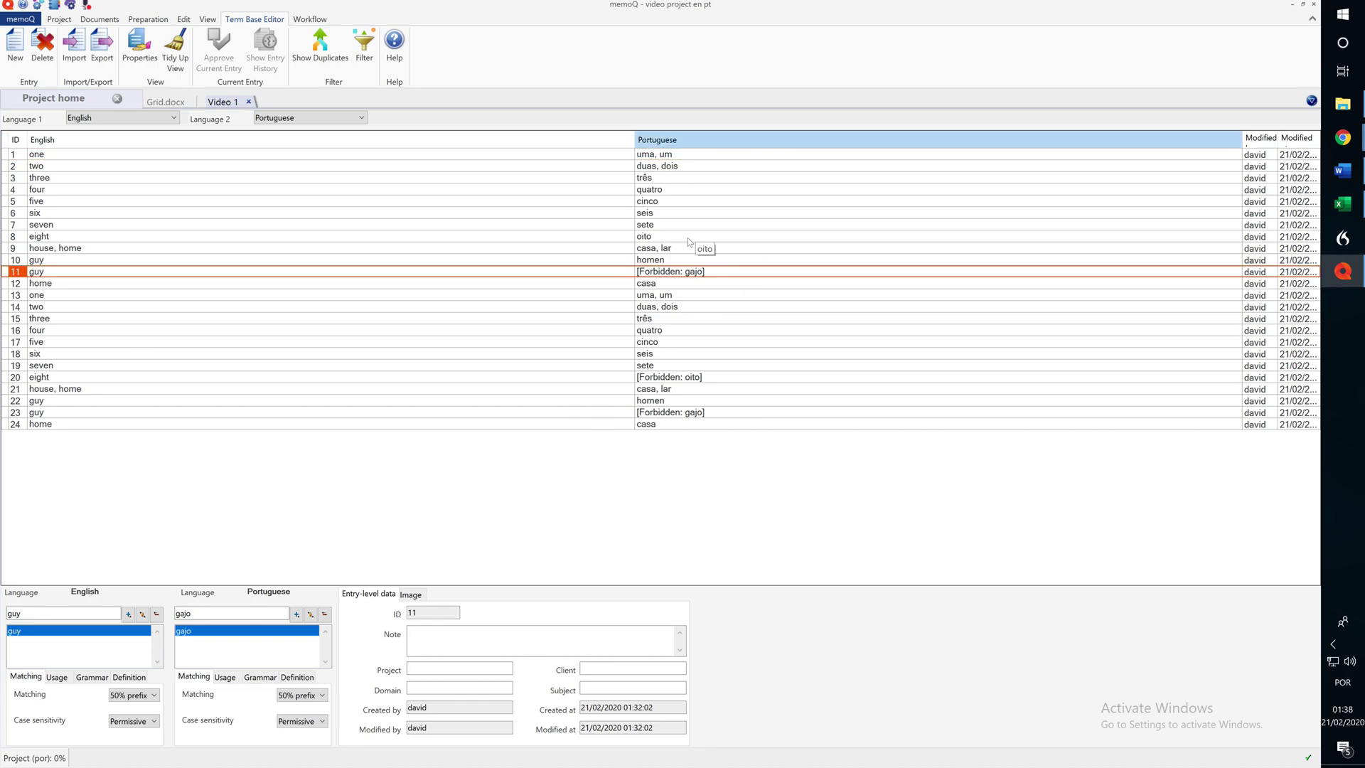
pyautogui.click(689, 239)
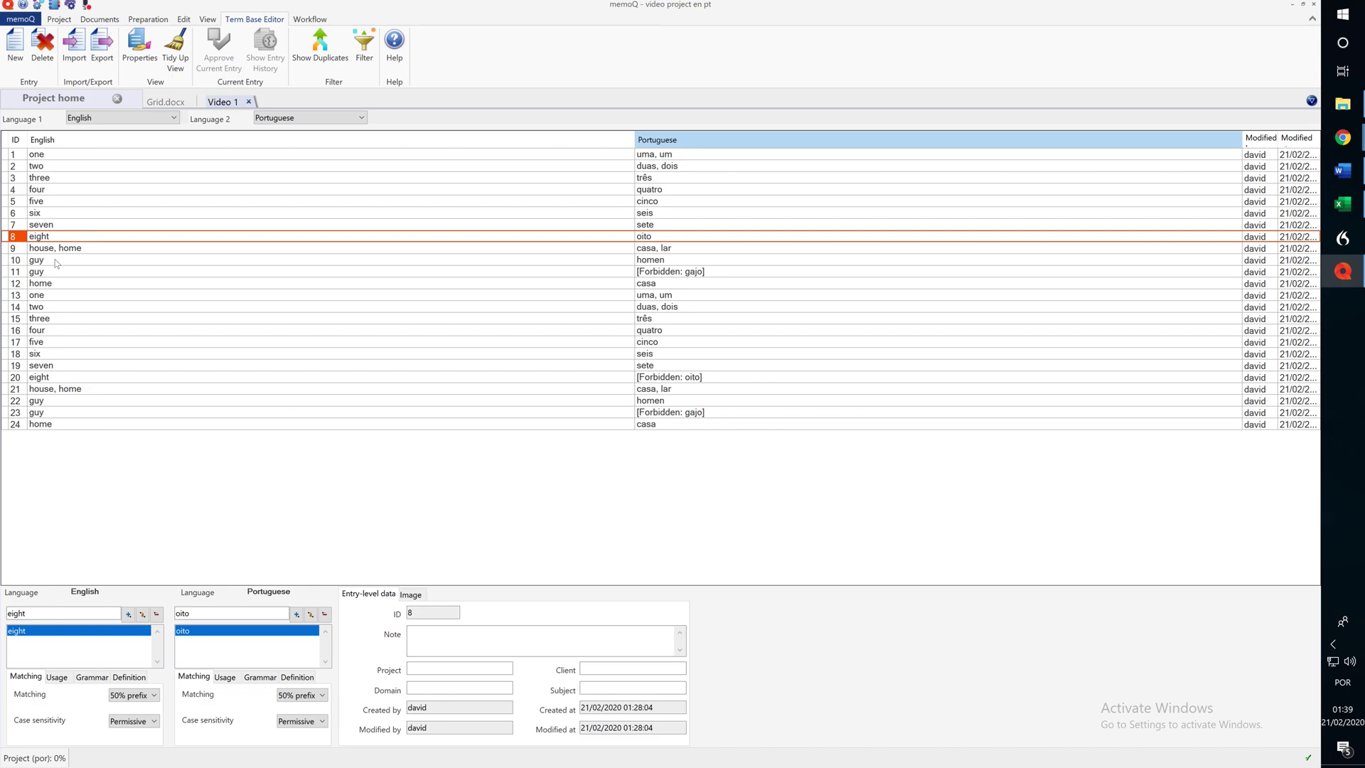
pyautogui.click(55, 251)
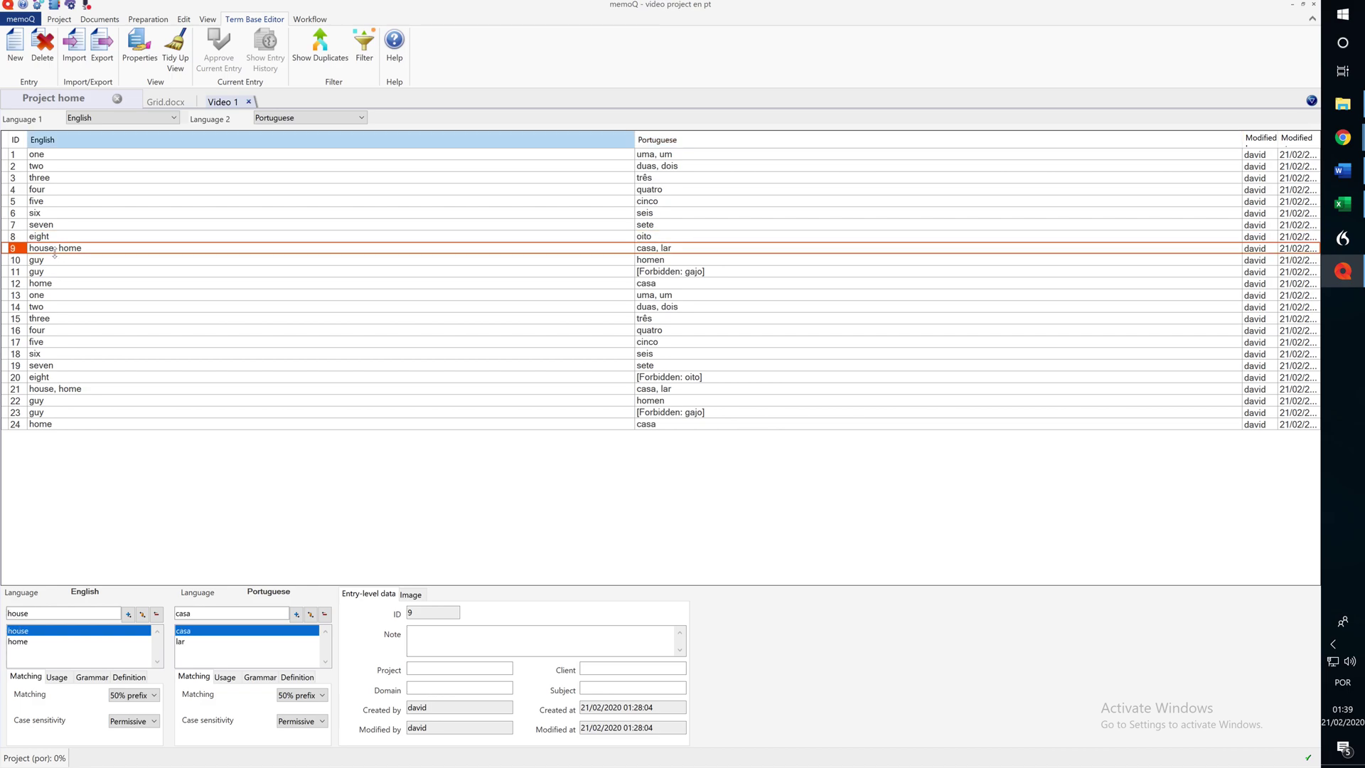
pyautogui.click(55, 261)
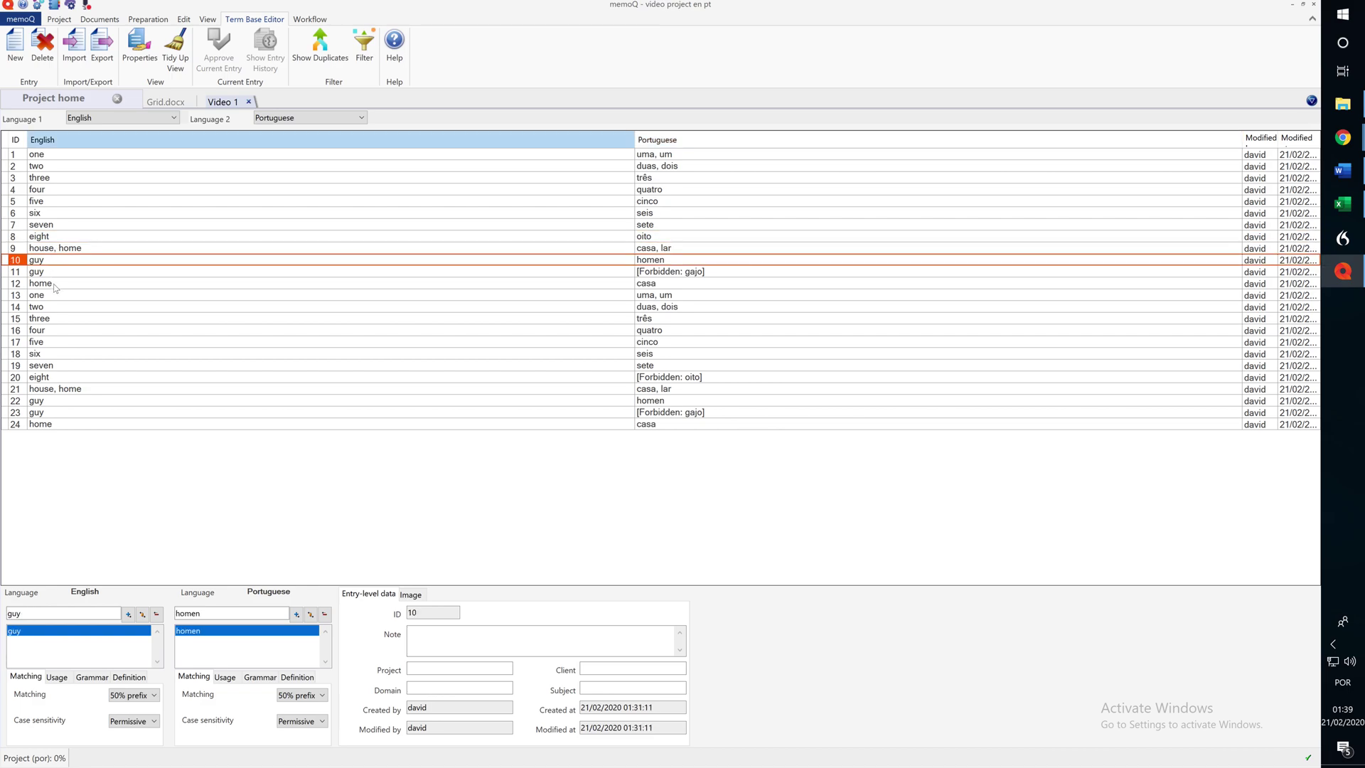
# Step: Select entries from home/casa (row 12) down through row 24
pyautogui.click(53, 284)
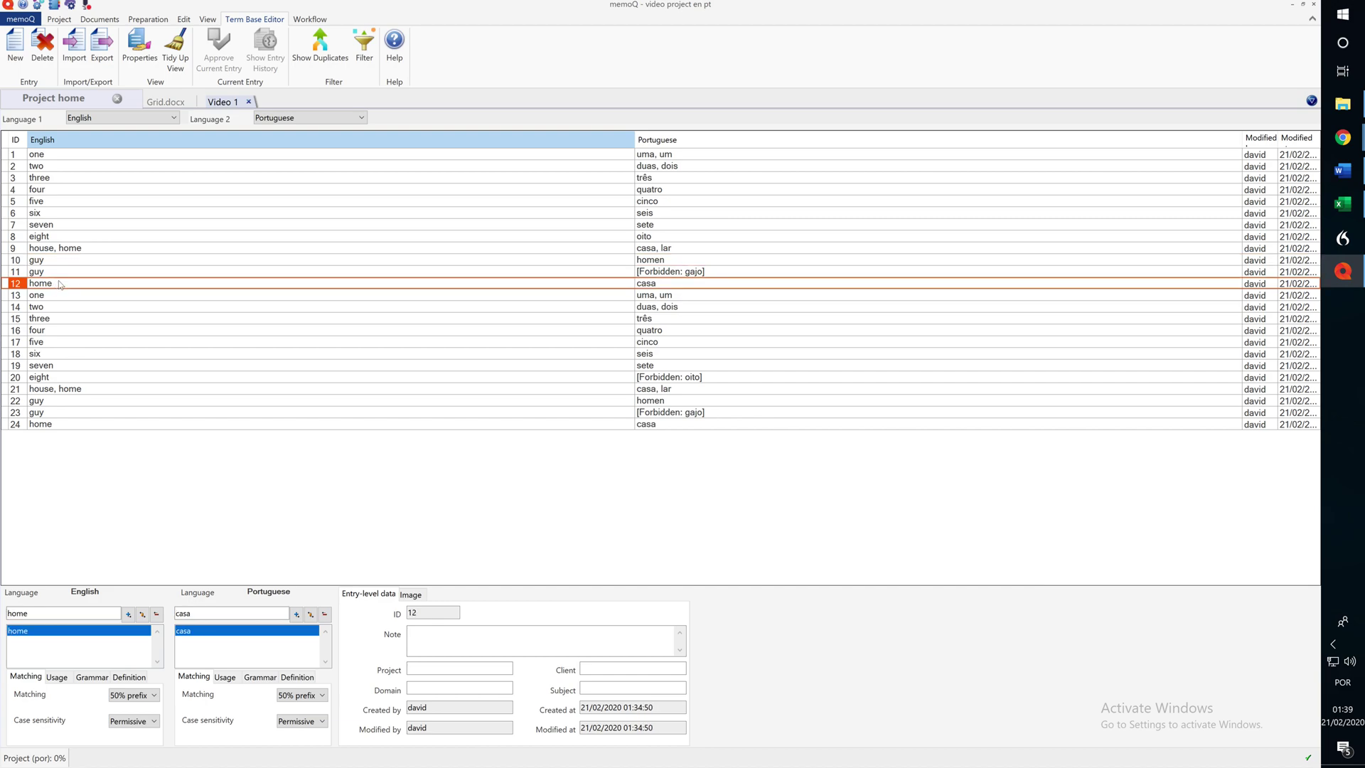
pyautogui.hotkey('shift', 'Down')
pyautogui.hotkey('shift', 'Down')
pyautogui.hotkey('shift', 'Down')
pyautogui.hotkey('shift', 'Down')
pyautogui.hotkey('shift', 'Down')
pyautogui.hotkey('shift', 'Down')
pyautogui.hotkey('shift', 'Down')
pyautogui.hotkey('shift', 'Down')
pyautogui.hotkey('shift', 'Down')
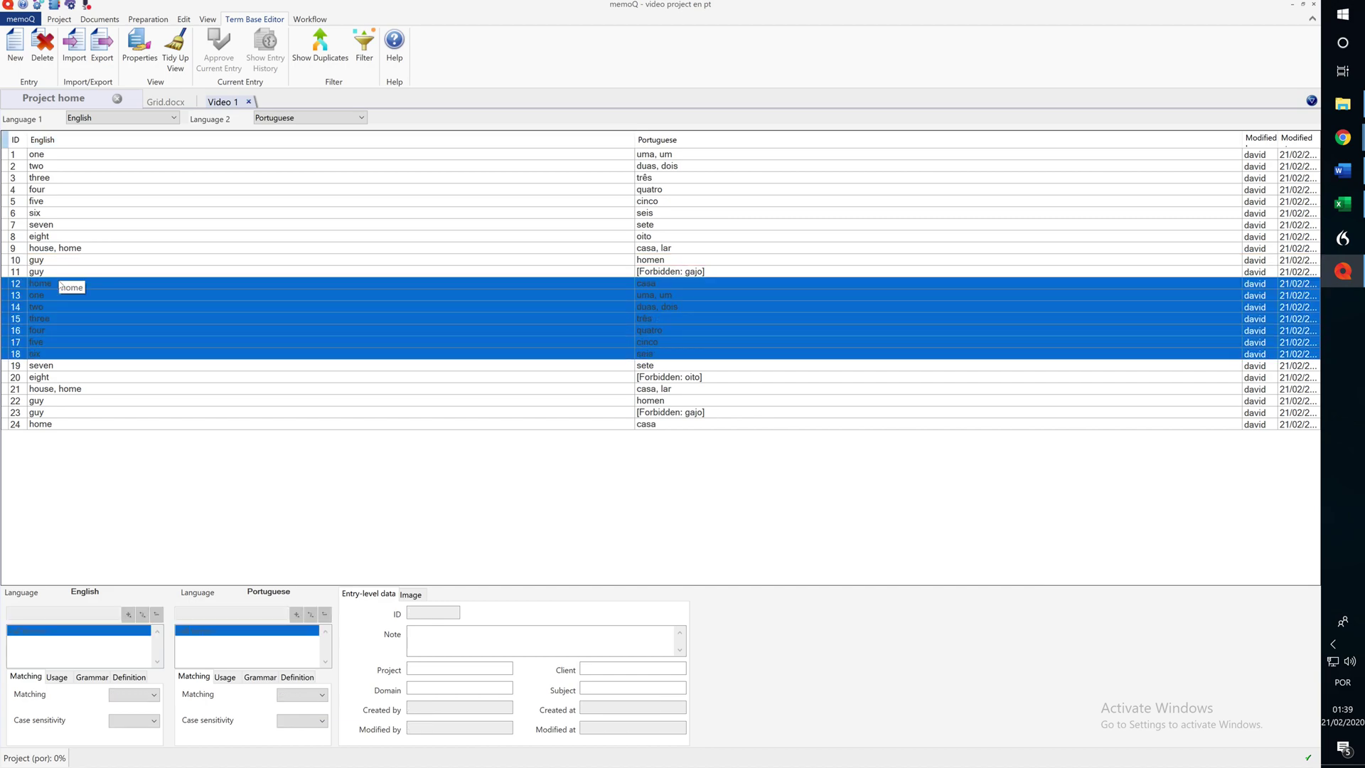
pyautogui.hotkey('shift', 'Down')
pyautogui.hotkey('shift', 'Down')
pyautogui.hotkey('shift', 'Down')
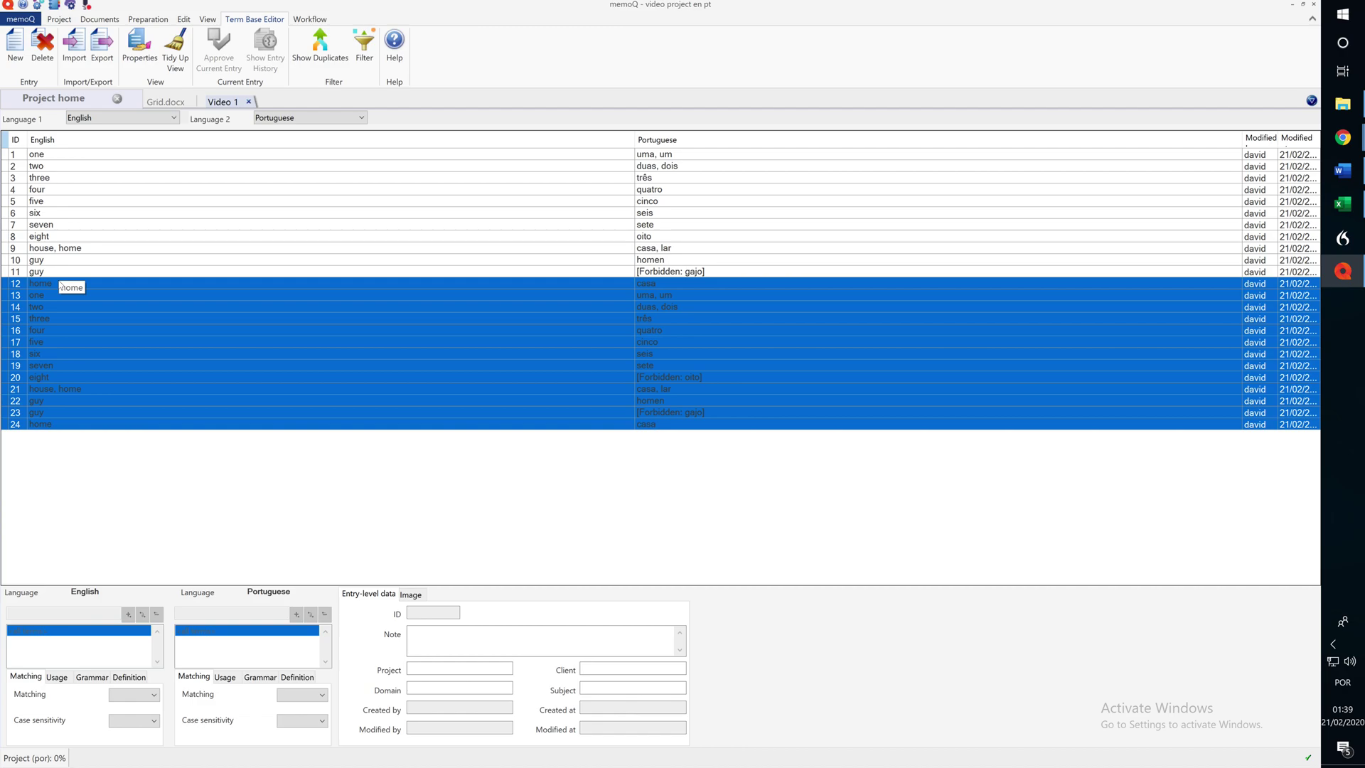